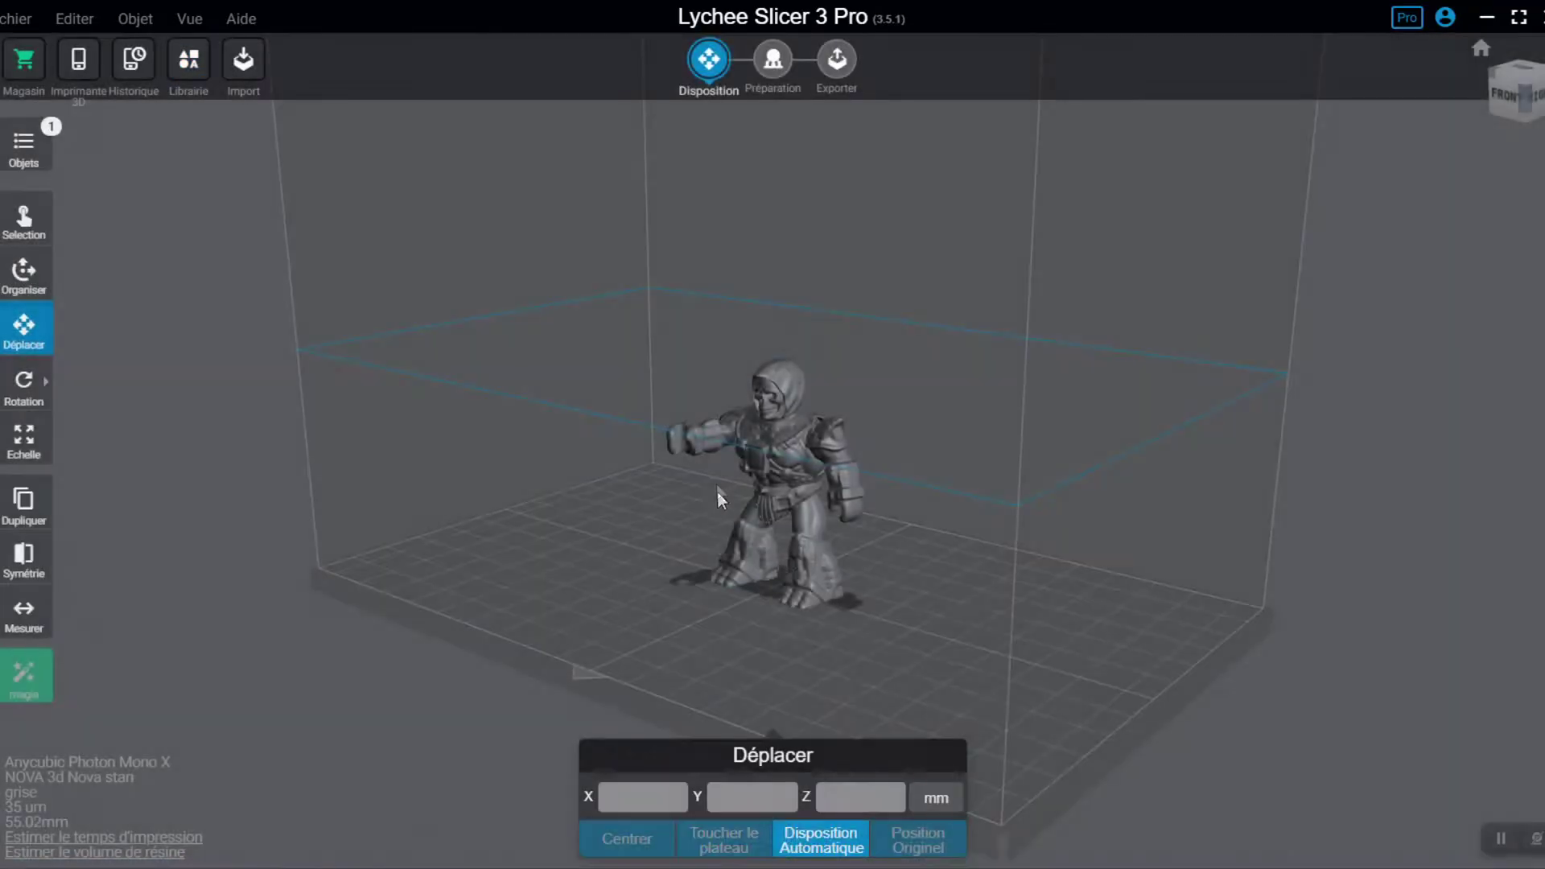
Step: Raise the figurine above the build plate by setting its Z position to 5.00 mm
{"action": "left_click", "coordinate": [858, 516]}
{"action": "right_click_drag", "start_coordinate": [835, 610], "coordinate": [837, 776]}
{"action": "left_click", "coordinate": [835, 795]}
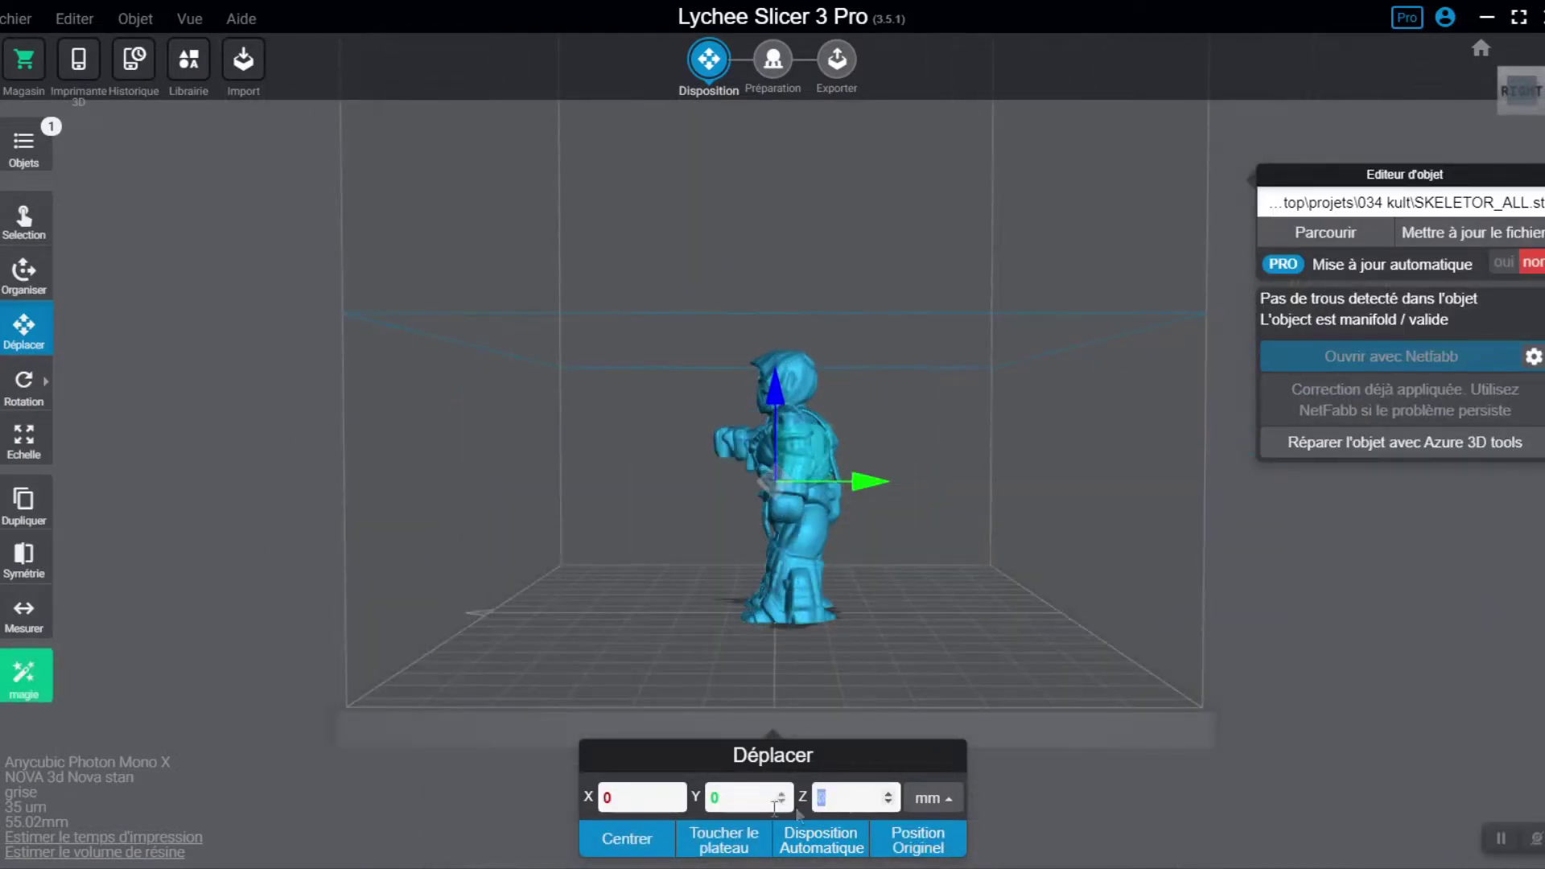
{"action": "key", "text": "Return"}
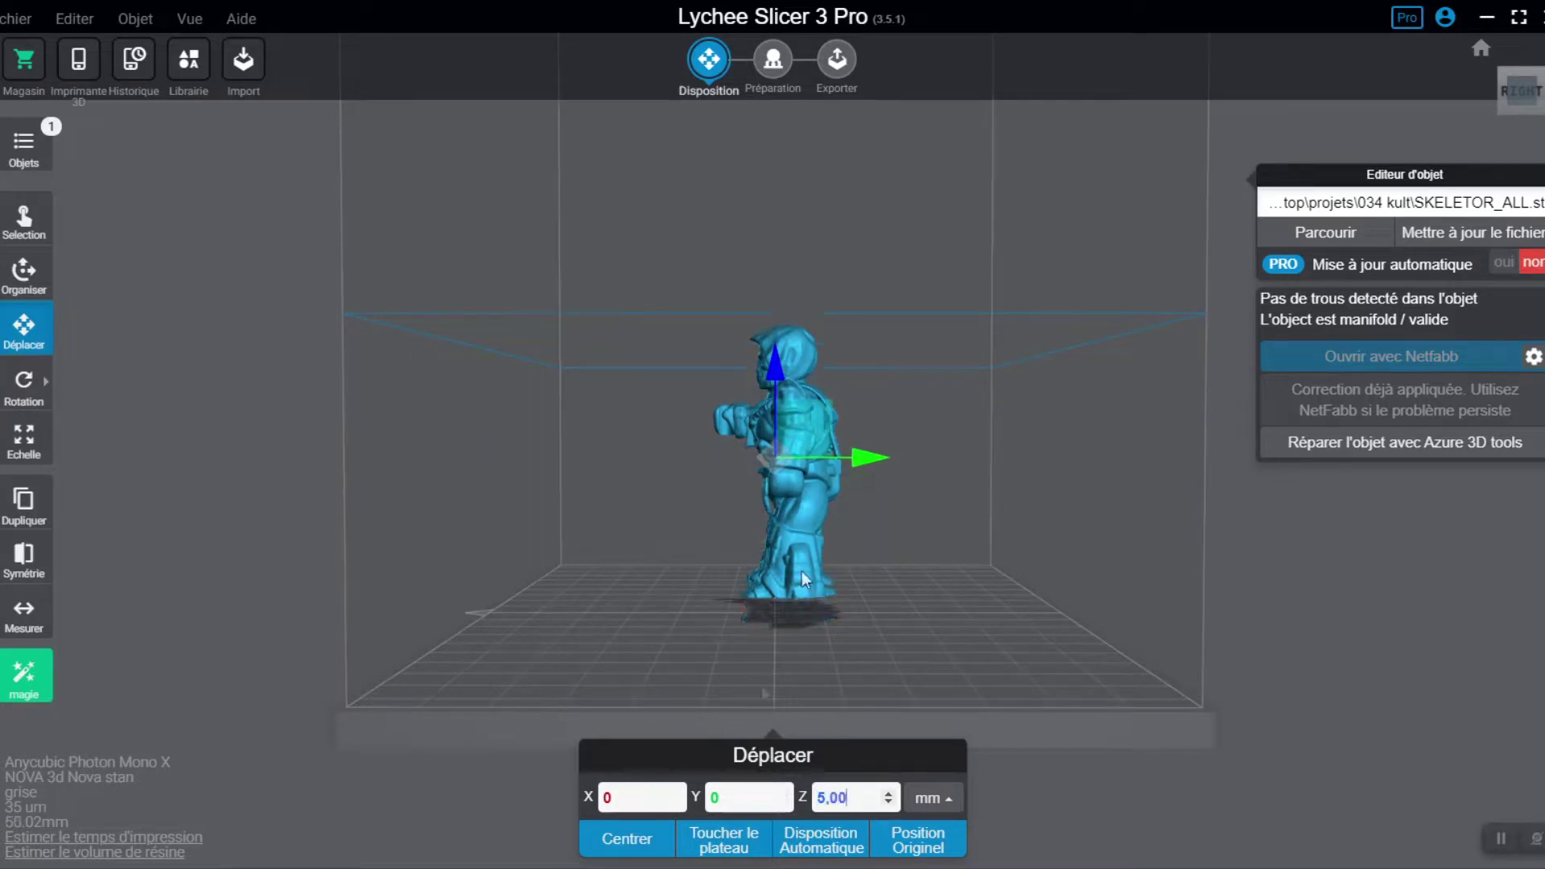
Step: Tilt the figurine backward by setting its X rotation to -5.00 degrees
{"action": "scroll", "coordinate": [818, 627], "scroll_direction": "up", "scroll_amount": 2}
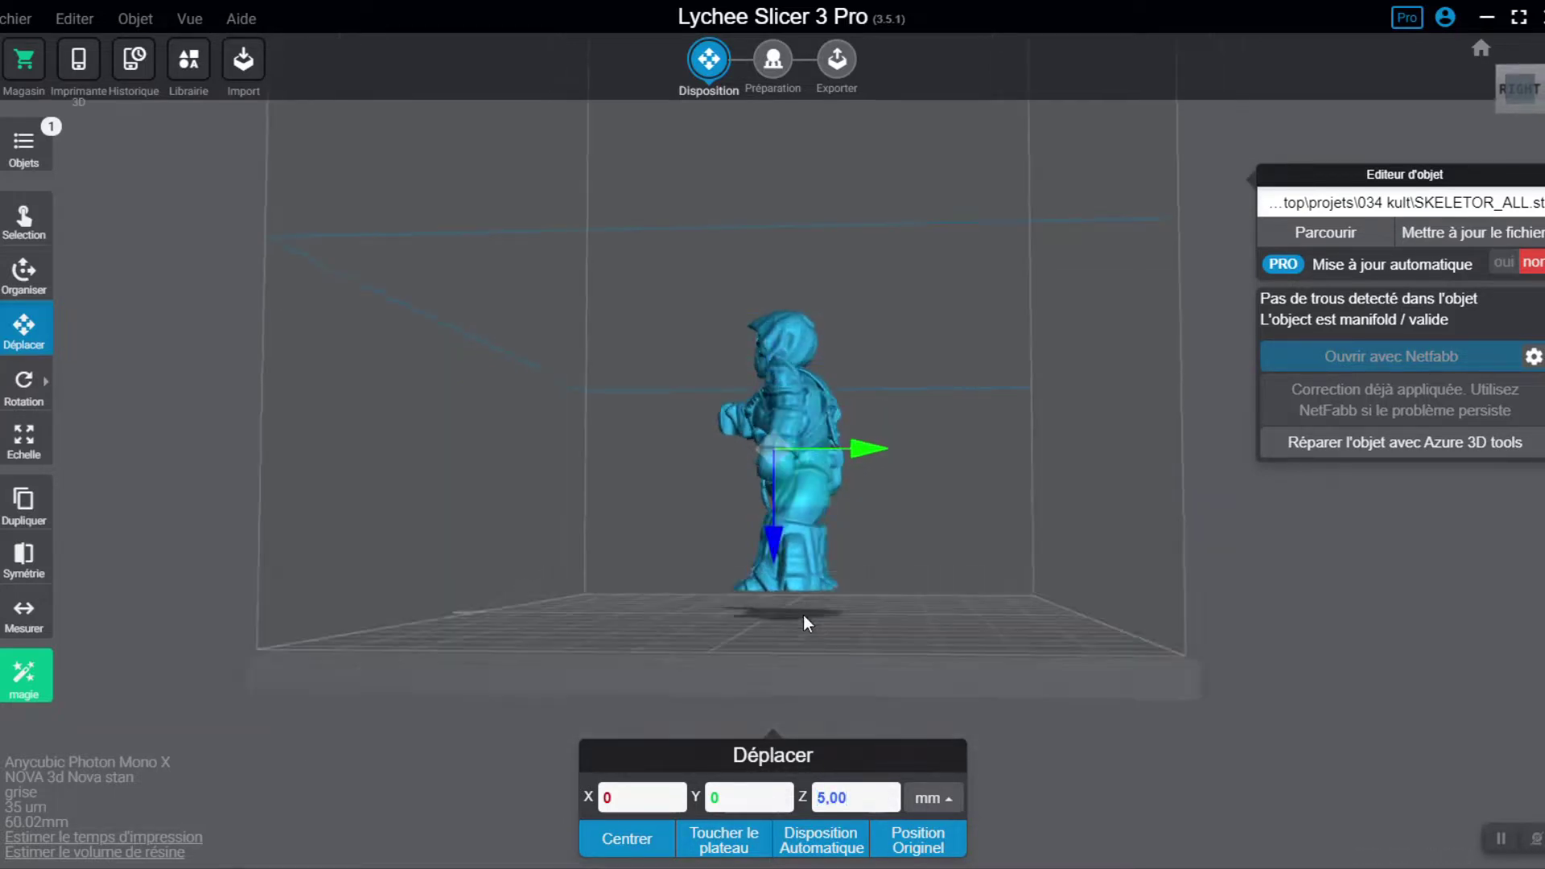
{"action": "key", "text": "r"}
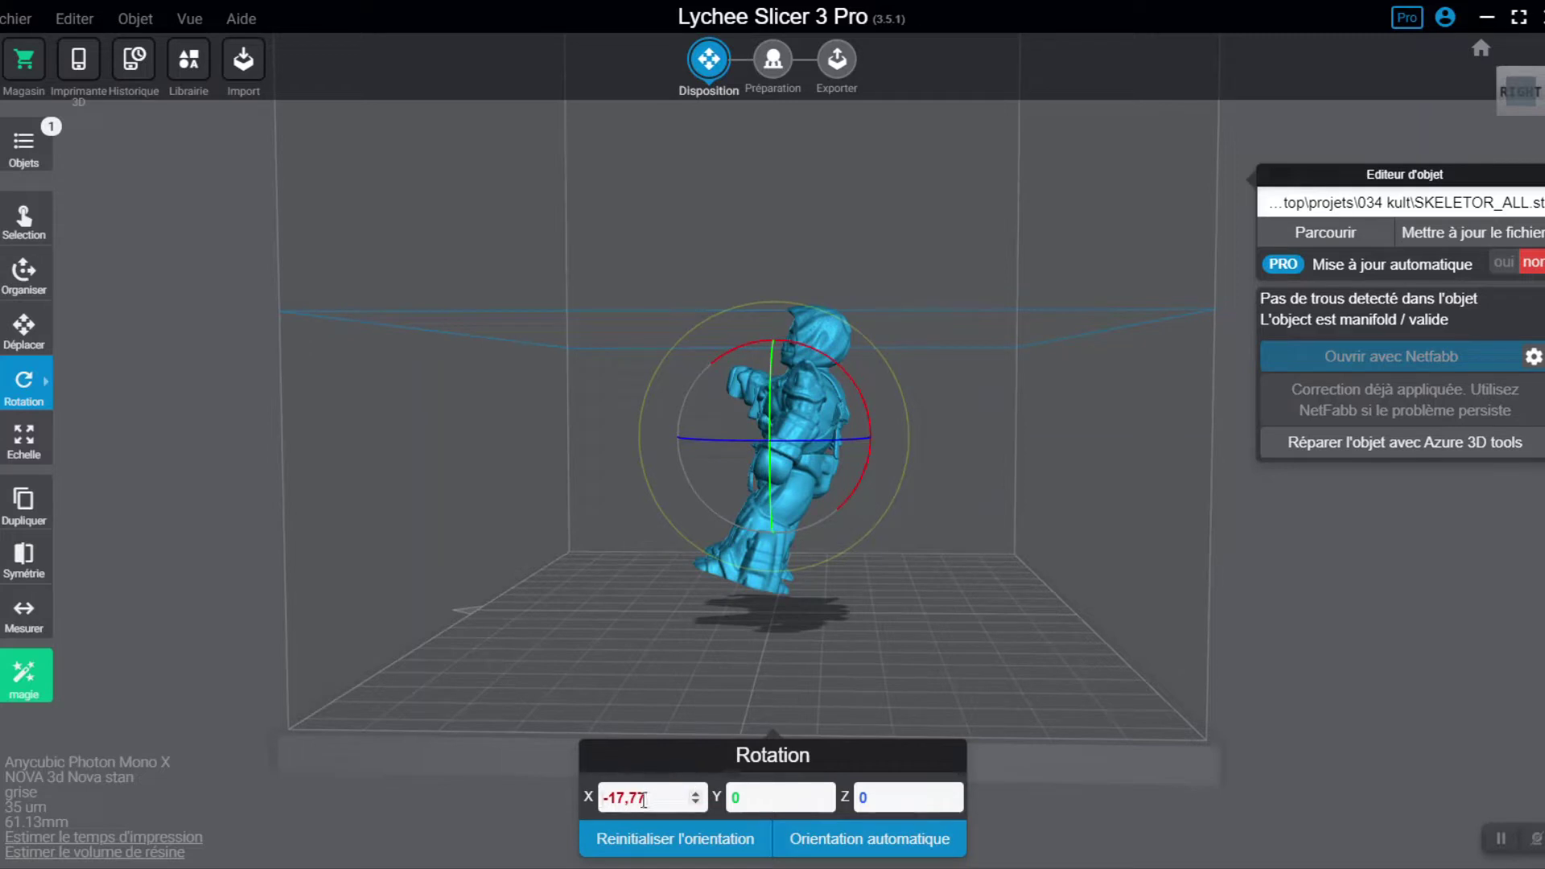
{"action": "type", "text": "-5,00"}
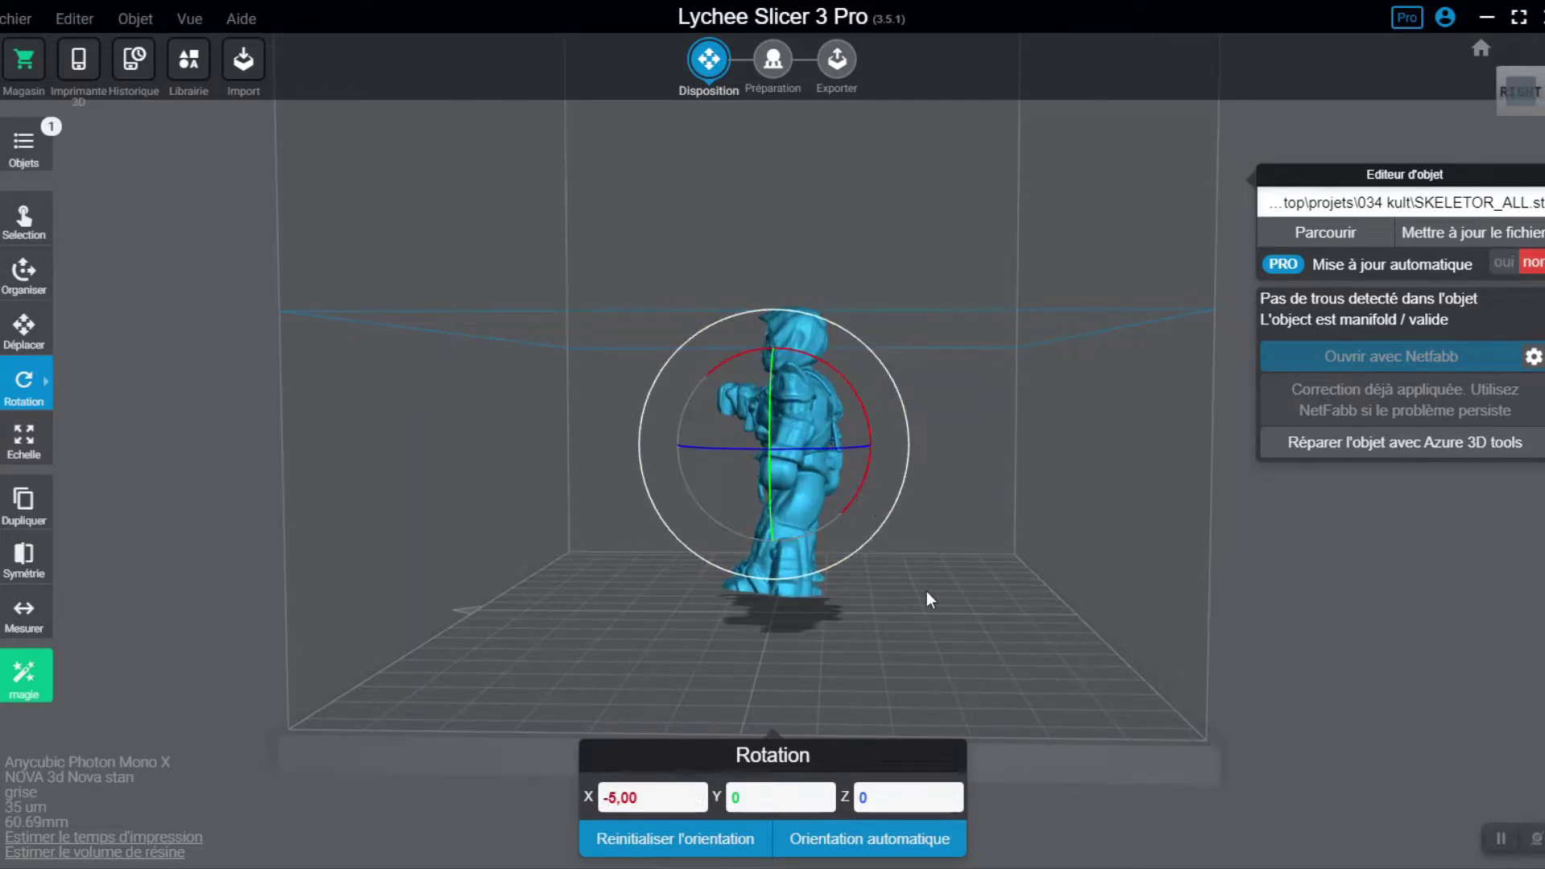
Step: Switch the figurine to the preparation stage and preview its layers through the head
{"action": "left_click_drag", "start_coordinate": [583, 615], "coordinate": [801, 111]}
{"action": "left_click", "coordinate": [773, 58]}
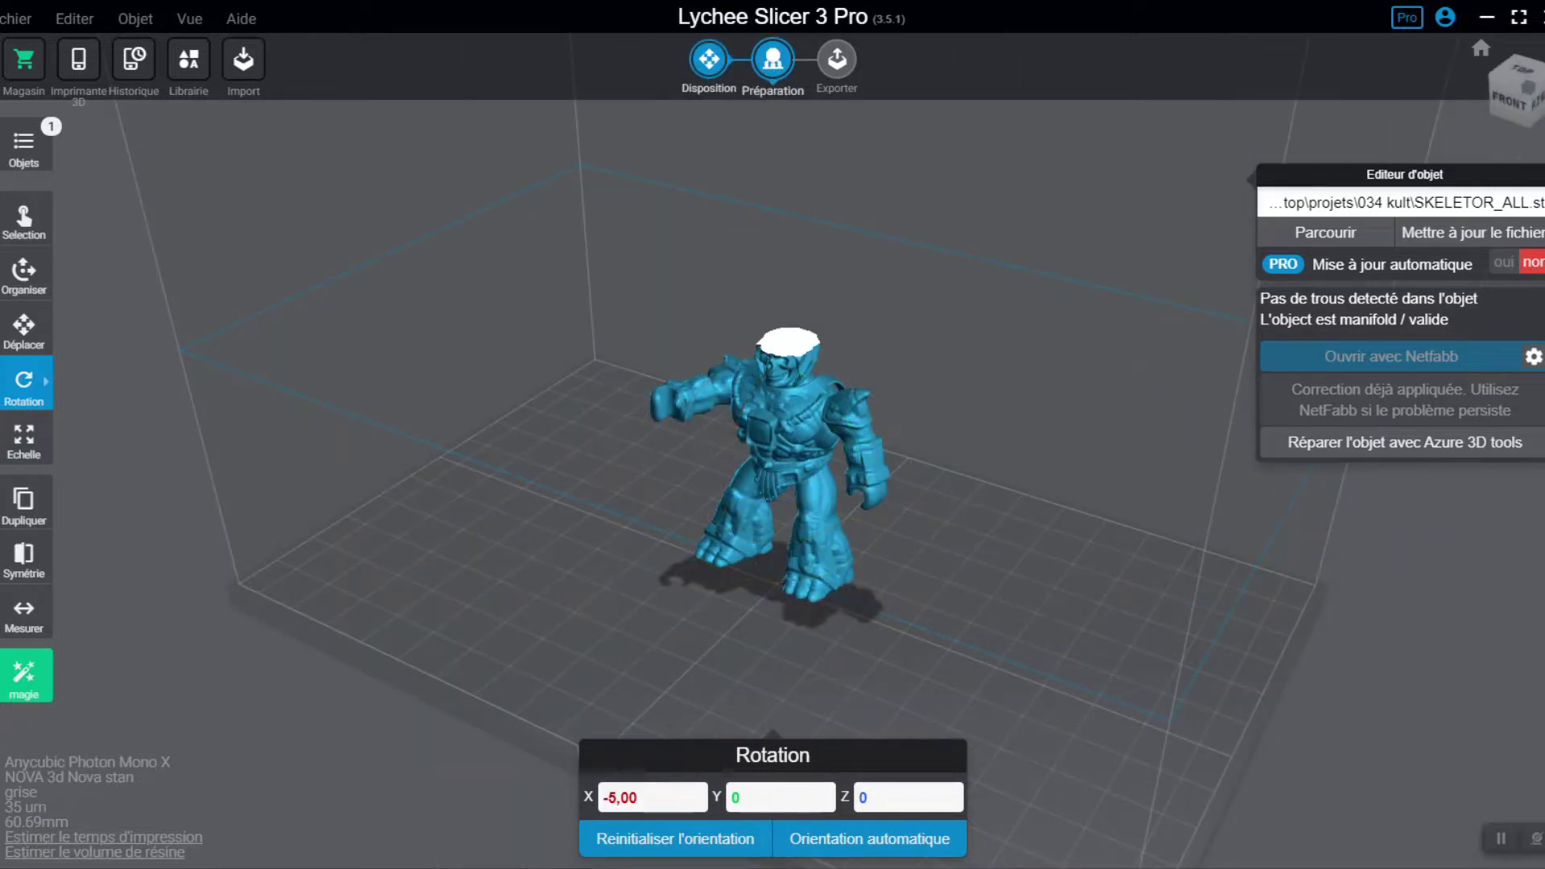
{"action": "left_click_drag", "start_coordinate": [1539, 221], "coordinate": [1531, 152]}
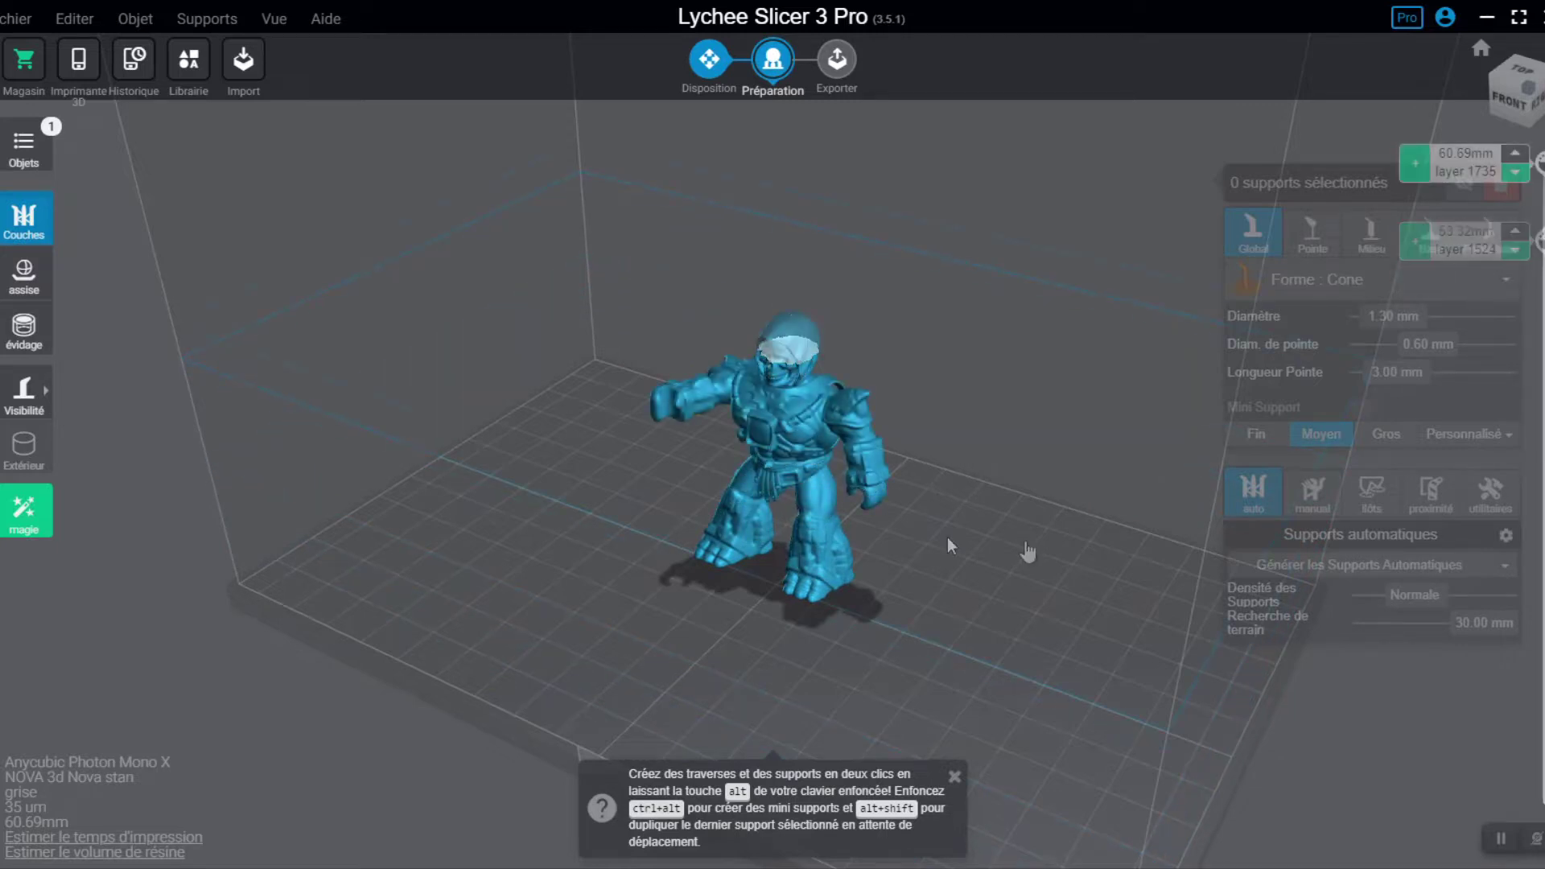
{"action": "left_click_drag", "start_coordinate": [823, 510], "coordinate": [1290, 515]}
Step: Run the minima detector at Normal precision and display the minima, examining the soles and underside of the figurine
{"action": "left_click", "coordinate": [1369, 495]}
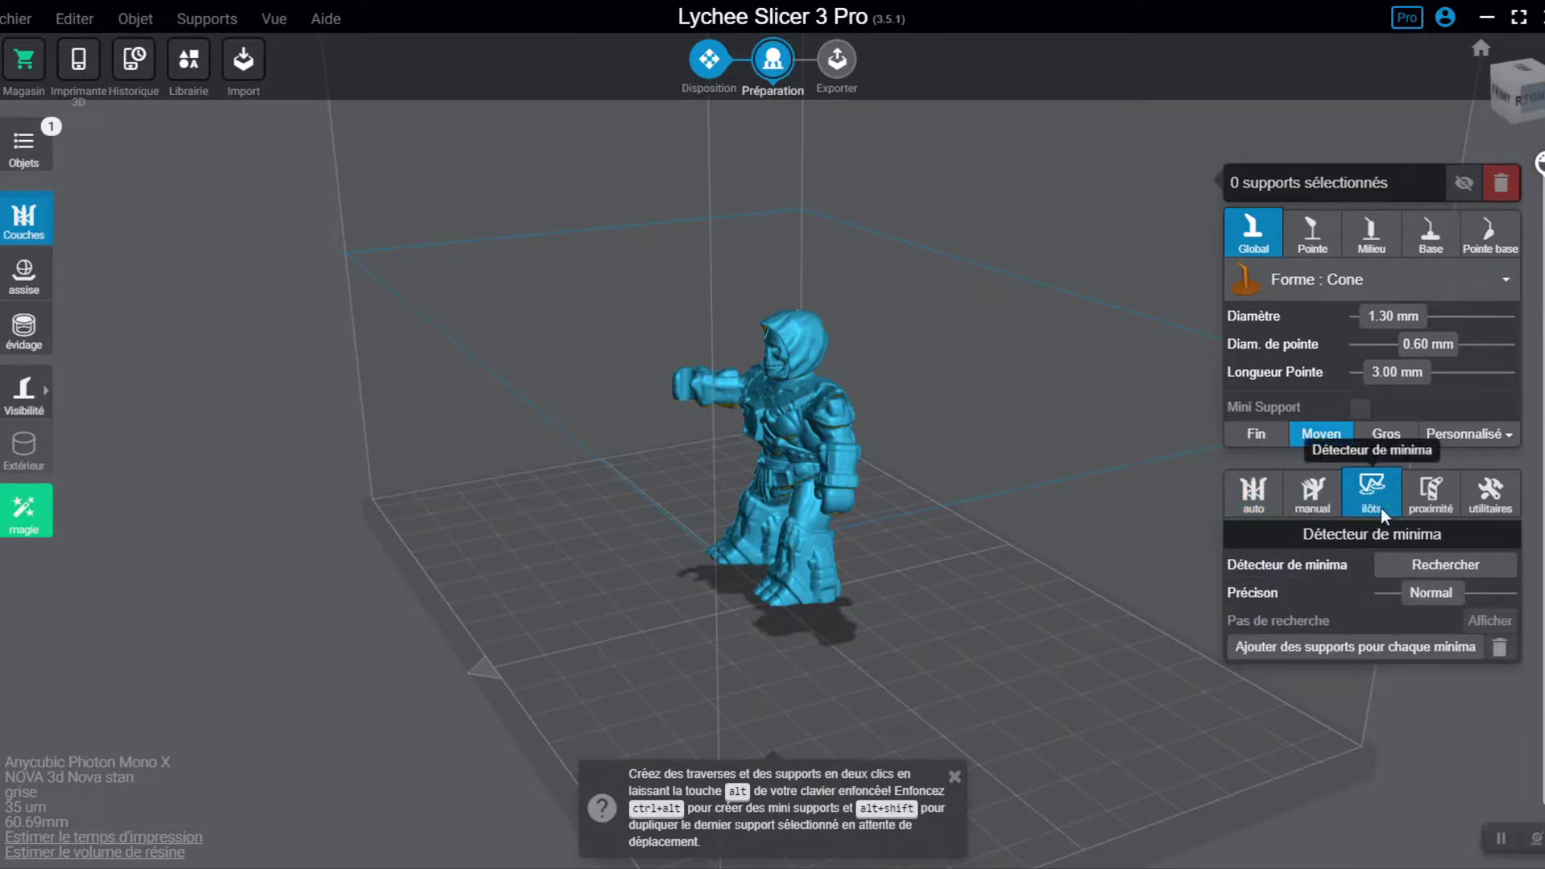
{"action": "left_click", "coordinate": [1441, 570]}
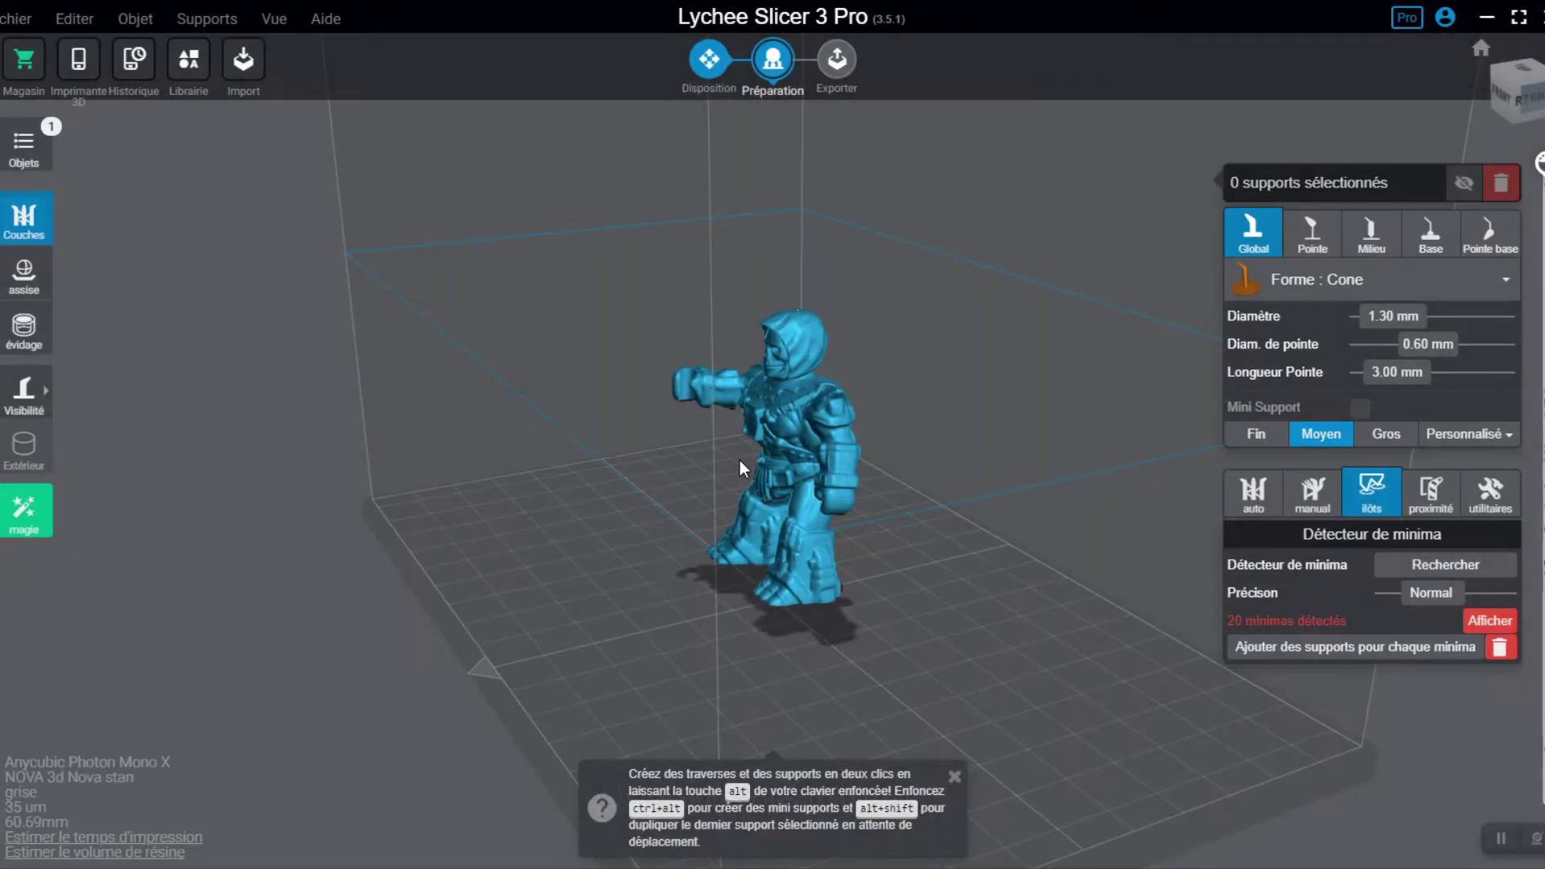
{"action": "left_click", "coordinate": [1481, 625]}
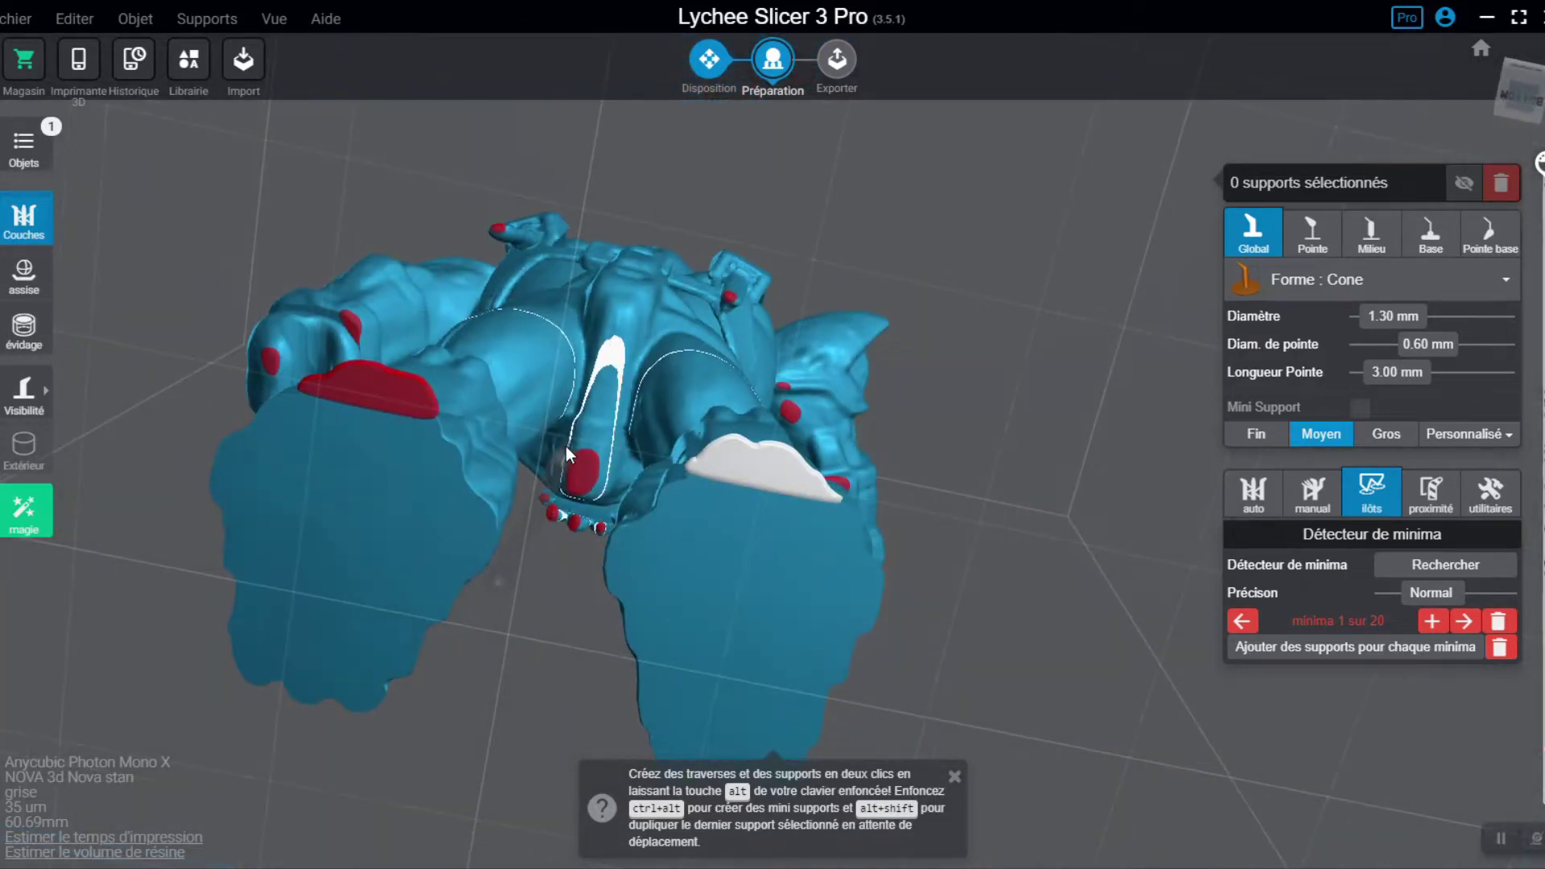
{"action": "right_click_drag", "start_coordinate": [567, 459], "coordinate": [634, 512]}
{"action": "scroll", "coordinate": [399, 518], "scroll_direction": "down", "scroll_amount": 3}
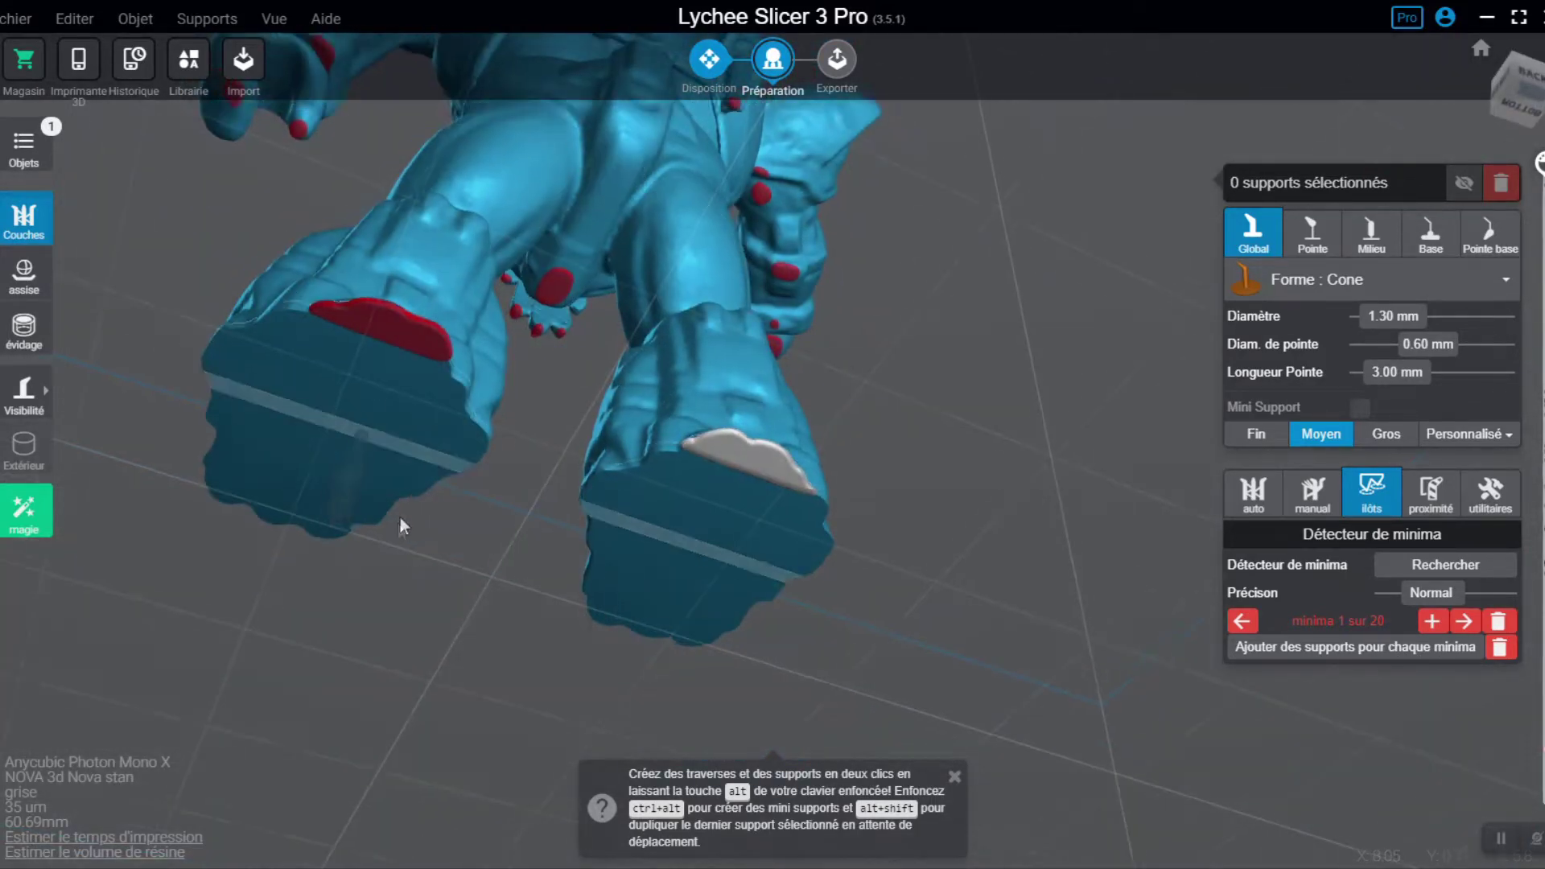
{"action": "right_click_drag", "start_coordinate": [297, 162], "coordinate": [288, 265]}
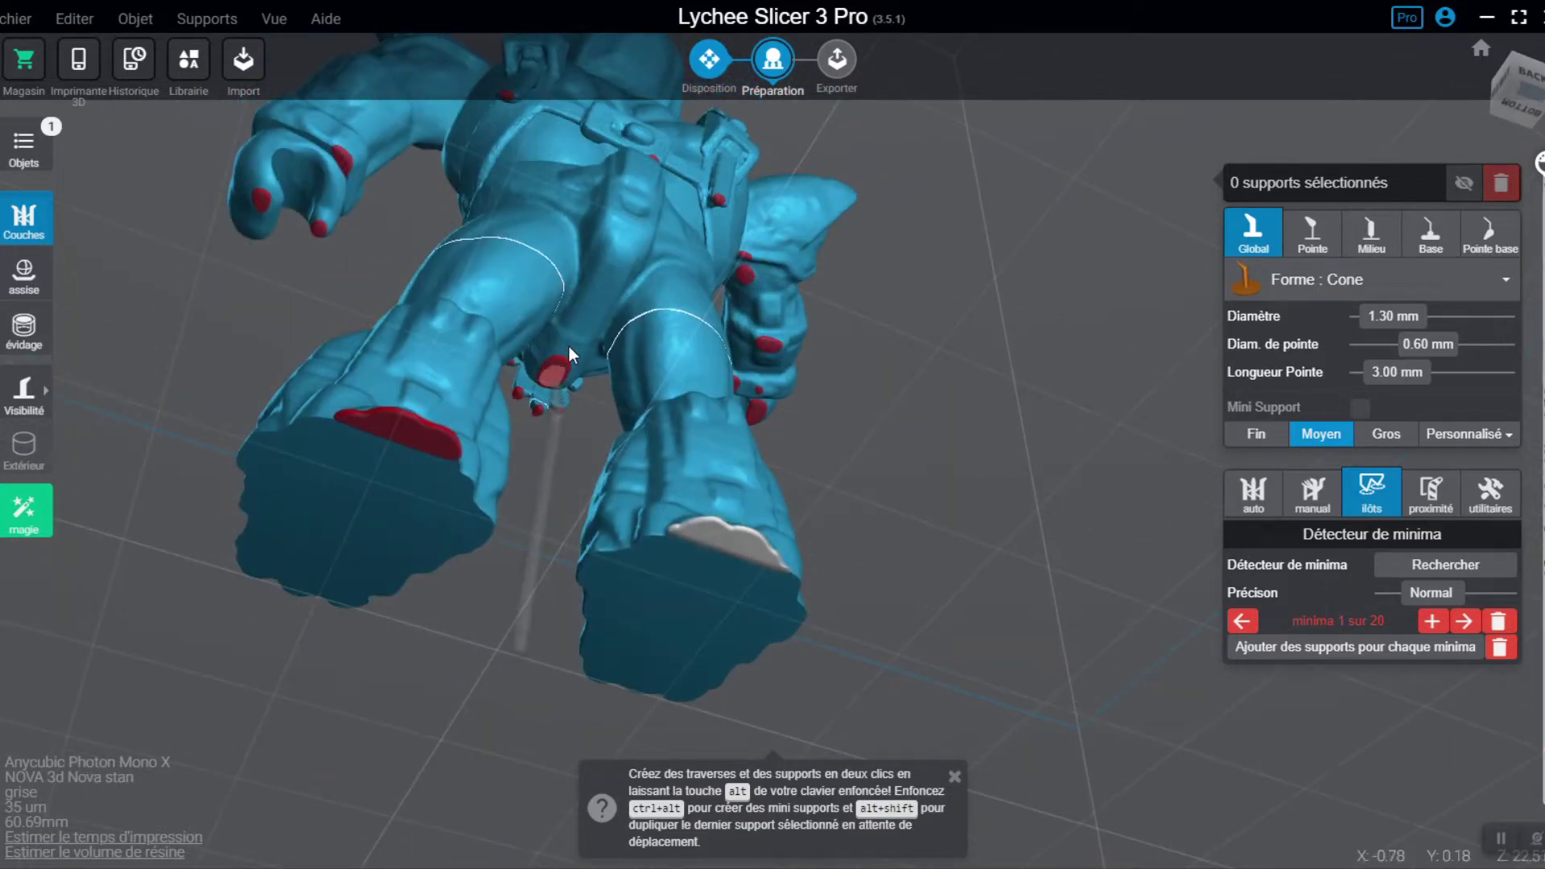
{"action": "right_click_drag", "start_coordinate": [635, 320], "coordinate": [500, 359]}
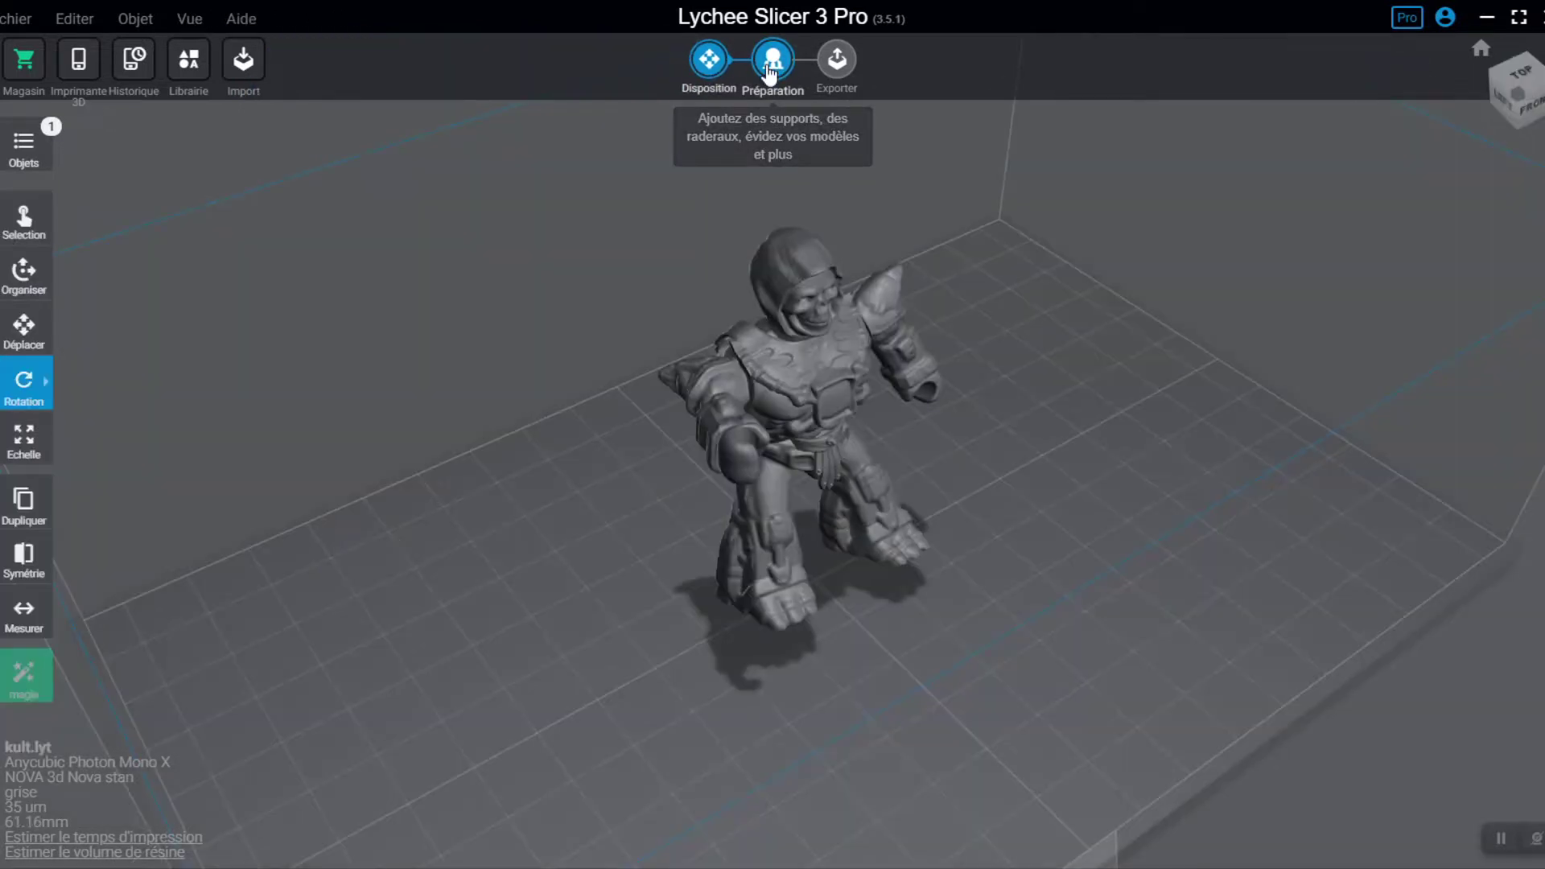
Step: In the preparation stage, show the support base settings and lower the layer preview to the heels' first layers, about 5.1 mm
{"action": "left_click", "coordinate": [771, 70]}
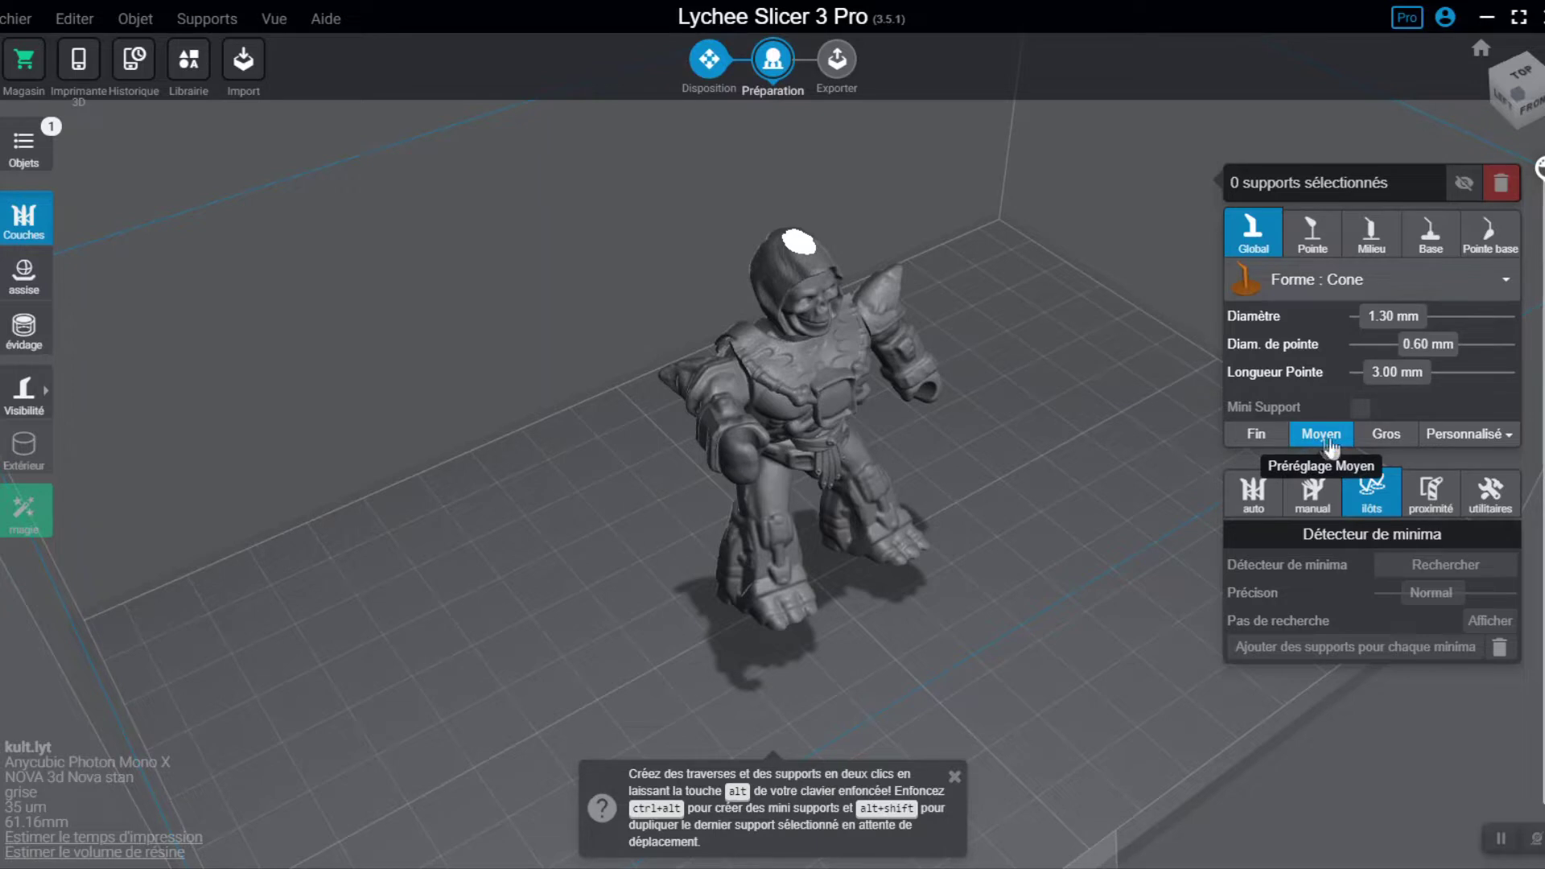
{"action": "left_click", "coordinate": [1432, 235]}
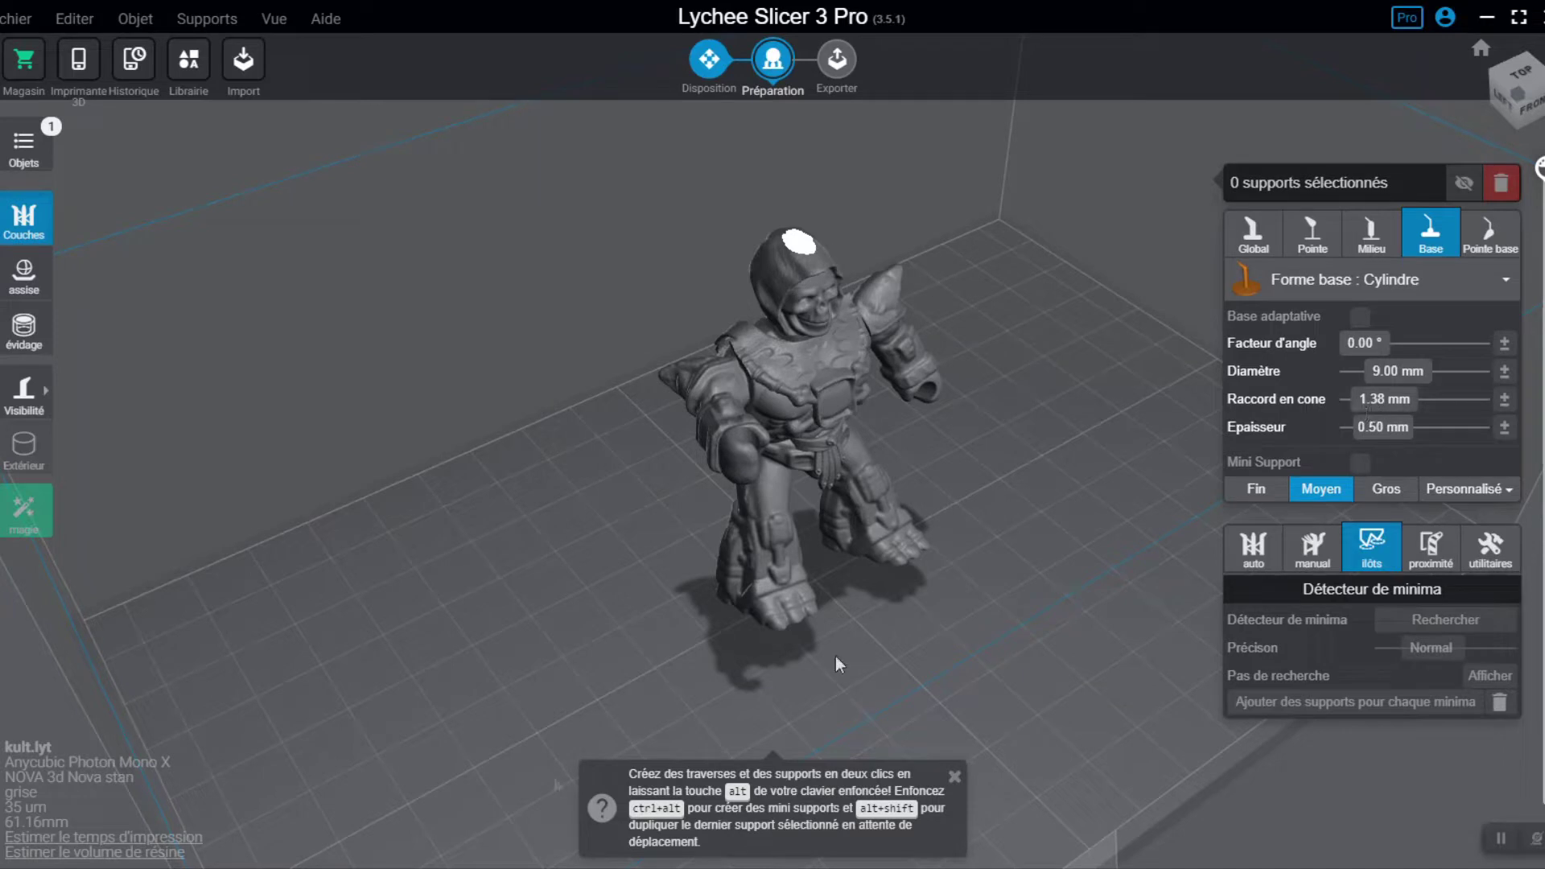
{"action": "left_click_drag", "start_coordinate": [810, 672], "coordinate": [886, 649]}
{"action": "mouse_move", "coordinate": [1541, 169]}
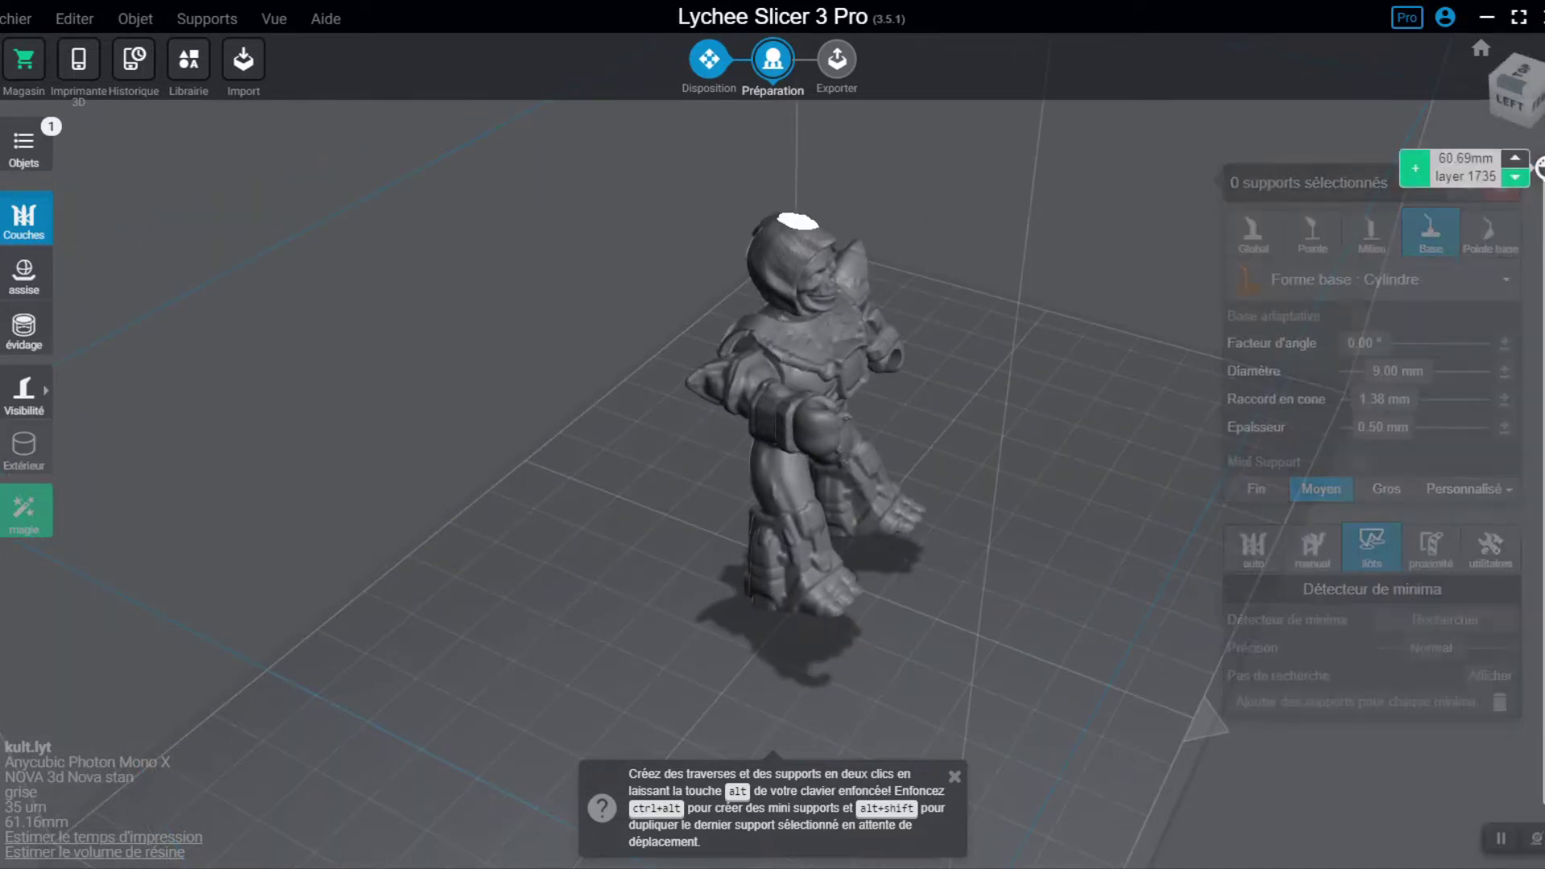
{"action": "left_click_drag", "start_coordinate": [1541, 167], "coordinate": [1540, 750]}
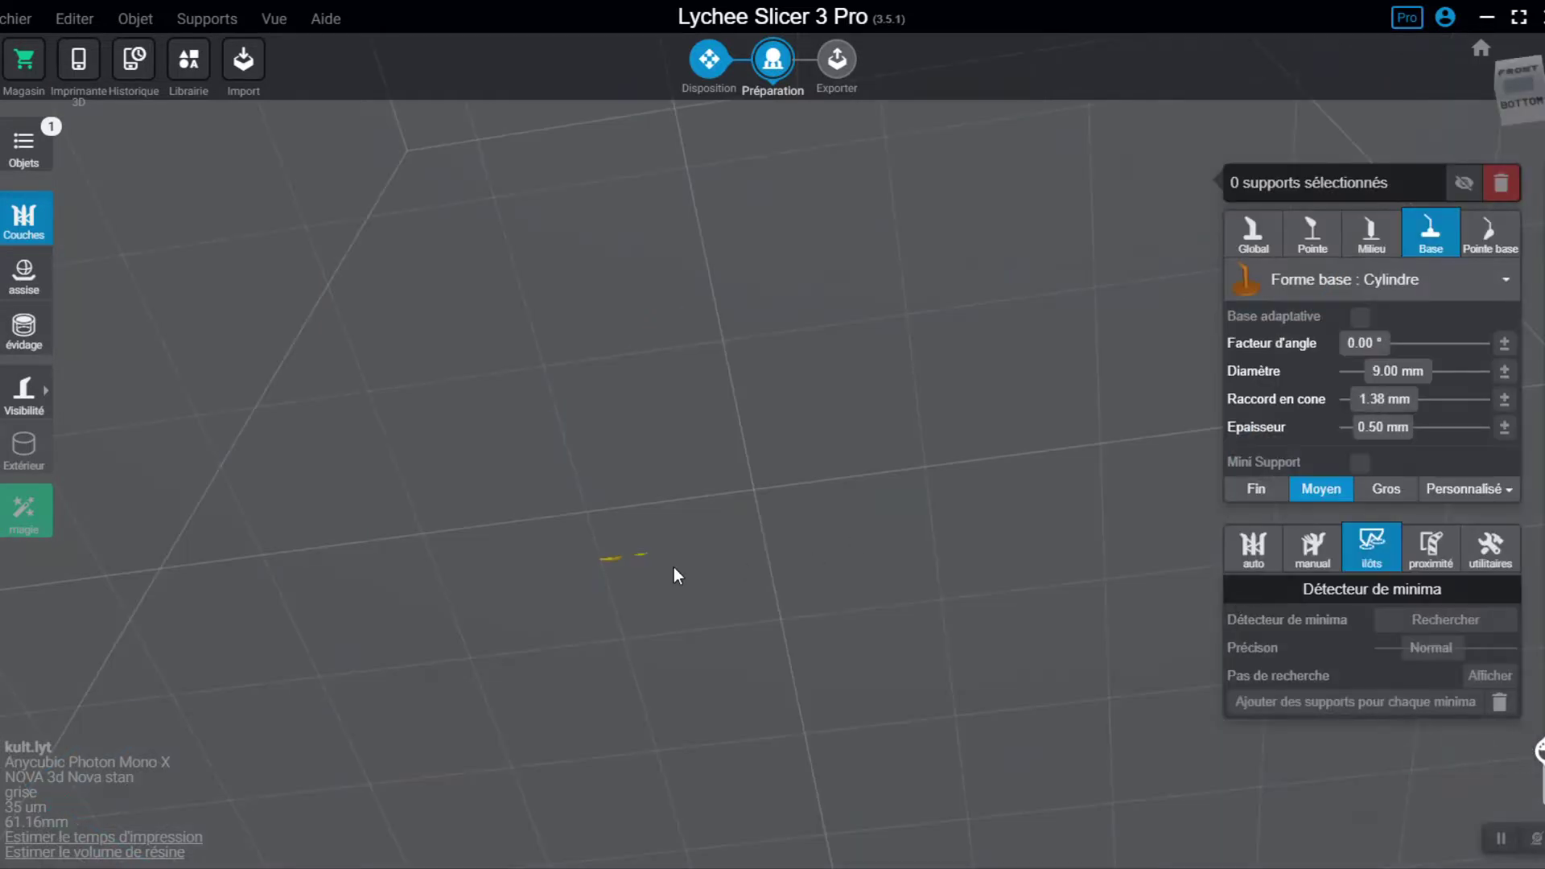
{"action": "key", "text": "Down"}
{"action": "key", "text": "Up"}
{"action": "key", "text": "Up"}
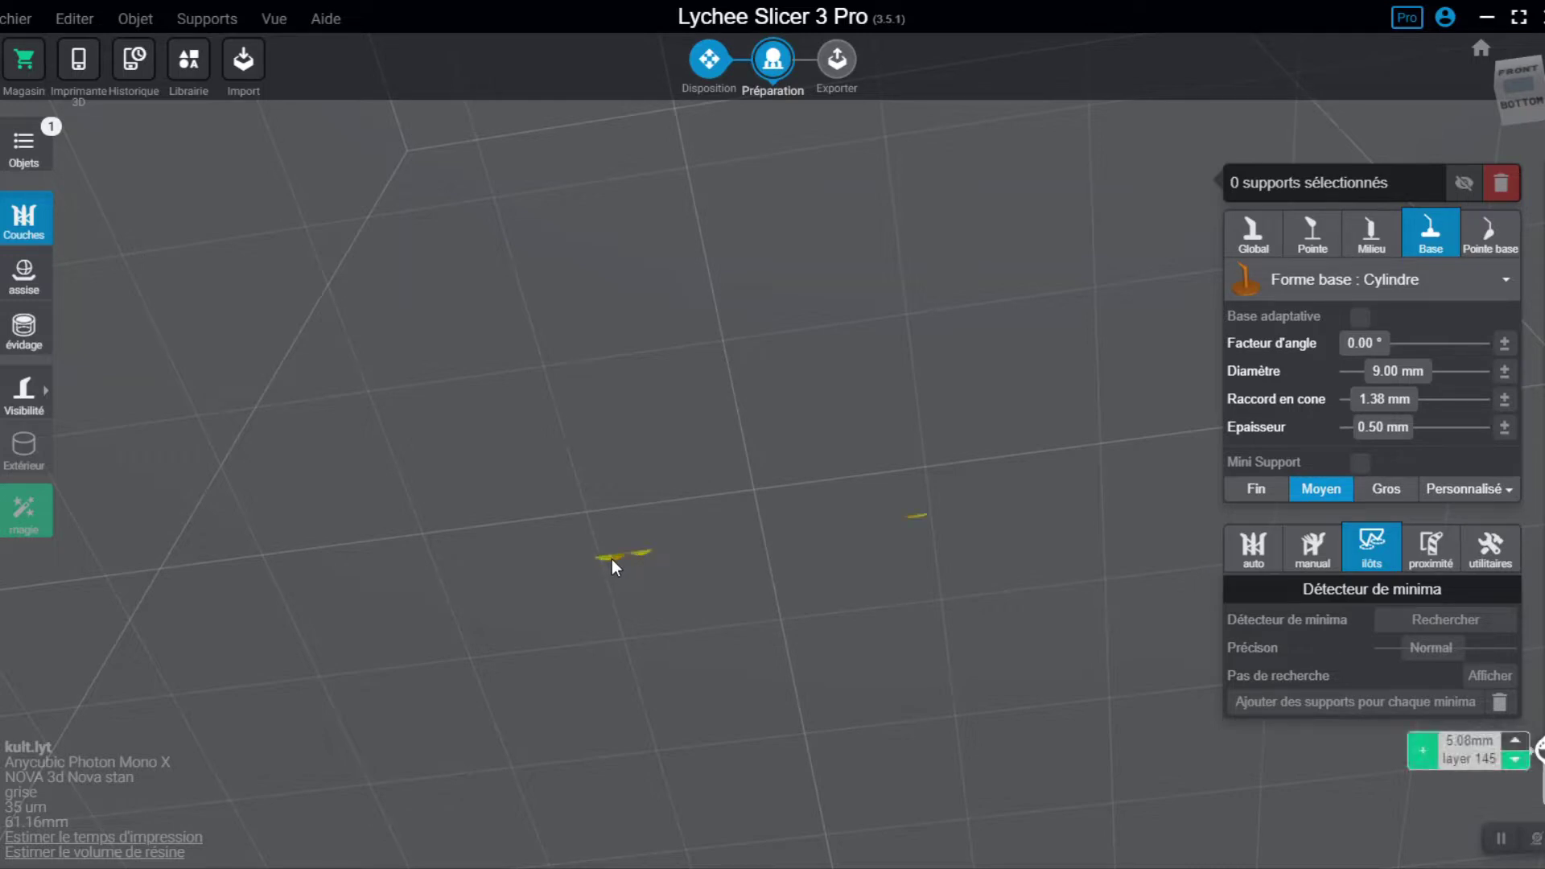
{"action": "key", "text": "Up"}
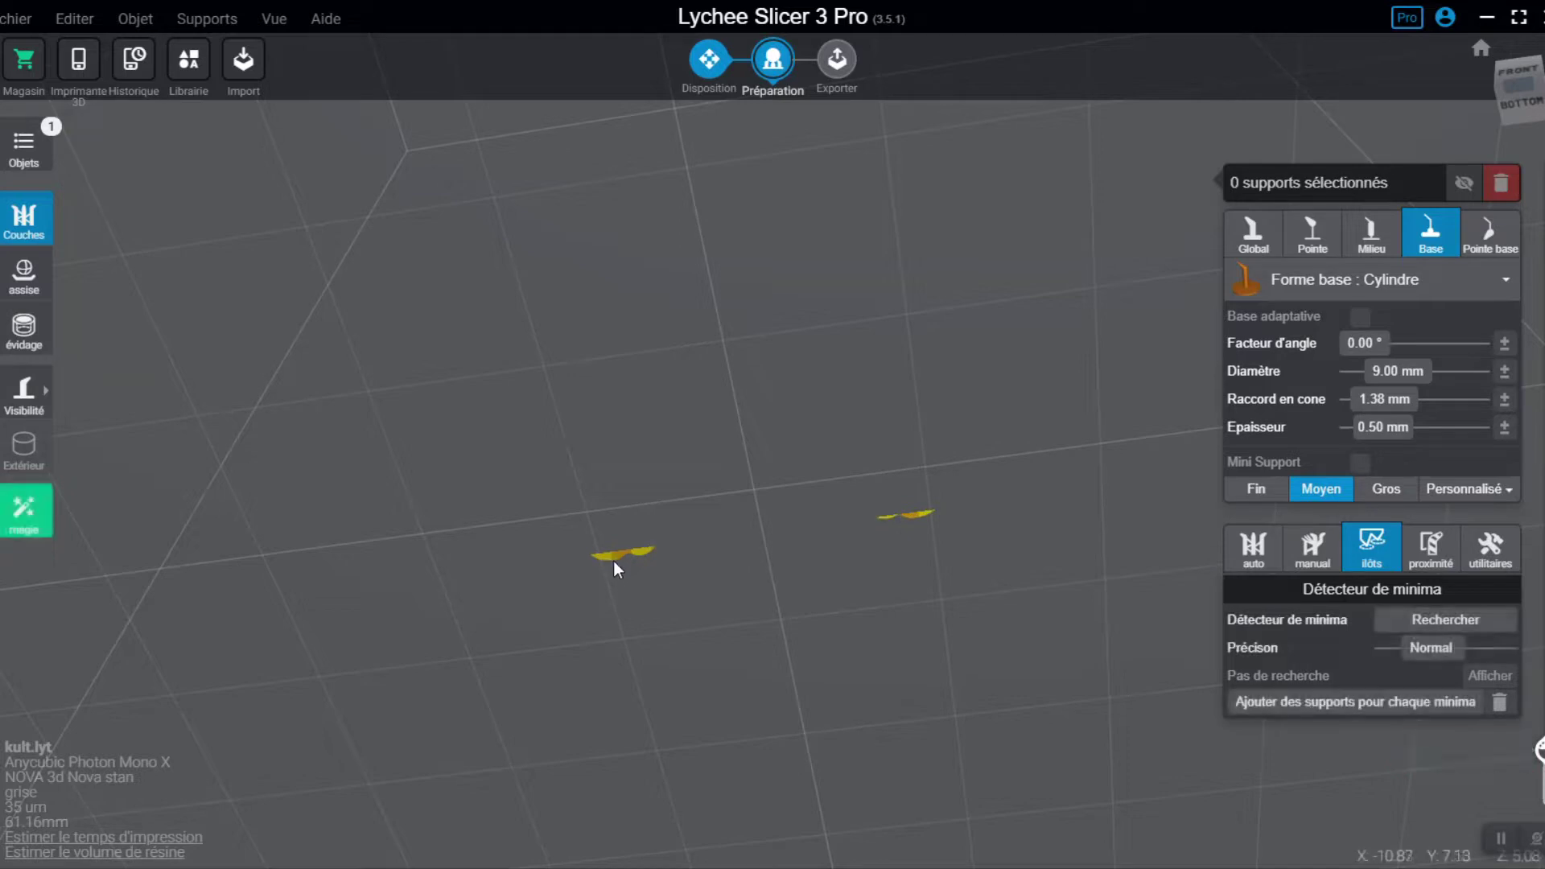
Step: Place four supports on the first contact areas of the heels, two under each foot
{"action": "left_click", "coordinate": [610, 559]}
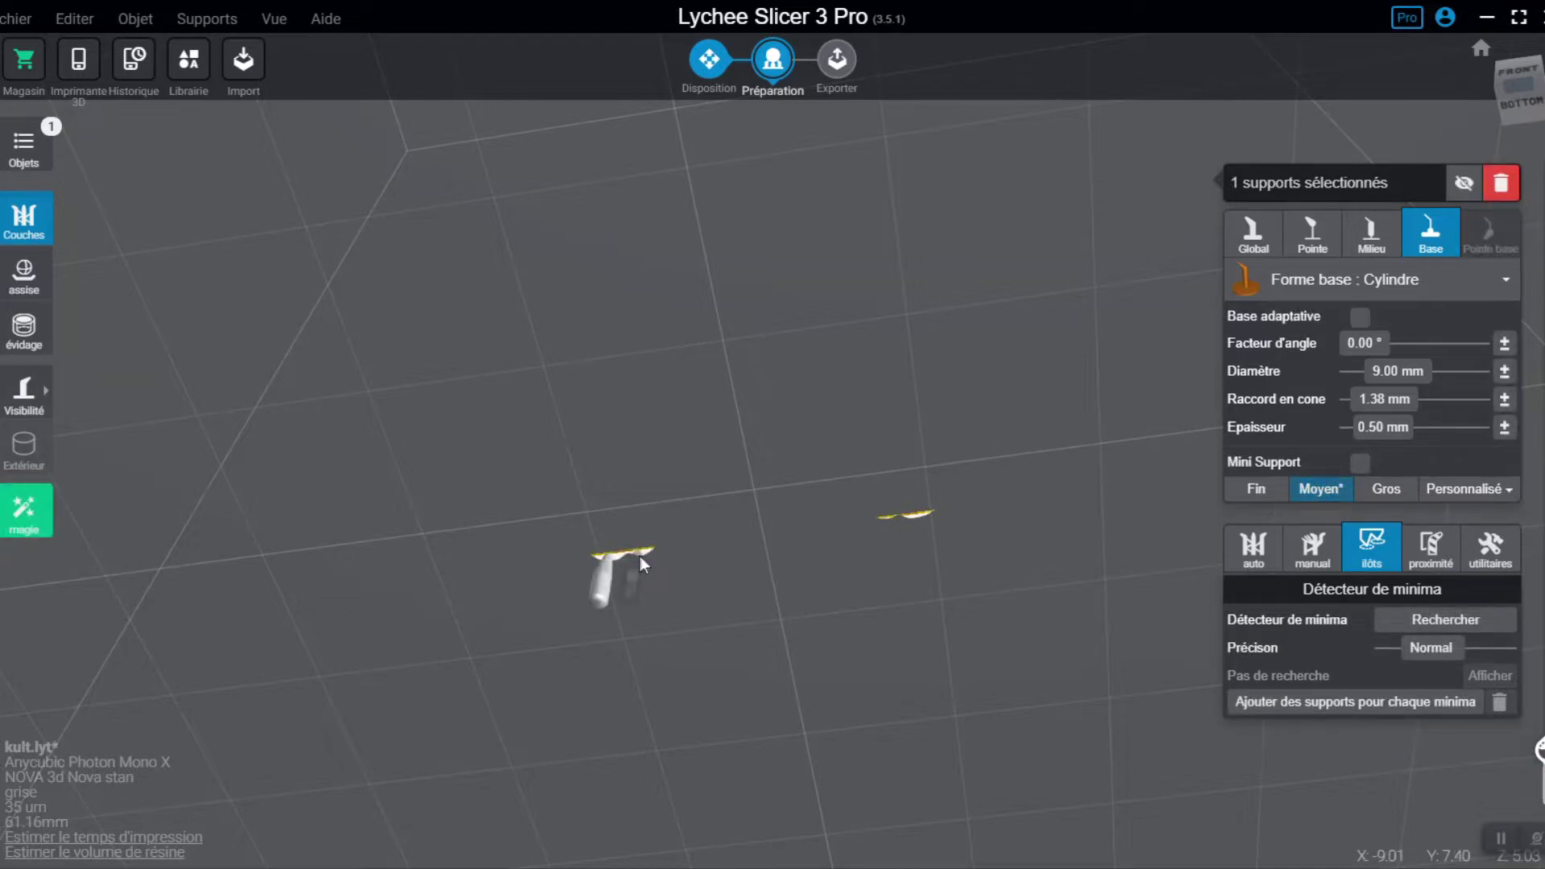
{"action": "left_click", "coordinate": [642, 557]}
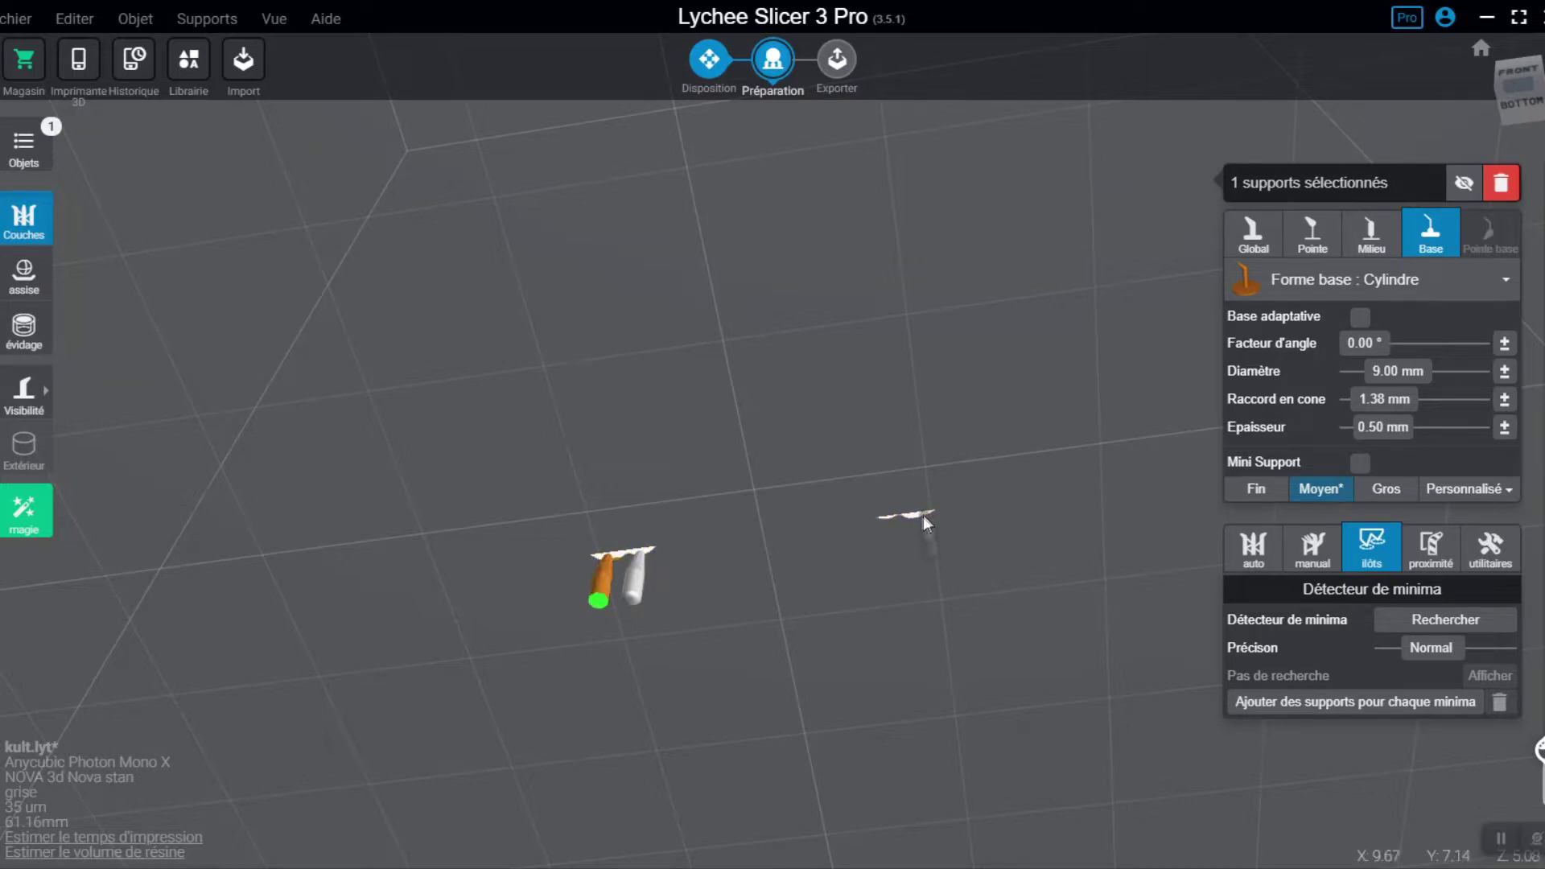
{"action": "left_click", "coordinate": [922, 519]}
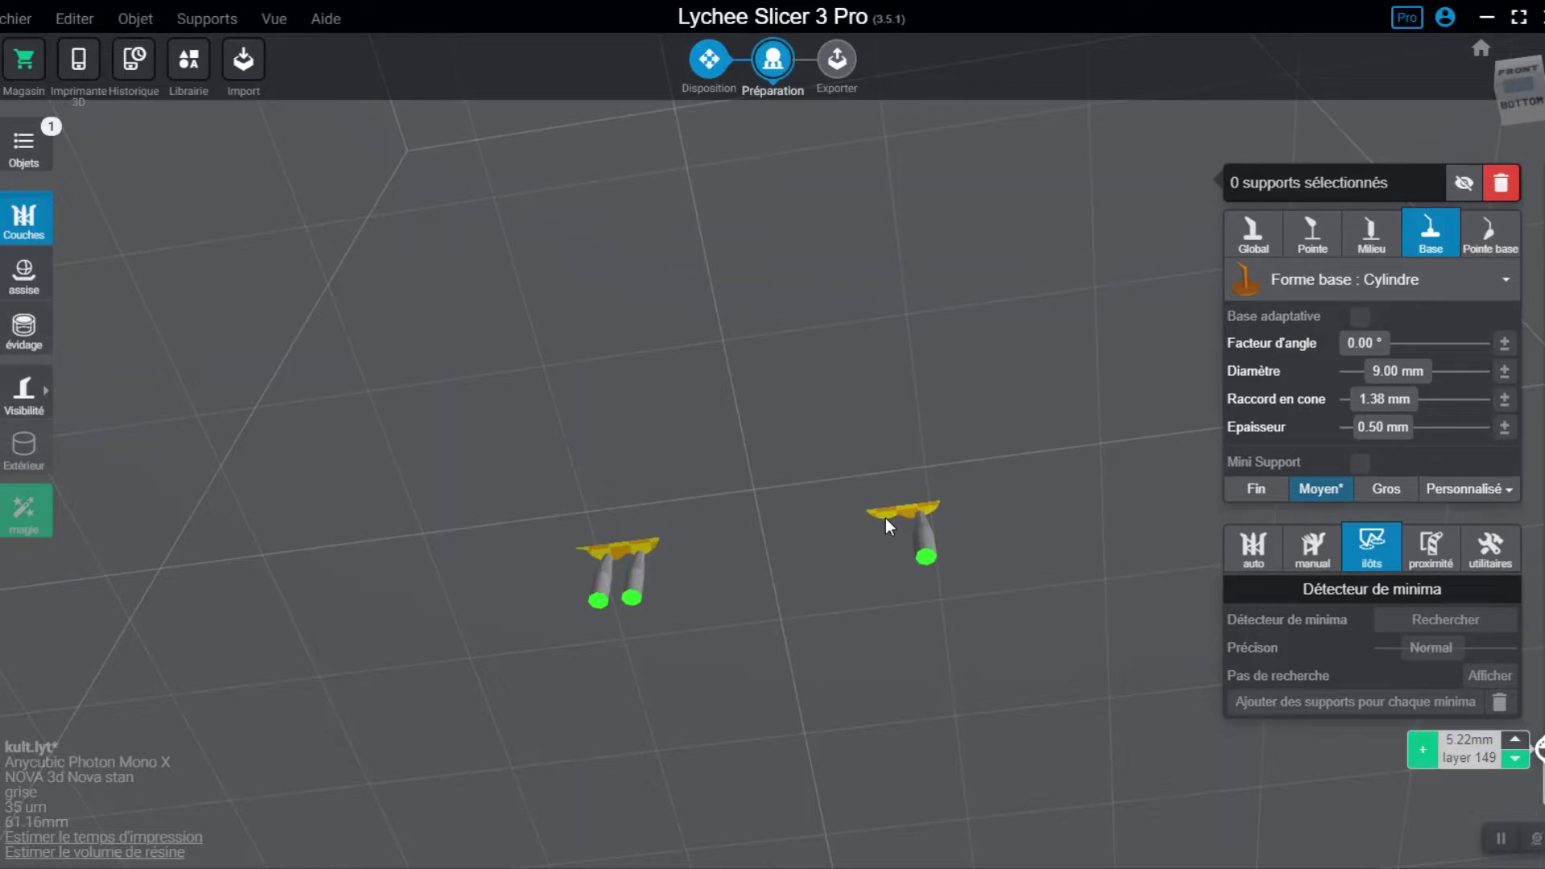
{"action": "left_click", "coordinate": [885, 515]}
Step: Set the support visibility to contact points only
{"action": "left_click", "coordinate": [36, 400]}
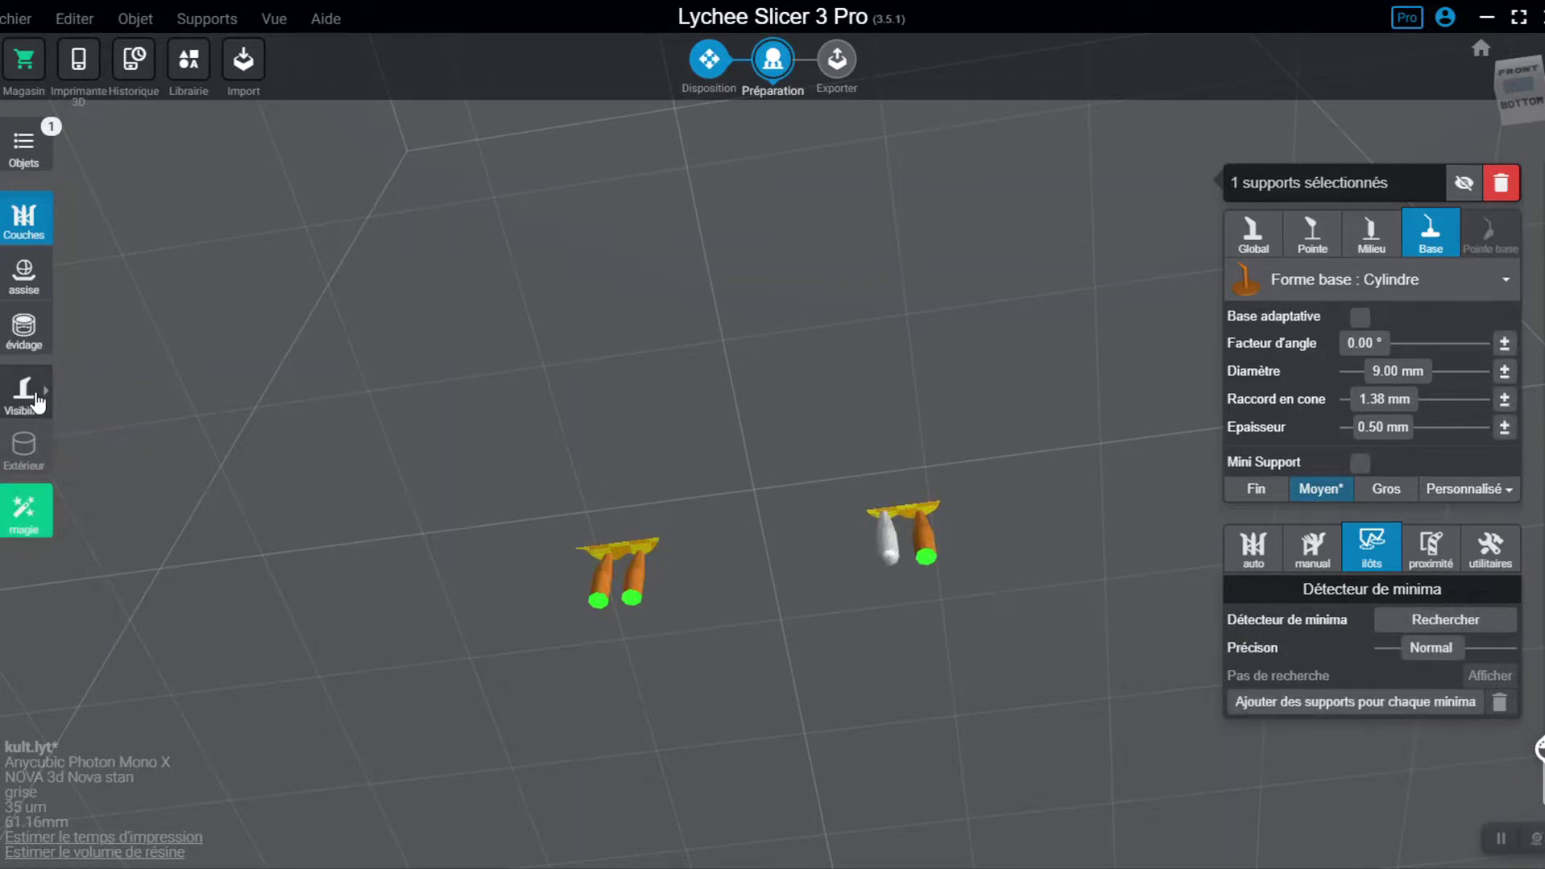
{"action": "mouse_move", "coordinate": [36, 400]}
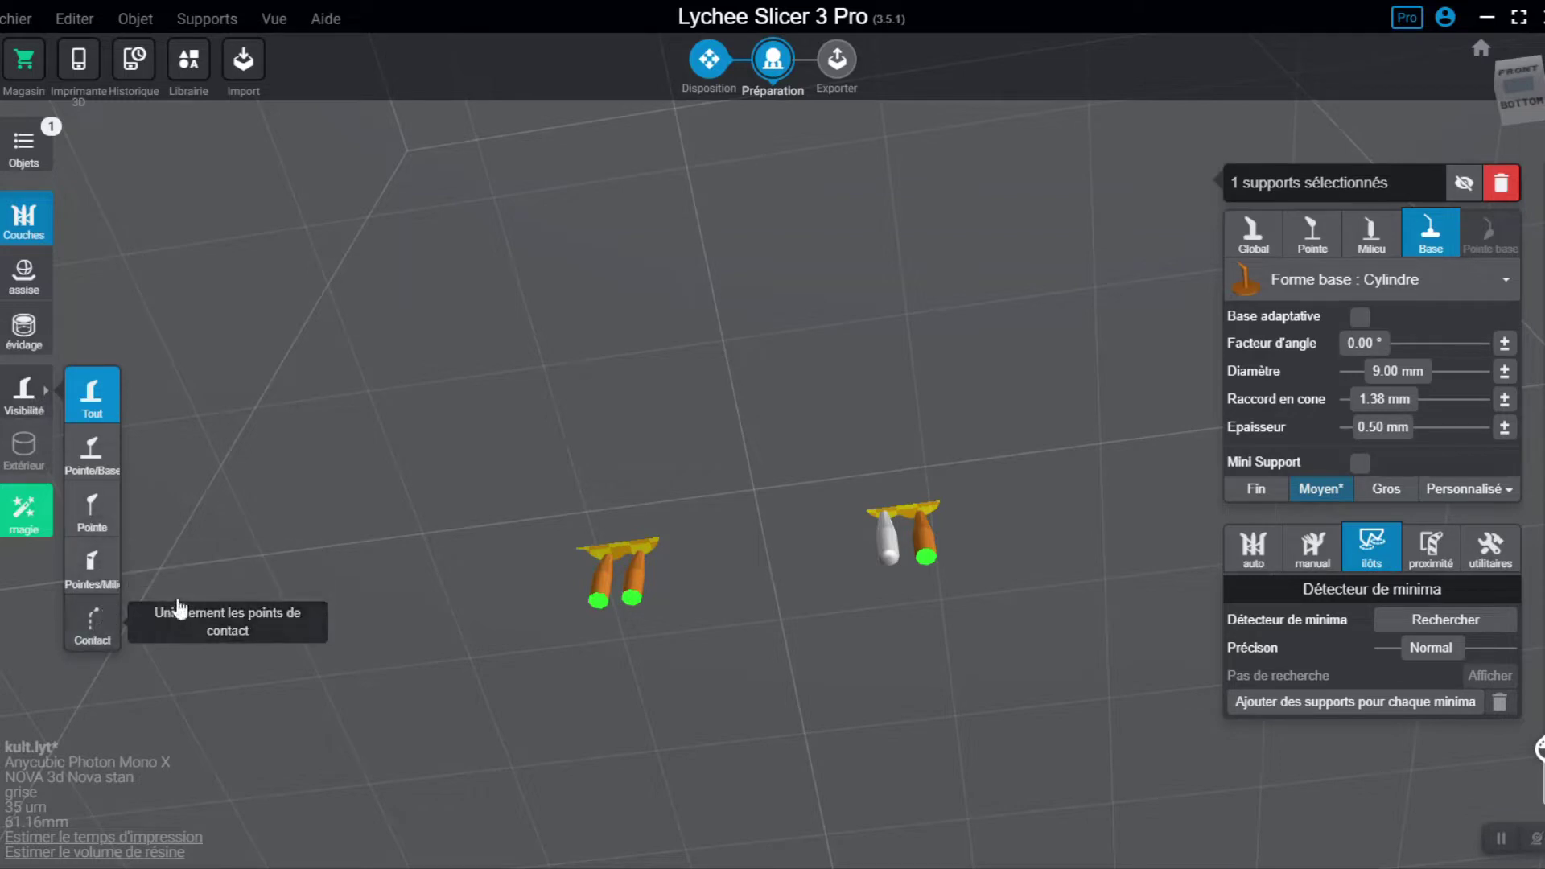
{"action": "left_click", "coordinate": [92, 624]}
Step: Place seven supports along one edge of the first foot's sole, from the heel up to the toes
{"action": "scroll", "coordinate": [683, 551], "scroll_direction": "up", "scroll_amount": 1}
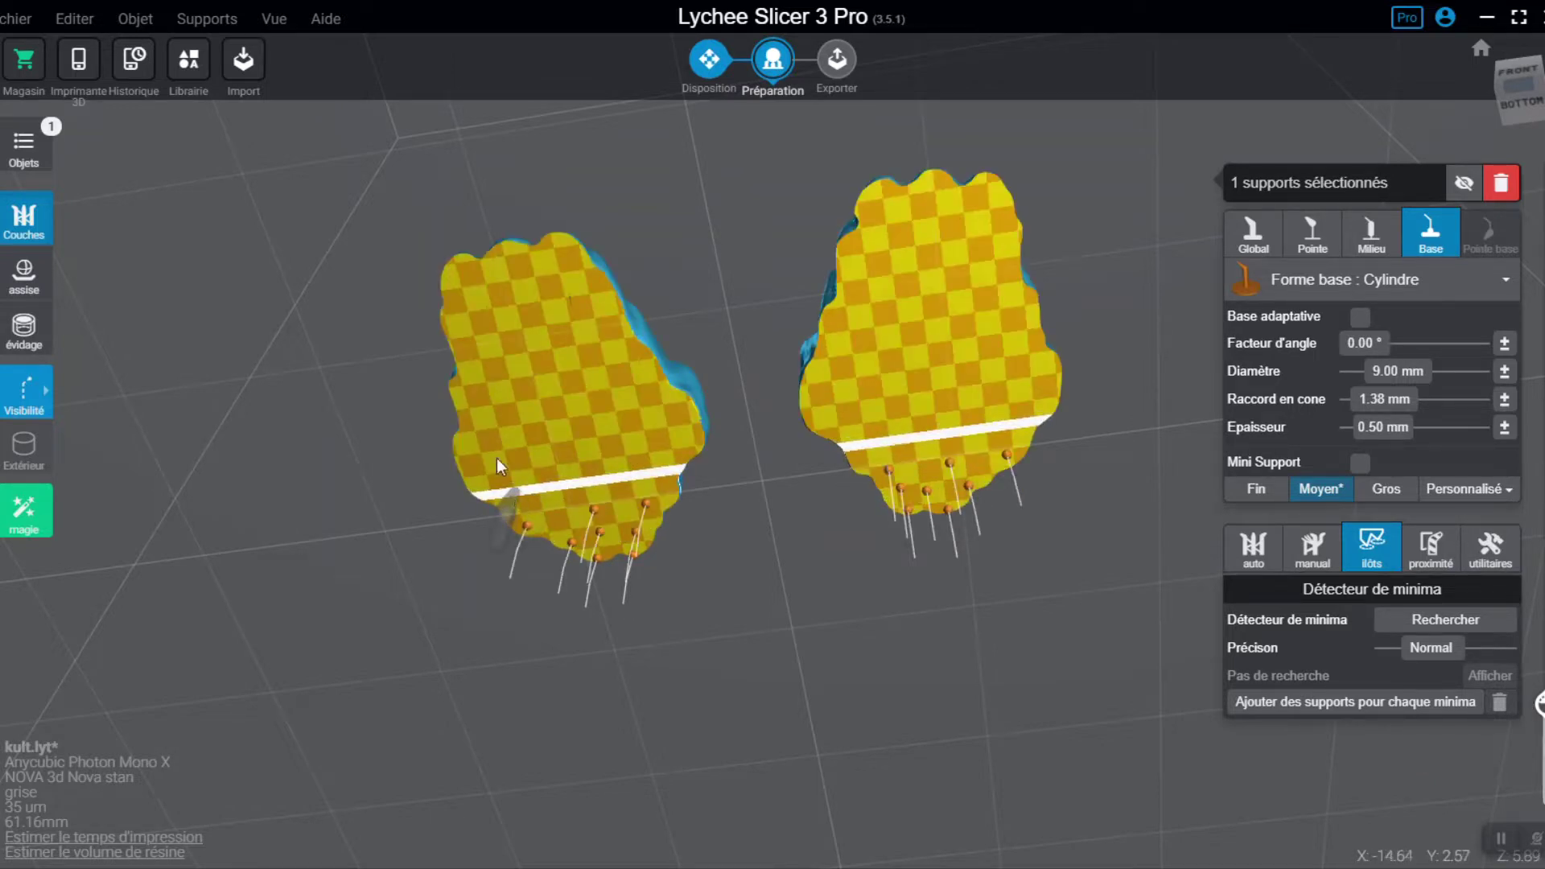
{"action": "left_click", "coordinate": [515, 490]}
{"action": "left_click", "coordinate": [495, 456]}
{"action": "left_click", "coordinate": [489, 380]}
{"action": "left_click", "coordinate": [475, 338]}
{"action": "left_click", "coordinate": [466, 312]}
{"action": "left_click", "coordinate": [470, 286]}
{"action": "left_click", "coordinate": [499, 262]}
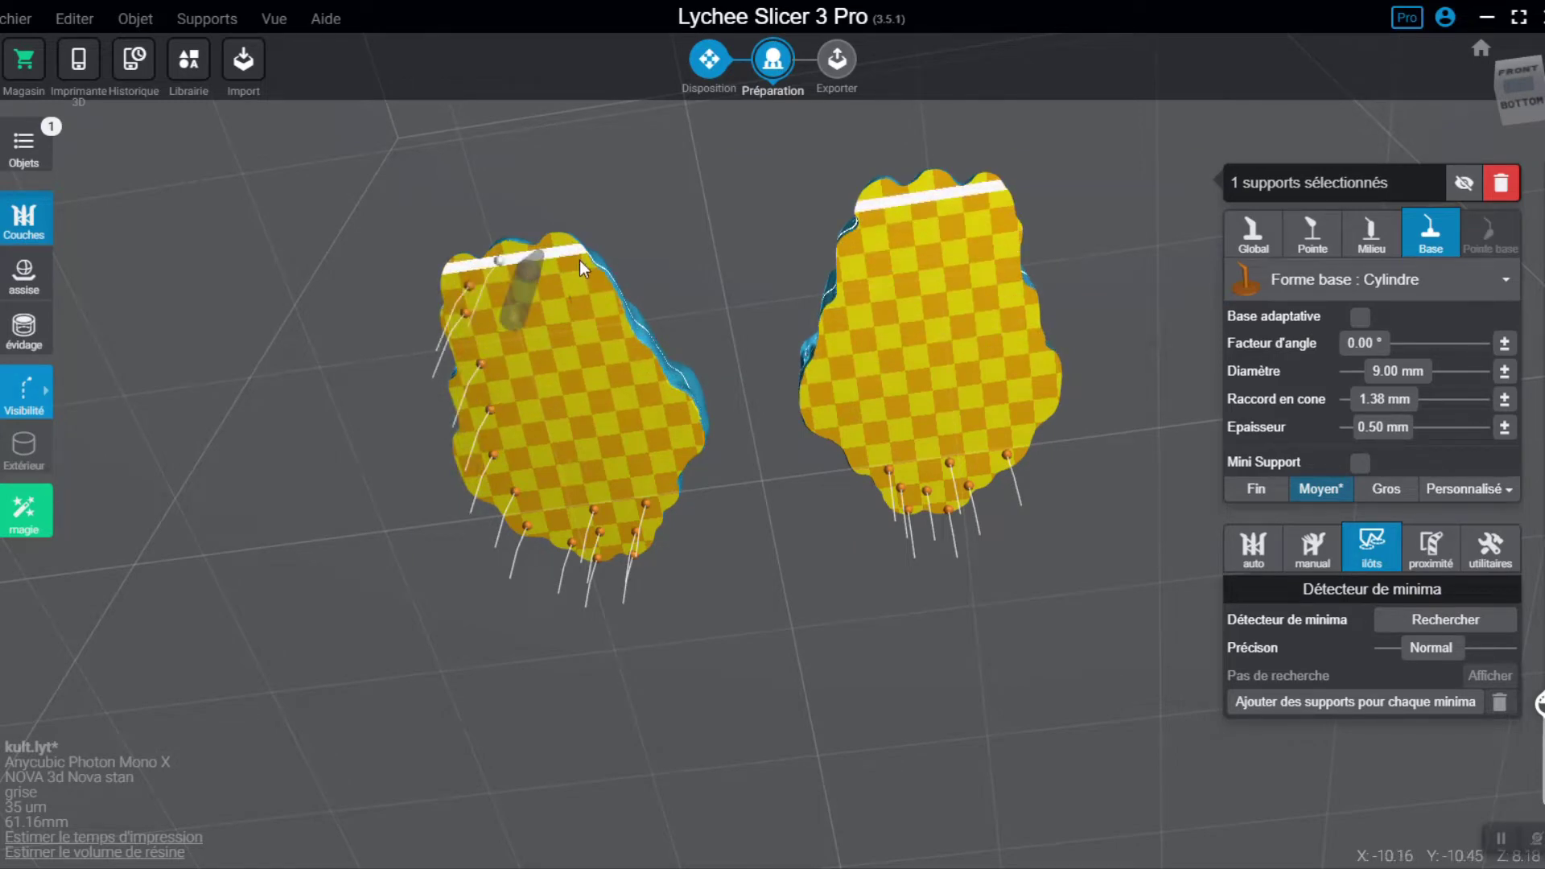
Step: Continue the first foot's supports across the toes and down the opposite edge of the sole to the heel
{"action": "left_click", "coordinate": [540, 255]}
{"action": "left_click", "coordinate": [590, 293]}
{"action": "left_click", "coordinate": [602, 338]}
{"action": "left_click", "coordinate": [631, 368]}
{"action": "left_click", "coordinate": [673, 432]}
{"action": "left_click", "coordinate": [660, 472]}
{"action": "left_click", "coordinate": [627, 485]}
Step: Fill the interior of the first foot's sole with evenly spaced supports
{"action": "left_click", "coordinate": [591, 423]}
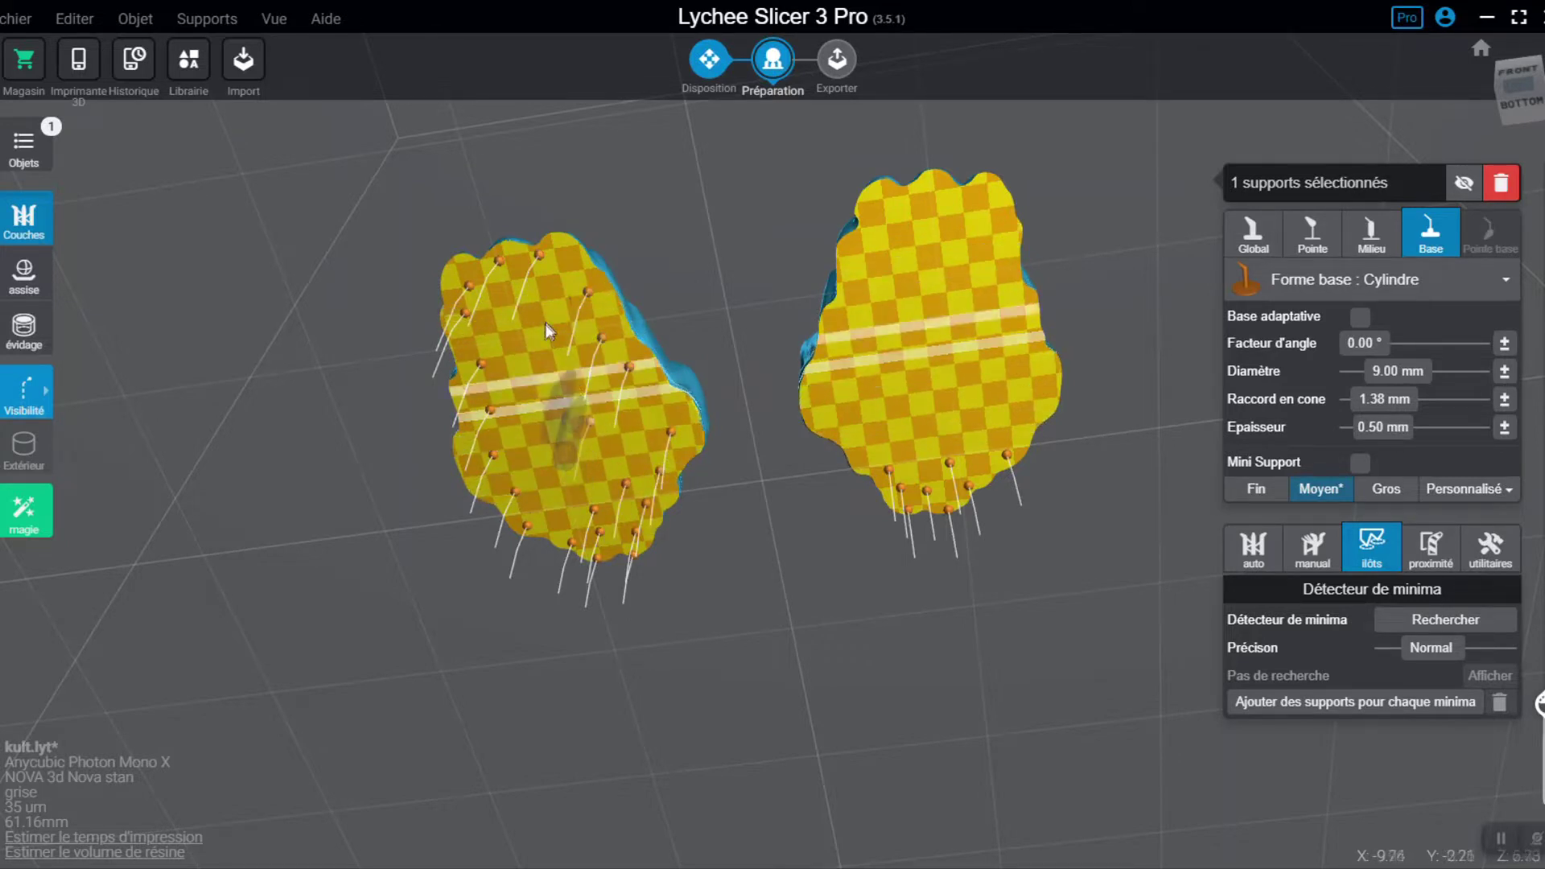
{"action": "left_click", "coordinate": [572, 376]}
{"action": "left_click", "coordinate": [542, 315]}
{"action": "left_click", "coordinate": [546, 485]}
{"action": "left_click", "coordinate": [525, 416]}
{"action": "left_click", "coordinate": [505, 339]}
{"action": "right_click_drag", "start_coordinate": [662, 376], "coordinate": [655, 355]}
{"action": "left_click", "coordinate": [551, 316]}
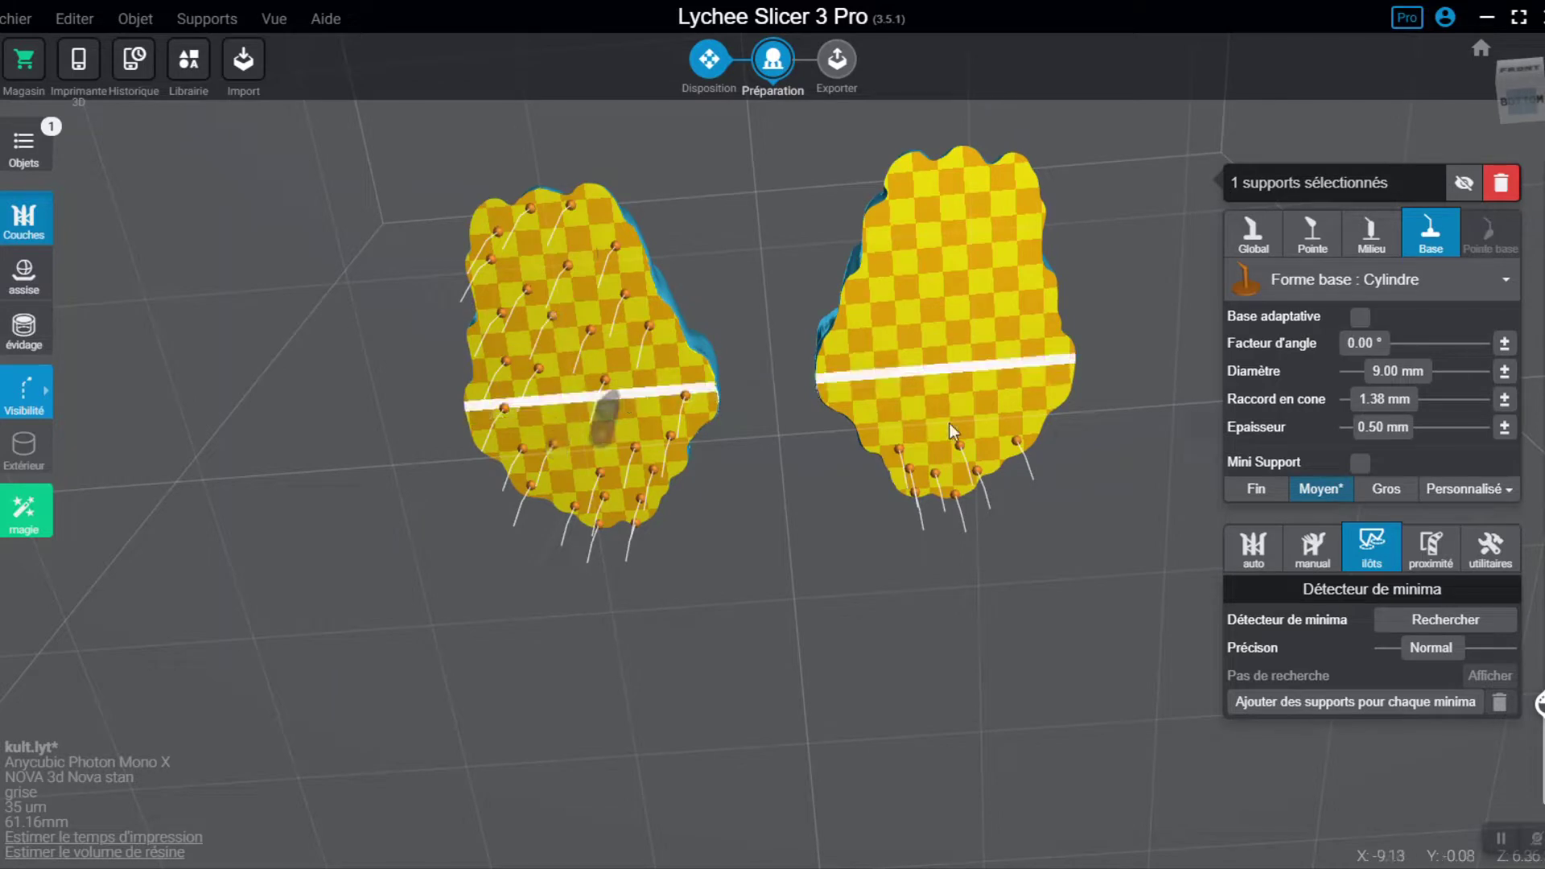
Step: Place supports along the inner edge of the second foot's sole, from the heel toward the toes
{"action": "left_click", "coordinate": [880, 426]}
{"action": "left_click", "coordinate": [869, 418]}
{"action": "left_click", "coordinate": [835, 384]}
{"action": "left_click", "coordinate": [842, 344]}
{"action": "left_click", "coordinate": [860, 280]}
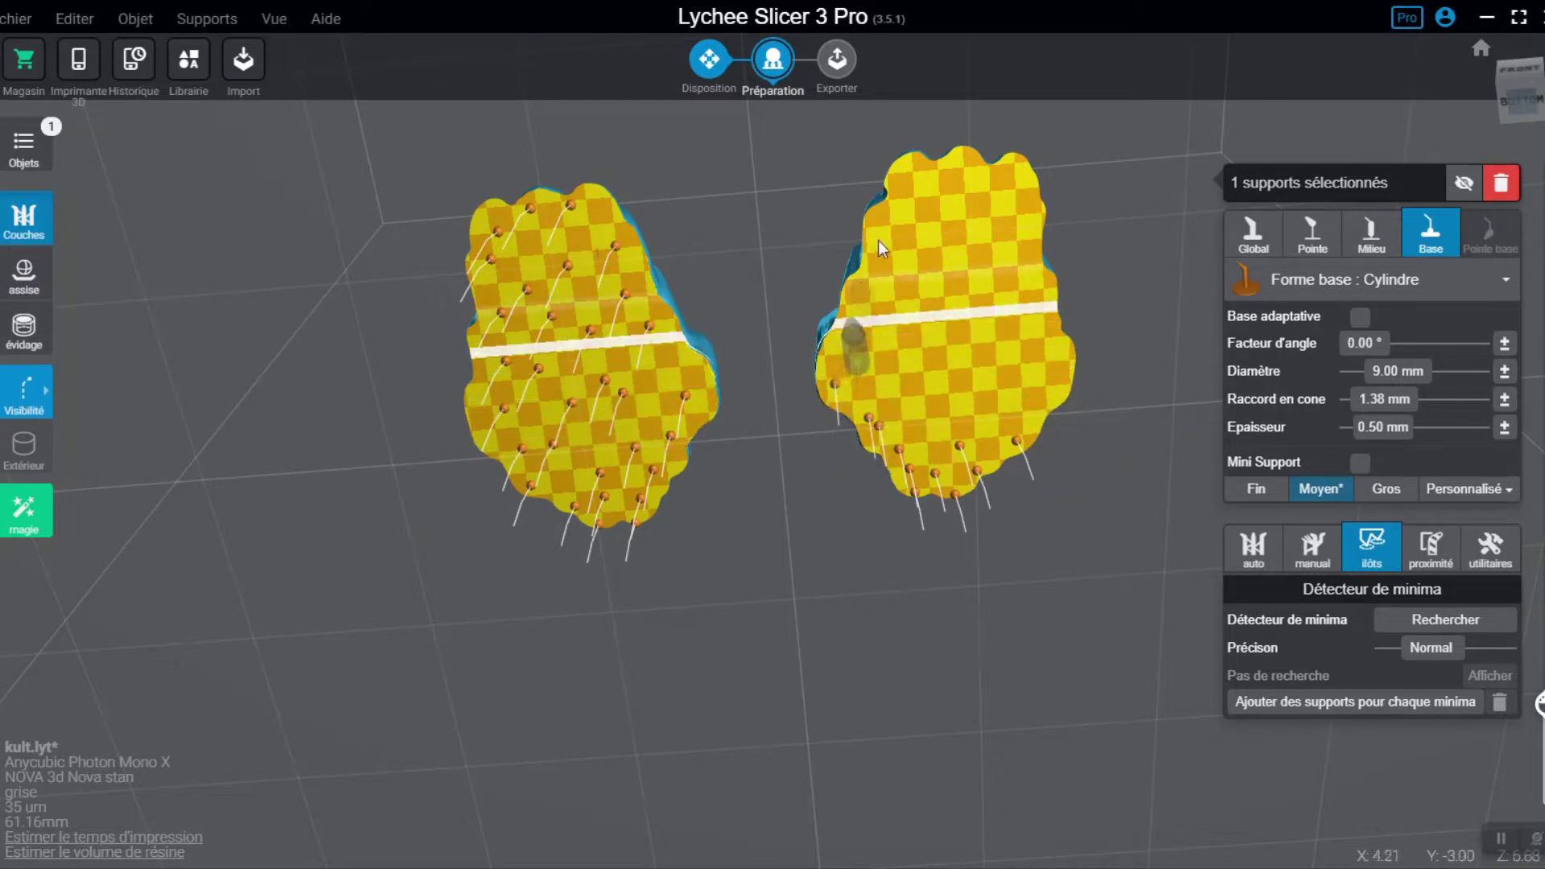
Step: Place supports around the second foot's toes and down the outer edge of its sole
{"action": "left_click", "coordinate": [892, 182]}
{"action": "left_click", "coordinate": [927, 174]}
{"action": "left_click", "coordinate": [959, 167]}
{"action": "left_click", "coordinate": [1020, 185]}
{"action": "left_click", "coordinate": [1028, 222]}
{"action": "left_click", "coordinate": [1045, 300]}
Step: Fill the interior of the second foot's sole with spaced supports and add one near the first foot's edge
{"action": "left_click", "coordinate": [997, 430]}
{"action": "left_click", "coordinate": [1006, 341]}
{"action": "left_click", "coordinate": [1007, 228]}
{"action": "left_click", "coordinate": [980, 223]}
{"action": "left_click", "coordinate": [953, 368]}
{"action": "left_click", "coordinate": [960, 413]}
{"action": "left_click", "coordinate": [935, 417]}
{"action": "left_click", "coordinate": [924, 278]}
{"action": "left_click", "coordinate": [929, 231]}
{"action": "left_click", "coordinate": [973, 279]}
{"action": "left_click", "coordinate": [1005, 340]}
{"action": "left_click", "coordinate": [888, 353]}
{"action": "left_click", "coordinate": [667, 375]}
{"action": "left_click", "coordinate": [959, 325]}
Step: Add supports in the remaining gaps of both soles
{"action": "right_click_drag", "start_coordinate": [998, 316], "coordinate": [983, 267]}
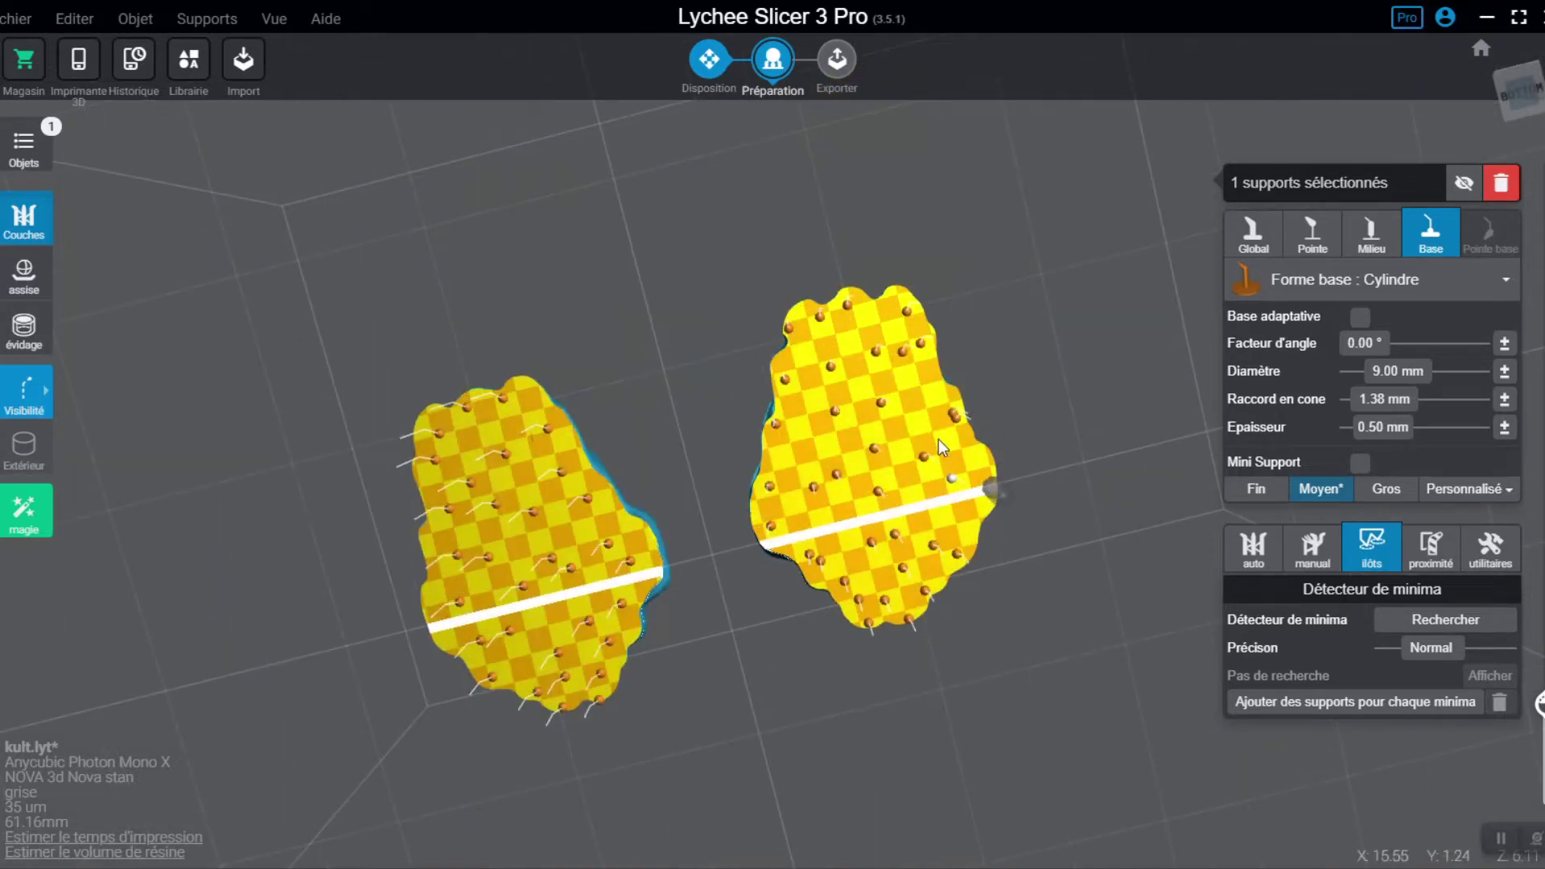
{"action": "left_click", "coordinate": [917, 393]}
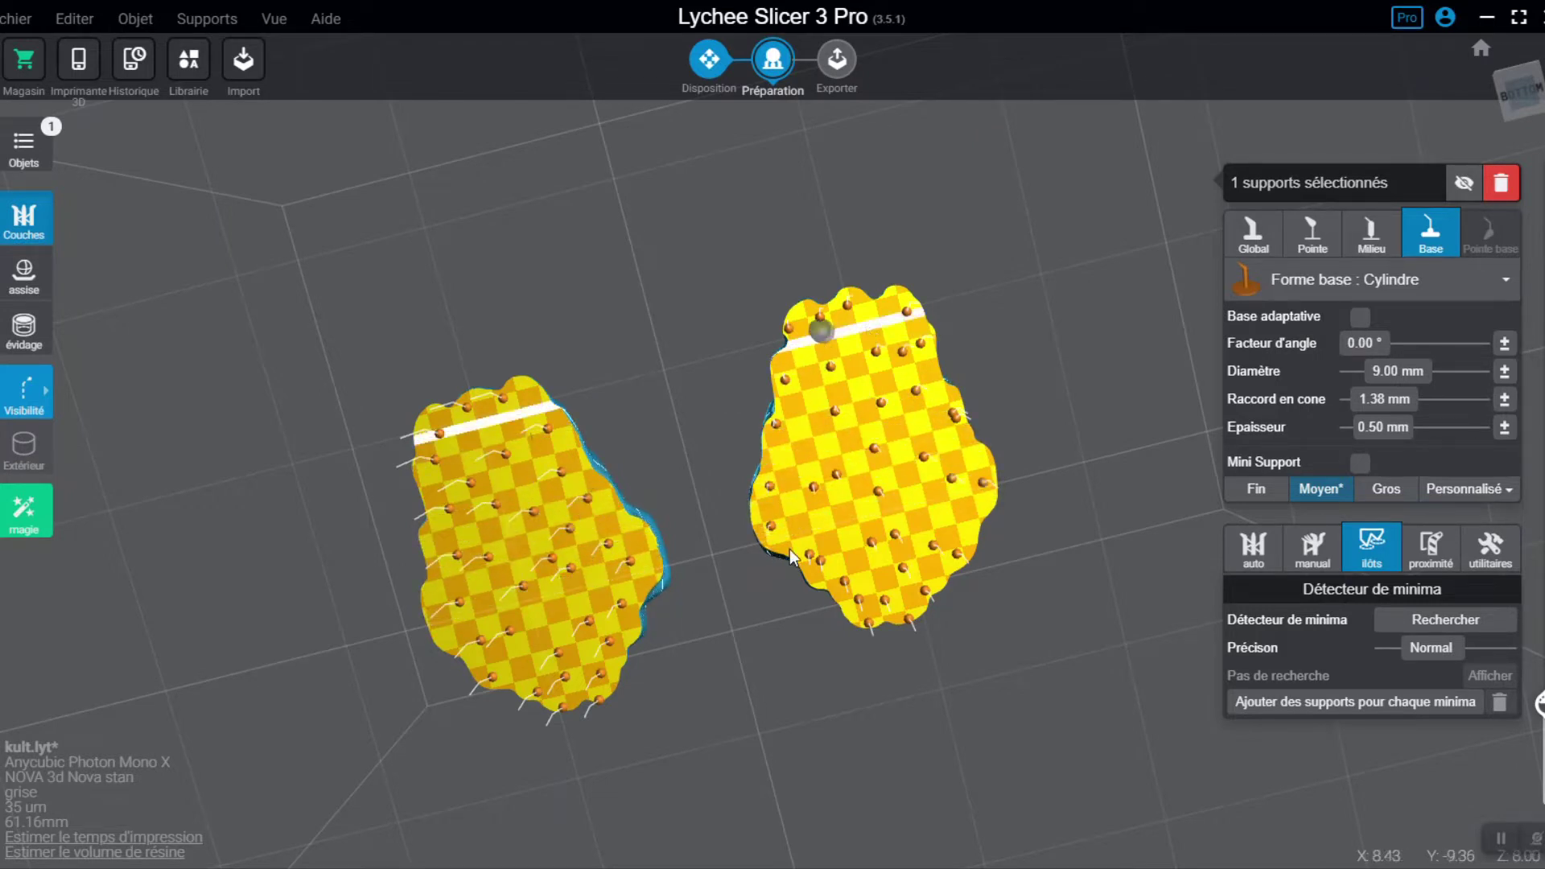
{"action": "left_click", "coordinate": [574, 606]}
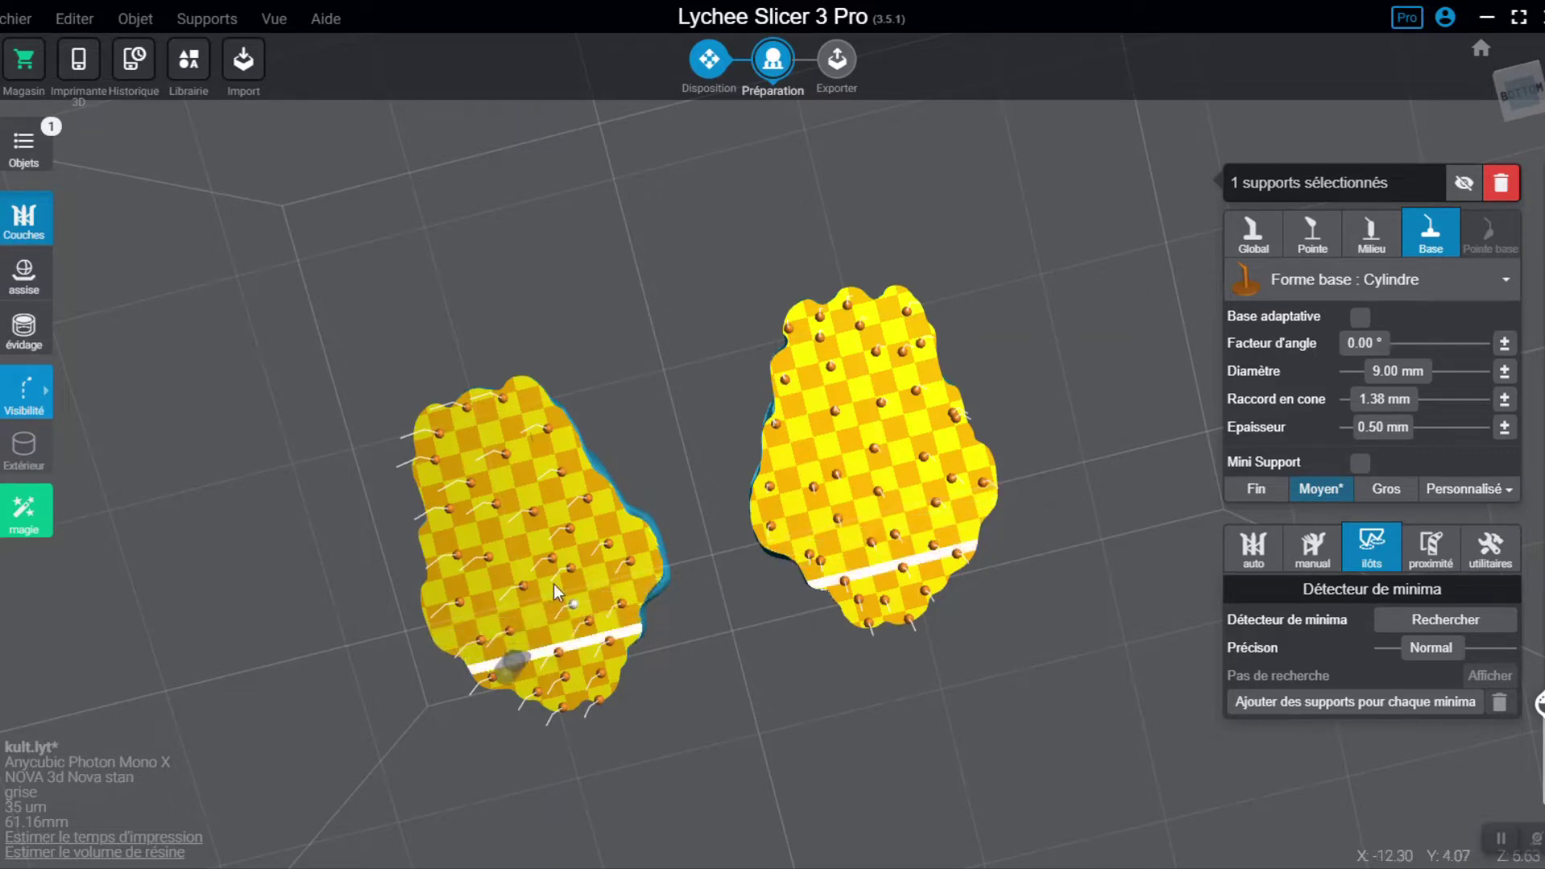
Step: Raise the layer preview to 23.70 mm (layer 678) and examine the newly exposed areas between the thighs from below
{"action": "scroll", "coordinate": [575, 568], "scroll_direction": "down", "scroll_amount": 4}
{"action": "right_click_drag", "start_coordinate": [562, 503], "coordinate": [974, 615]}
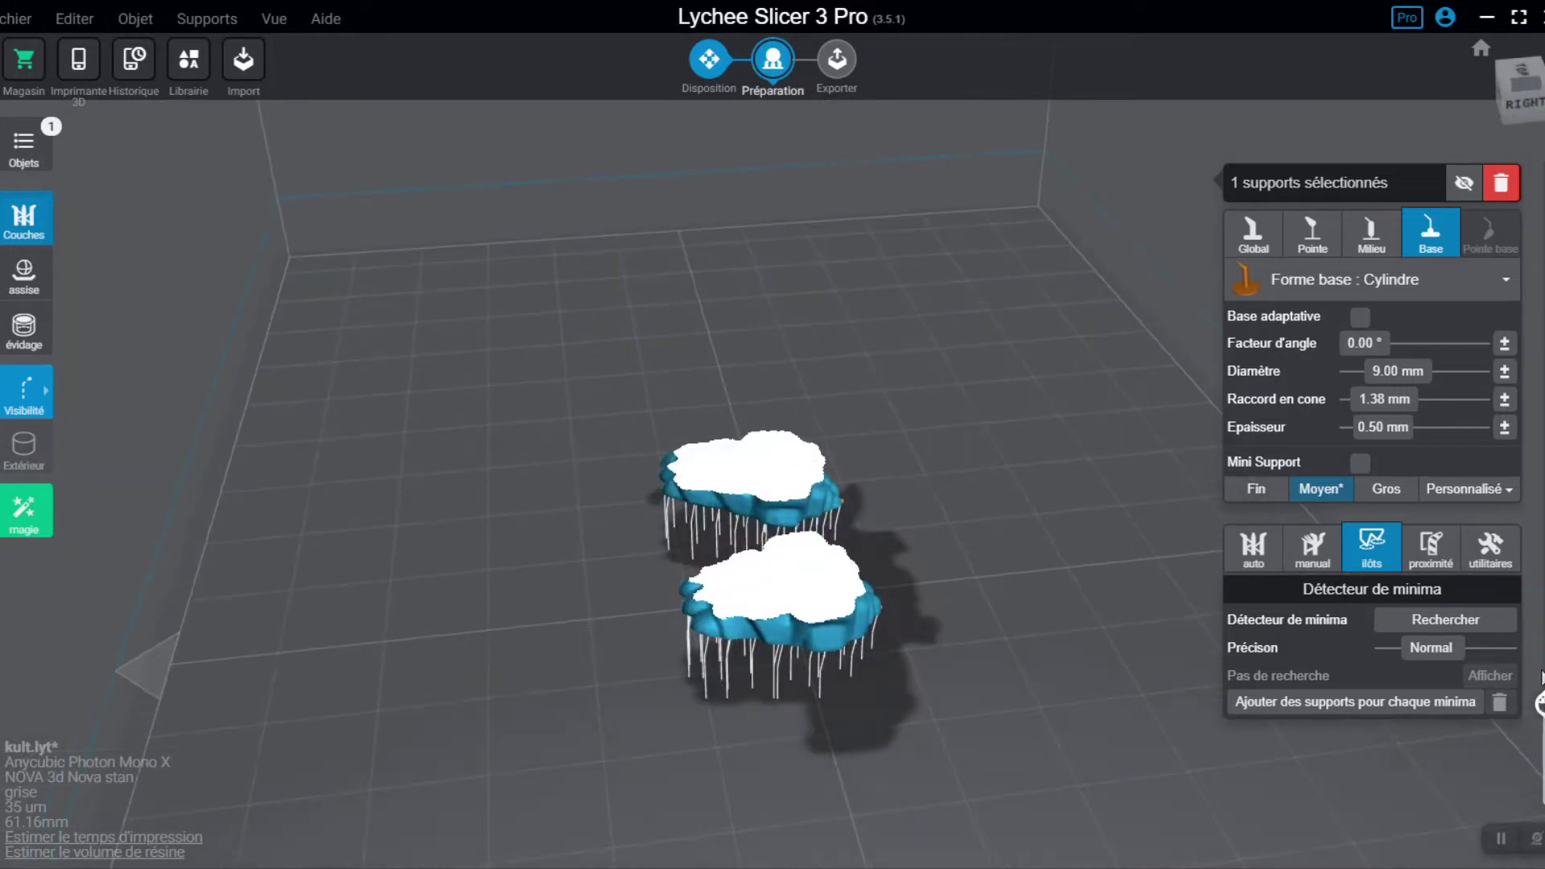
{"action": "mouse_move", "coordinate": [1539, 702]}
{"action": "left_click_drag", "start_coordinate": [1541, 704], "coordinate": [915, 510]}
{"action": "right_click", "coordinate": [915, 428]}
{"action": "right_click_drag", "start_coordinate": [915, 429], "coordinate": [925, 491]}
{"action": "left_click_drag", "start_coordinate": [1539, 636], "coordinate": [1539, 552]}
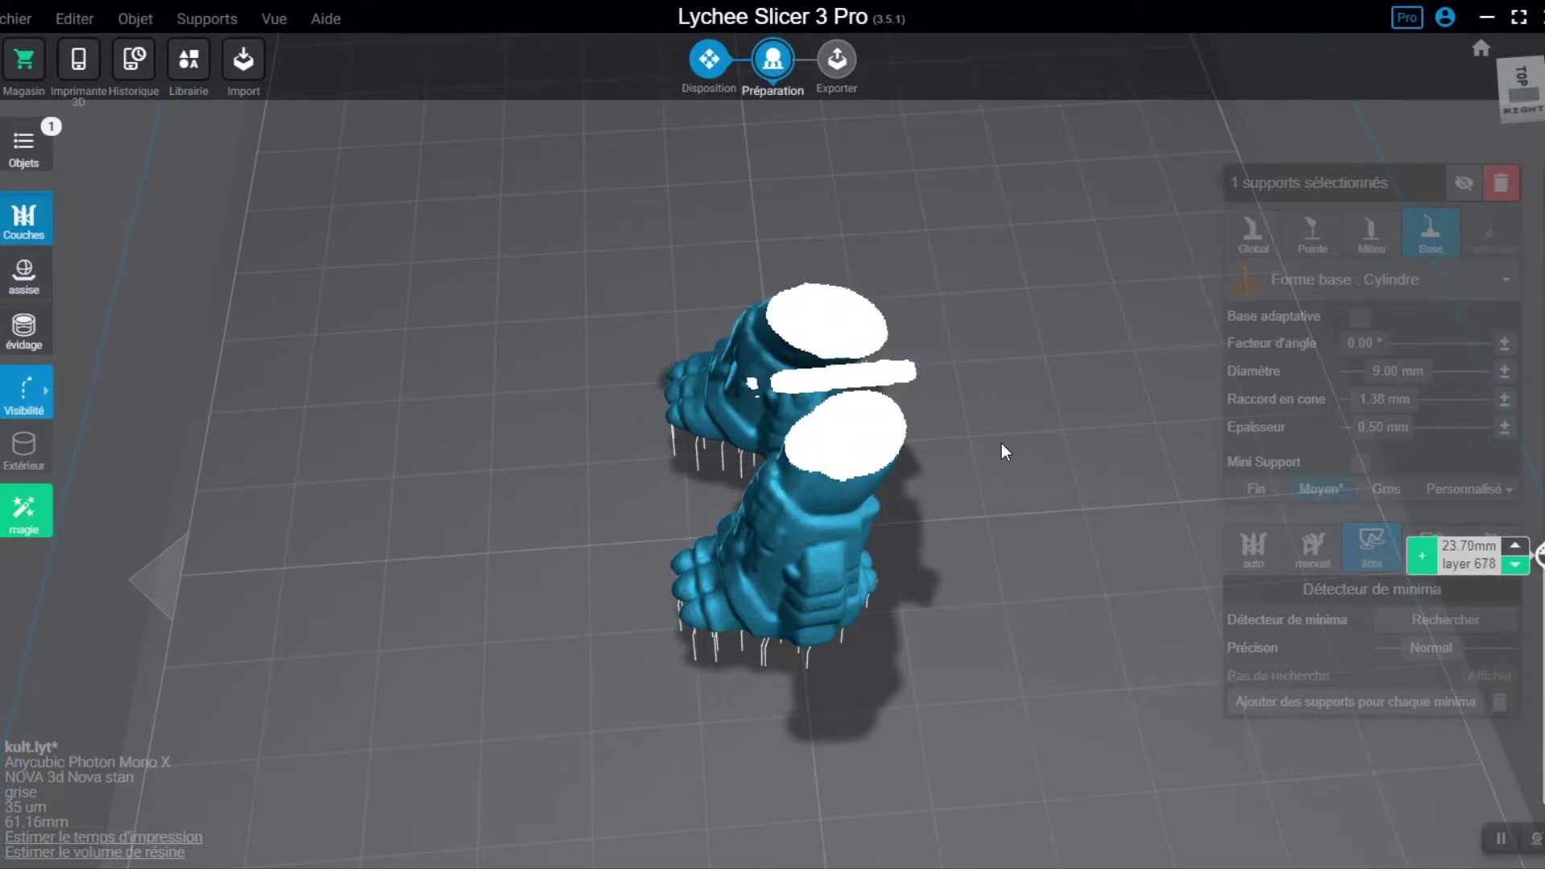
{"action": "left_click_drag", "start_coordinate": [728, 282], "coordinate": [858, 295]}
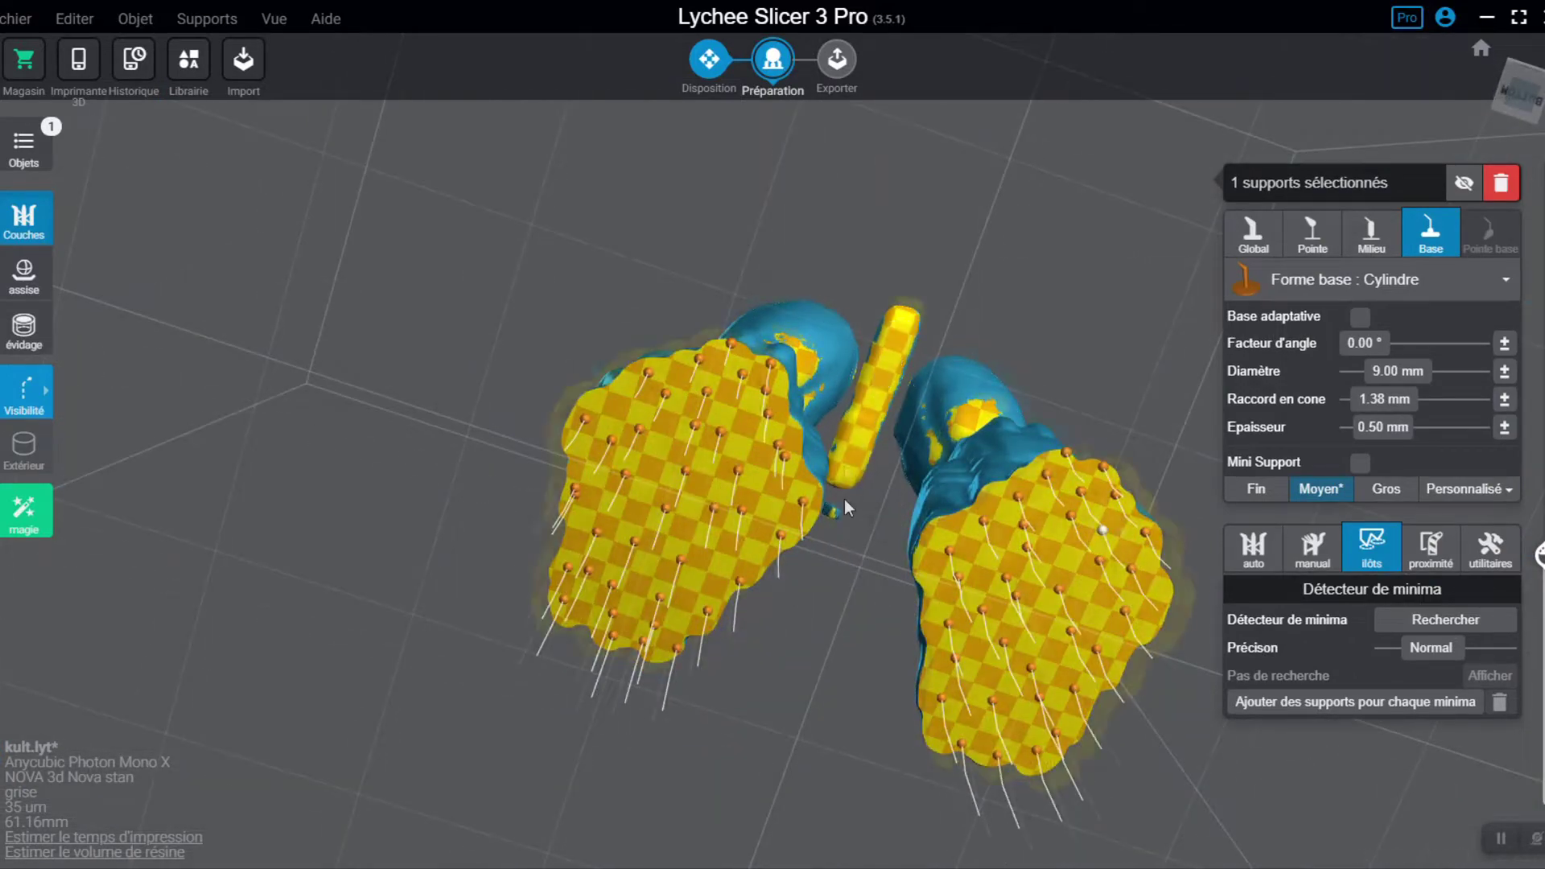
Step: Place supports on the small central islet between the feet and, raising the layer preview to 24.01 mm (layer 686), on the islet beside it
{"action": "scroll", "coordinate": [832, 543], "scroll_direction": "up", "scroll_amount": 5}
{"action": "scroll", "coordinate": [836, 543], "scroll_direction": "up", "scroll_amount": 3}
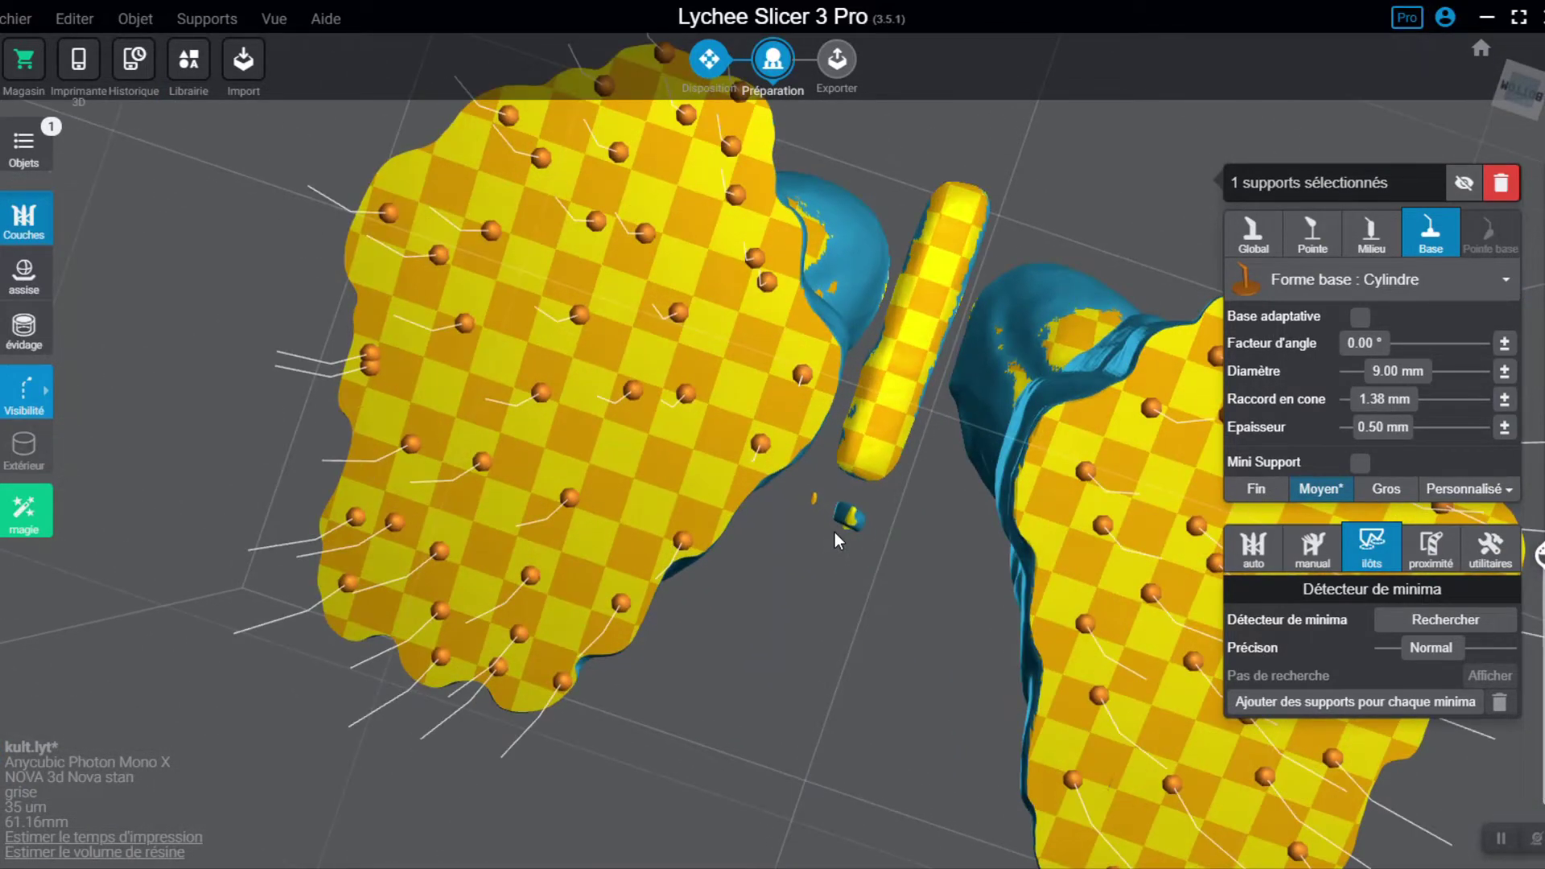
{"action": "left_click", "coordinate": [855, 522]}
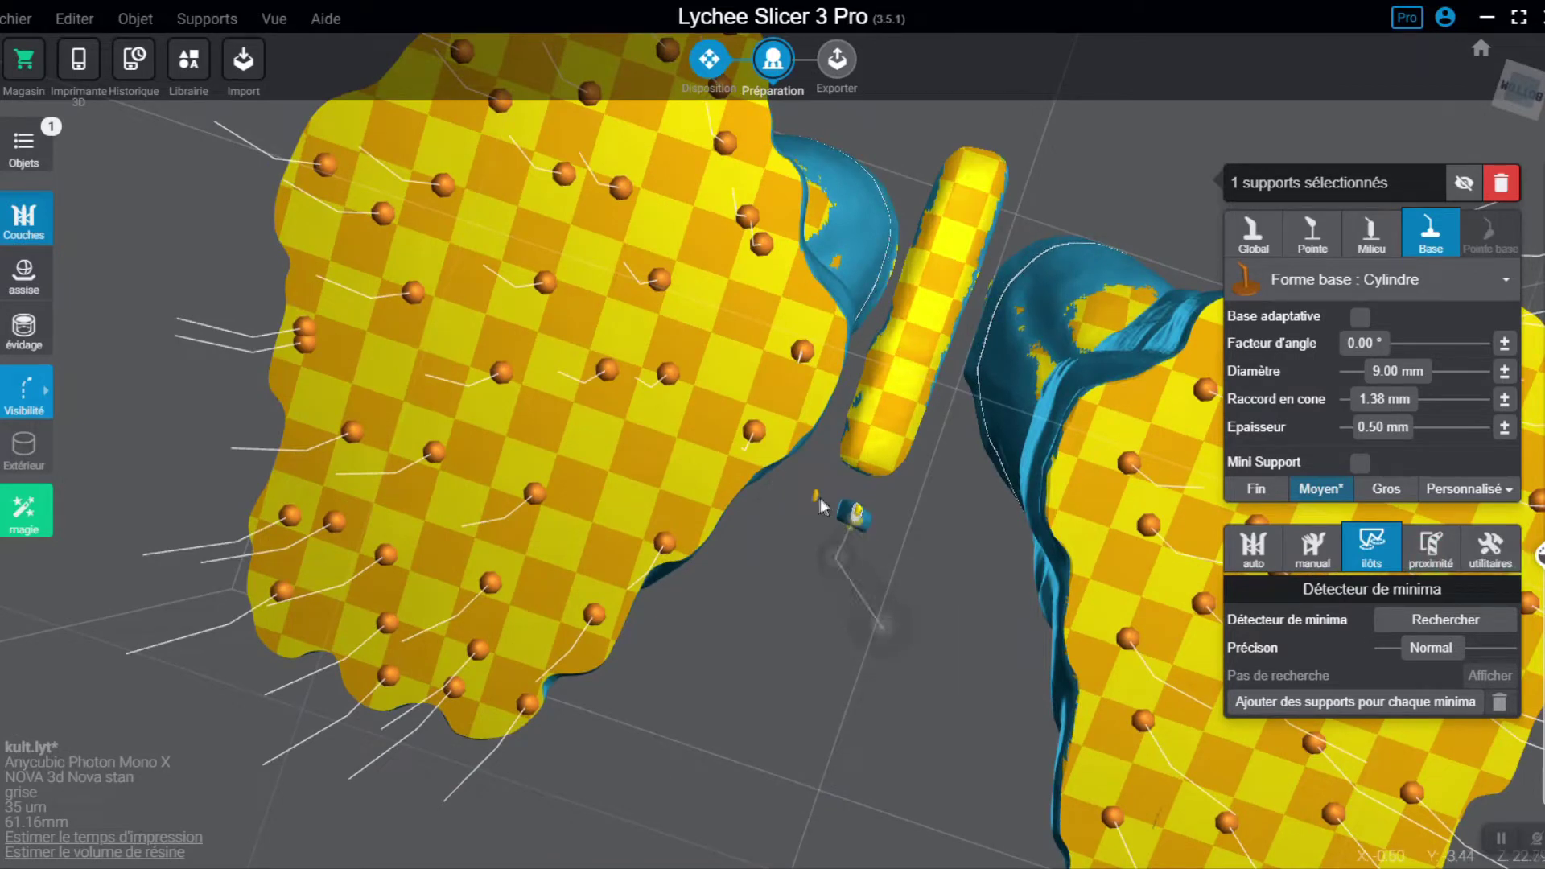
{"action": "key", "text": "Up"}
{"action": "key", "text": "Up"}
{"action": "key", "text": "Up"}
{"action": "key", "text": "Up"}
{"action": "key", "text": "Up"}
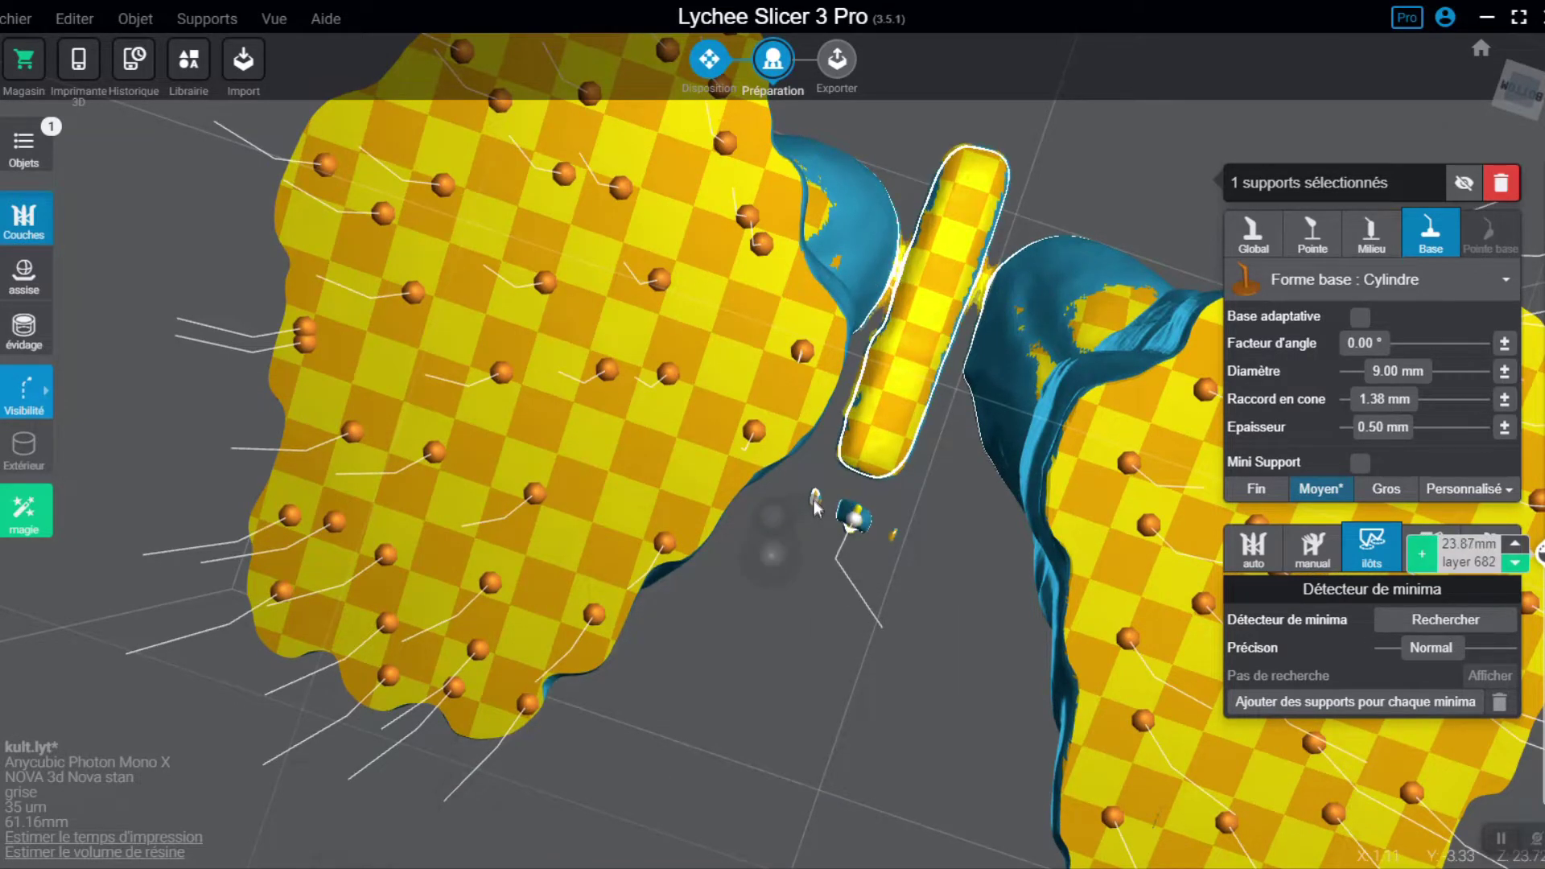
{"action": "key", "text": "Up"}
{"action": "key", "text": "Up"}
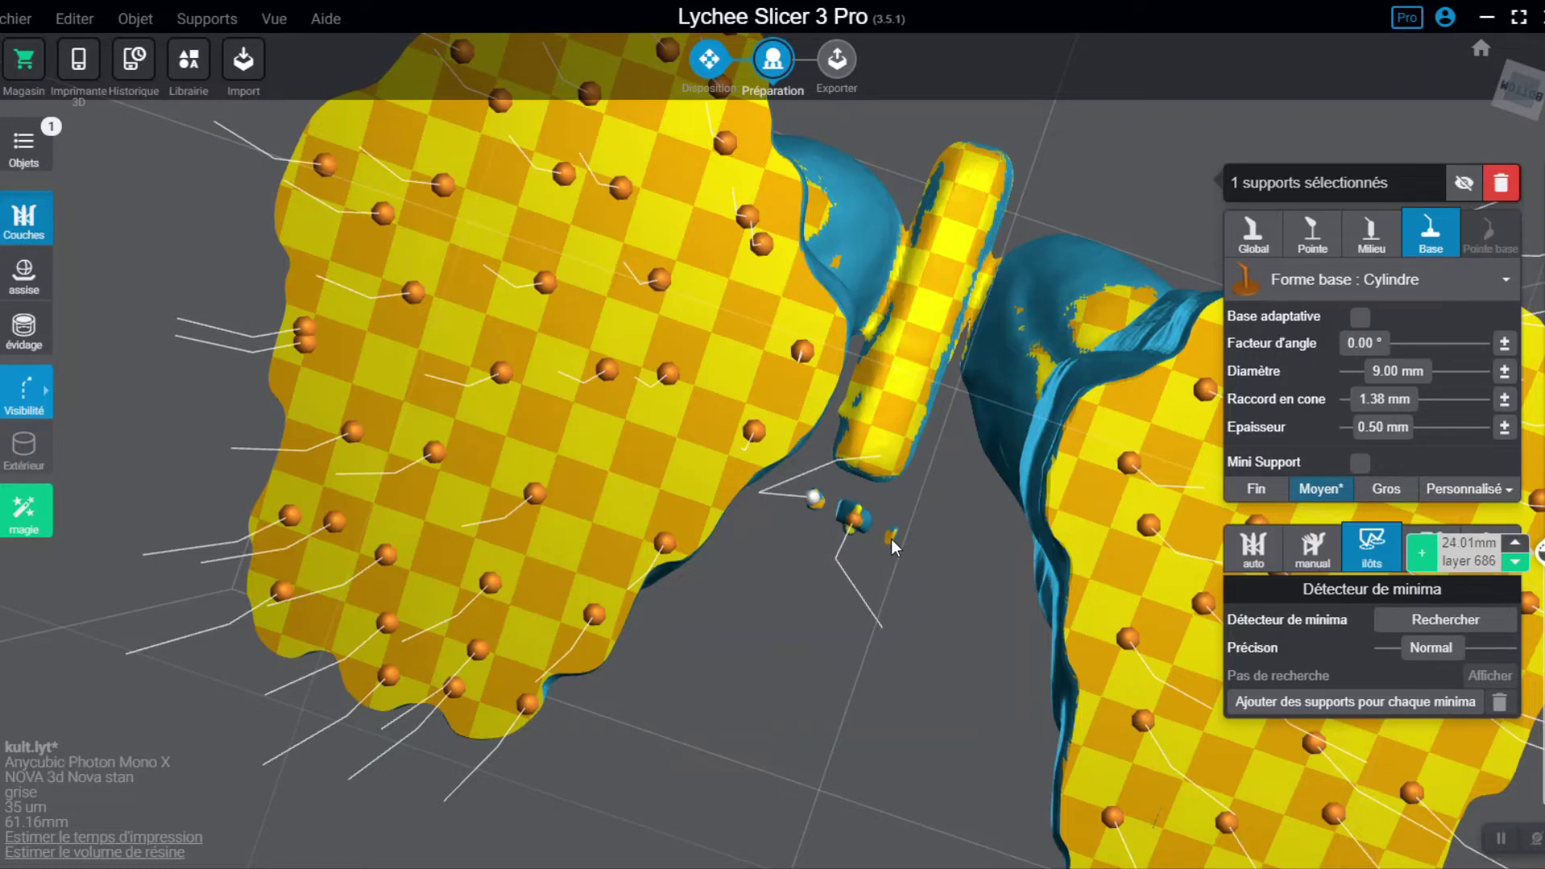
{"action": "left_click", "coordinate": [814, 498]}
Step: Raise the layer preview to 24.22 mm (layer 692), support the third small islet, and add another support to the central one
{"action": "key", "text": "Up"}
{"action": "key", "text": "Up"}
{"action": "key", "text": "Up"}
{"action": "key", "text": "Up"}
{"action": "key", "text": "Up"}
{"action": "key", "text": "Up"}
{"action": "key", "text": "Up"}
{"action": "key", "text": "Up"}
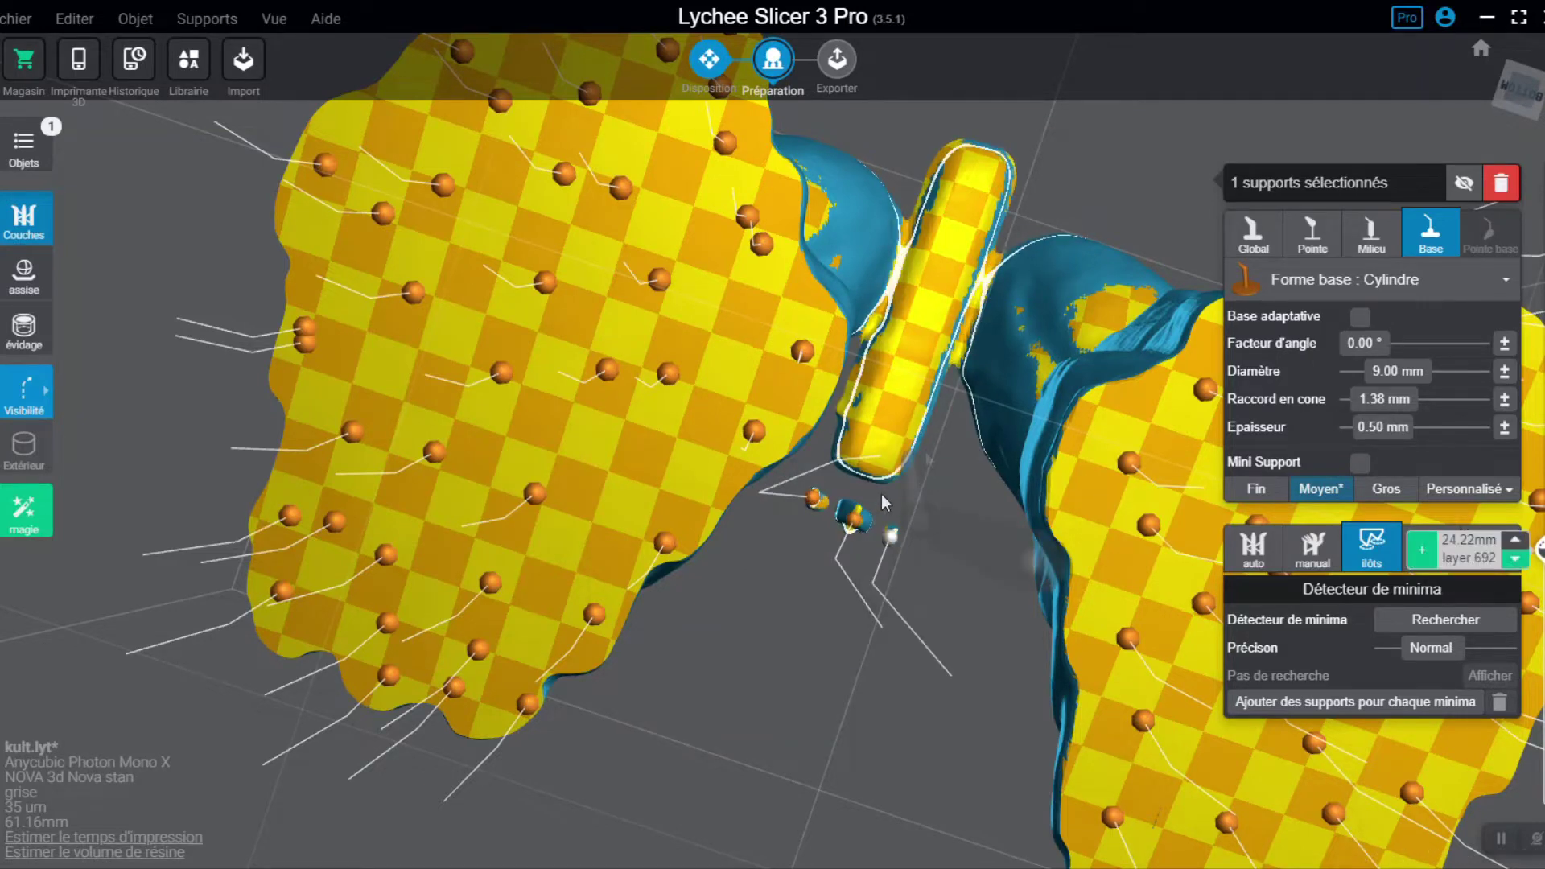
{"action": "left_click", "coordinate": [889, 533]}
{"action": "mouse_move", "coordinate": [850, 486]}
{"action": "right_mouse_down"}
{"action": "mouse_move", "coordinate": [860, 473]}
{"action": "mouse_move", "coordinate": [828, 502]}
{"action": "mouse_move", "coordinate": [862, 480]}
{"action": "right_mouse_up"}
{"action": "scroll", "coordinate": [868, 459], "scroll_direction": "up", "scroll_amount": 5}
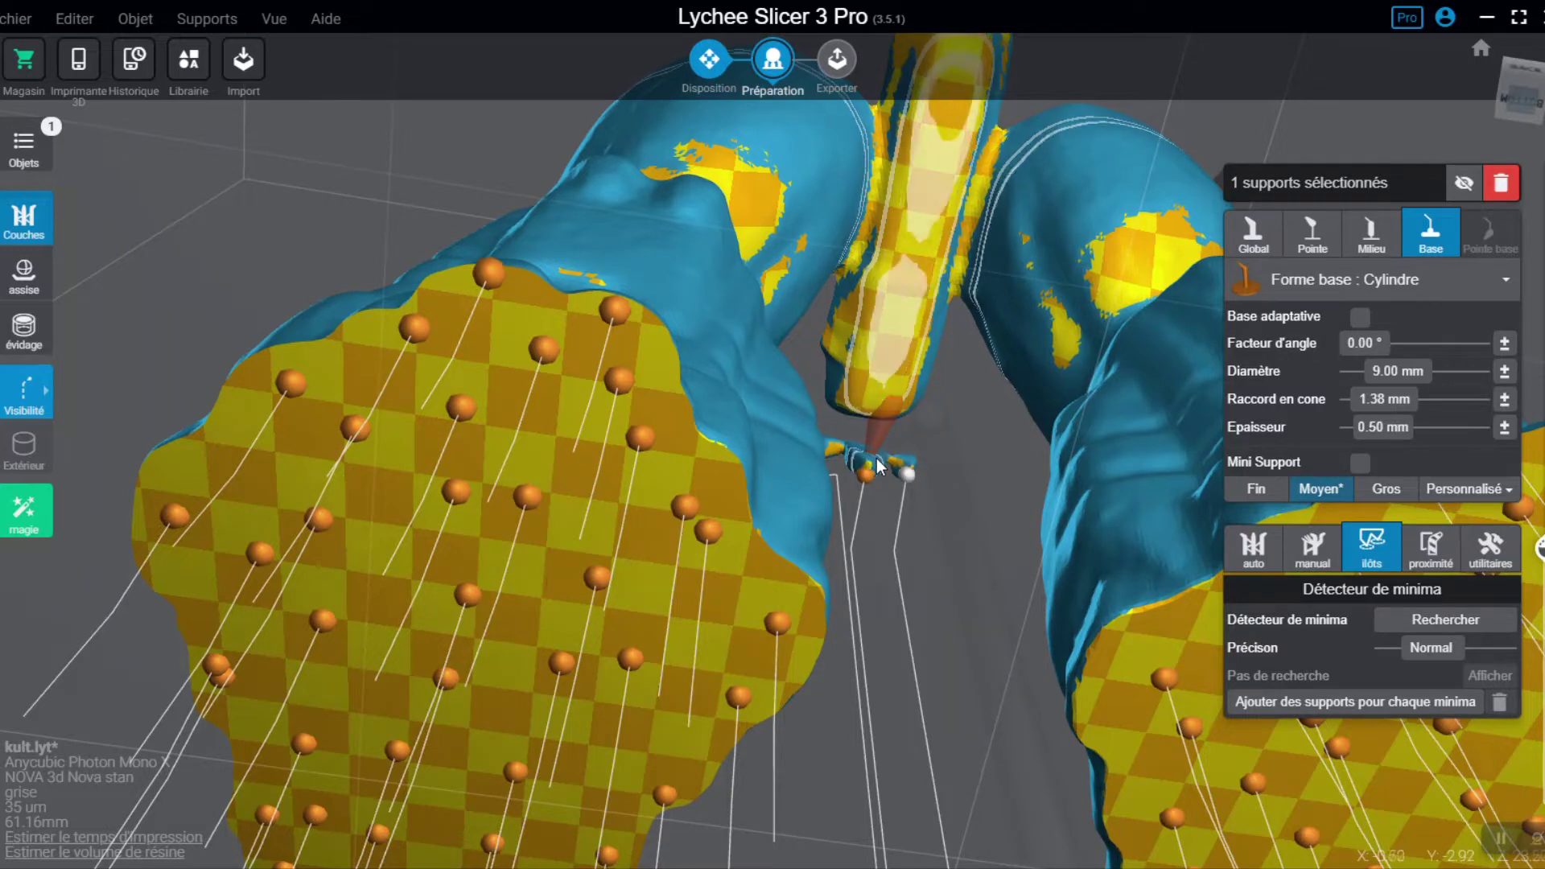
{"action": "left_click", "coordinate": [876, 458]}
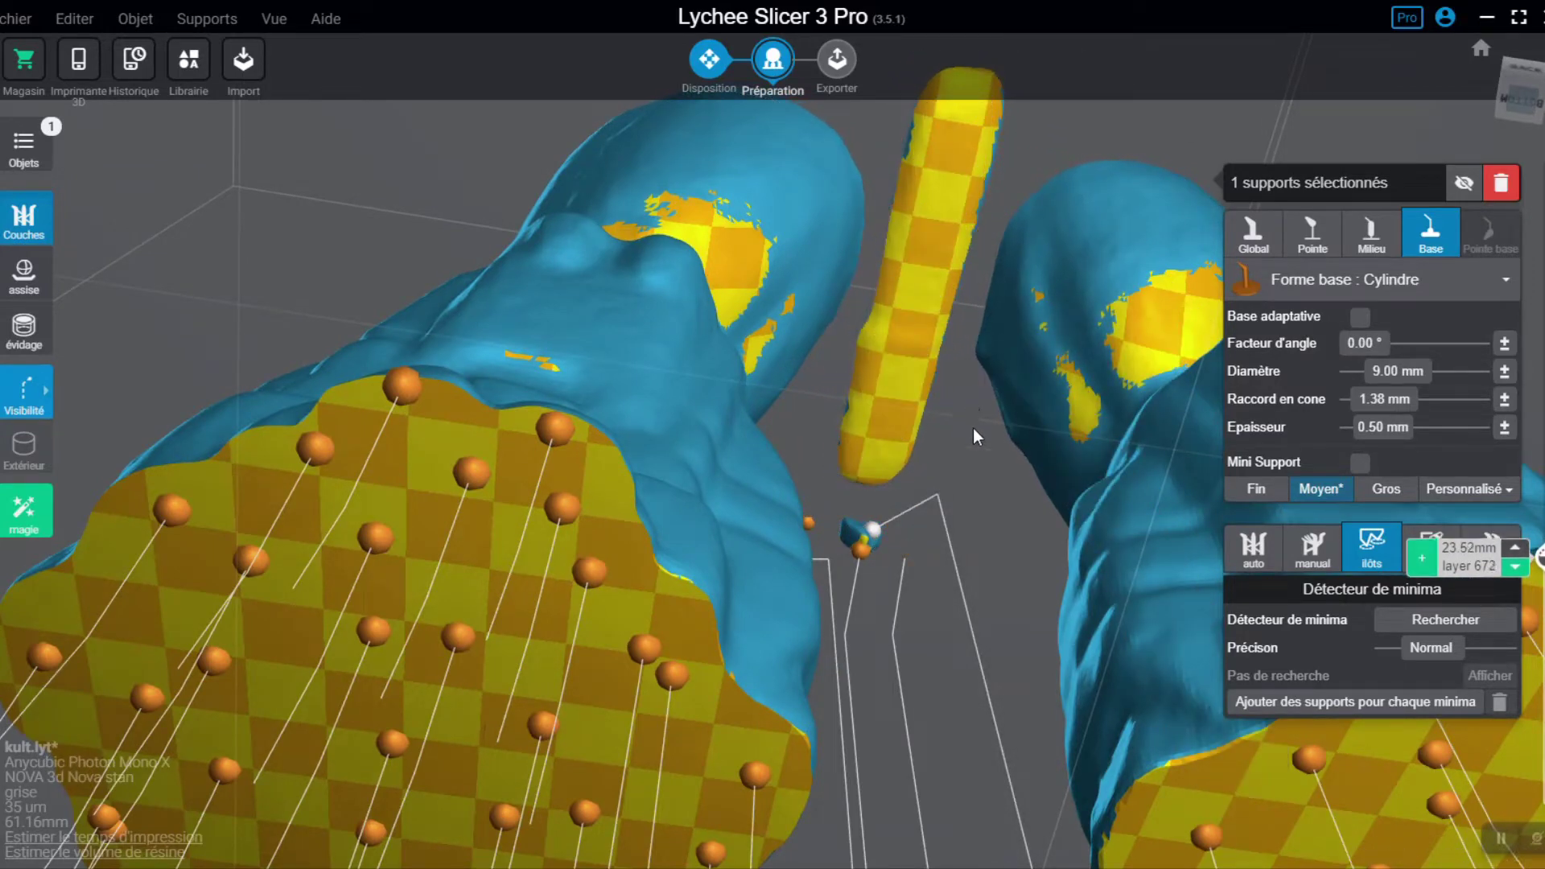
Step: Lower the layer preview to where the elongated strip between the thighs begins and place three supports on its first patch
{"action": "key", "text": "Down"}
{"action": "key", "text": "Down"}
{"action": "key", "text": "Down"}
{"action": "key", "text": "Down"}
{"action": "key", "text": "Down"}
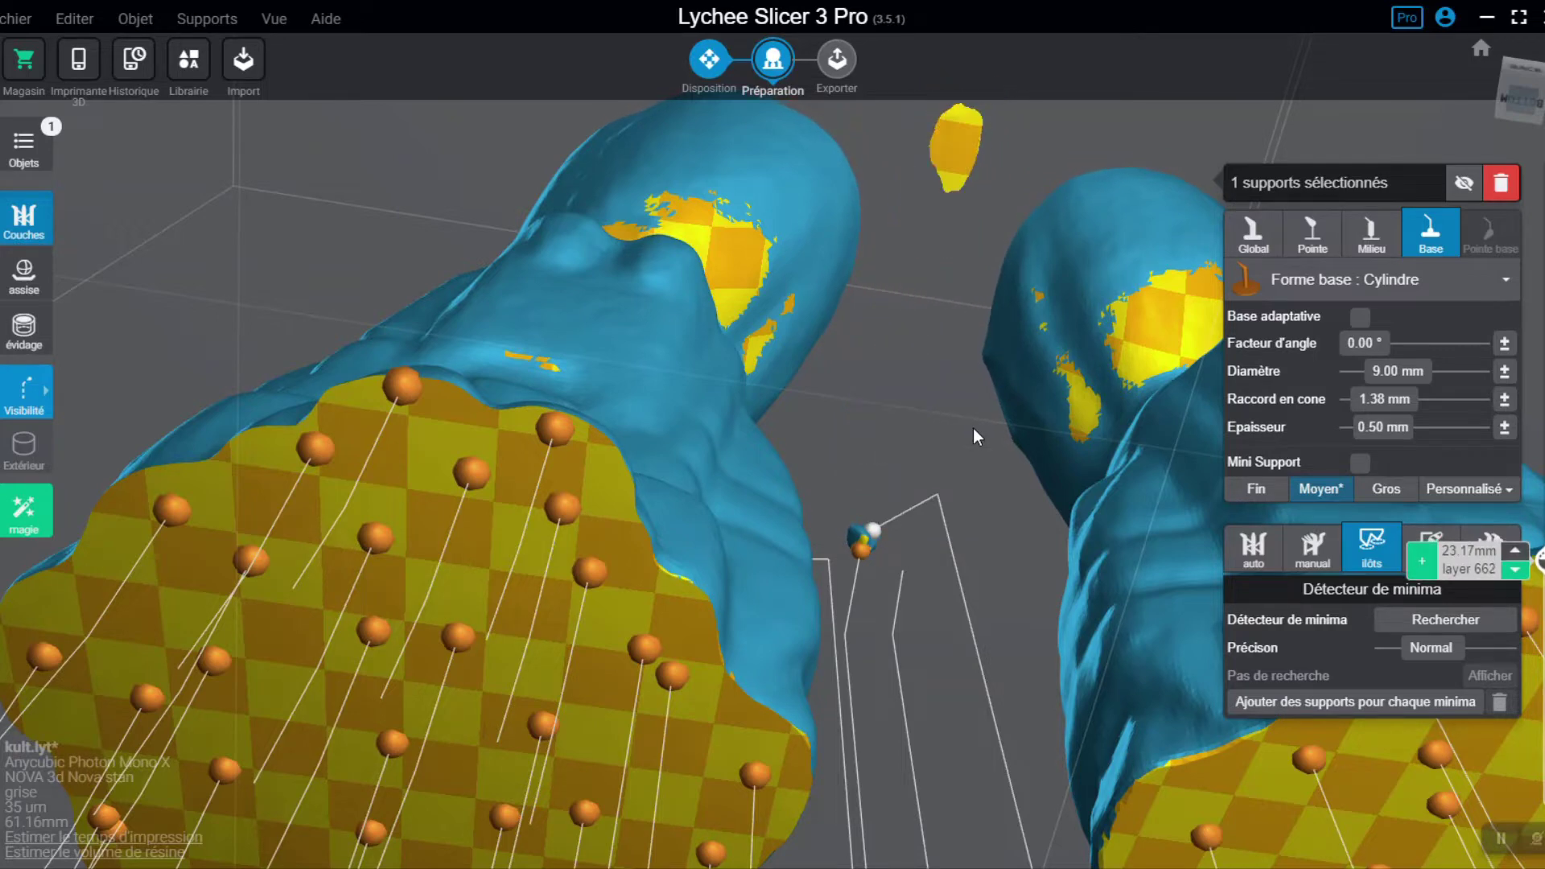
{"action": "key", "text": "Up"}
{"action": "key", "text": "Up"}
{"action": "middle_click_drag", "start_coordinate": [953, 214], "coordinate": [941, 274]}
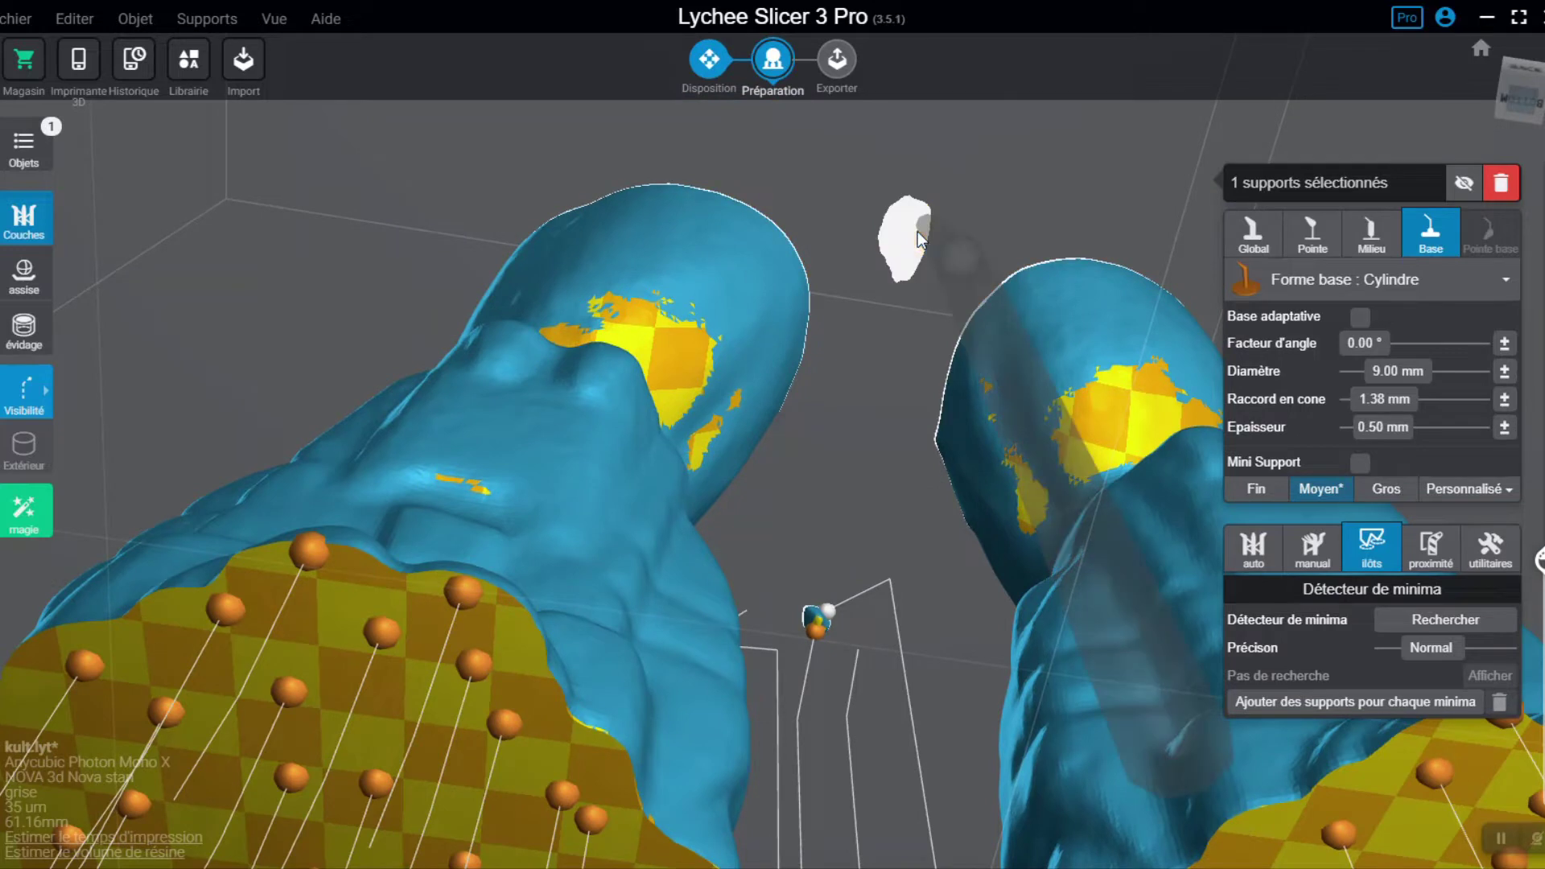
{"action": "left_click", "coordinate": [900, 210]}
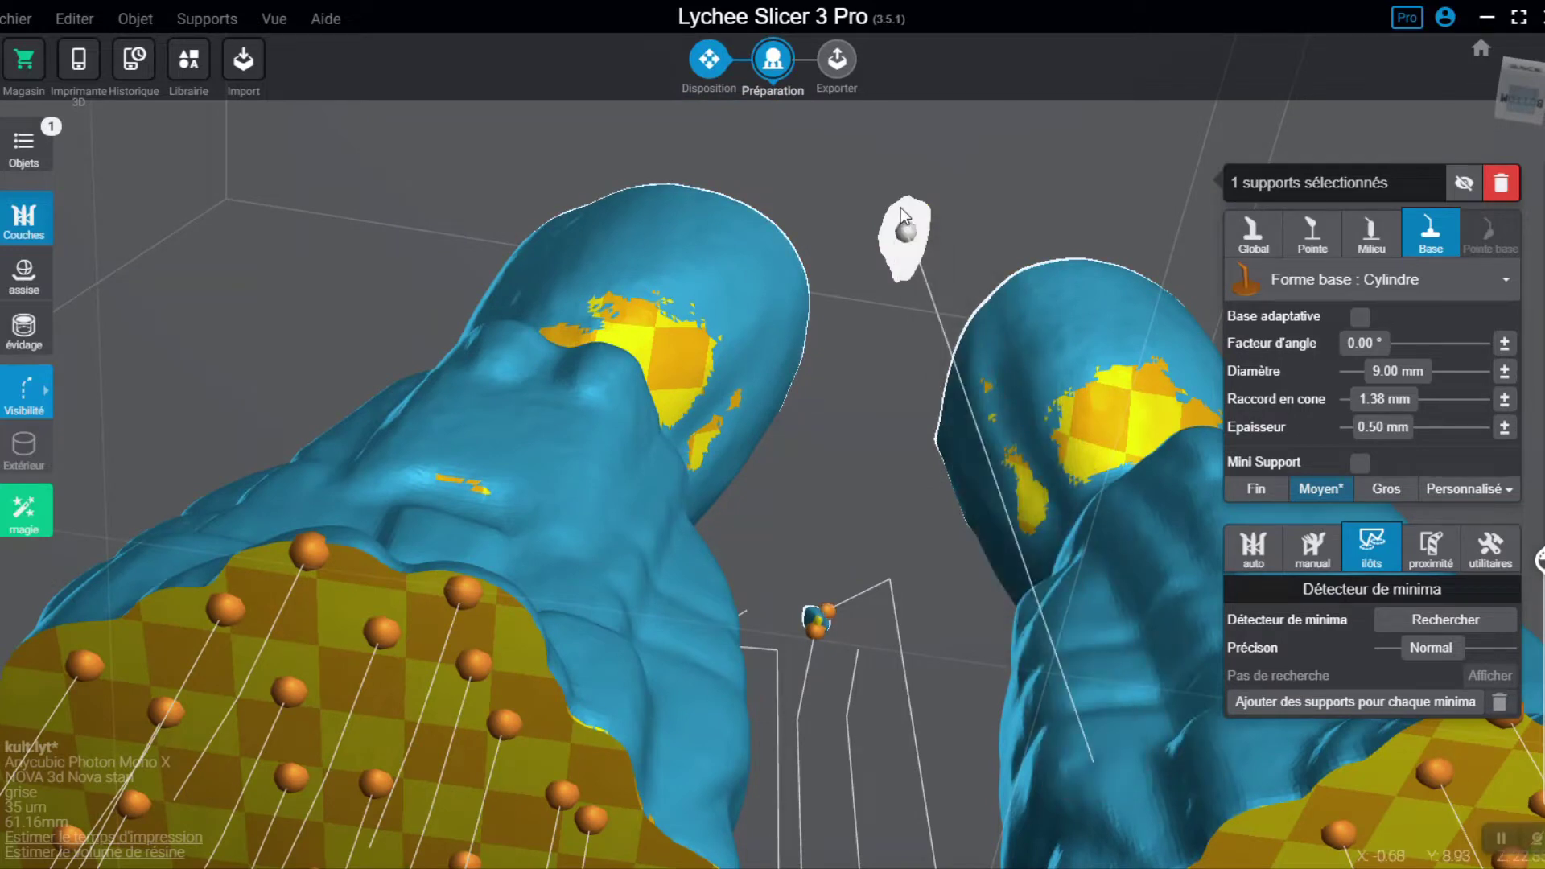
{"action": "left_click", "coordinate": [903, 269]}
{"action": "left_click", "coordinate": [903, 269]}
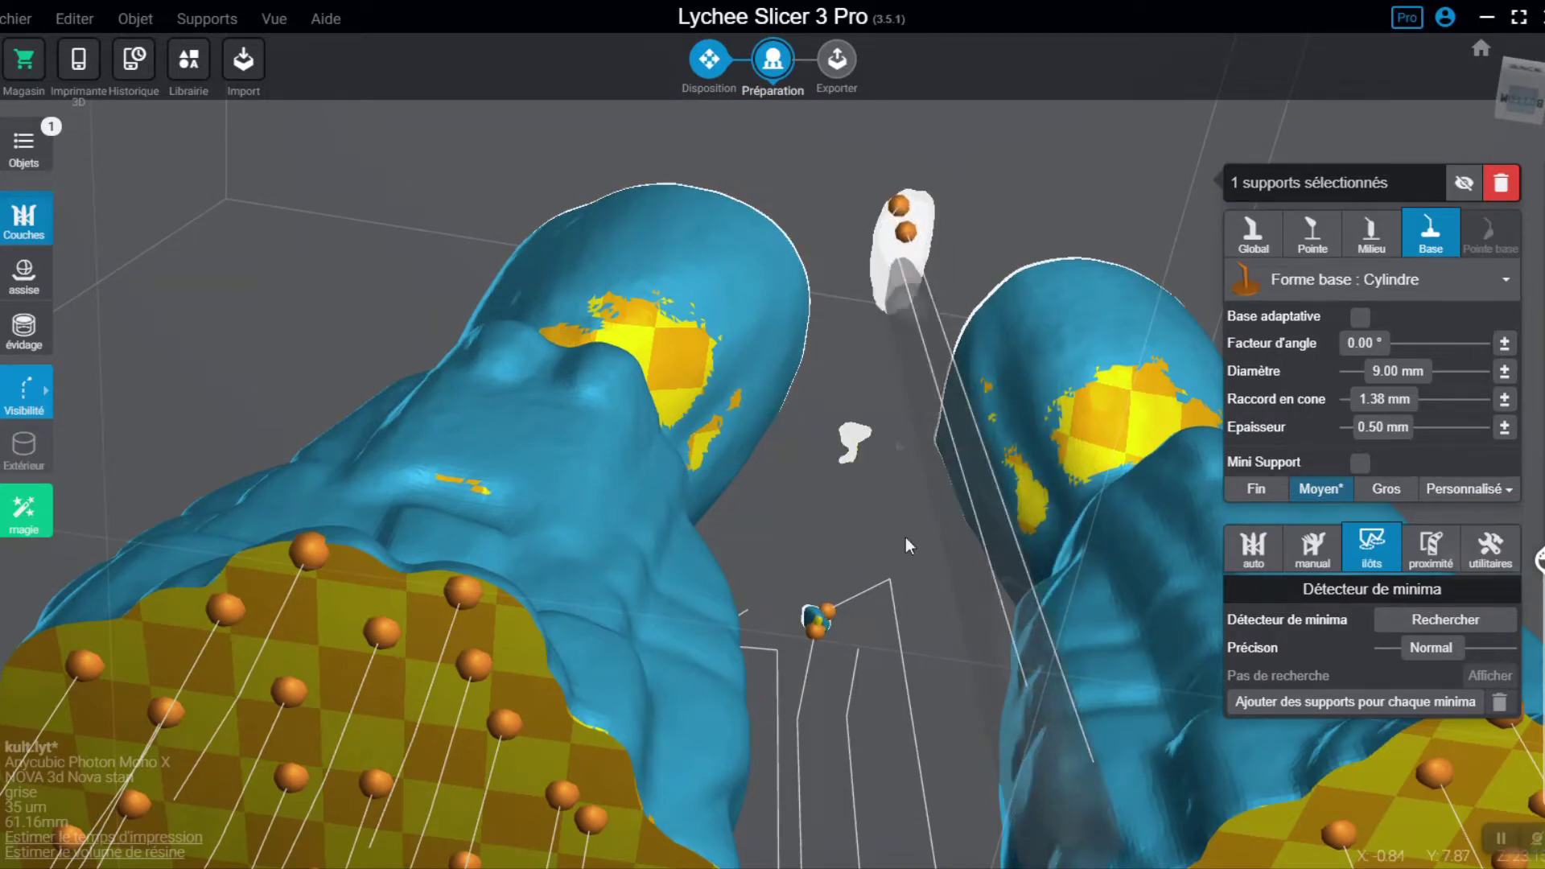
Step: Continue the row of supports along the strip's centreline, covering its second patch, its near end and its middle
{"action": "left_click", "coordinate": [855, 439]}
{"action": "left_click", "coordinate": [838, 483]}
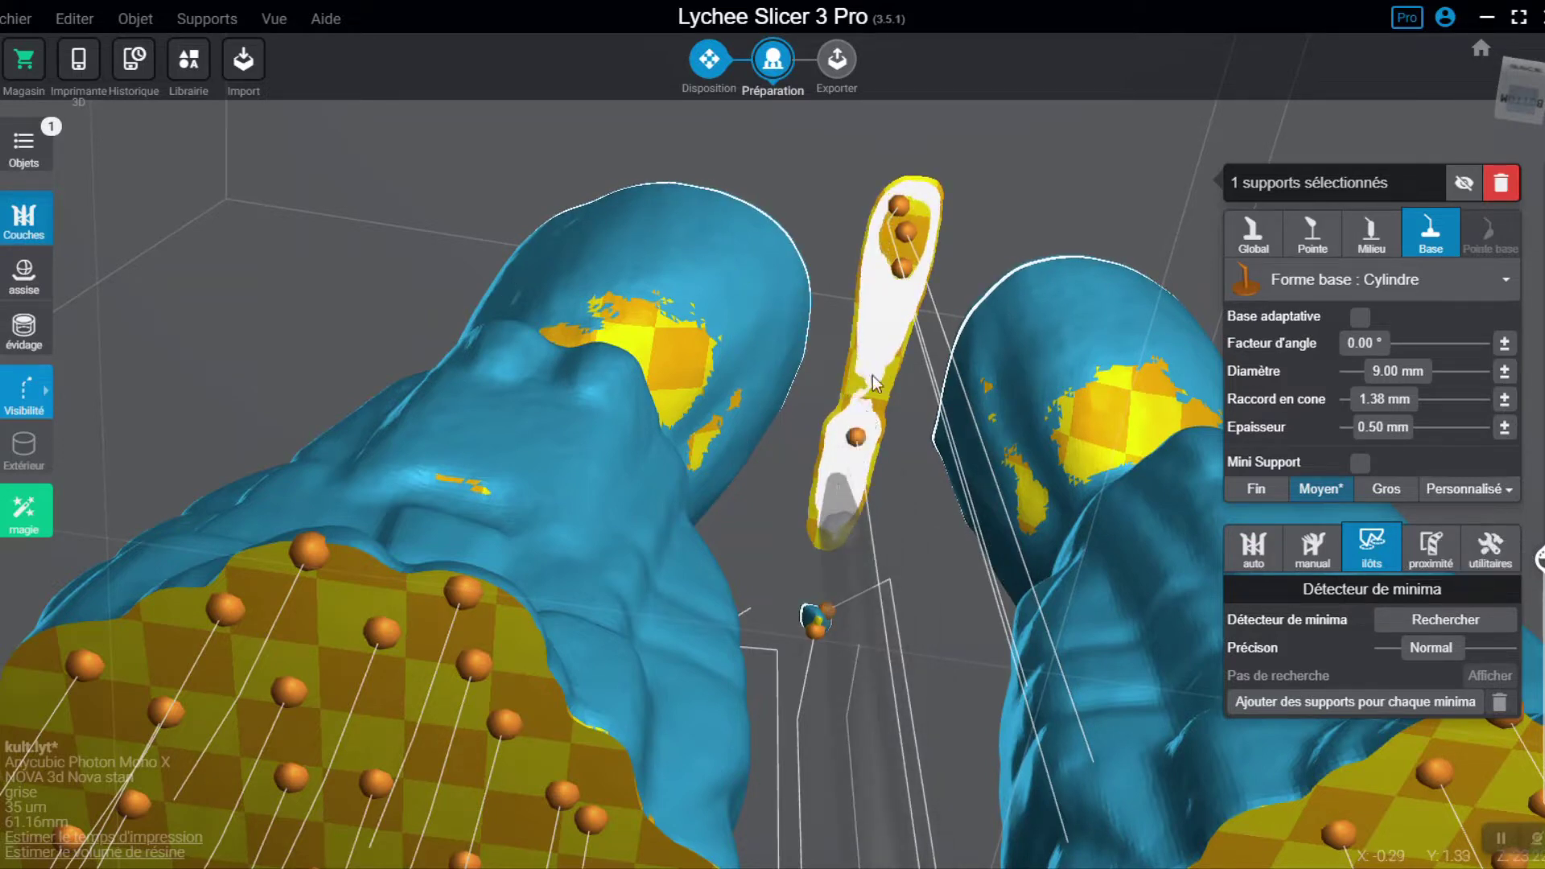
{"action": "left_click", "coordinate": [825, 531]}
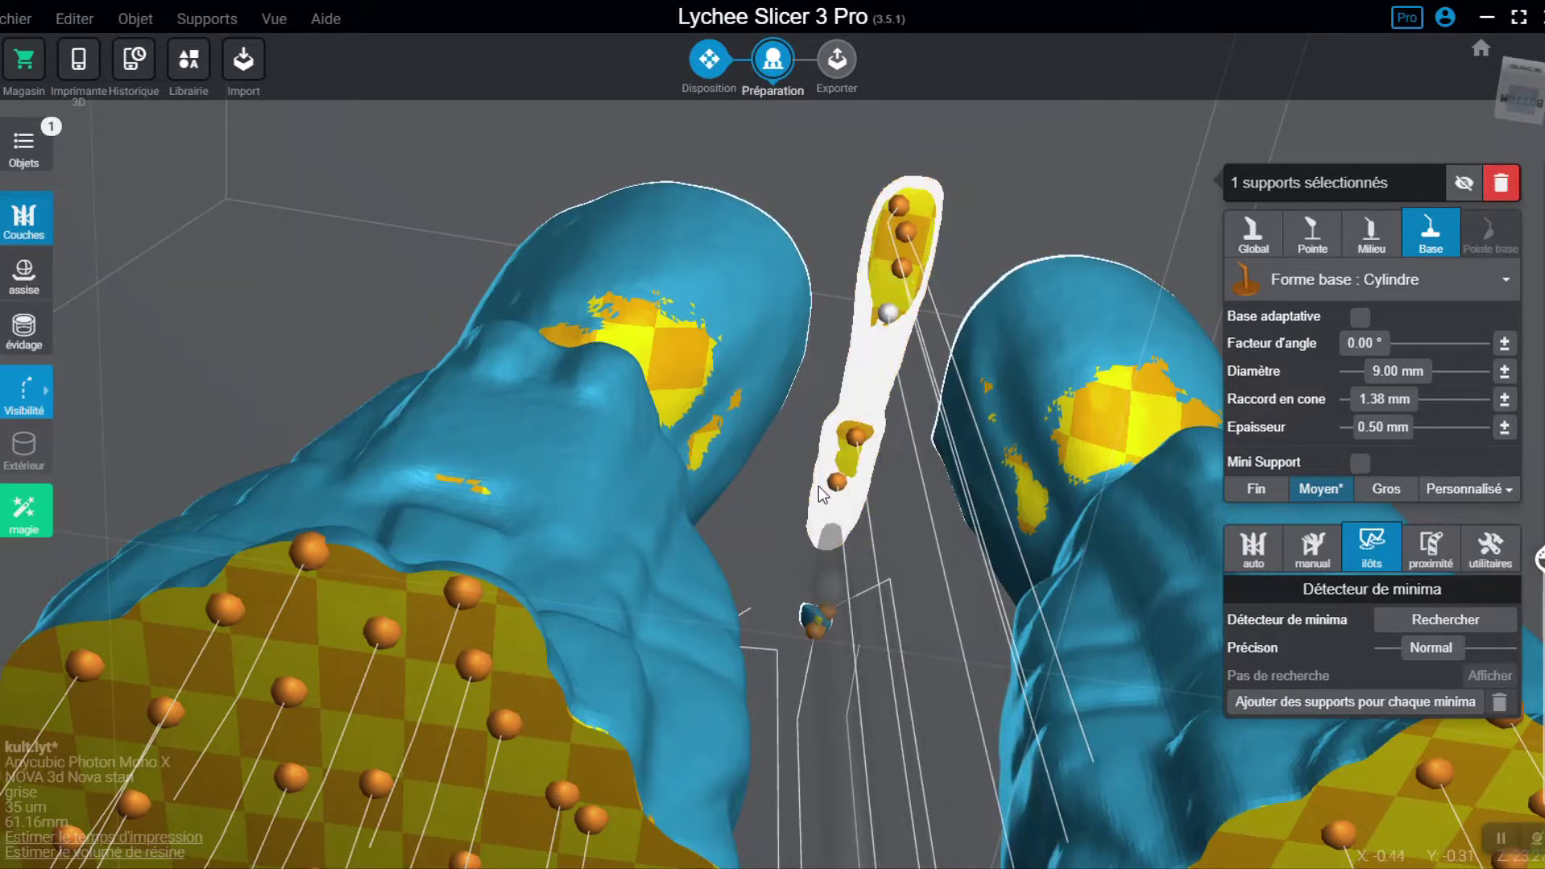
{"action": "left_click", "coordinate": [867, 367]}
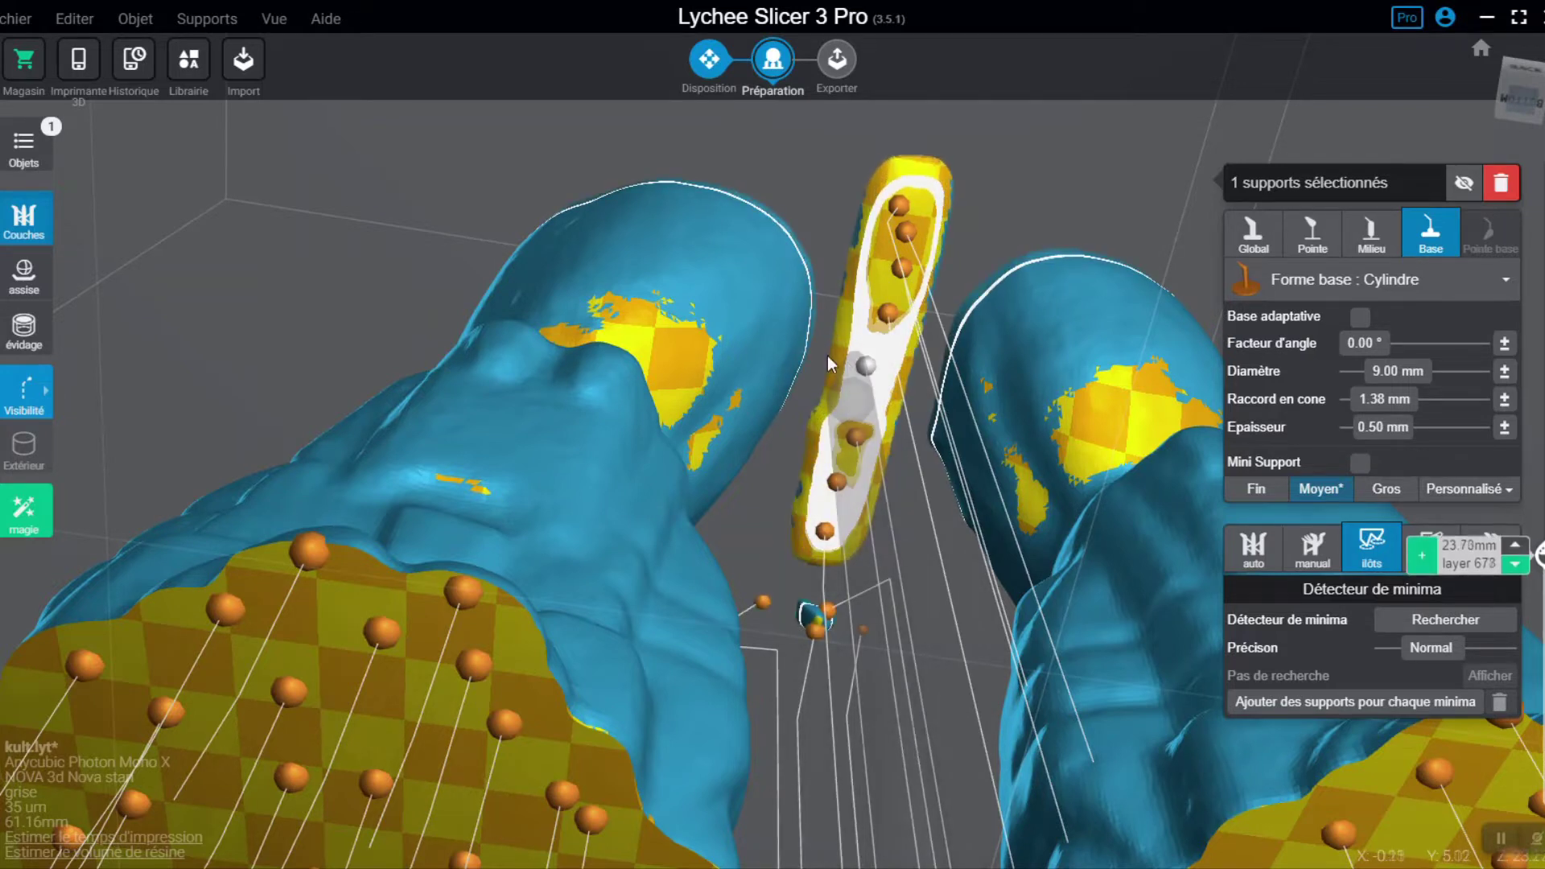
Step: Add paired supports on both side edges of the strip, at its middle and at its far end
{"action": "left_click", "coordinate": [831, 354]}
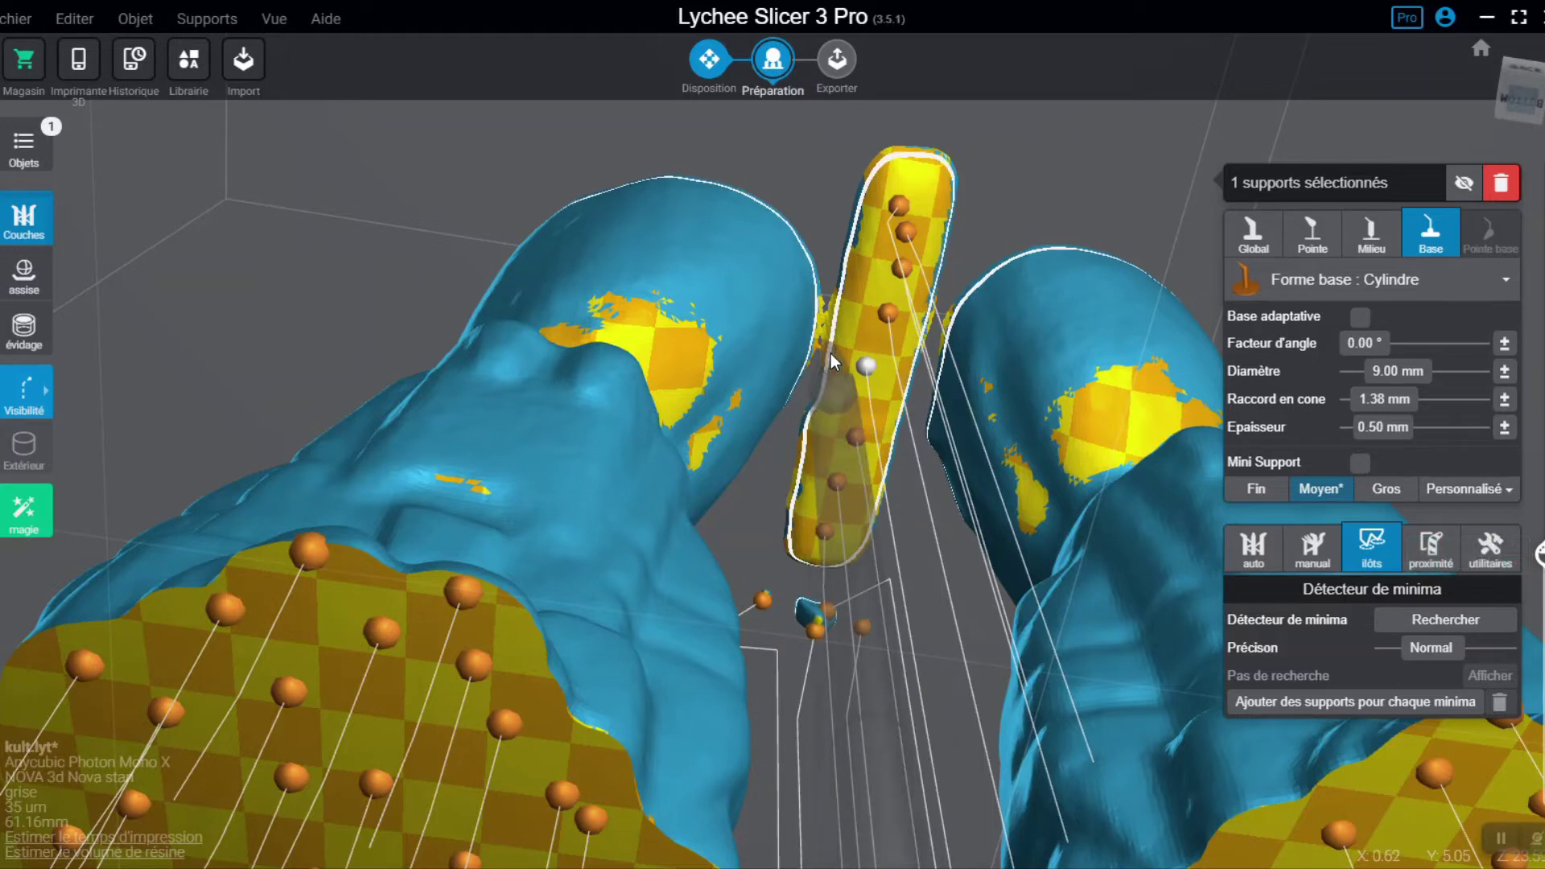
{"action": "left_click", "coordinate": [909, 361]}
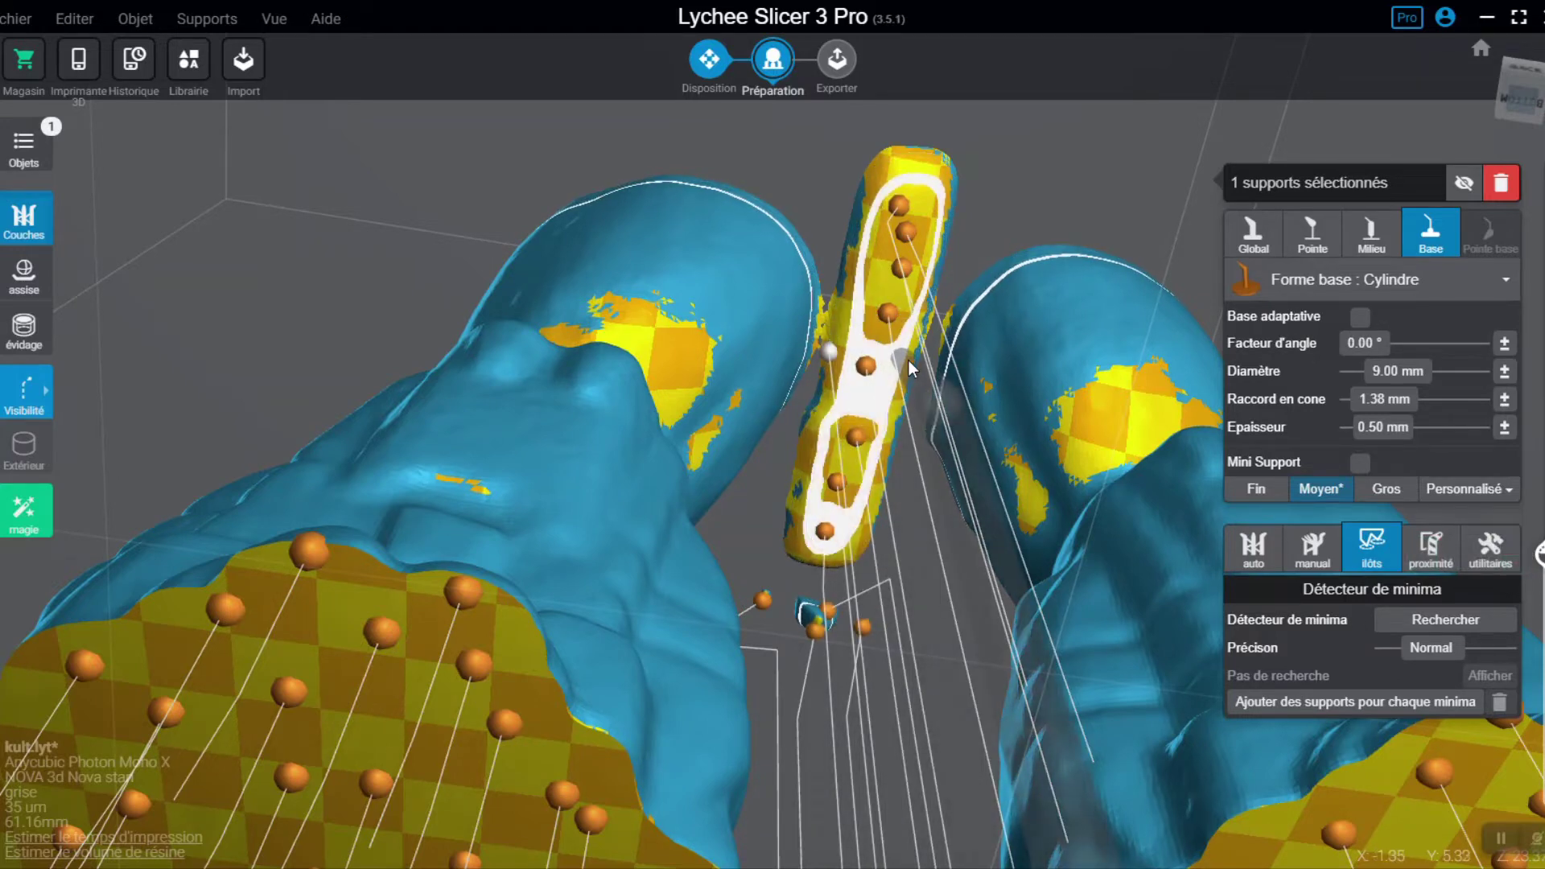
{"action": "left_click", "coordinate": [950, 196]}
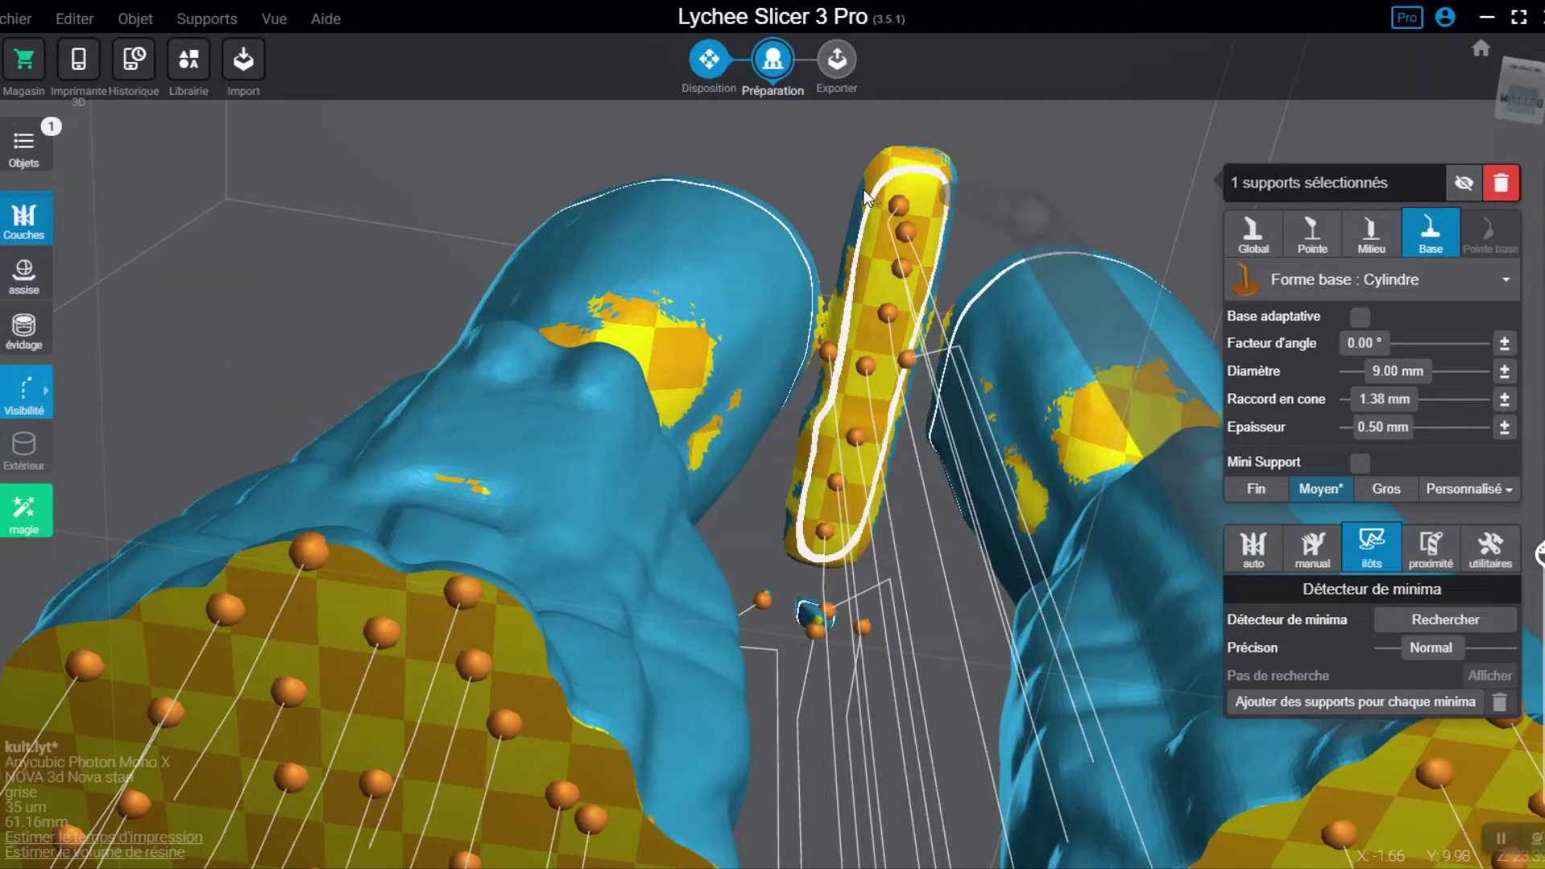
{"action": "left_click", "coordinate": [869, 194]}
{"action": "right_click_drag", "start_coordinate": [817, 410], "coordinate": [833, 483]}
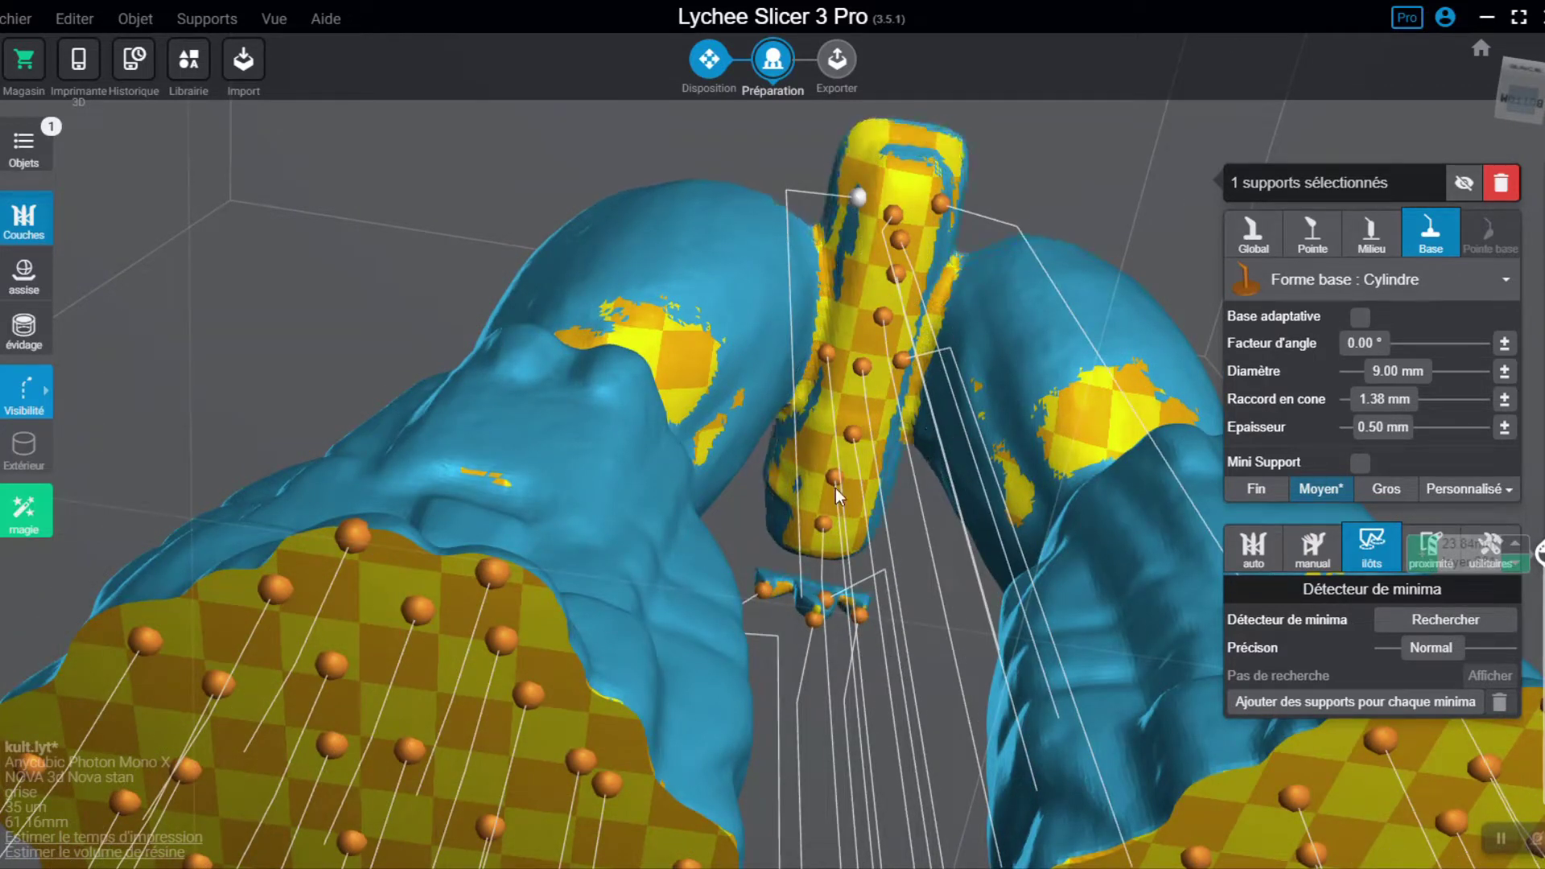
{"action": "scroll", "coordinate": [833, 438], "scroll_direction": "up", "scroll_amount": 5, "text": "shift"}
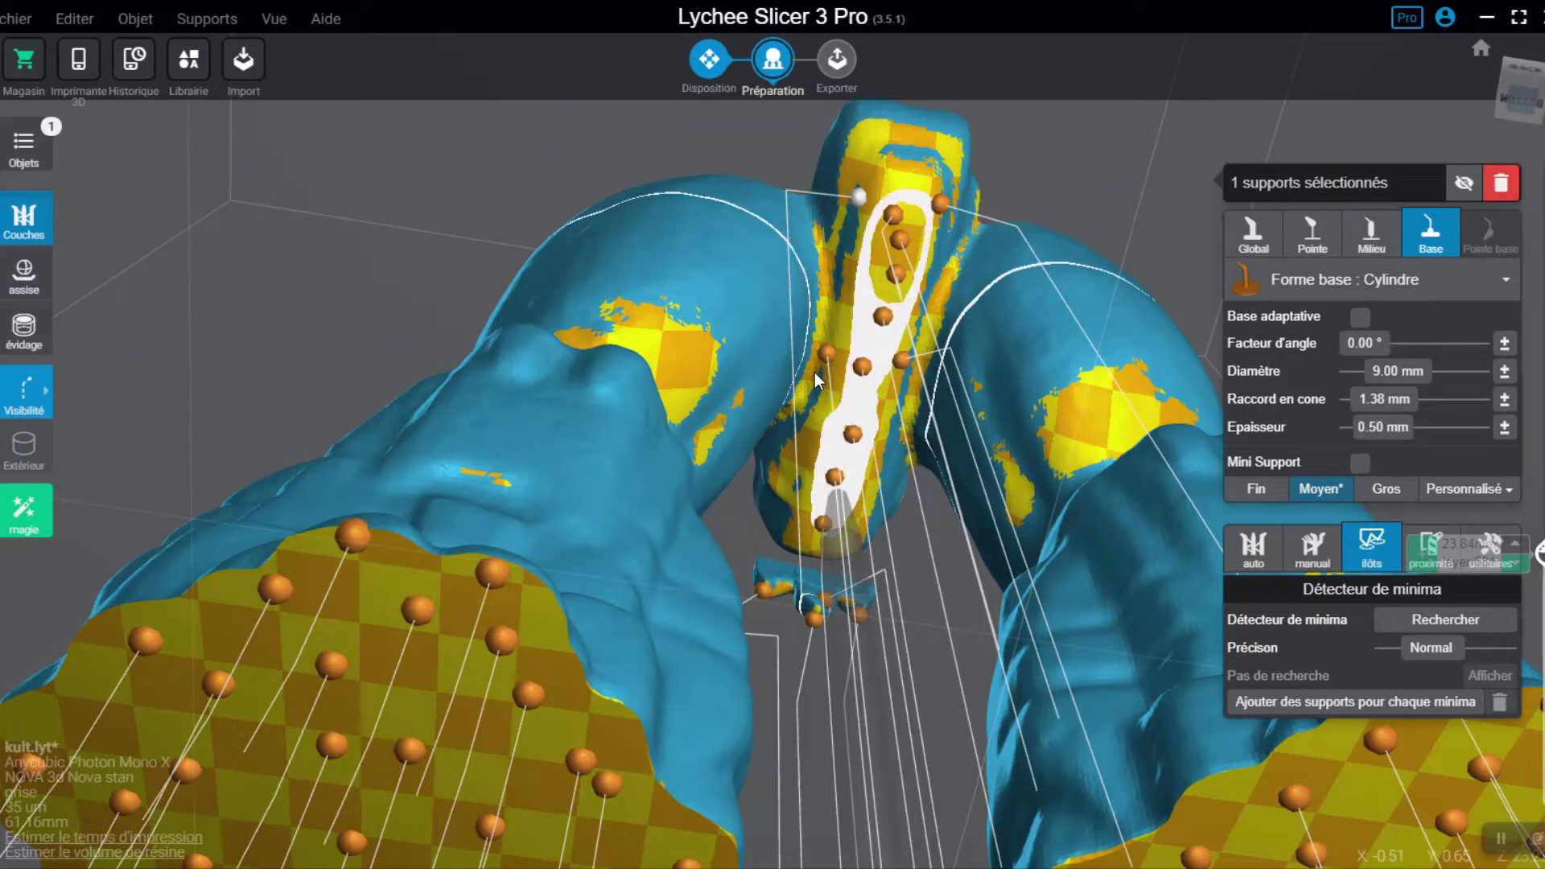
Step: Raise the layer preview to 27.40 mm (layer 783) and place supports on the small knobs either side of the front flaps
{"action": "right_click_drag", "start_coordinate": [799, 335], "coordinate": [1047, 765]}
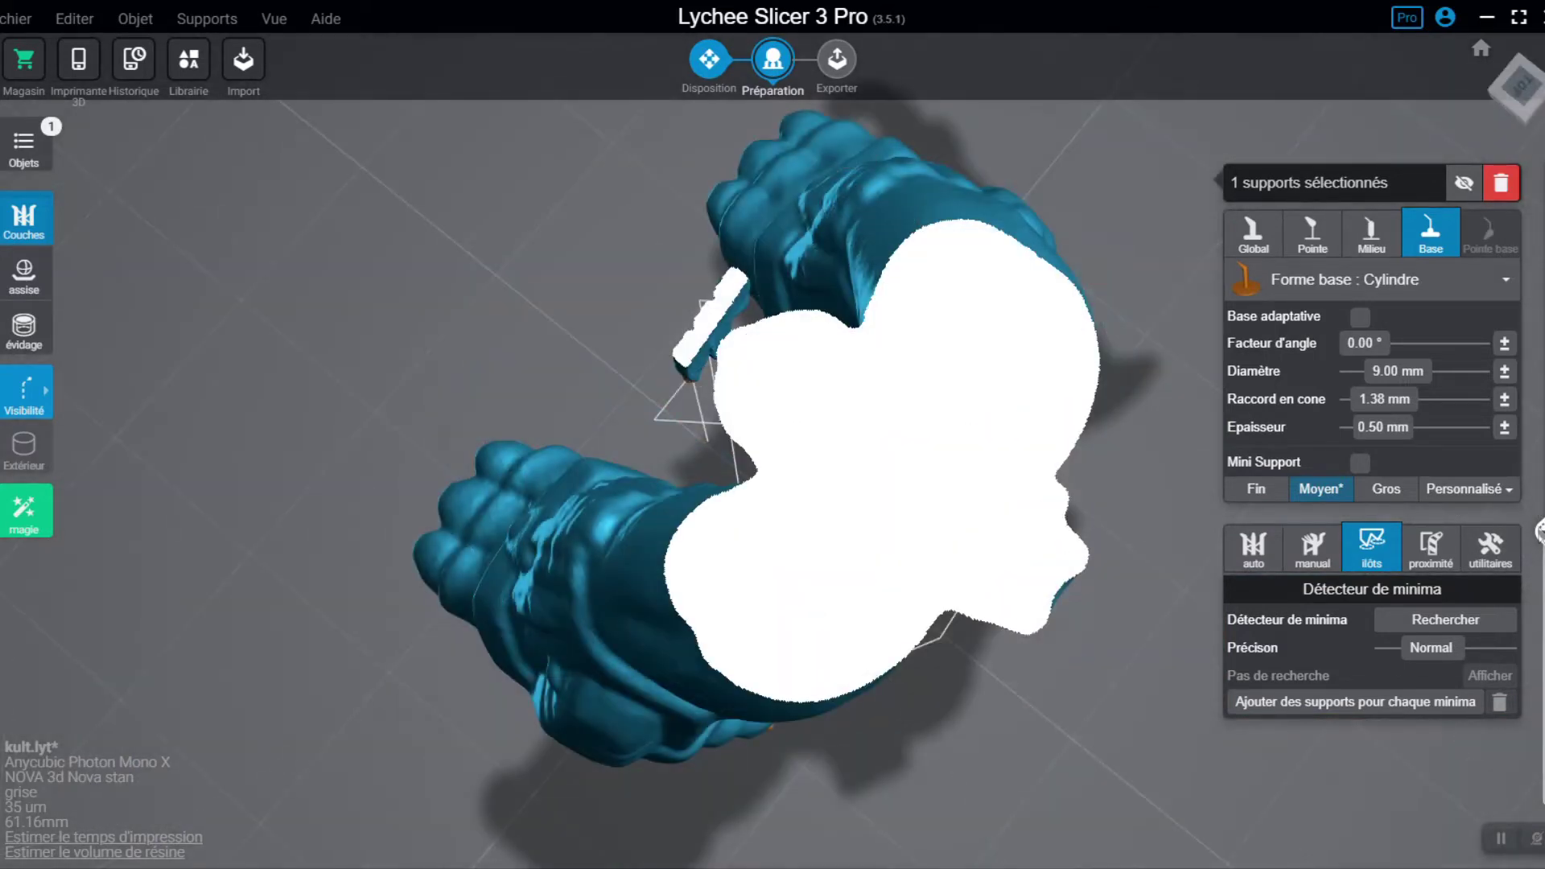
{"action": "mouse_move", "coordinate": [1540, 531]}
{"action": "mouse_move", "coordinate": [1539, 531]}
{"action": "left_mouse_down"}
{"action": "mouse_move", "coordinate": [1539, 499]}
{"action": "mouse_move", "coordinate": [1539, 516]}
{"action": "left_mouse_up"}
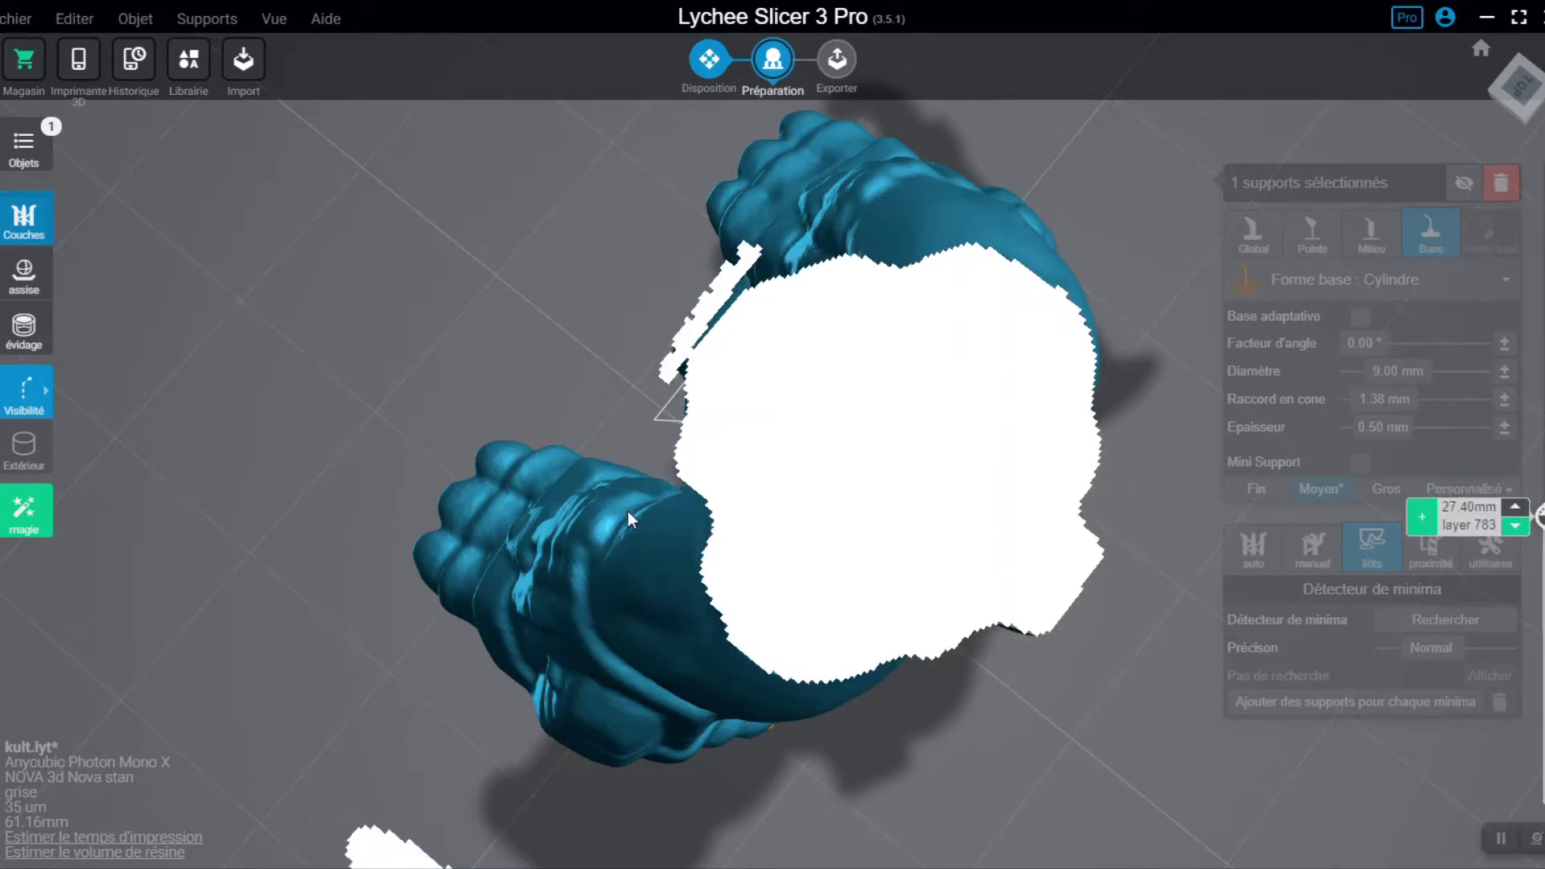
{"action": "right_click_drag", "start_coordinate": [934, 499], "coordinate": [1007, 403]}
{"action": "mouse_move", "coordinate": [805, 501]}
{"action": "right_mouse_down"}
{"action": "mouse_move", "coordinate": [770, 399]}
{"action": "mouse_move", "coordinate": [757, 423]}
{"action": "mouse_move", "coordinate": [652, 257]}
{"action": "right_mouse_up"}
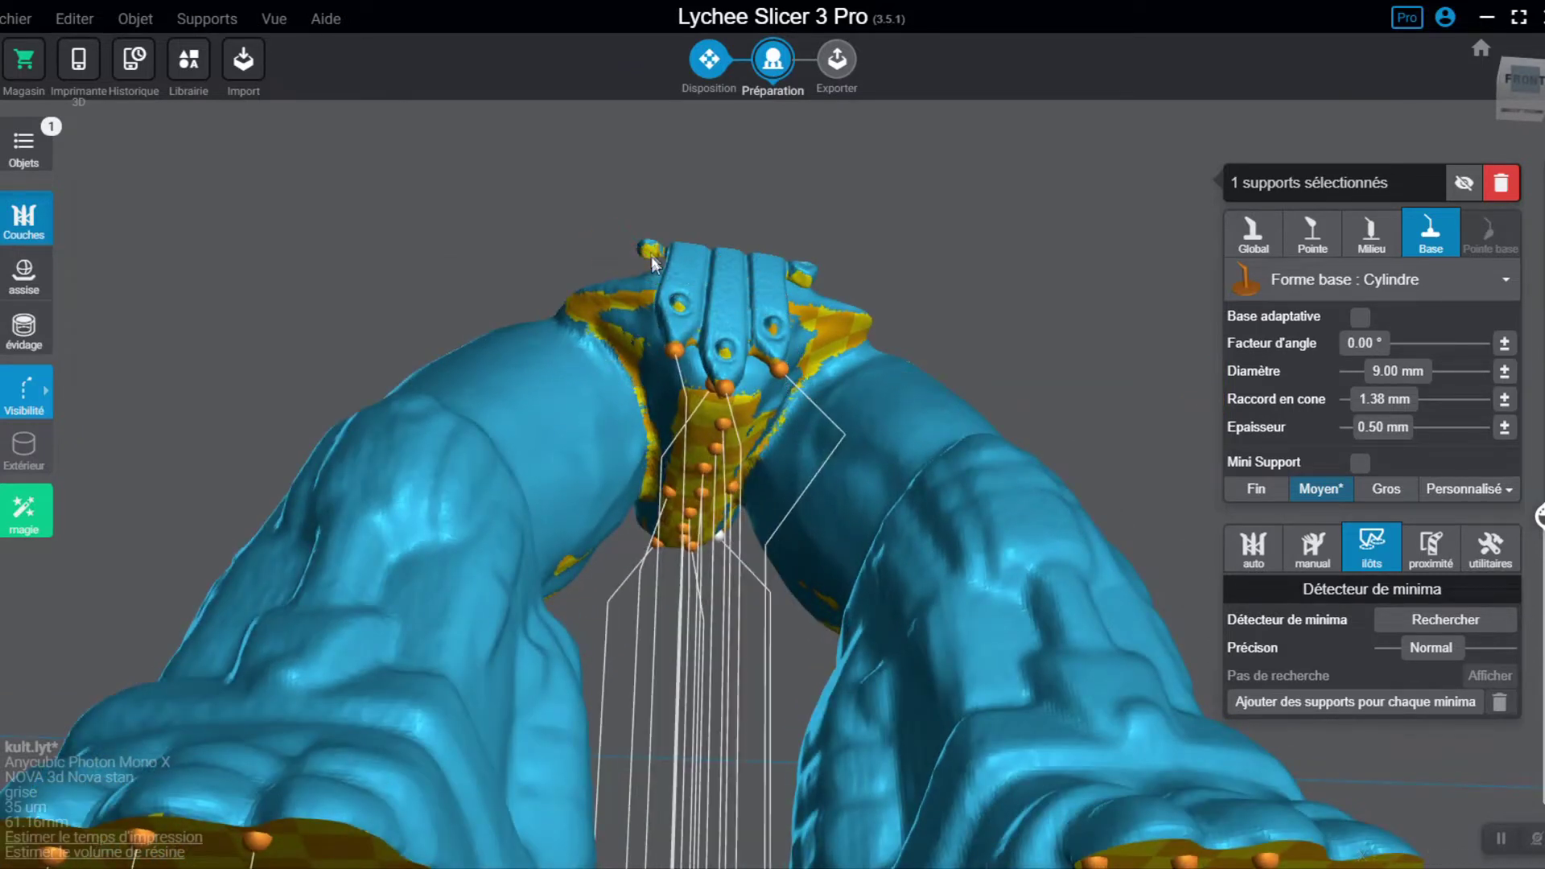
{"action": "left_click", "coordinate": [652, 257]}
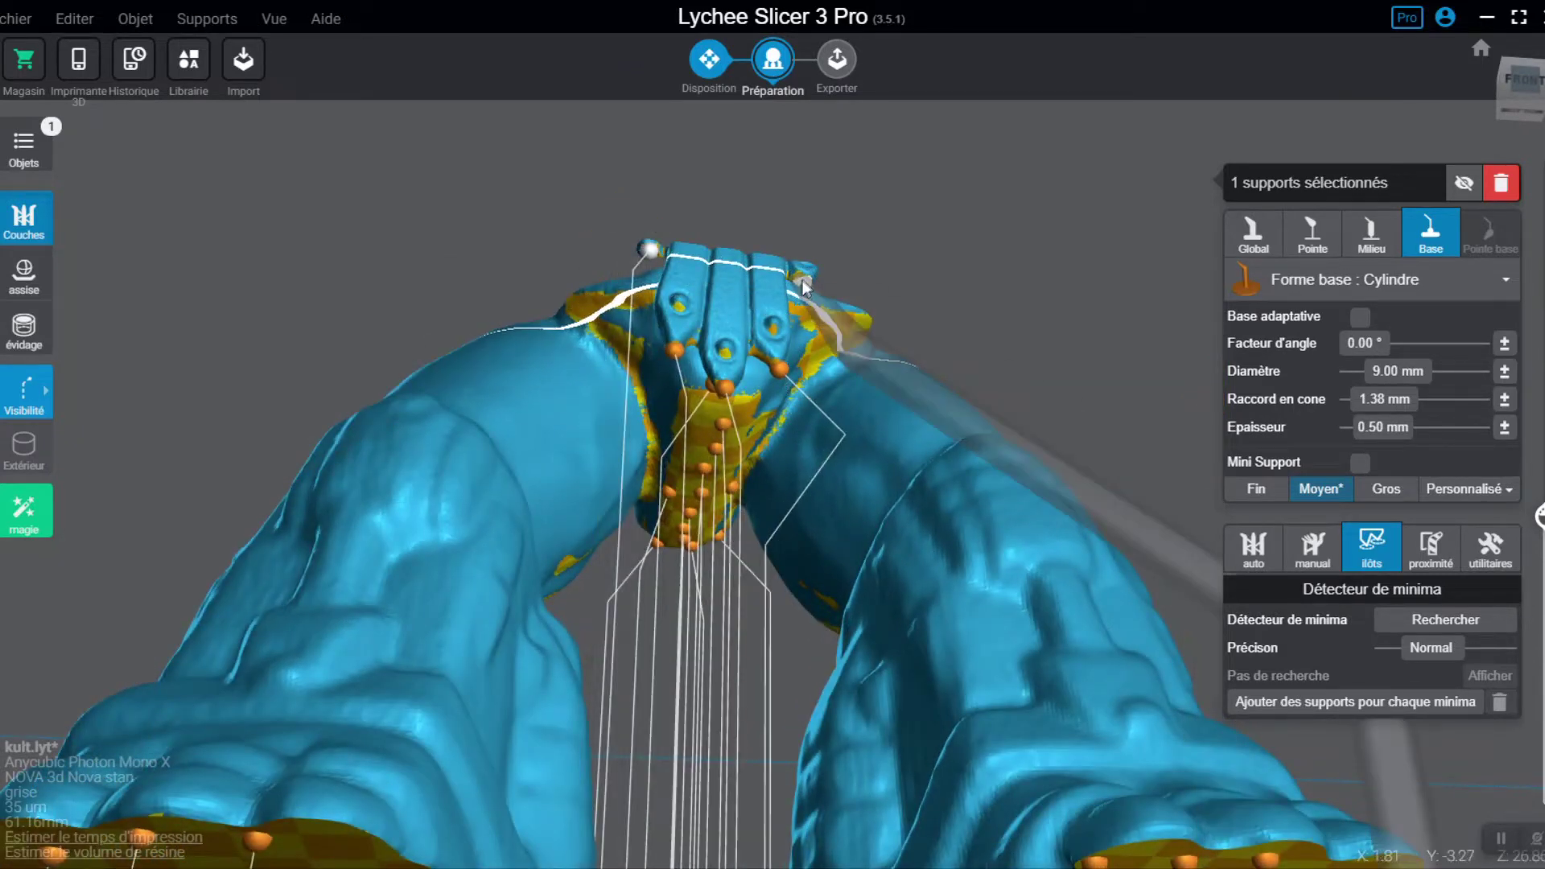
Step: Support the isolated island beside the leg from its lowest point at 26.74 mm (layer 764) up through 27.23 mm (layer 778)
{"action": "right_click_drag", "start_coordinate": [423, 465], "coordinate": [765, 465]}
{"action": "right_click_drag", "start_coordinate": [1002, 395], "coordinate": [794, 386]}
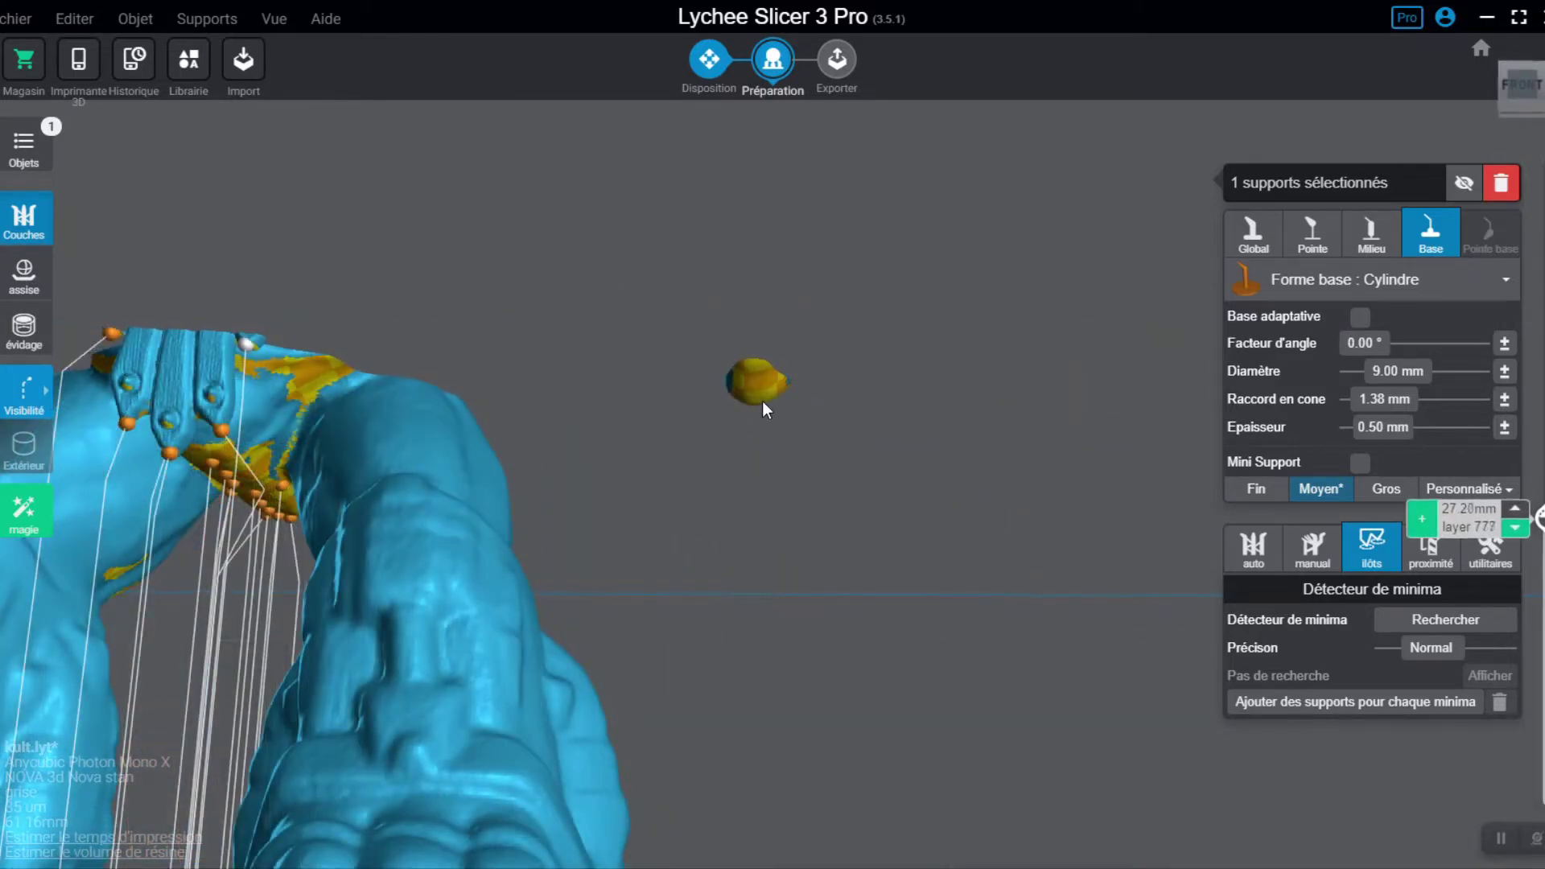
{"action": "right_click_drag", "start_coordinate": [756, 401], "coordinate": [761, 448]}
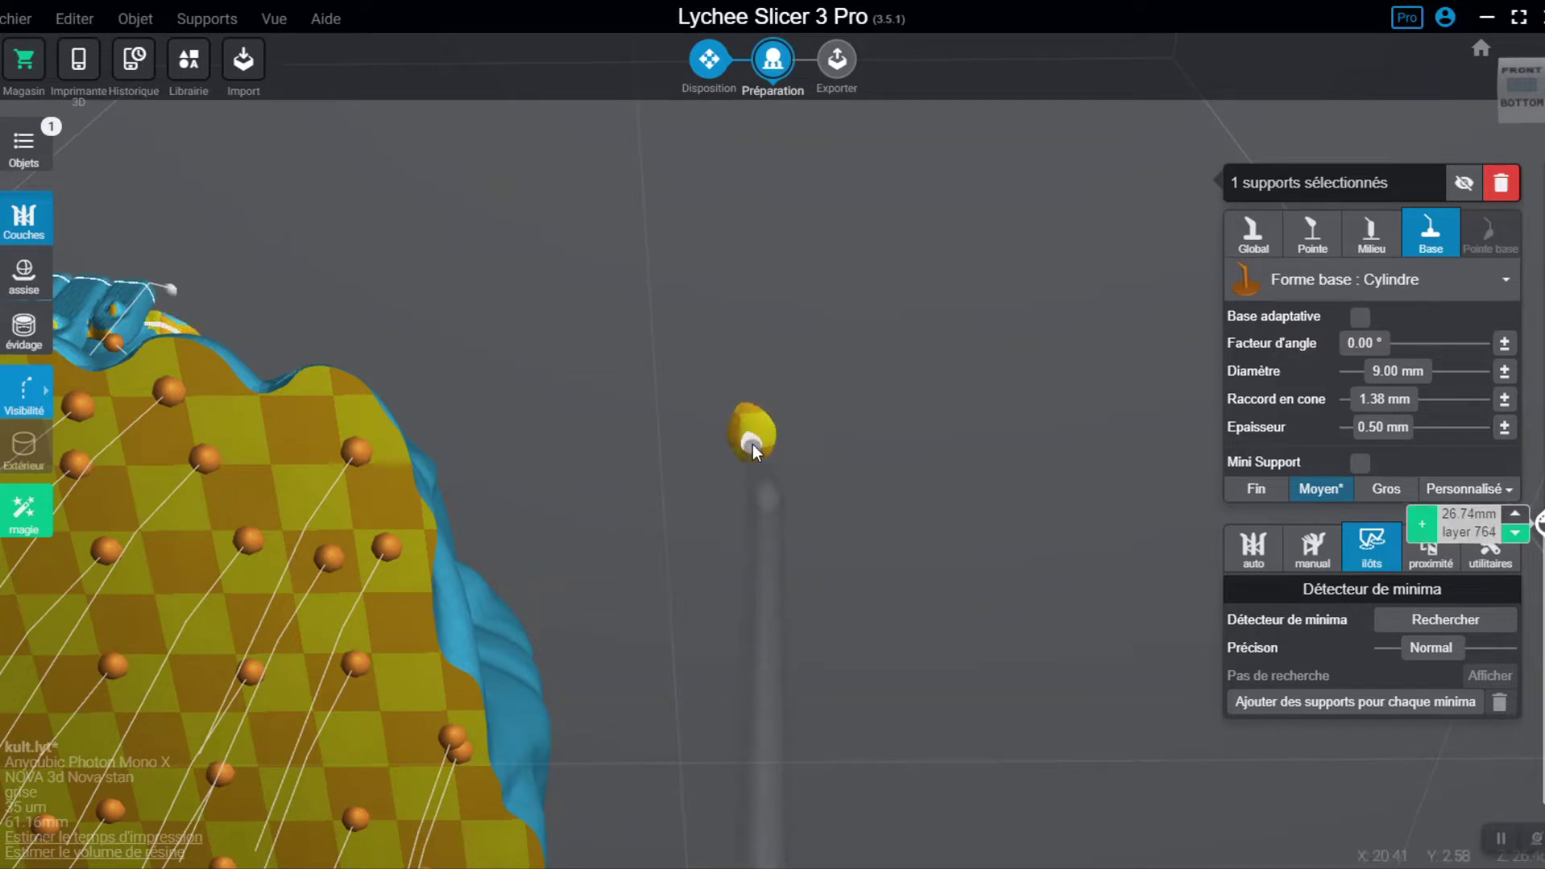
{"action": "left_click", "coordinate": [752, 446]}
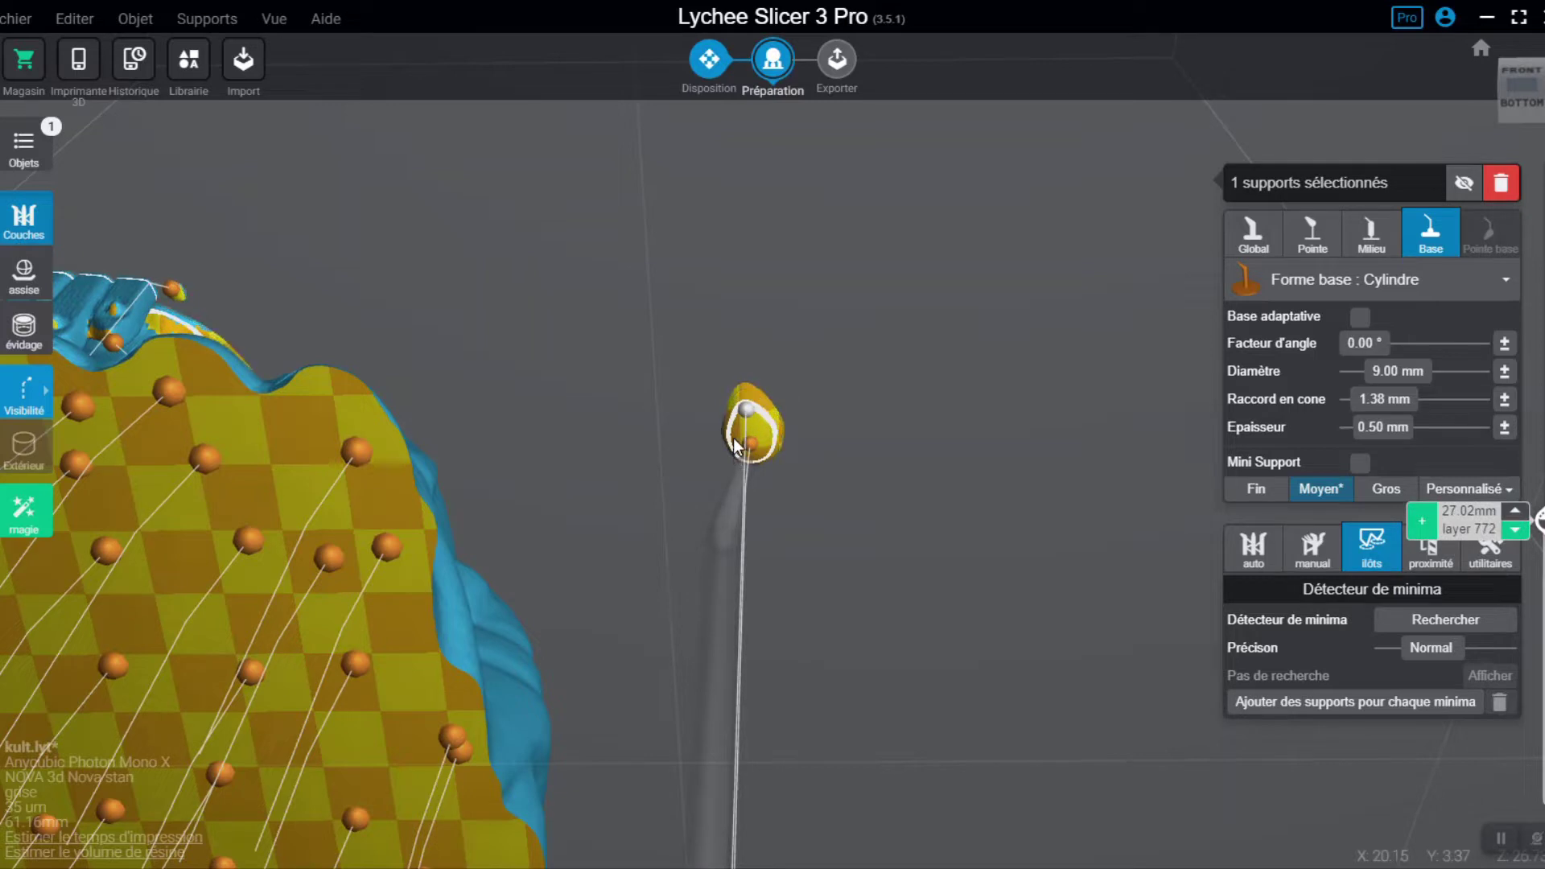
{"action": "left_click", "coordinate": [749, 410]}
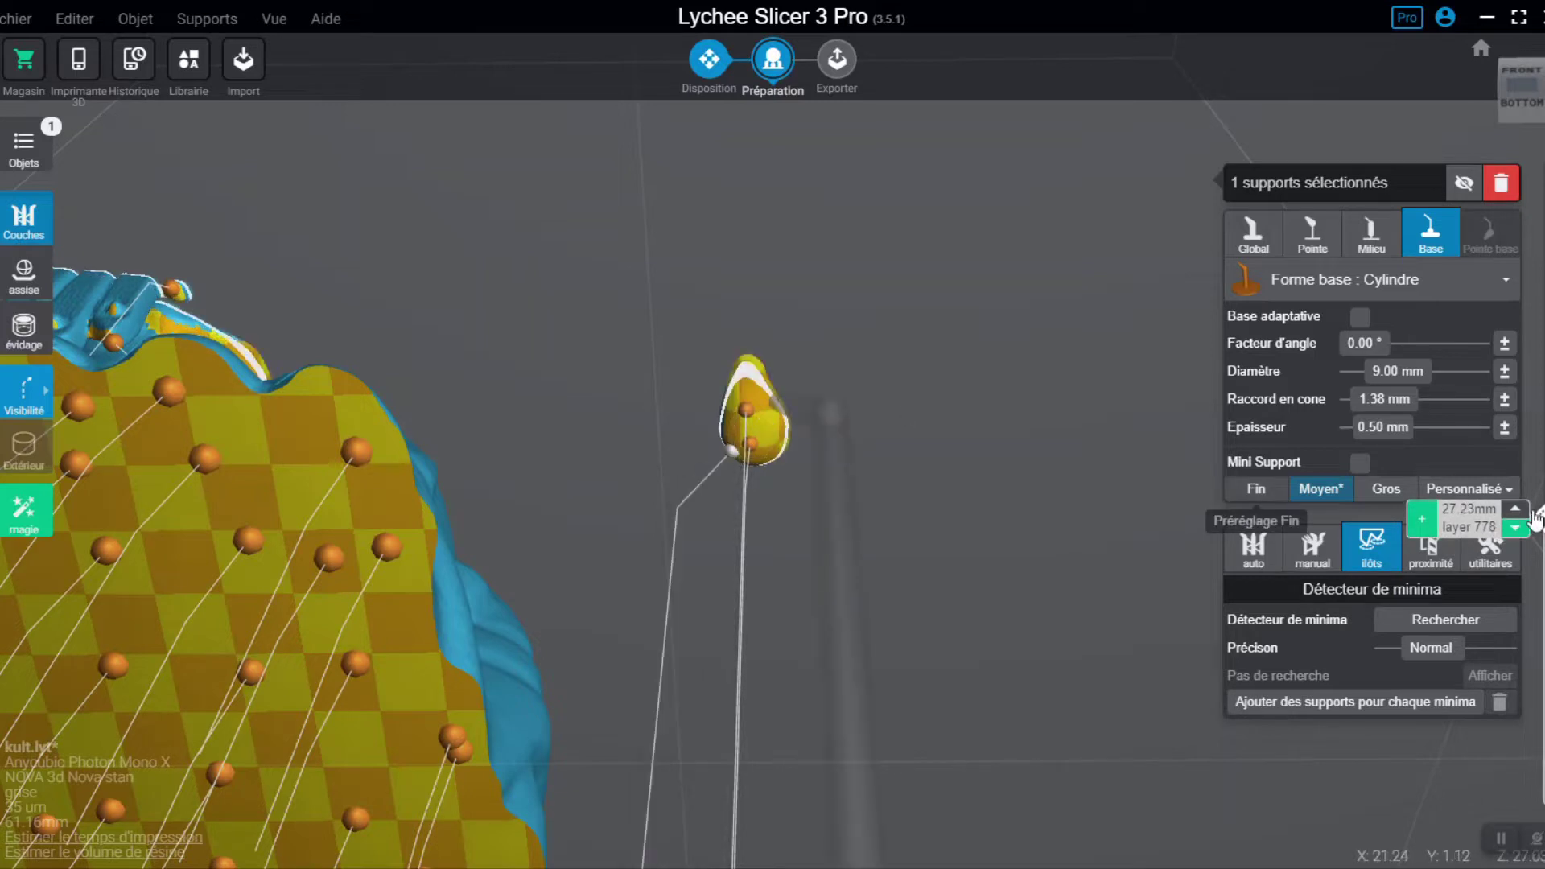
Step: Raise the layer preview, extend the supports up the isolated island, and place three on the smaller island next to it
{"action": "left_click_drag", "start_coordinate": [1543, 517], "coordinate": [1543, 508]}
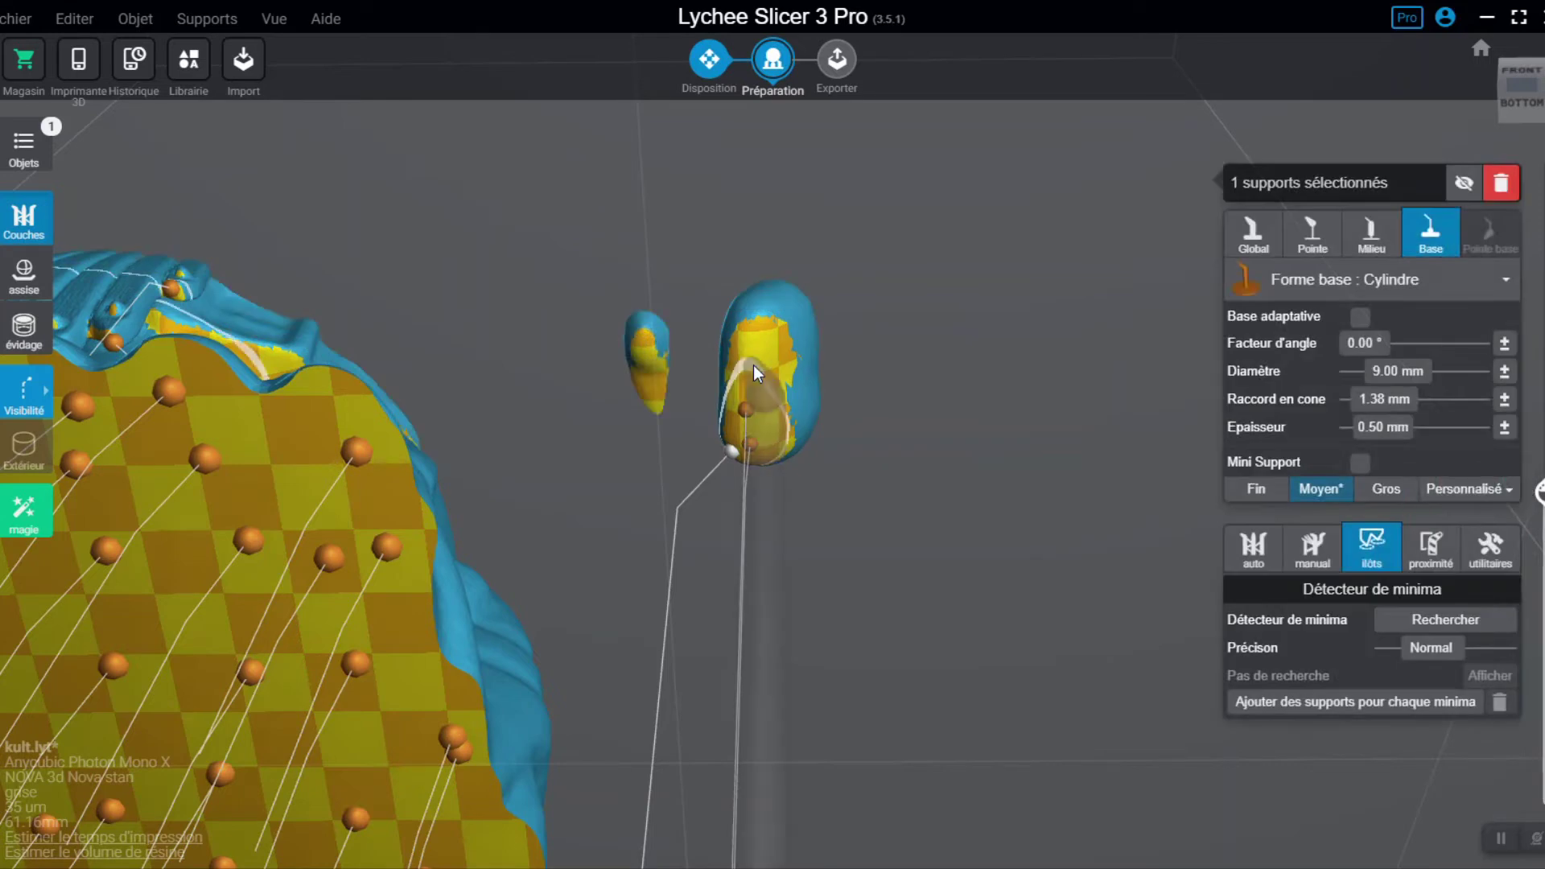
{"action": "left_click", "coordinate": [762, 331]}
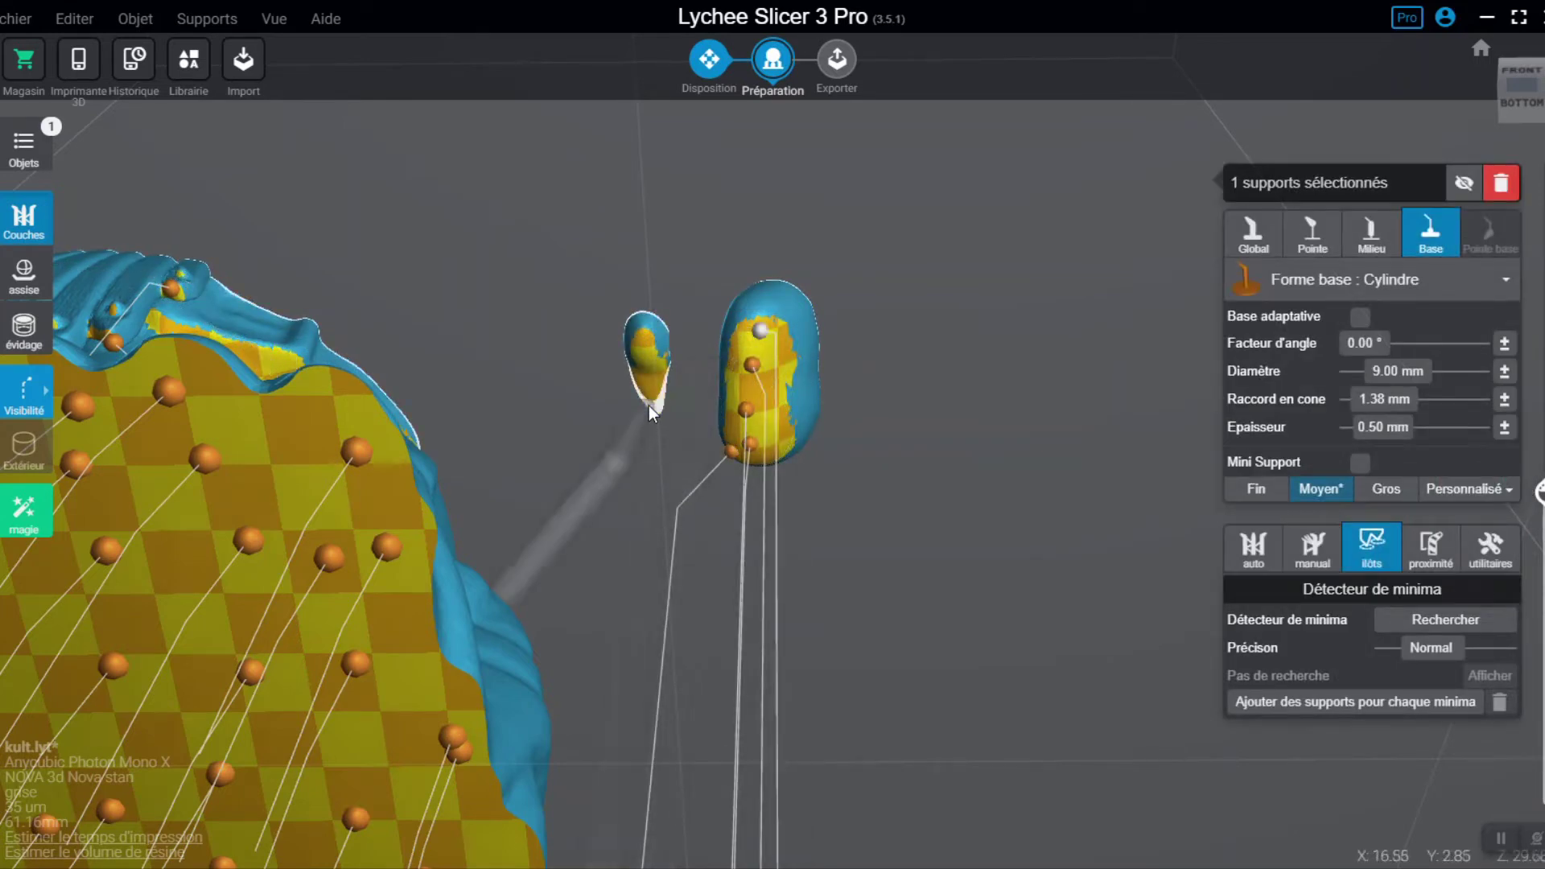
{"action": "left_click", "coordinate": [645, 353]}
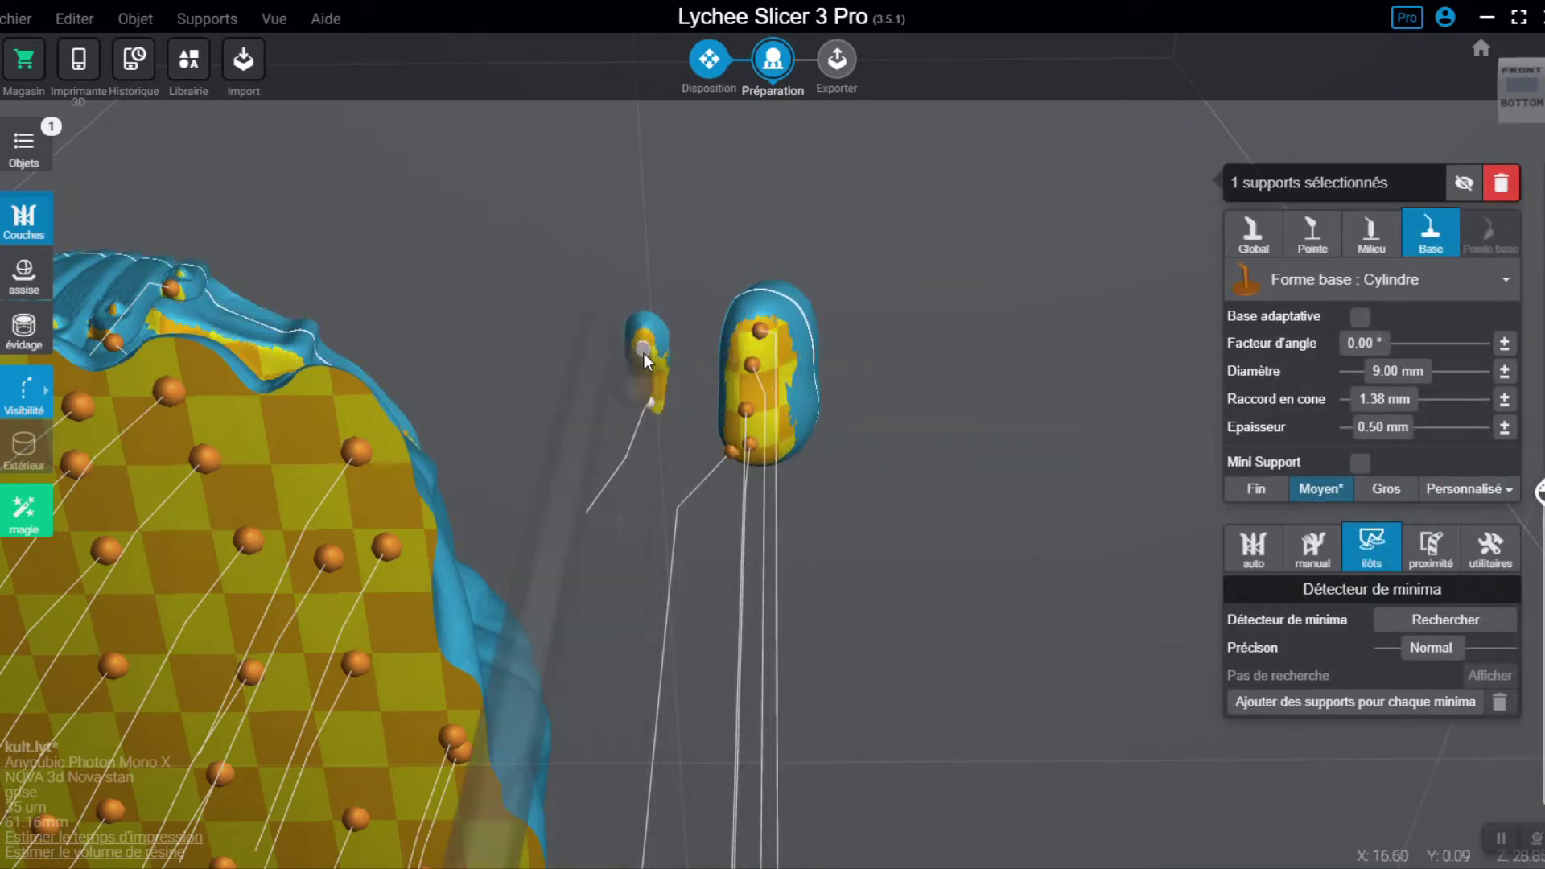
{"action": "left_click", "coordinate": [652, 380]}
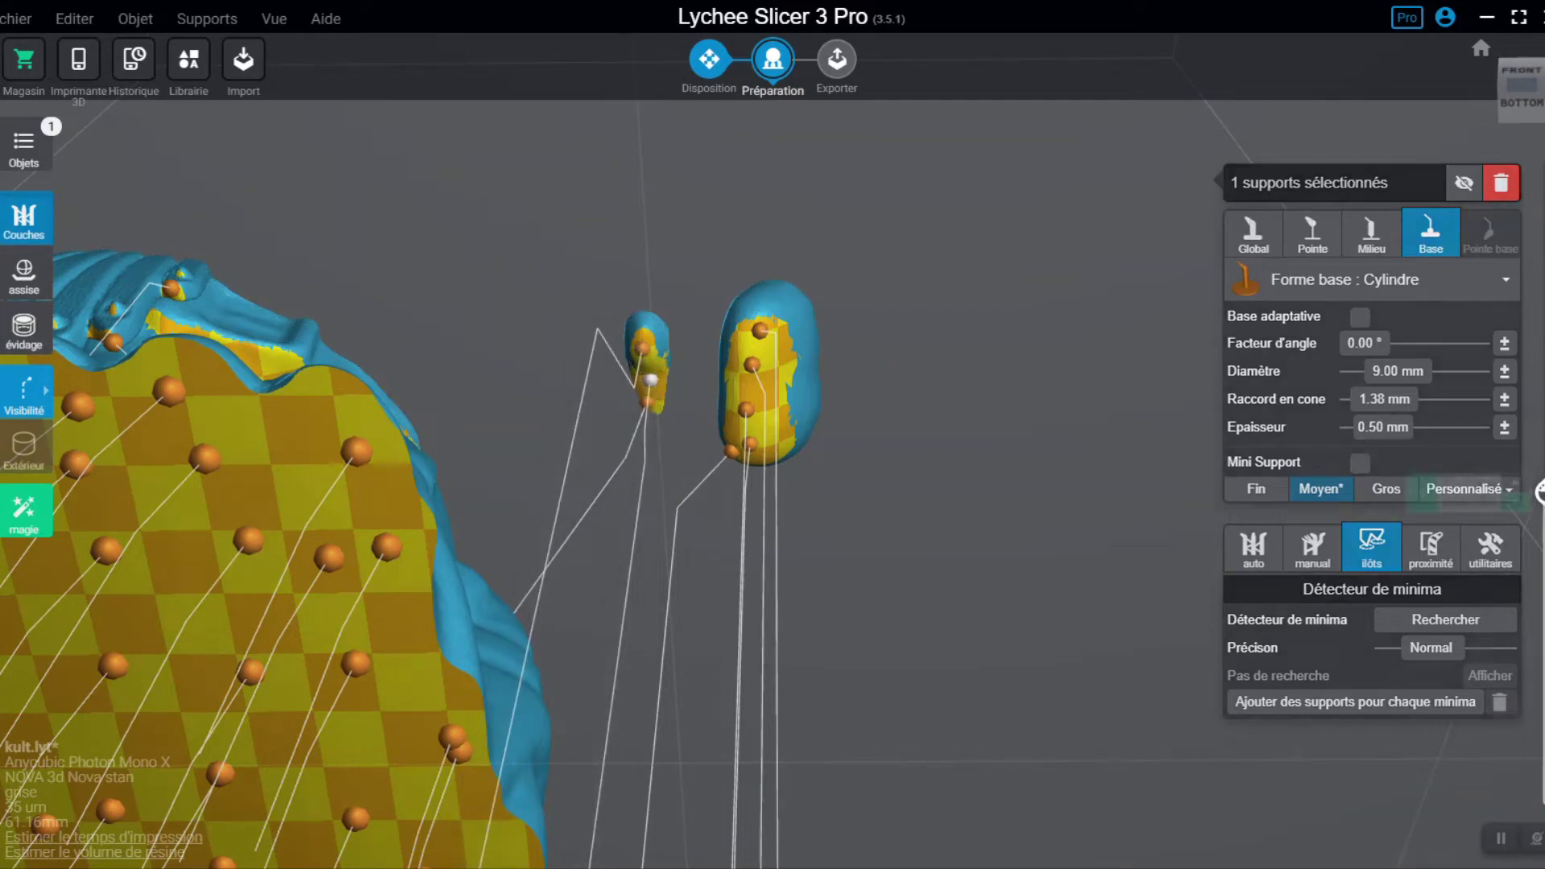
Step: Examine the layers above the two supported islands from below and above to see where they join and where a new sliver starts
{"action": "mouse_move", "coordinate": [1541, 492]}
{"action": "left_click_drag", "start_coordinate": [1541, 485], "coordinate": [1541, 467]}
{"action": "right_click_drag", "start_coordinate": [673, 398], "coordinate": [673, 384]}
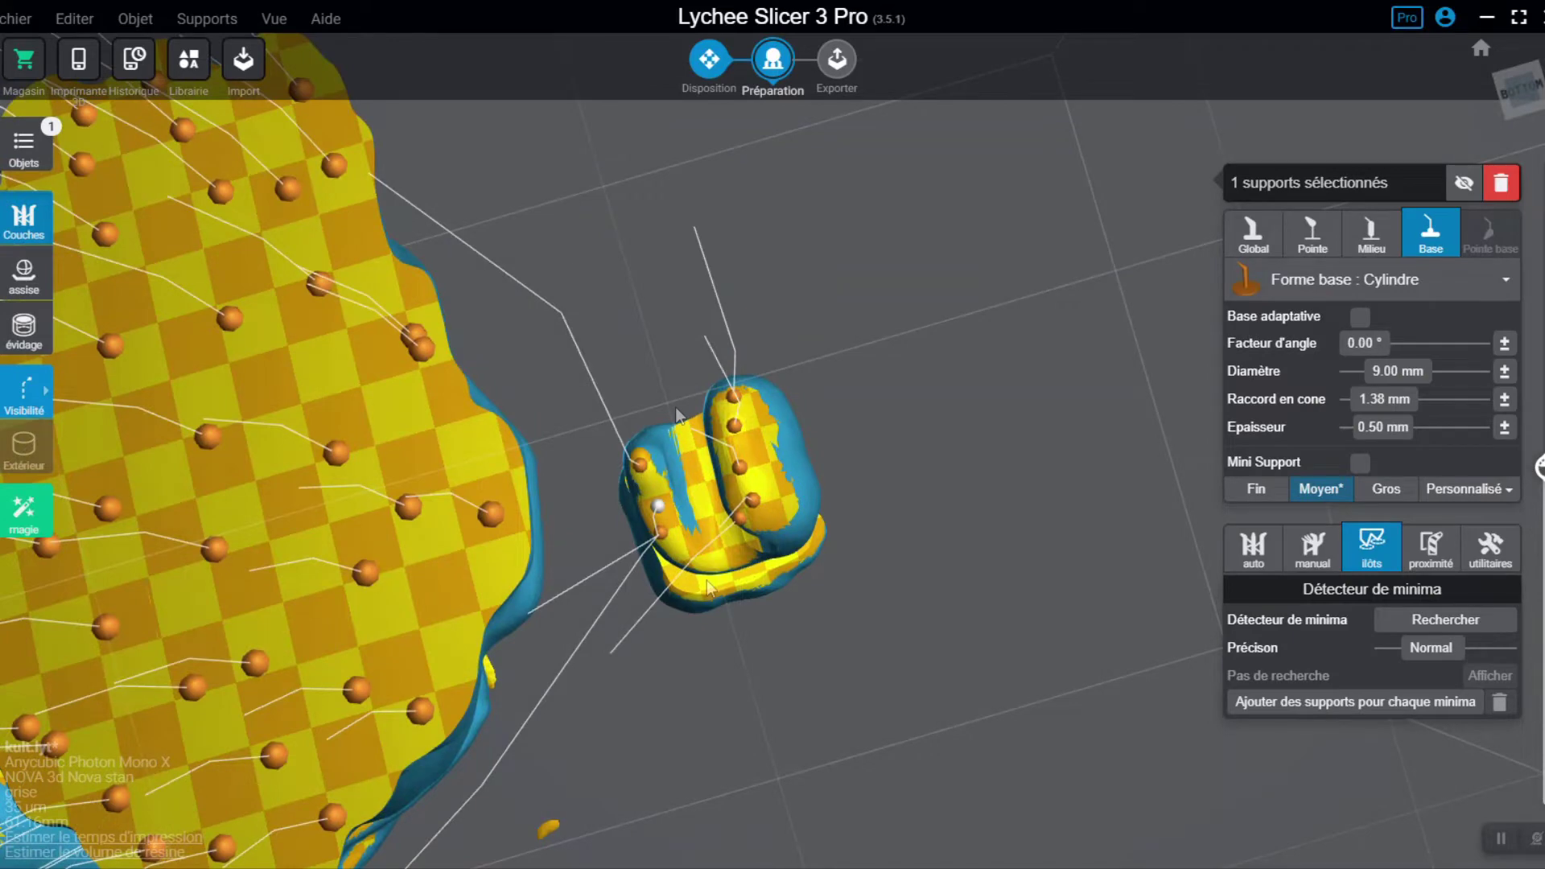
{"action": "right_click_drag", "start_coordinate": [753, 597], "coordinate": [750, 575]}
{"action": "left_click_drag", "start_coordinate": [1539, 467], "coordinate": [1539, 482]}
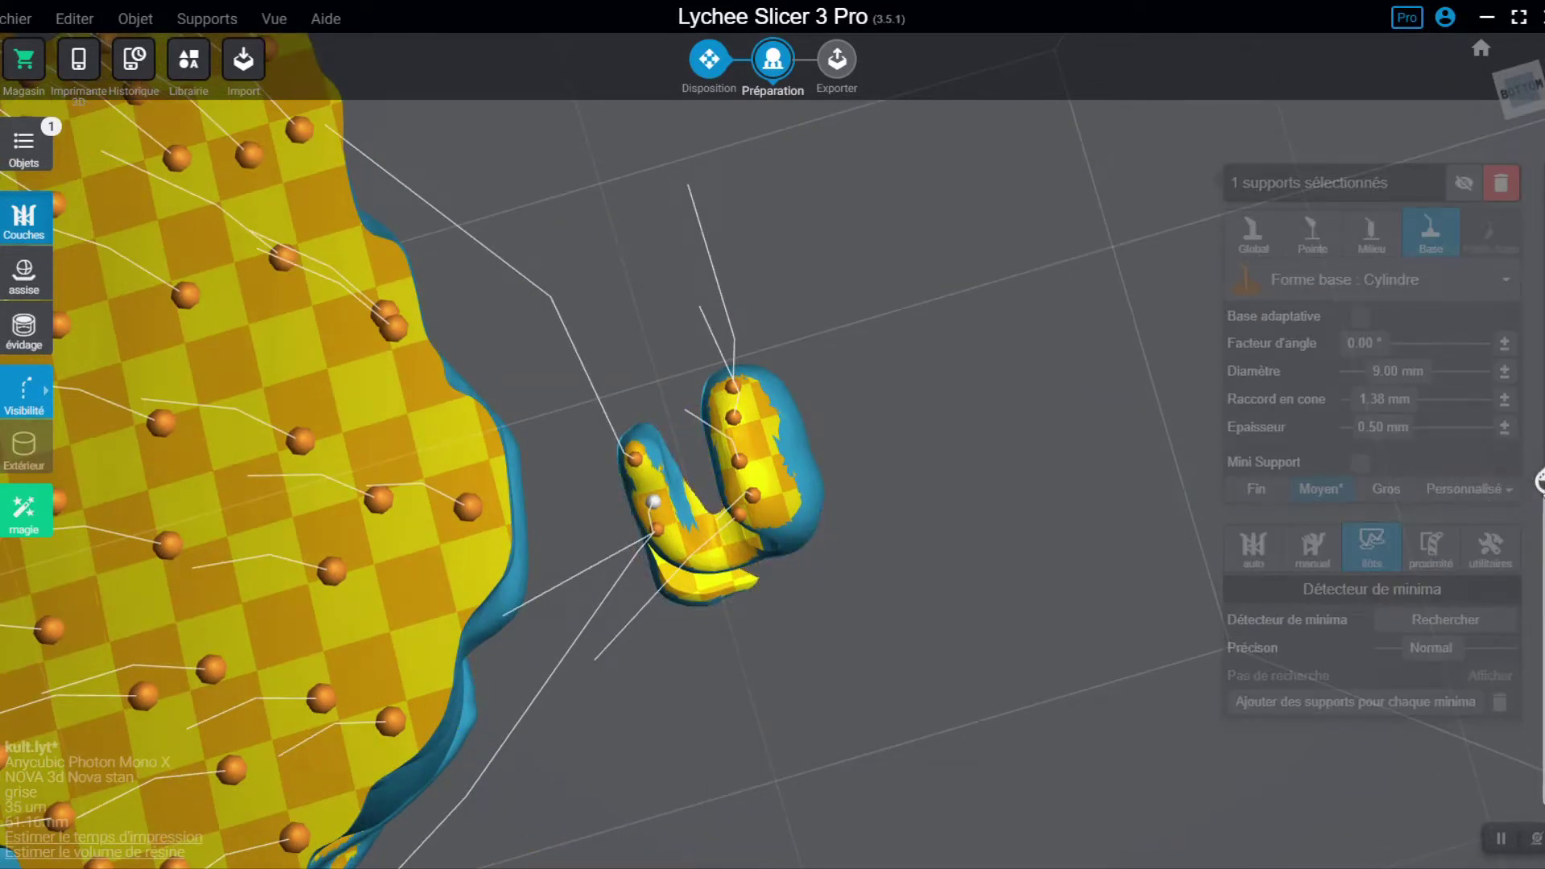
{"action": "right_click", "coordinate": [866, 565]}
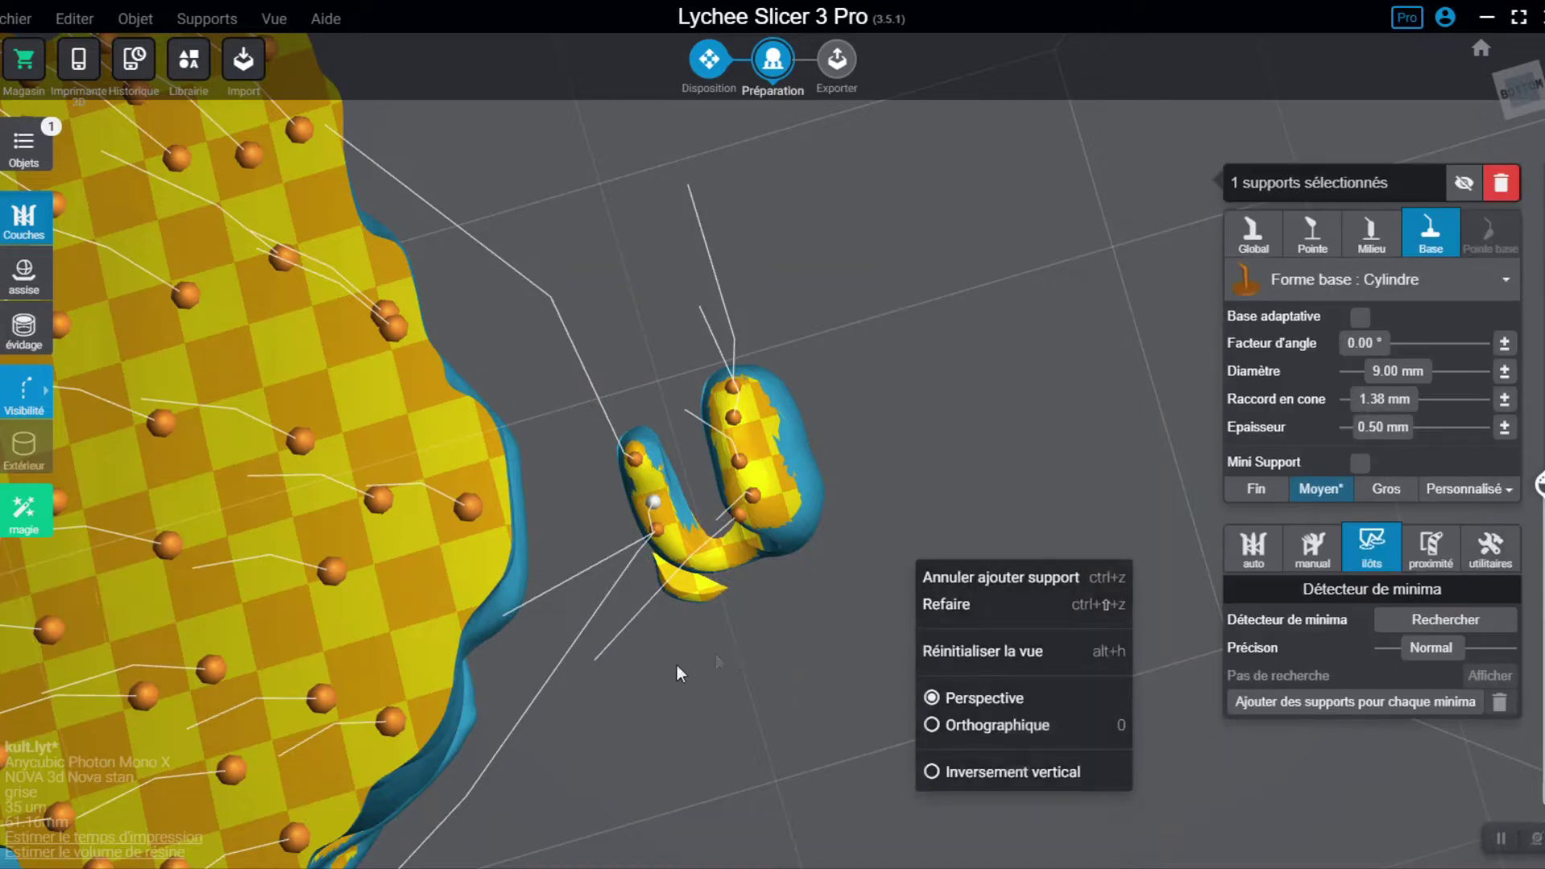
{"action": "scroll", "coordinate": [678, 665], "scroll_direction": "up", "scroll_amount": 3}
{"action": "right_click_drag", "start_coordinate": [697, 574], "coordinate": [1012, 715]}
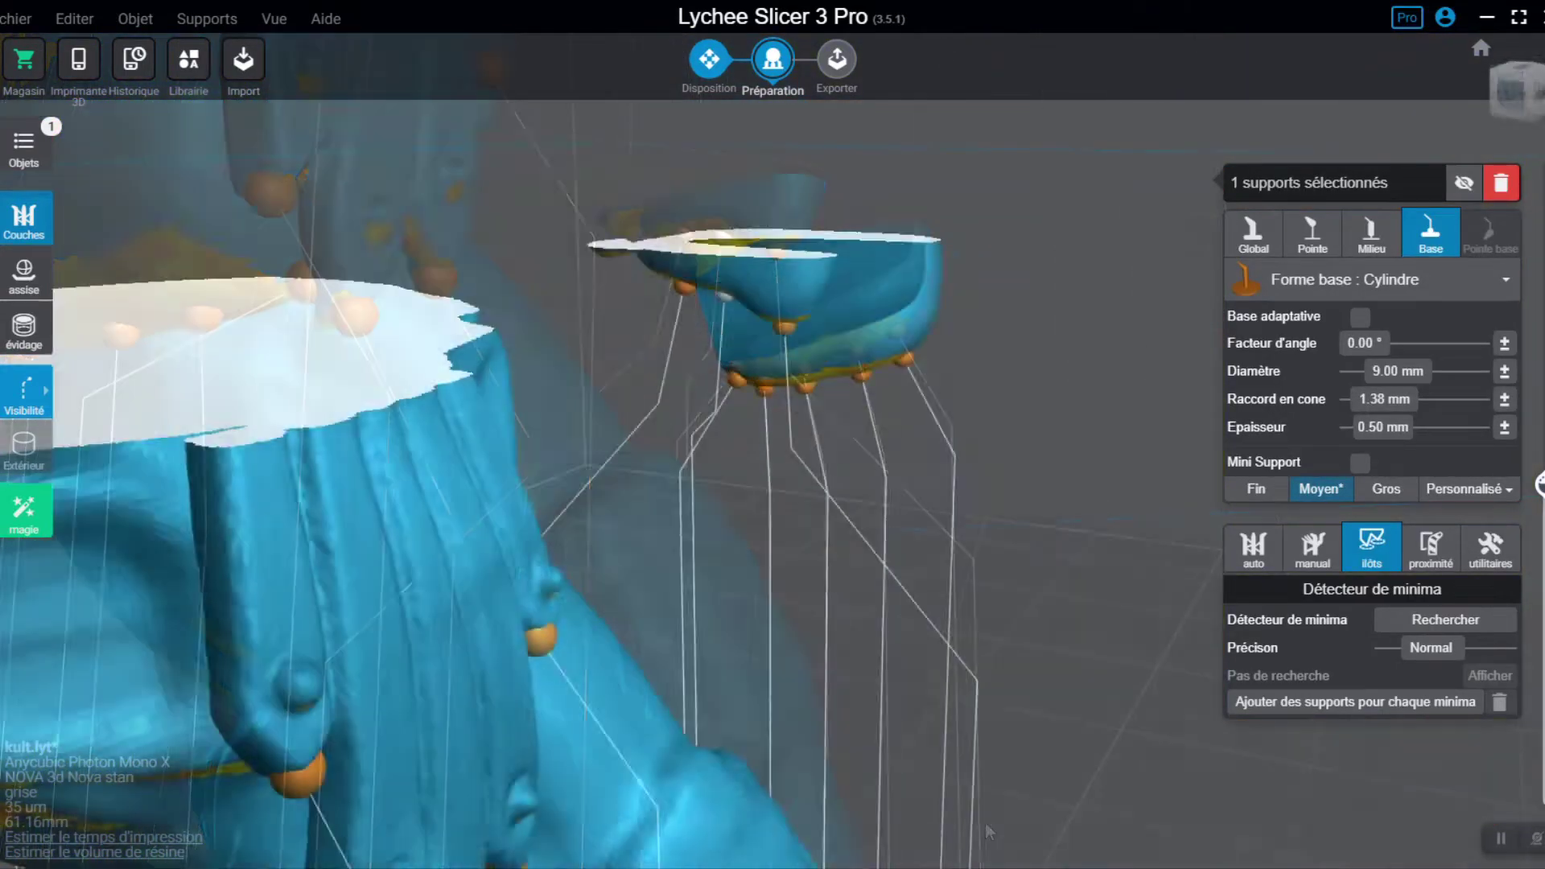
{"action": "right_click_drag", "start_coordinate": [985, 822], "coordinate": [606, 367]}
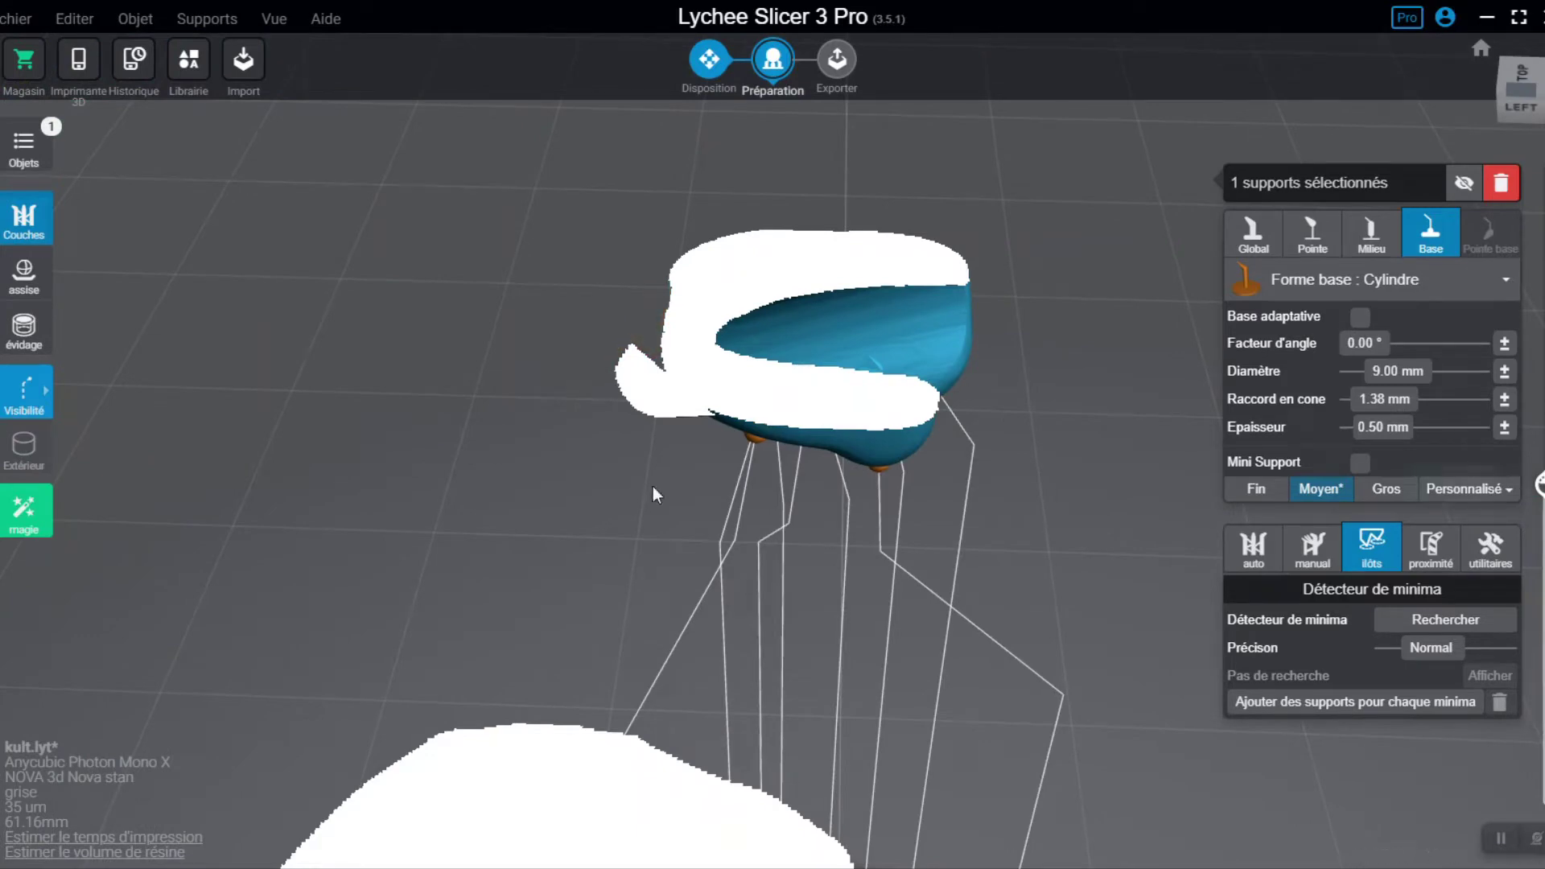
Step: Lower the layer preview to 30.31 mm (layer 866) and place two supports on the thin sliver beside the two islands
{"action": "key", "text": "Down"}
{"action": "key", "text": "Down"}
{"action": "key", "text": "Down"}
{"action": "key", "text": "Down"}
{"action": "key", "text": "Down"}
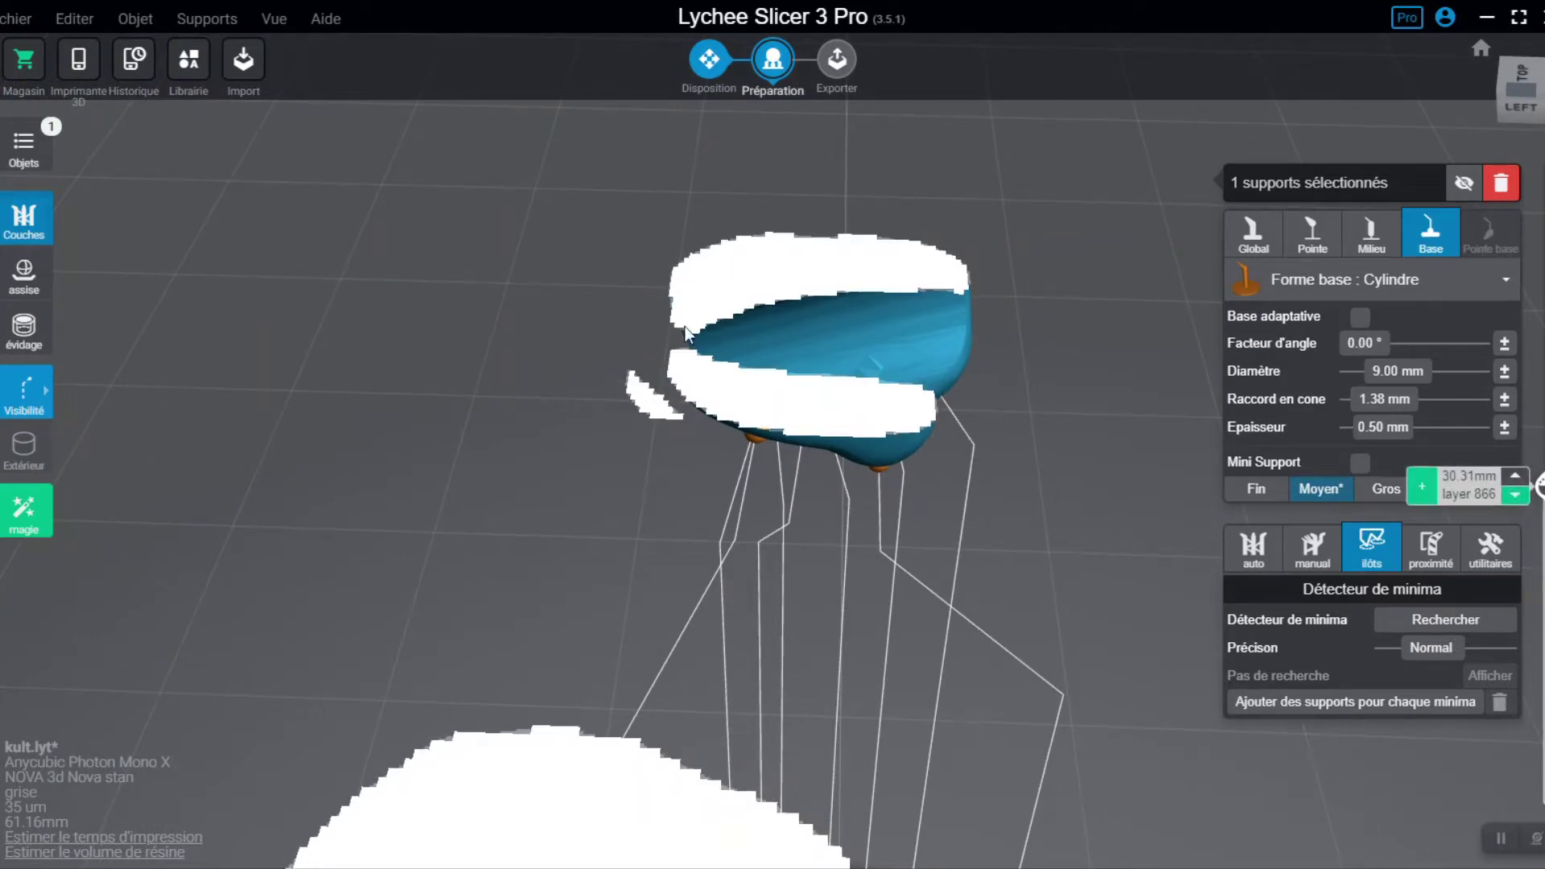
{"action": "right_click_drag", "start_coordinate": [667, 296], "coordinate": [557, 557]}
{"action": "right_click_drag", "start_coordinate": [805, 519], "coordinate": [531, 338]}
{"action": "scroll", "coordinate": [884, 226], "scroll_direction": "up", "scroll_amount": 4}
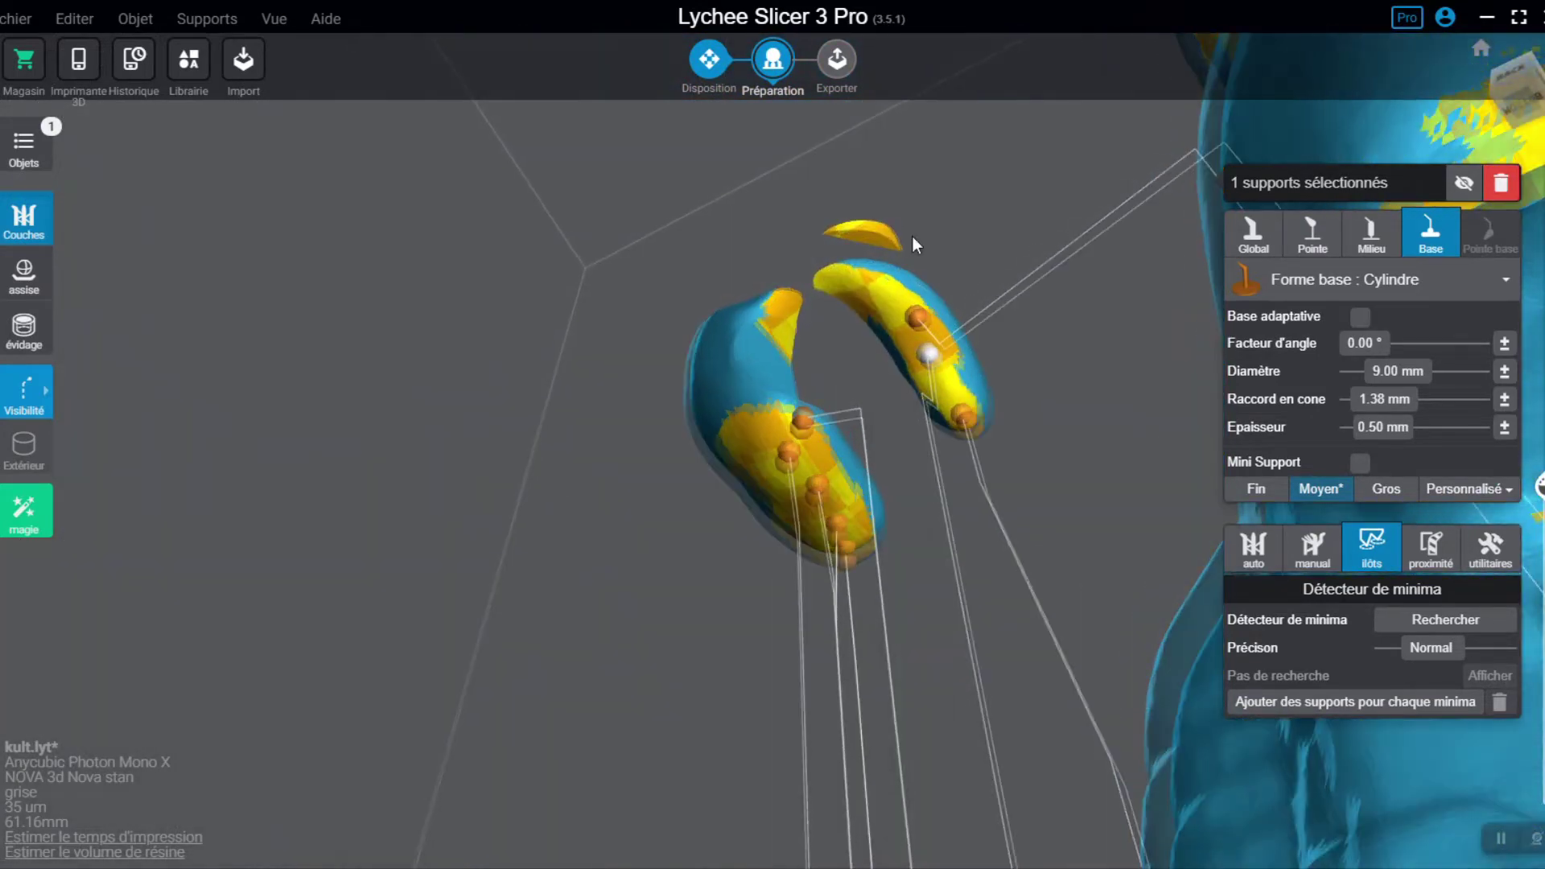
{"action": "left_click", "coordinate": [899, 236]}
{"action": "left_click", "coordinate": [848, 230]}
Step: Raise the layer preview to 30.73 mm (layer 878), add a third support on the sliver and one under the arch joining the islands
{"action": "scroll", "coordinate": [924, 287], "scroll_direction": "up", "scroll_amount": 6, "text": "shift"}
{"action": "left_click", "coordinate": [863, 243]}
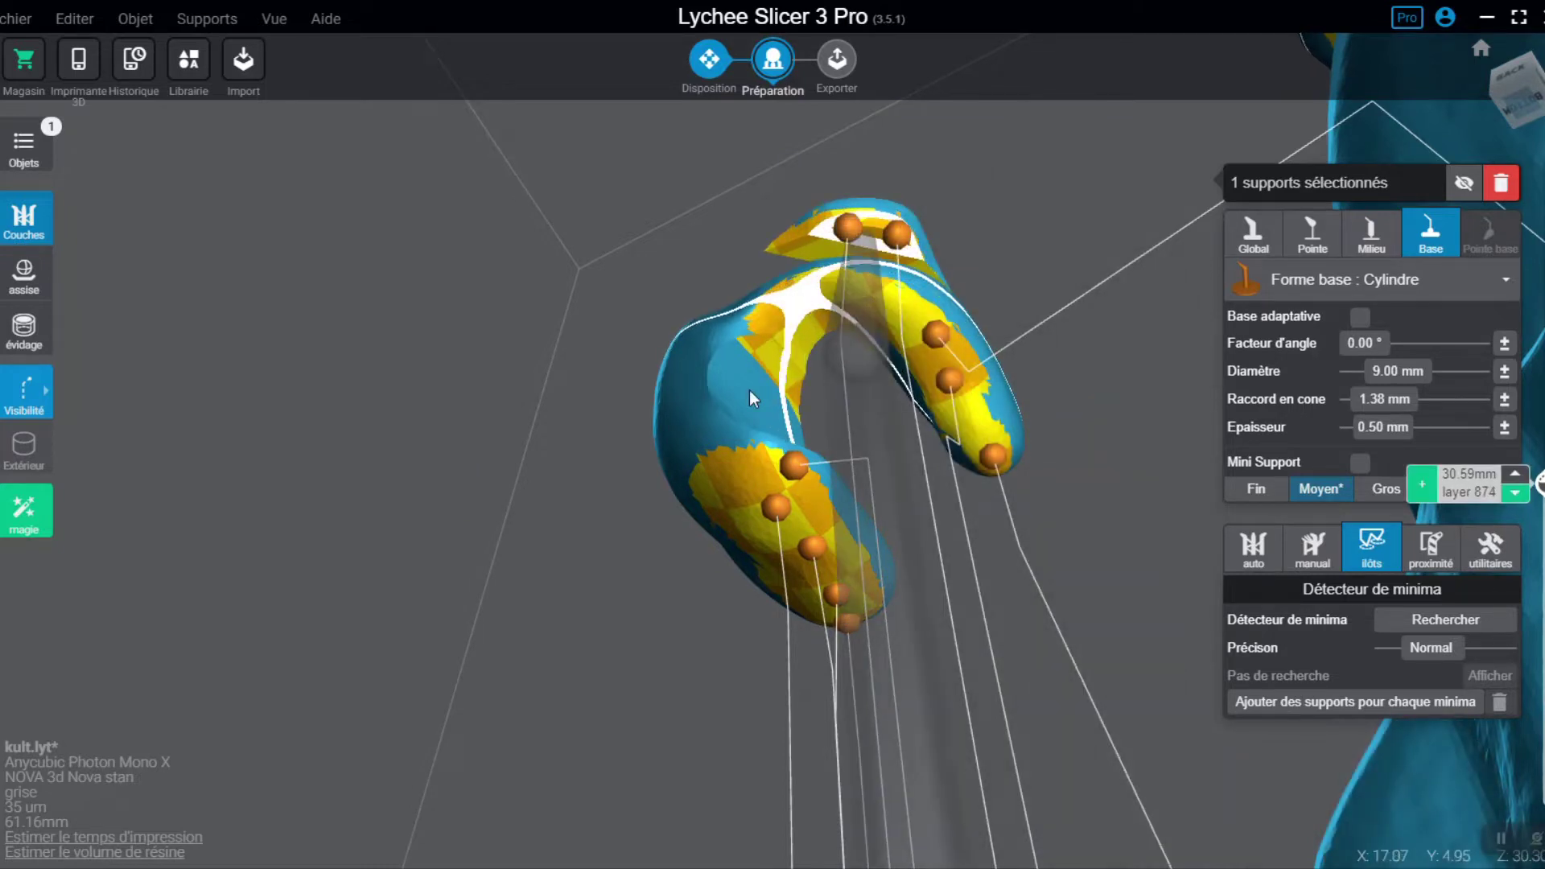
{"action": "scroll", "coordinate": [803, 349], "scroll_direction": "down", "scroll_amount": 2}
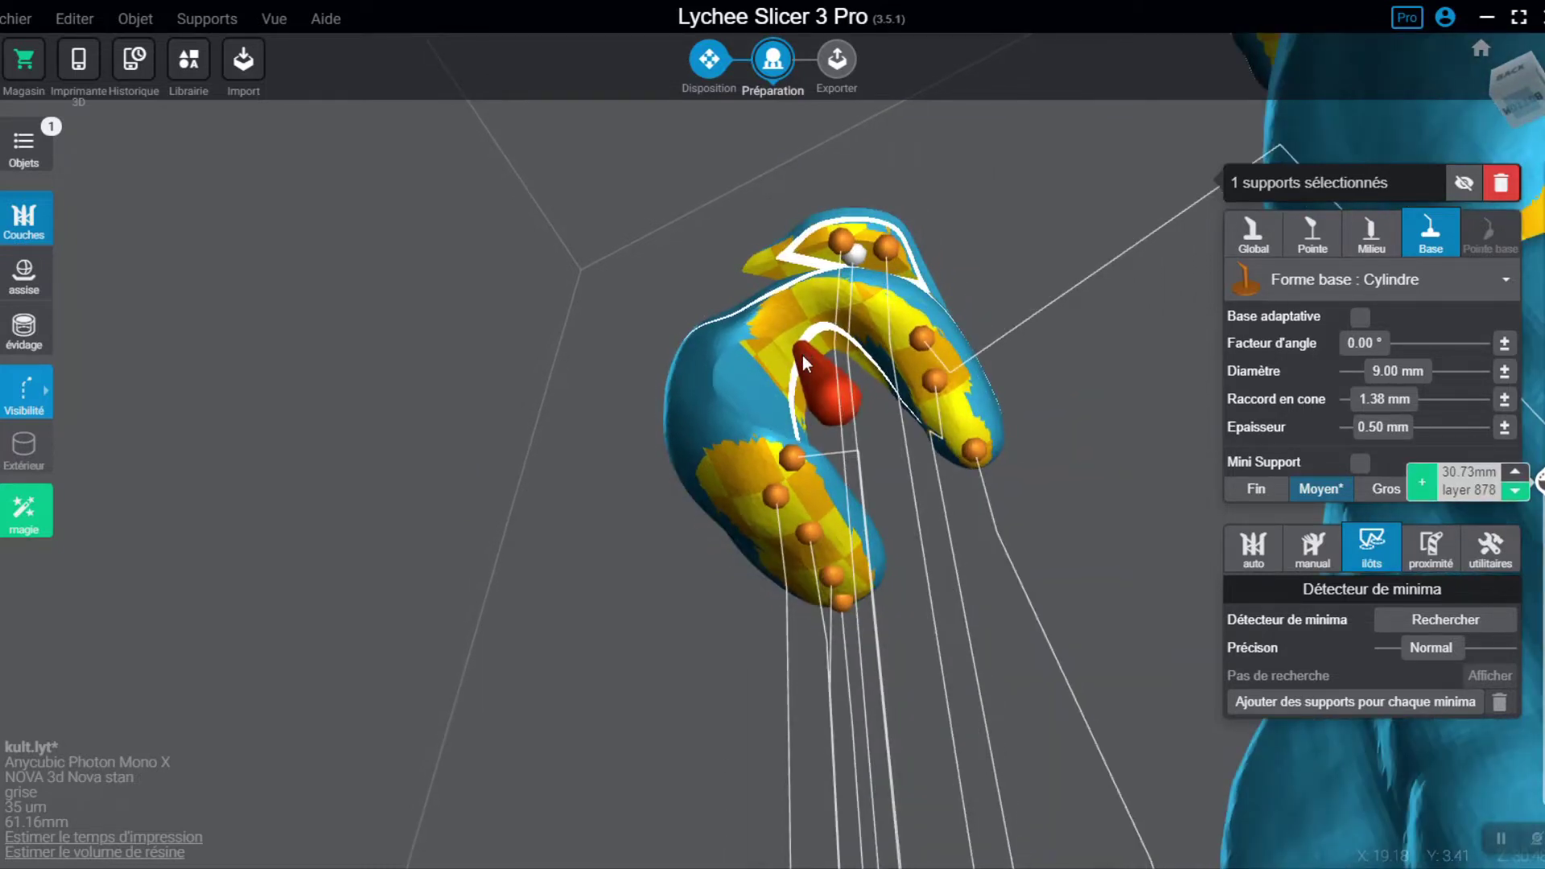
{"action": "left_click", "coordinate": [789, 337]}
{"action": "scroll", "coordinate": [800, 434], "scroll_direction": "down", "scroll_amount": 4}
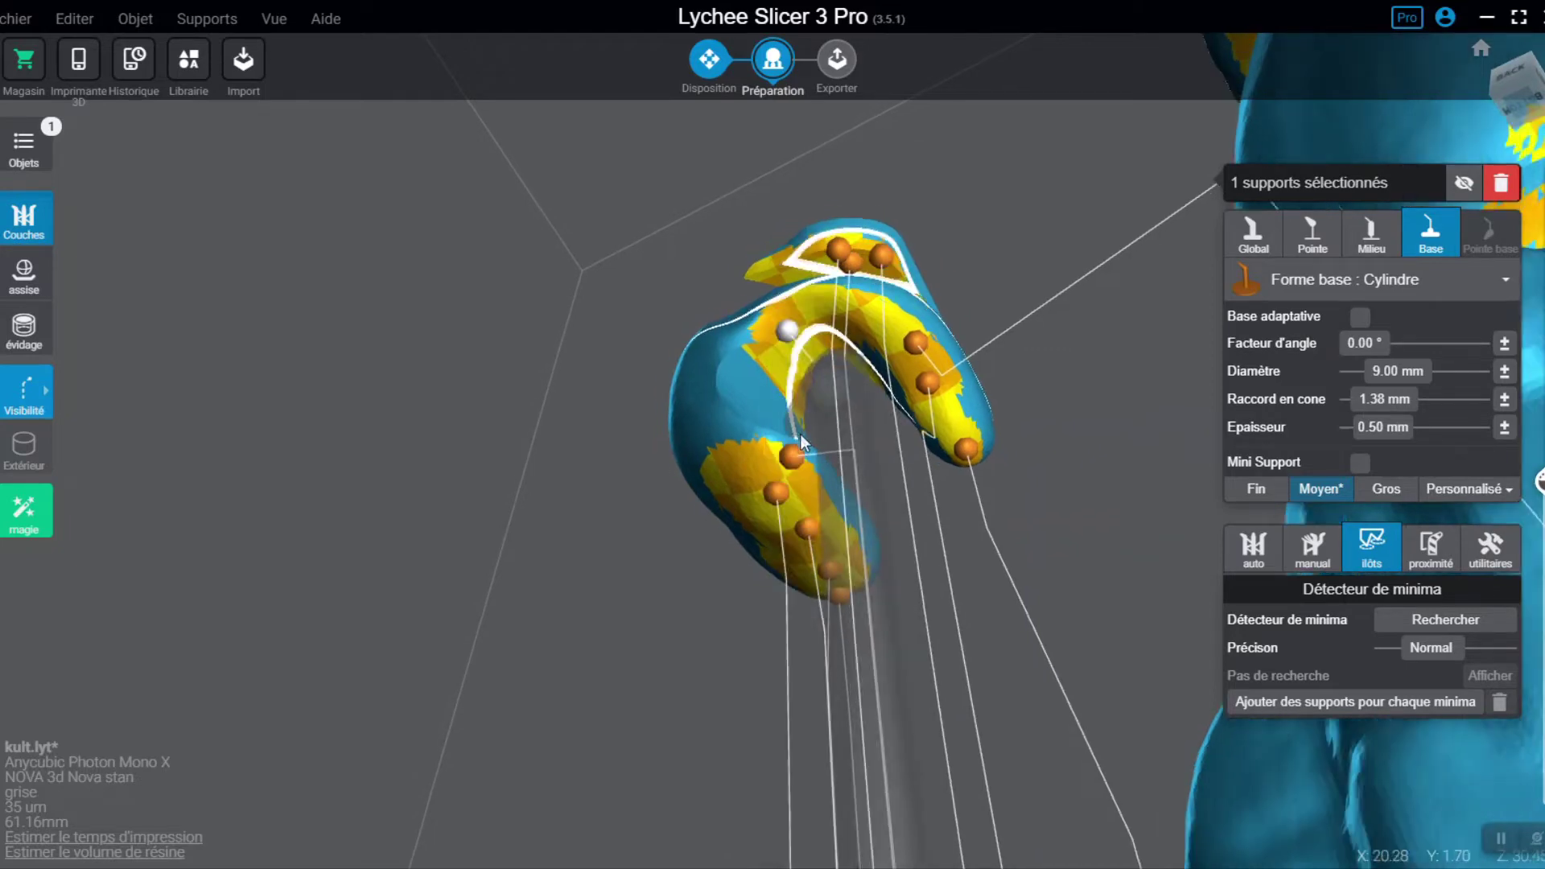
Step: Inspect the joined piece's cross-section layer by layer up to 36.75 mm (layer 1051) for new unsupported areas
{"action": "right_click_drag", "start_coordinate": [802, 388], "coordinate": [877, 410]}
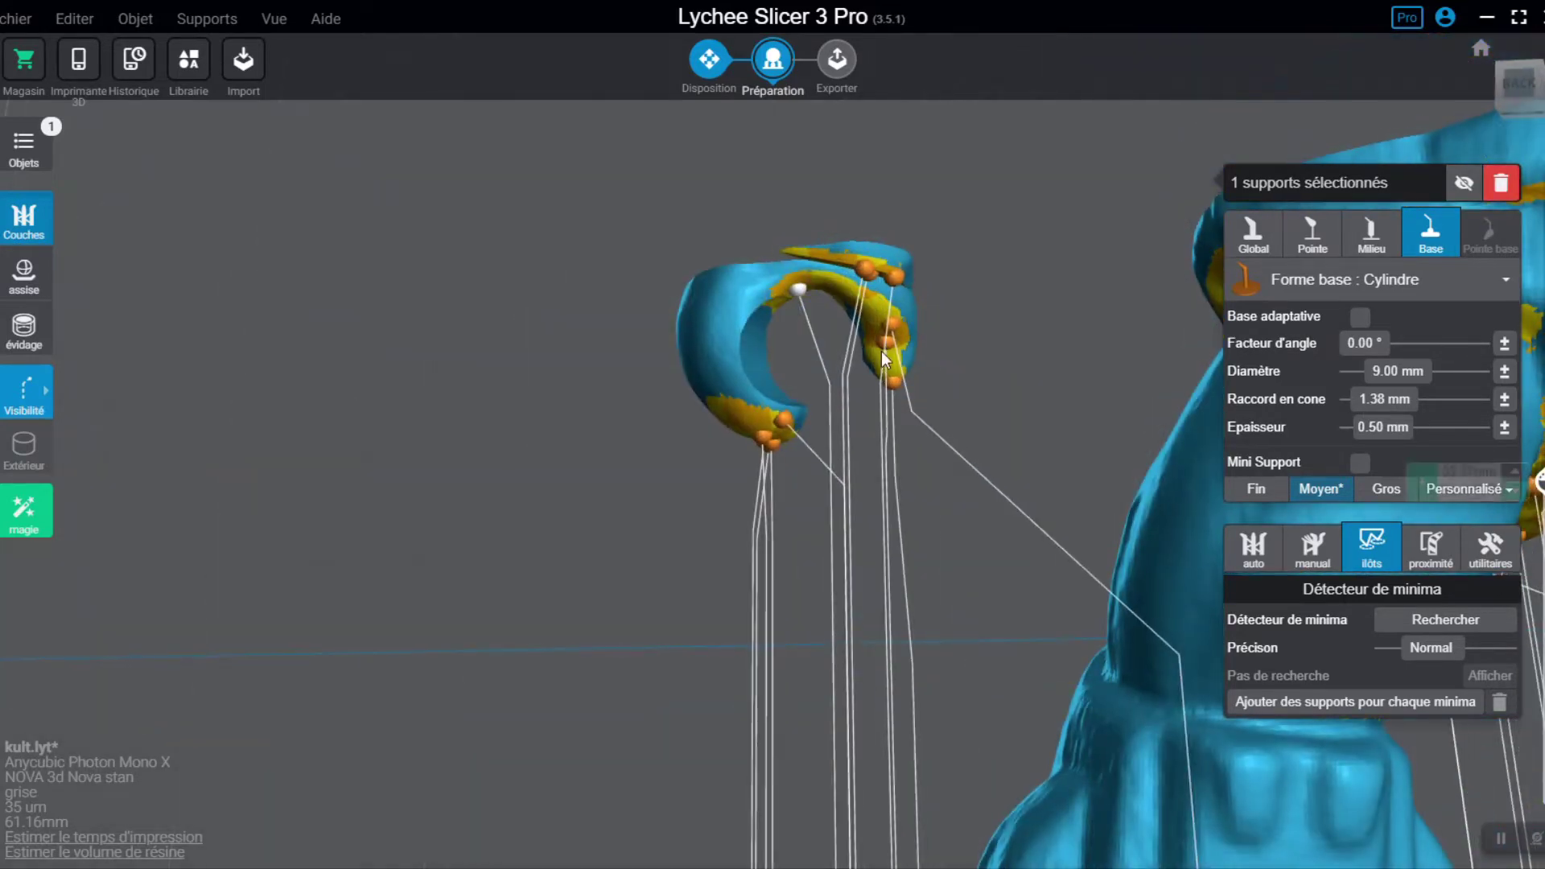
{"action": "scroll", "coordinate": [882, 350], "scroll_direction": "up", "scroll_amount": 5, "text": "shift"}
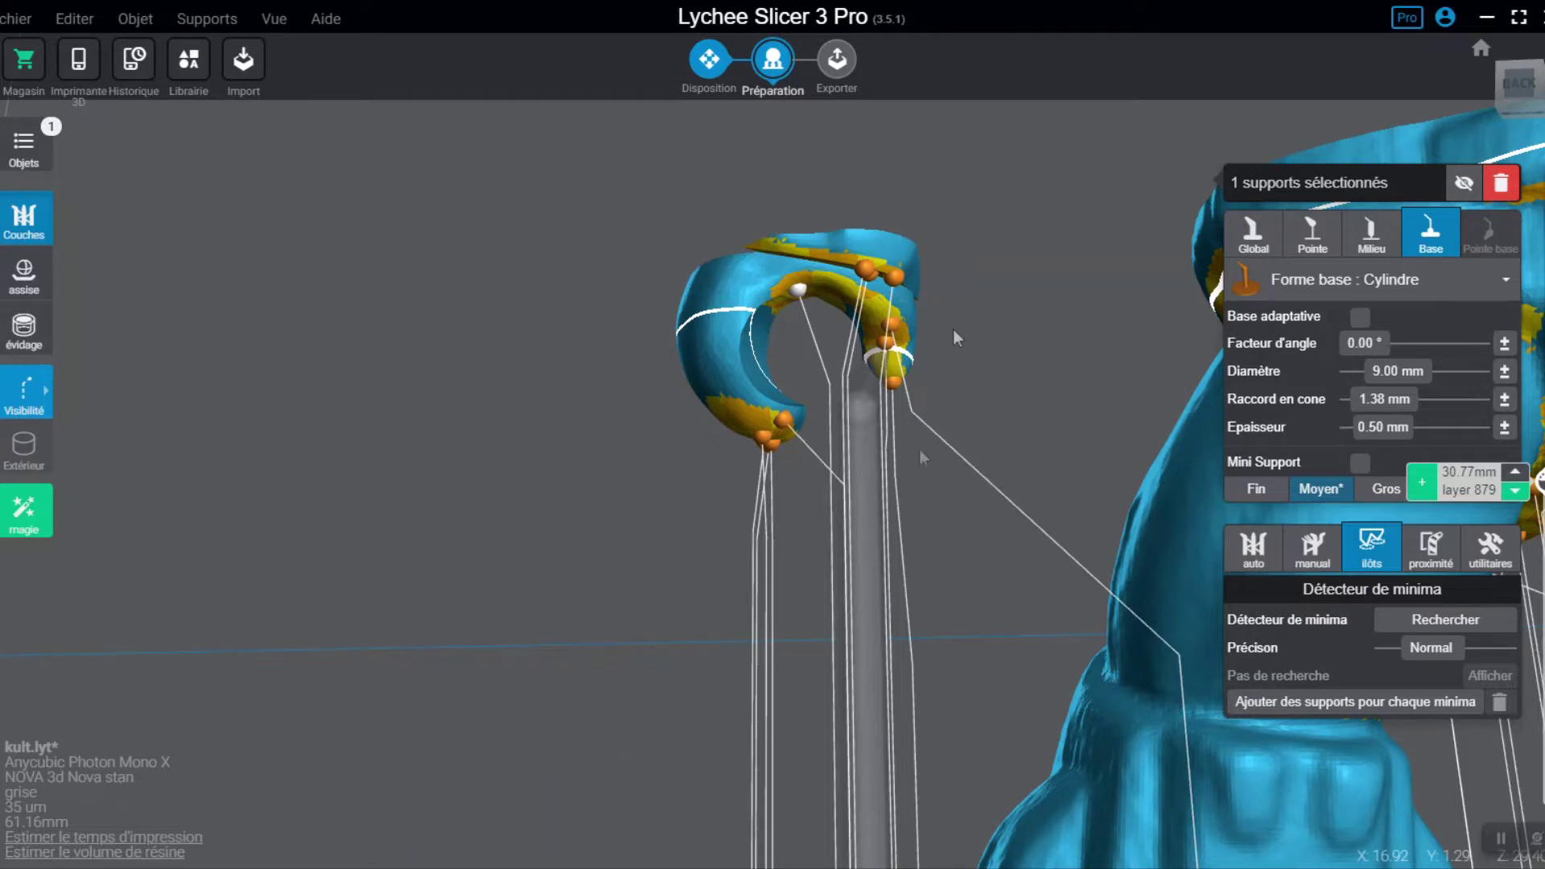
{"action": "right_click_drag", "start_coordinate": [870, 551], "coordinate": [934, 520]}
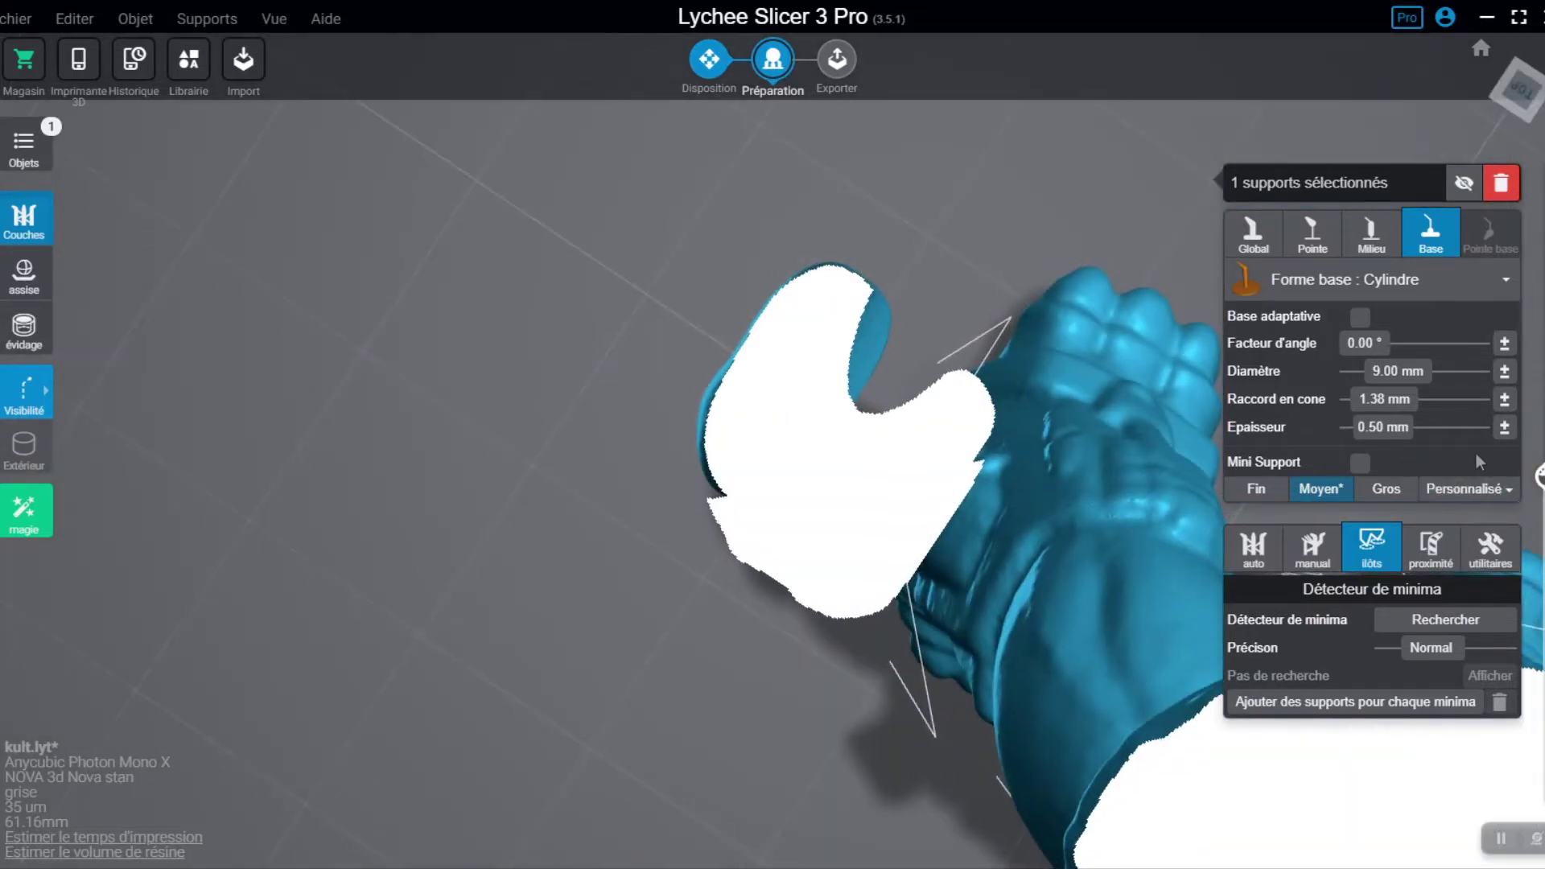
{"action": "scroll", "coordinate": [853, 467], "scroll_direction": "up", "scroll_amount": 10, "text": "shift"}
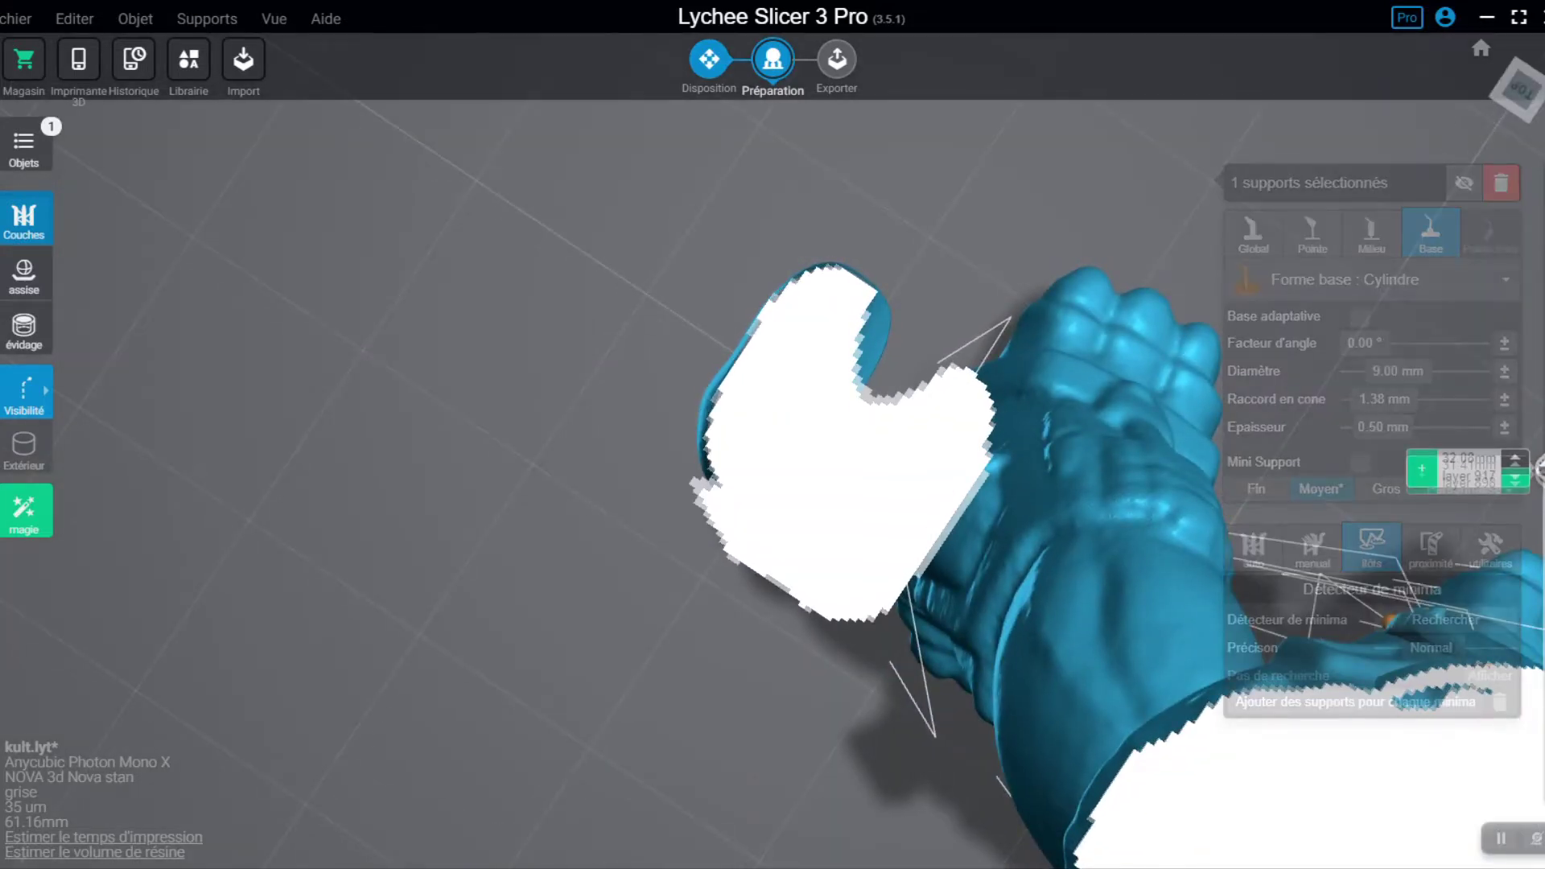
{"action": "left_click_drag", "start_coordinate": [1542, 463], "coordinate": [1542, 433]}
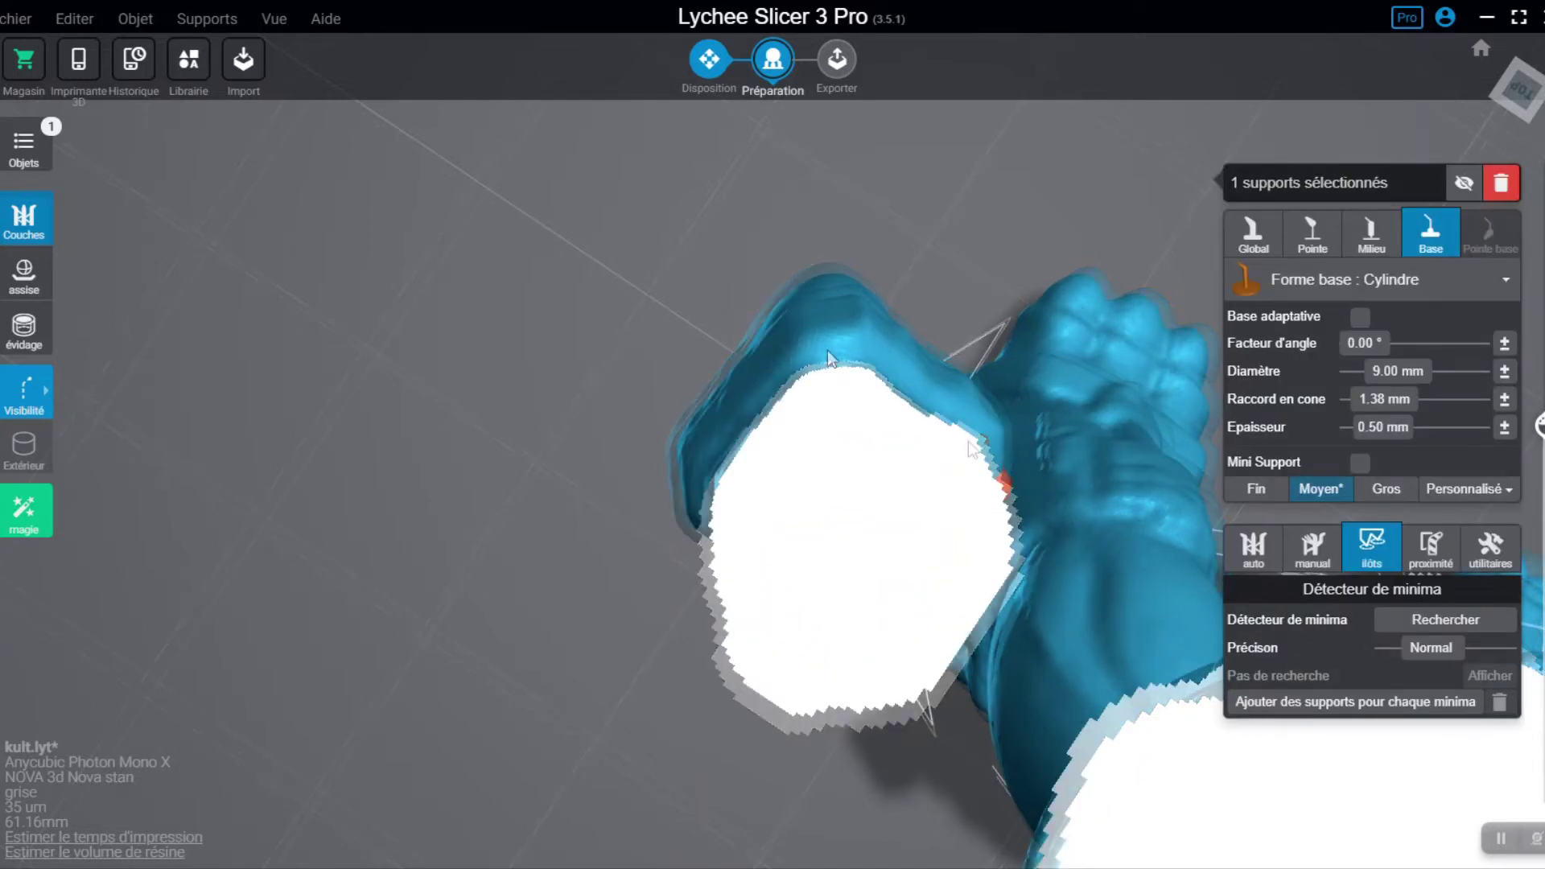
{"action": "middle_click_drag", "start_coordinate": [998, 441], "coordinate": [759, 303]}
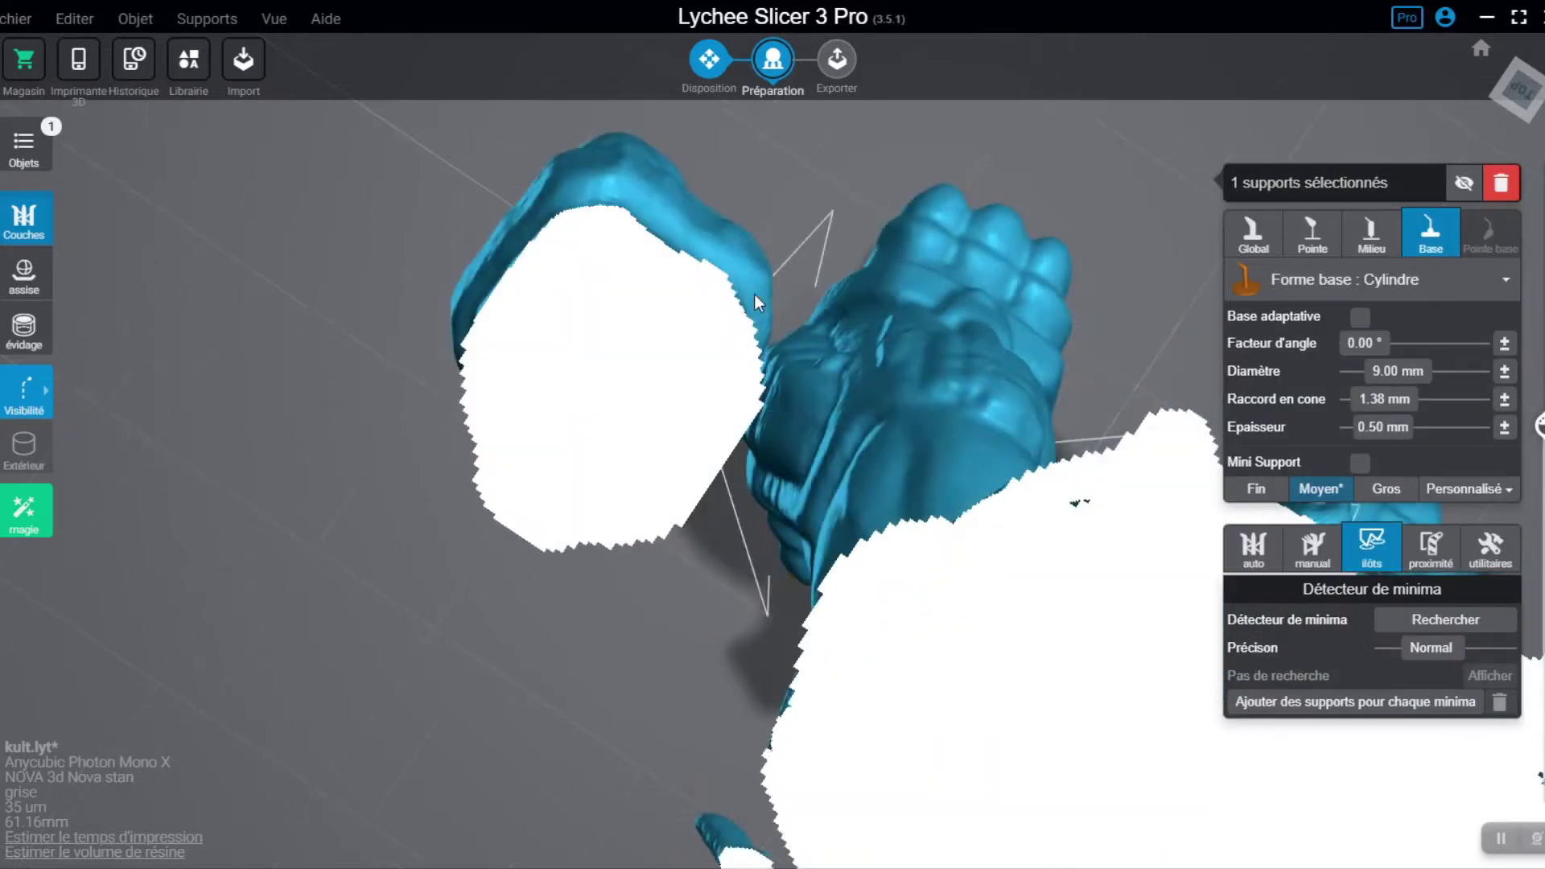
{"action": "middle_click_drag", "start_coordinate": [759, 304], "coordinate": [709, 278]}
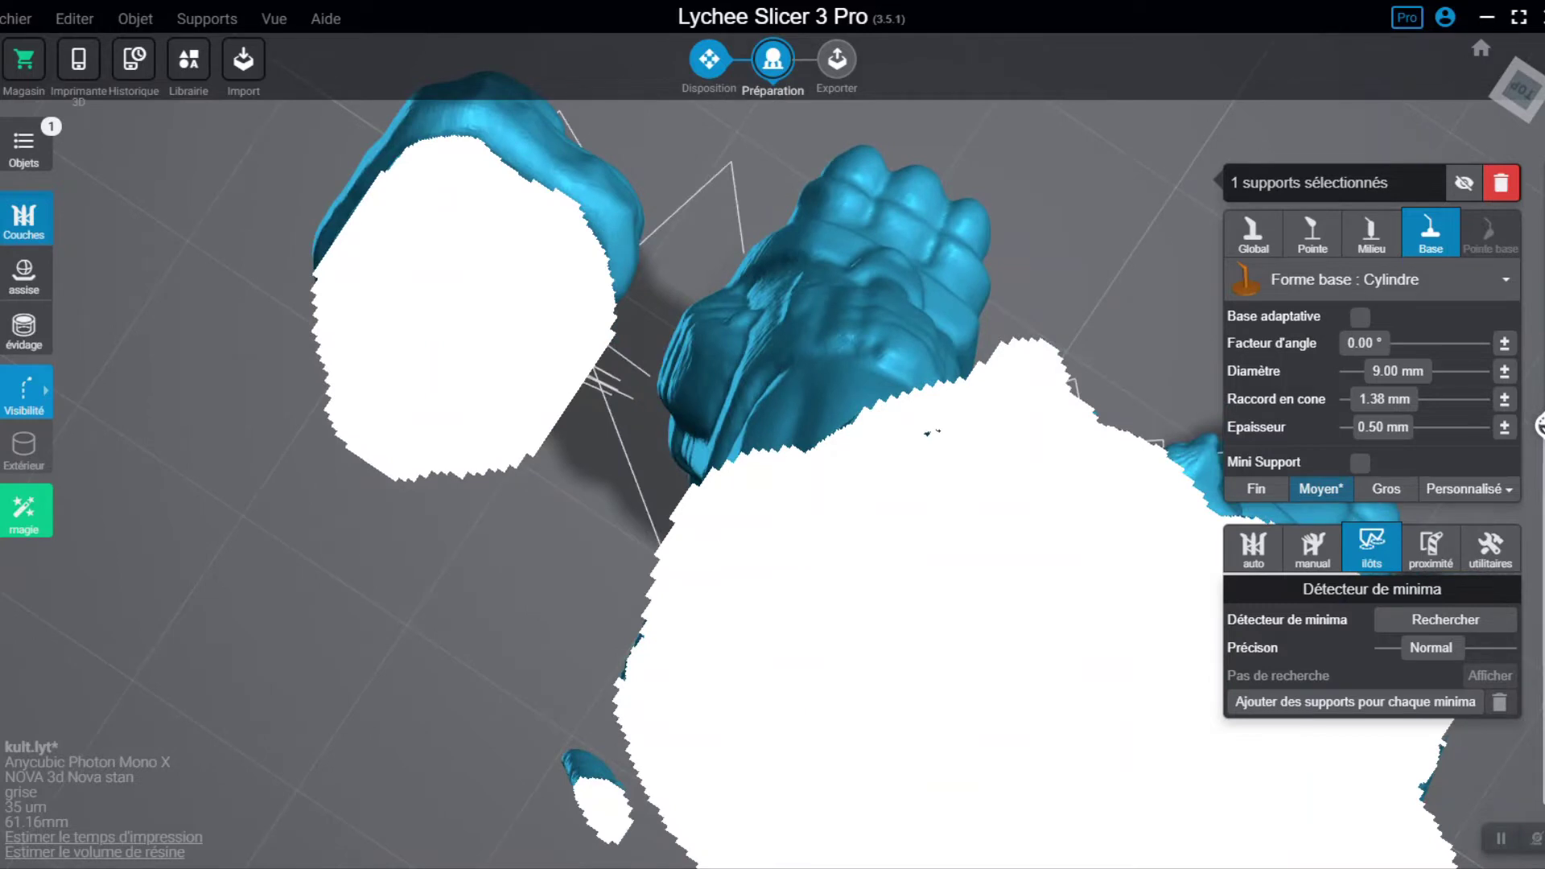
{"action": "left_click_drag", "start_coordinate": [1539, 428], "coordinate": [1539, 410]}
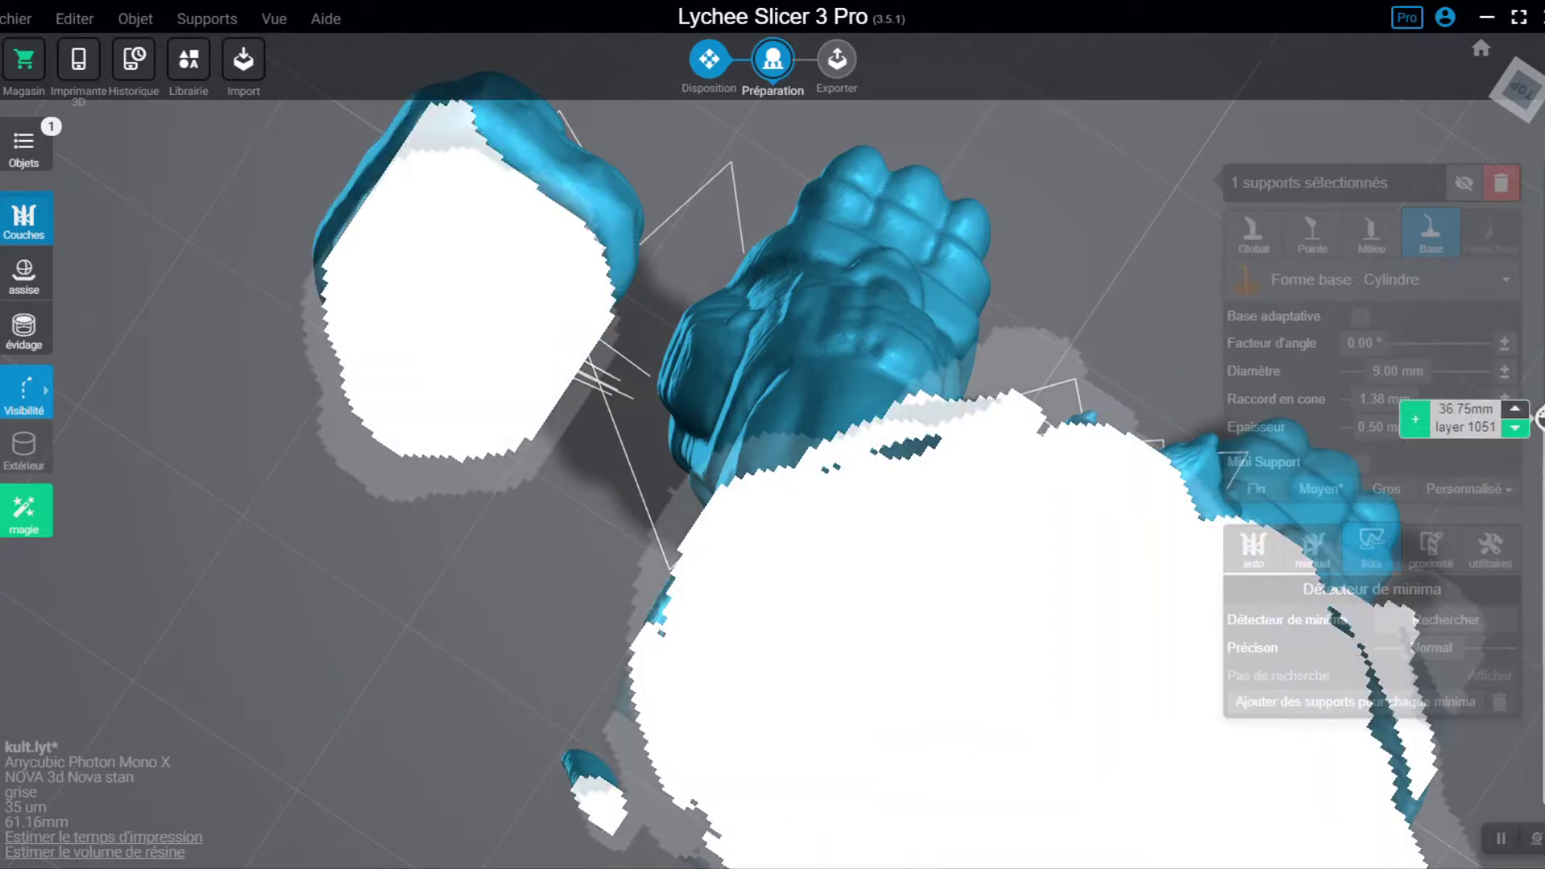
Step: Check the cross-sections of the legs and torso from above through successive layers for new islands
{"action": "left_click_drag", "start_coordinate": [1539, 417], "coordinate": [1539, 321]}
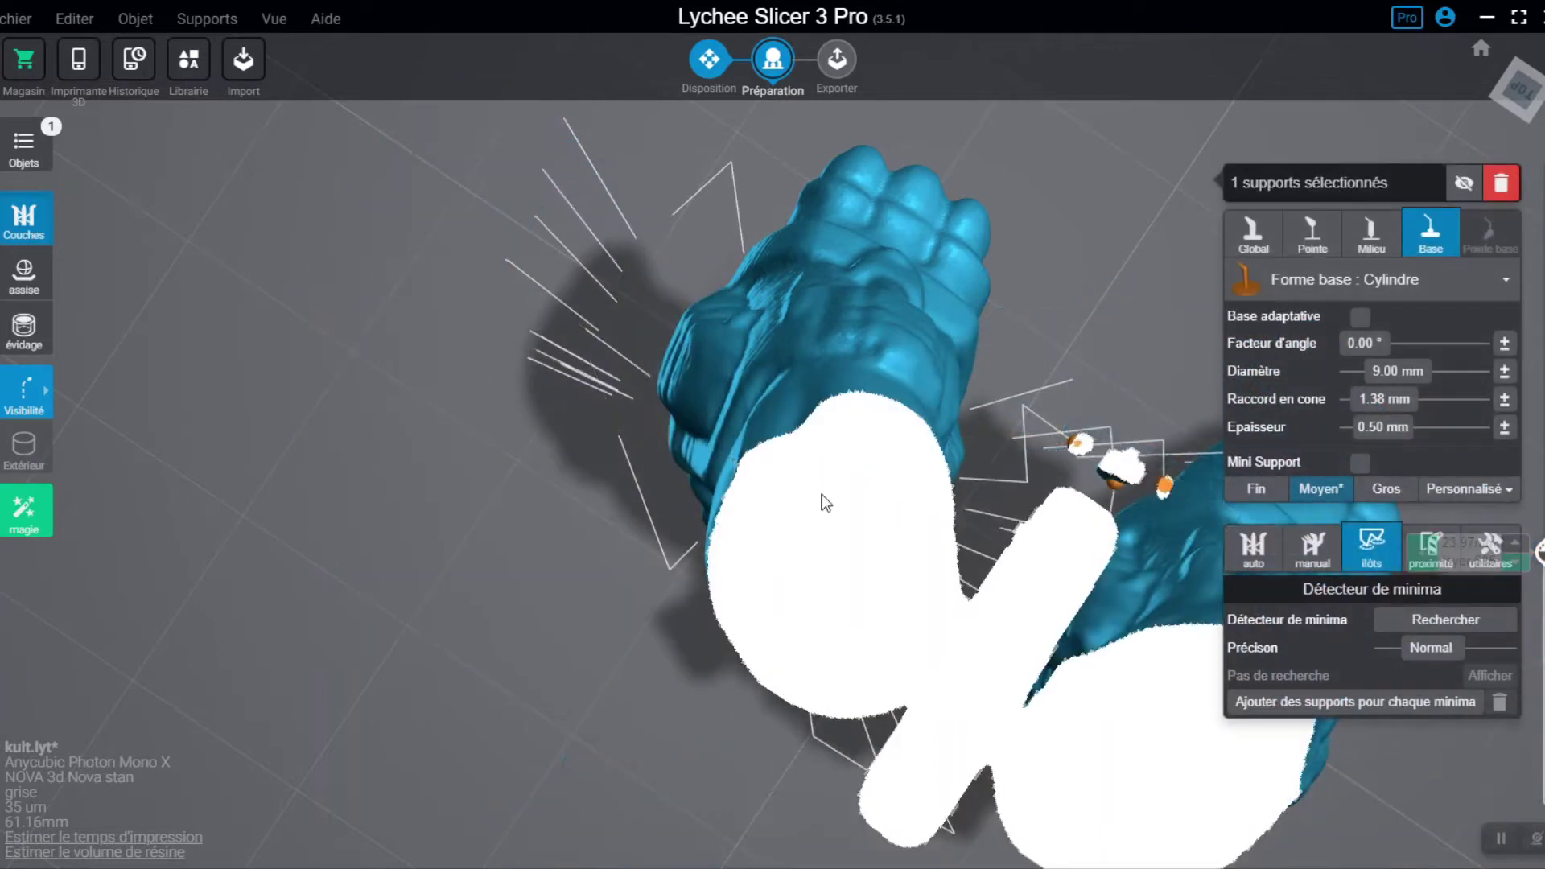
{"action": "middle_click_drag", "start_coordinate": [829, 444], "coordinate": [594, 347]}
{"action": "left_click_drag", "start_coordinate": [1537, 550], "coordinate": [1539, 486]}
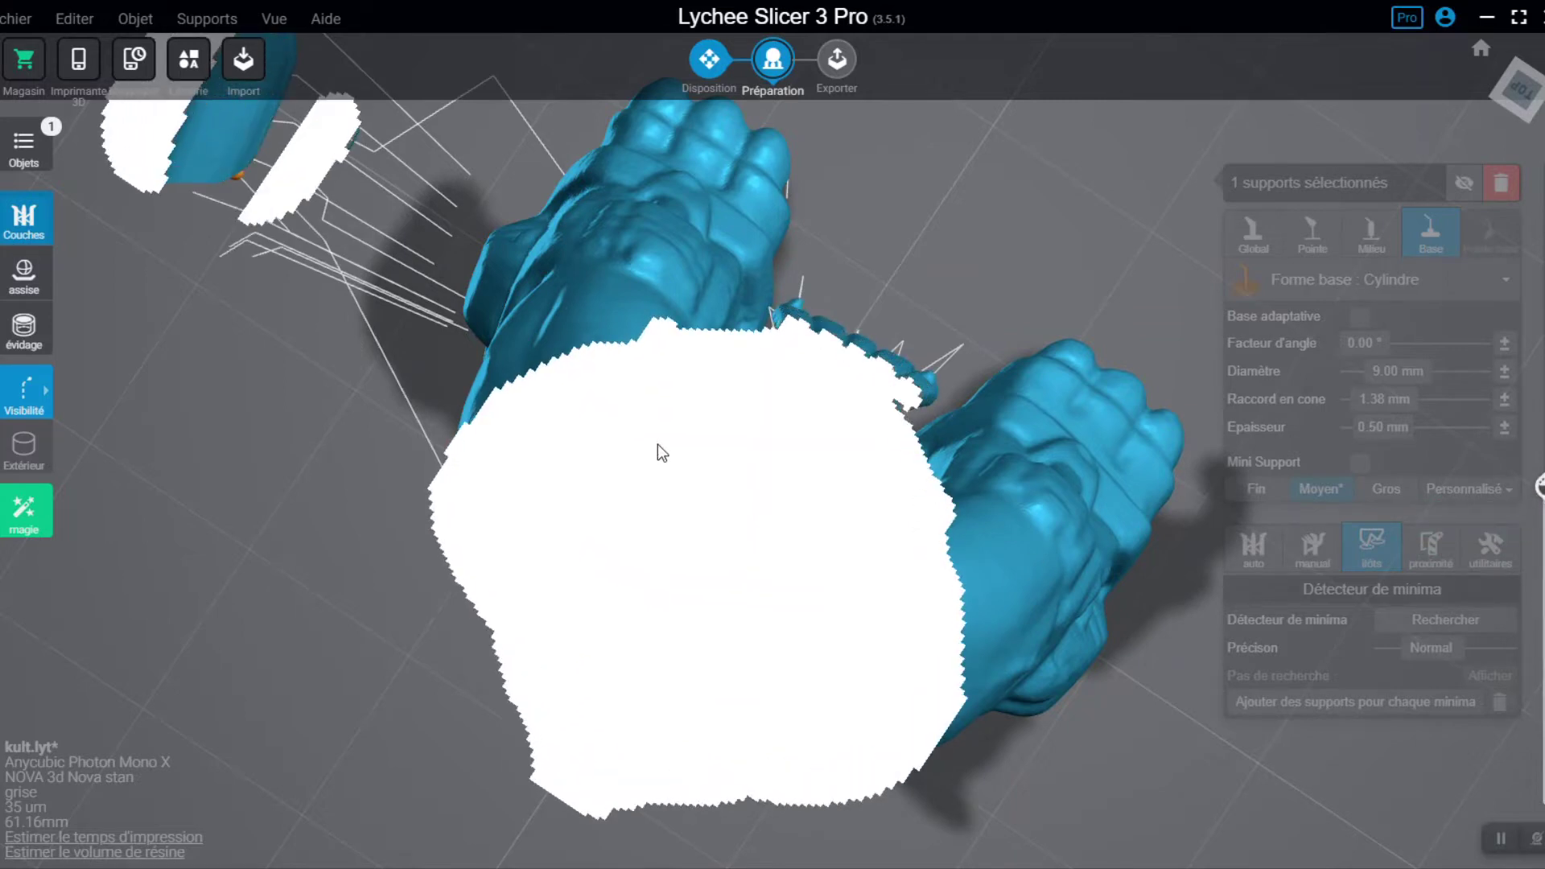
{"action": "scroll", "coordinate": [660, 446], "scroll_direction": "up", "scroll_amount": 5, "text": "shift"}
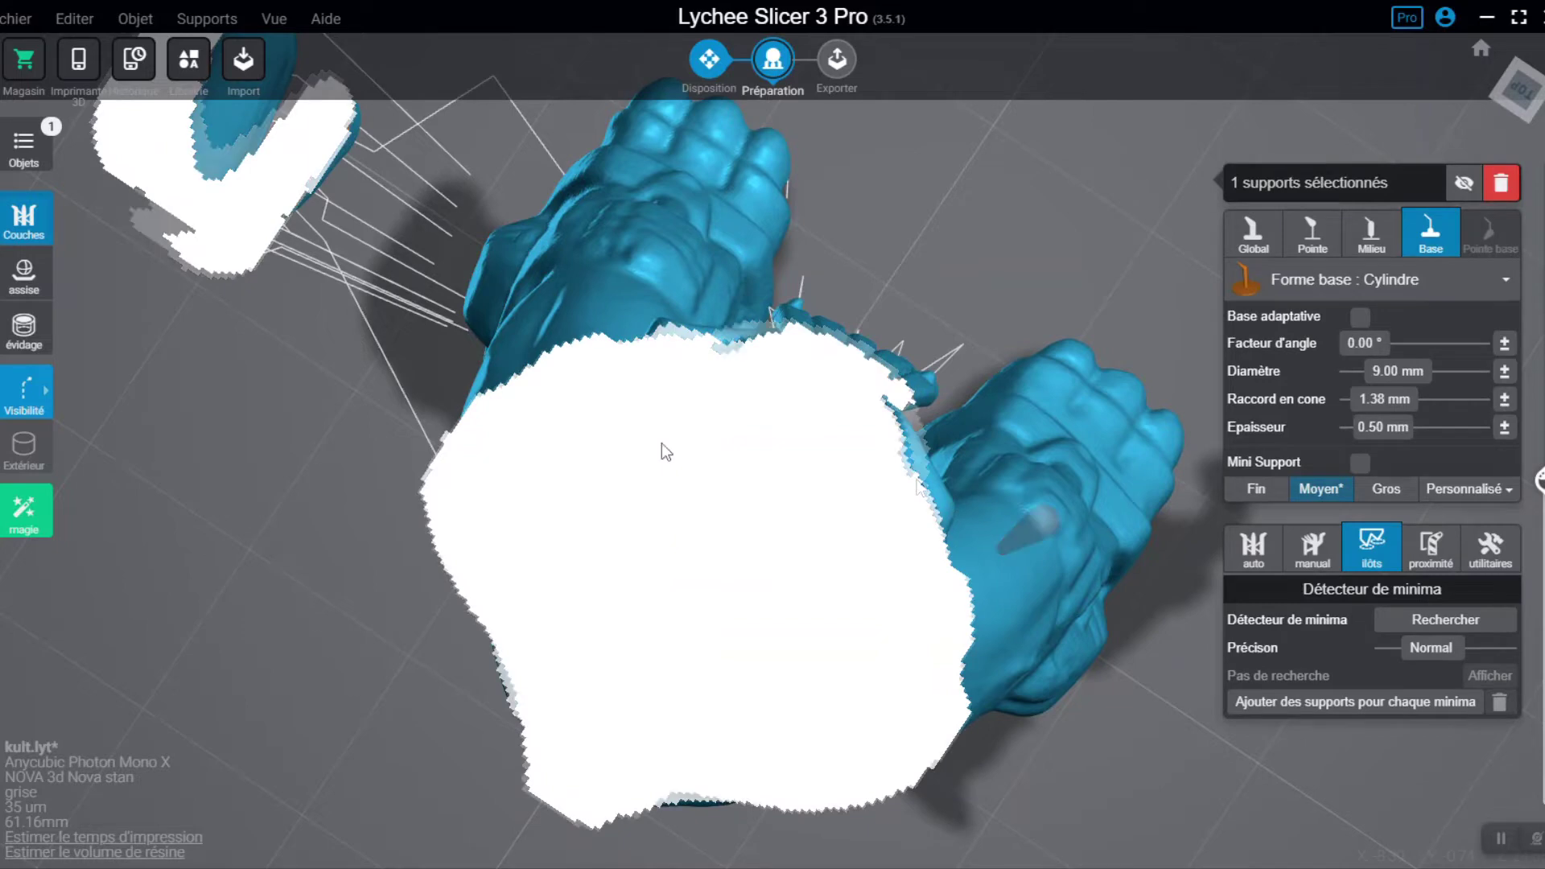
{"action": "scroll", "coordinate": [920, 488], "scroll_direction": "down", "scroll_amount": 2}
{"action": "scroll", "coordinate": [1373, 470], "scroll_direction": "up", "scroll_amount": 2}
{"action": "left_click_drag", "start_coordinate": [1539, 481], "coordinate": [1539, 419]}
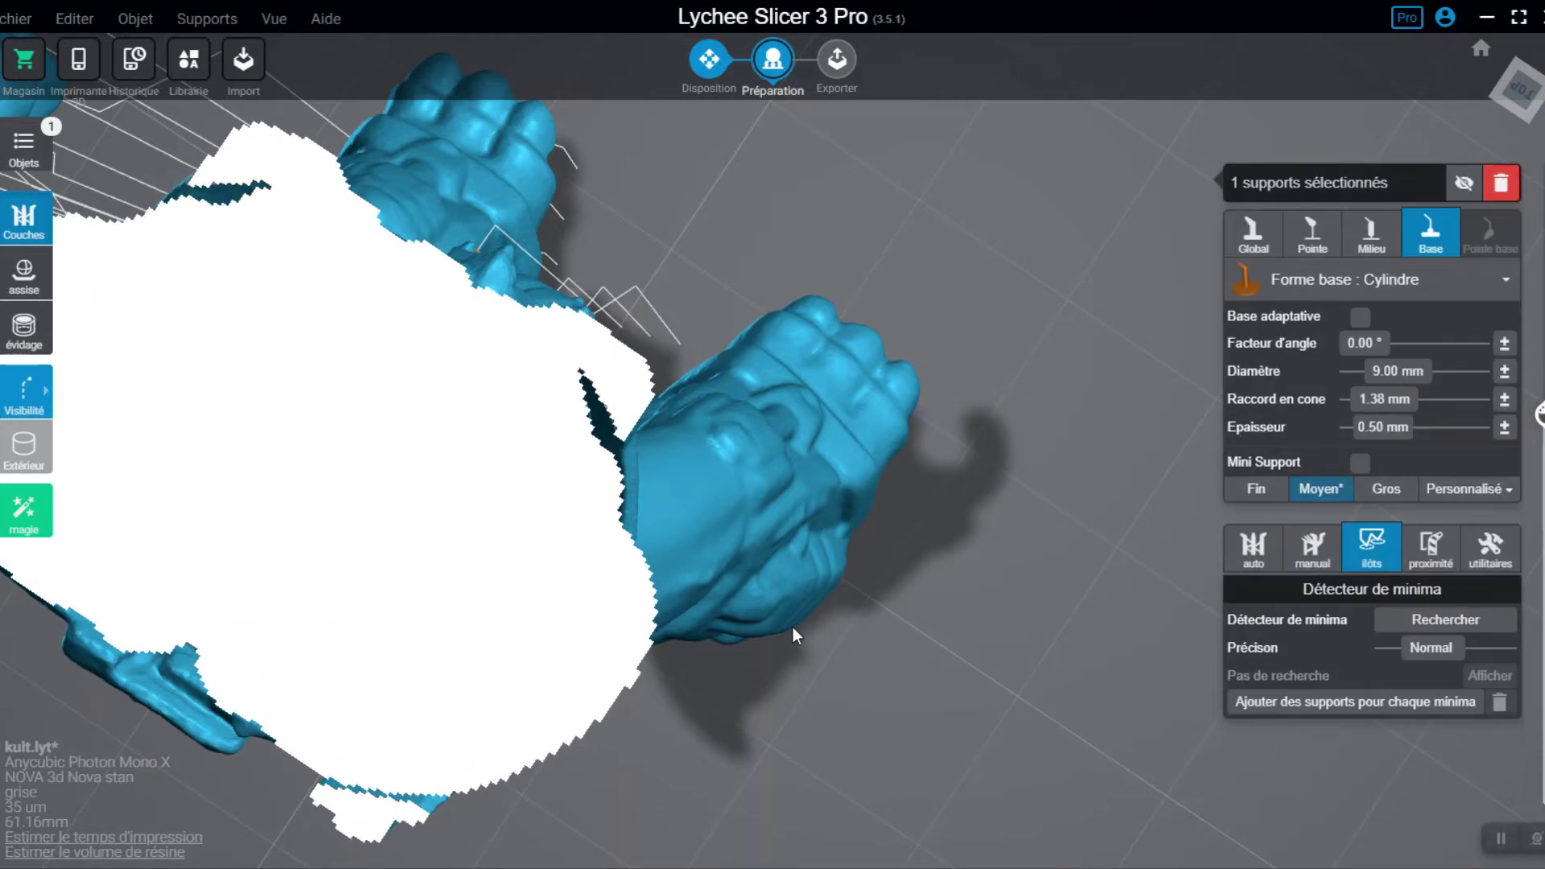
Step: Scan the layers around 38.66 mm (layer 1105) from below to find where the floating islands beside the waist begin
{"action": "scroll", "coordinate": [793, 627], "scroll_direction": "down", "scroll_amount": 3}
{"action": "right_click_drag", "start_coordinate": [787, 621], "coordinate": [1157, 404]}
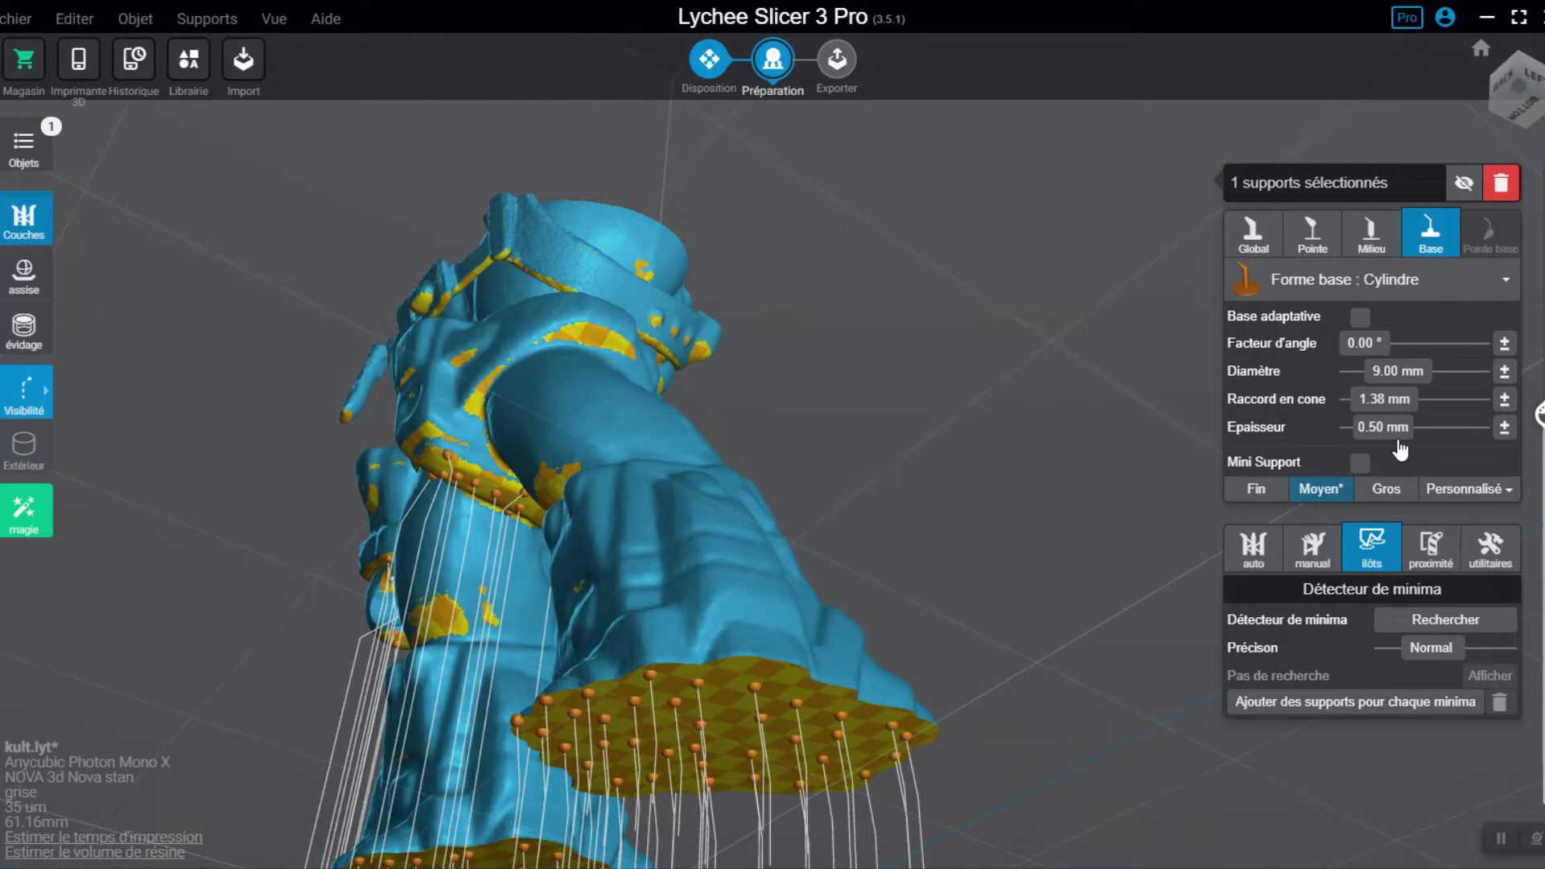
{"action": "mouse_move", "coordinate": [1539, 414]}
{"action": "scroll", "coordinate": [1538, 411], "scroll_direction": "up", "scroll_amount": 5}
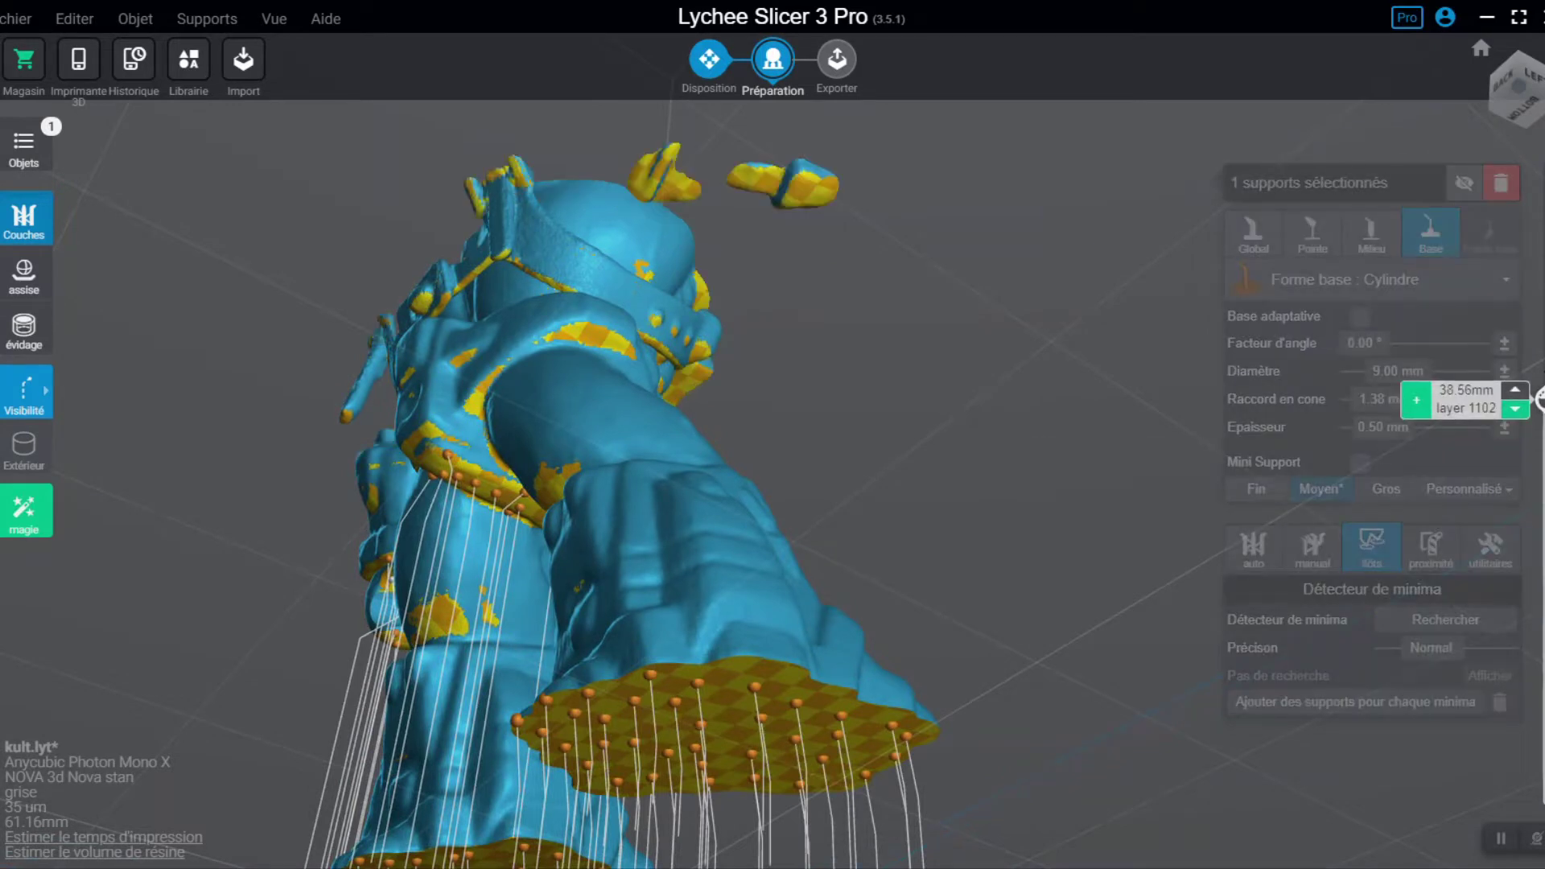
{"action": "scroll", "coordinate": [1538, 406], "scroll_direction": "down", "scroll_amount": 4}
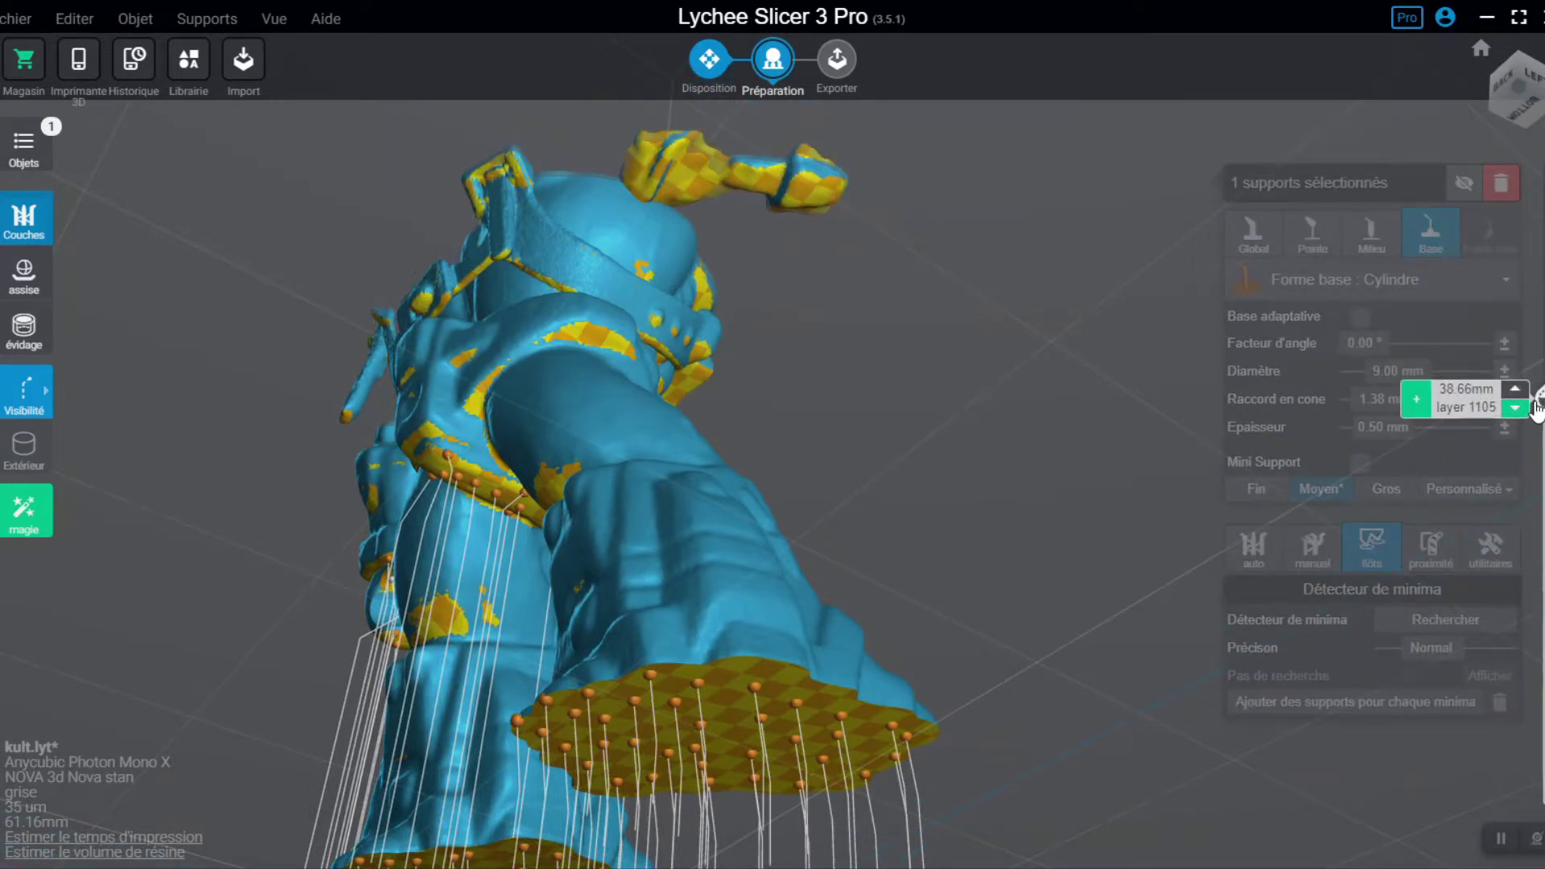
{"action": "scroll", "coordinate": [1538, 405], "scroll_direction": "down", "scroll_amount": 2}
{"action": "scroll", "coordinate": [663, 156], "scroll_direction": "up", "scroll_amount": 2}
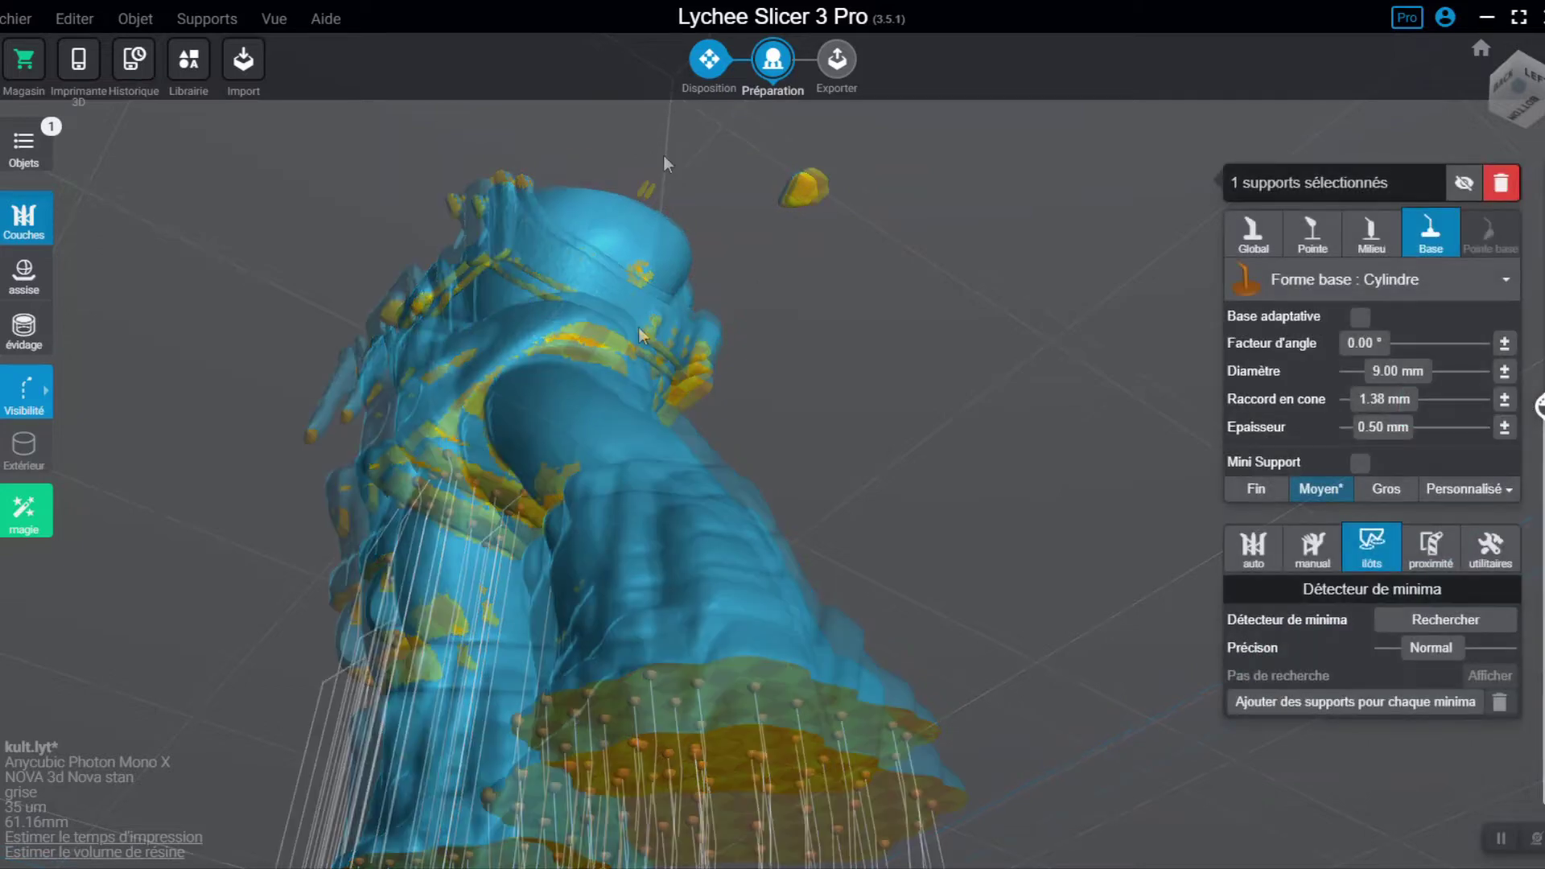
Step: Place one support on the tiny island beside the waist and three on the larger island farther out
{"action": "middle_click_drag", "start_coordinate": [663, 157], "coordinate": [645, 233]}
{"action": "left_click_drag", "start_coordinate": [649, 241], "coordinate": [596, 379]}
{"action": "left_click", "coordinate": [584, 366]}
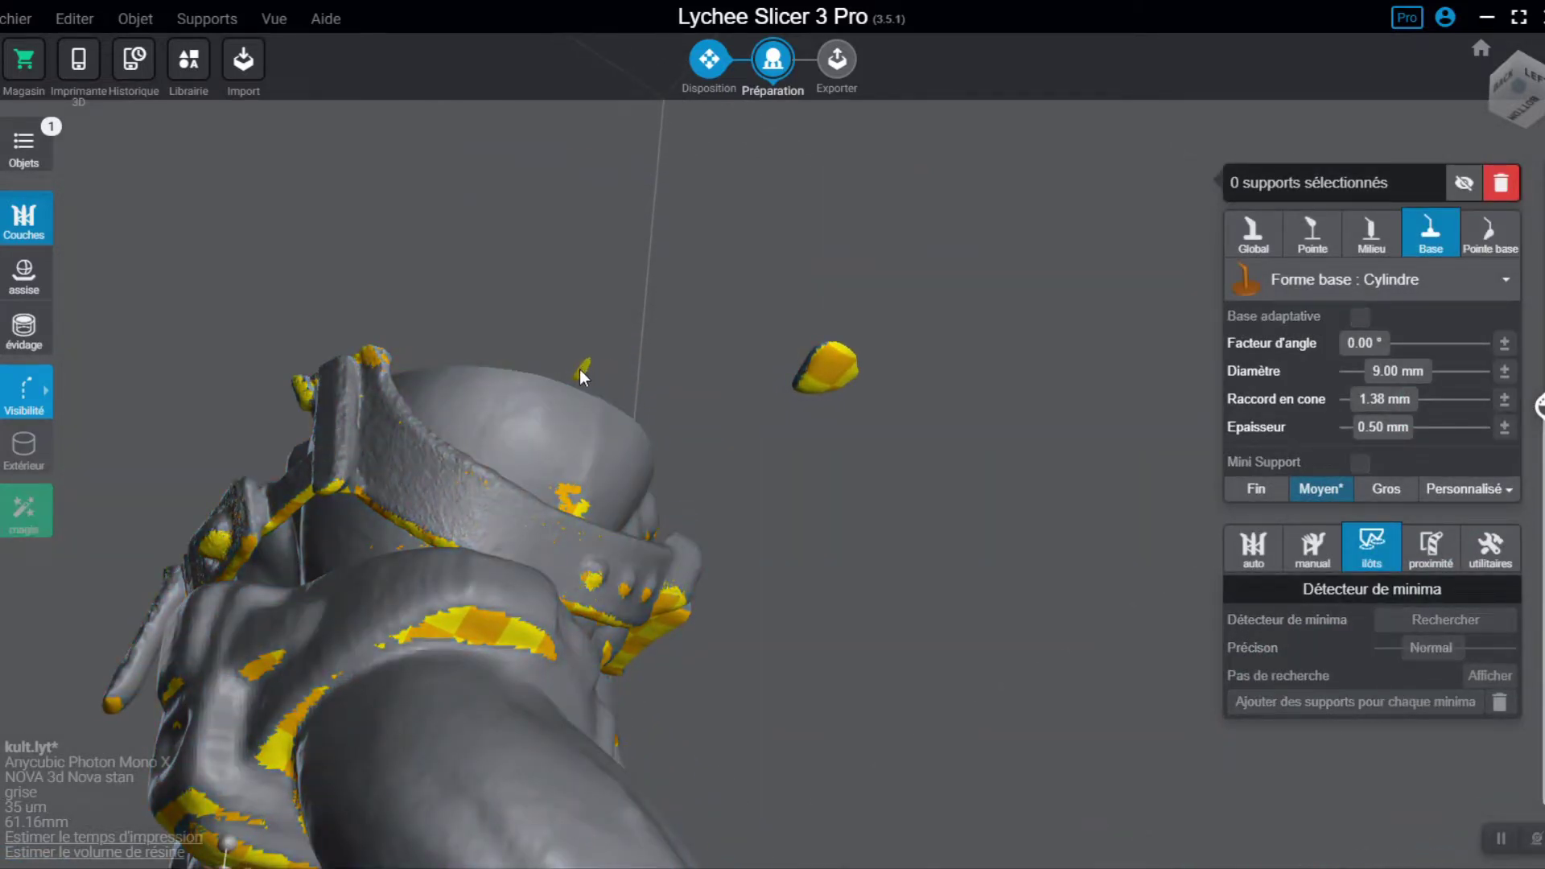
{"action": "scroll", "coordinate": [580, 369], "scroll_direction": "up", "scroll_amount": 2}
{"action": "scroll", "coordinate": [536, 393], "scroll_direction": "up", "scroll_amount": 2}
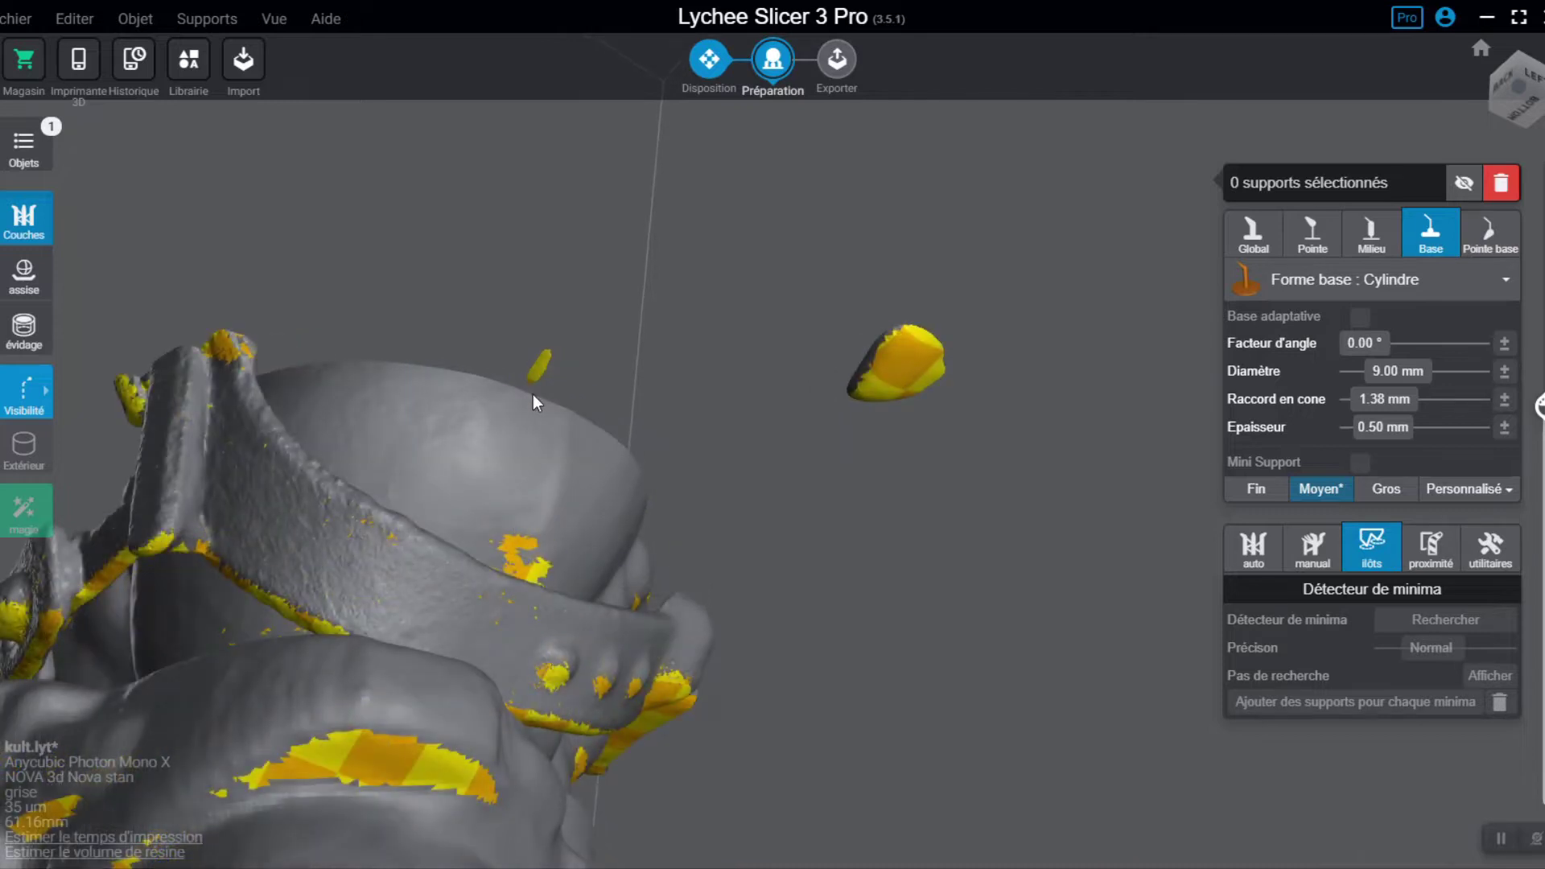
{"action": "left_click", "coordinate": [531, 394]}
{"action": "left_click", "coordinate": [544, 365]}
{"action": "mouse_move", "coordinate": [904, 367]}
{"action": "left_mouse_down"}
{"action": "mouse_move", "coordinate": [898, 383]}
{"action": "mouse_move", "coordinate": [912, 360]}
{"action": "left_mouse_up"}
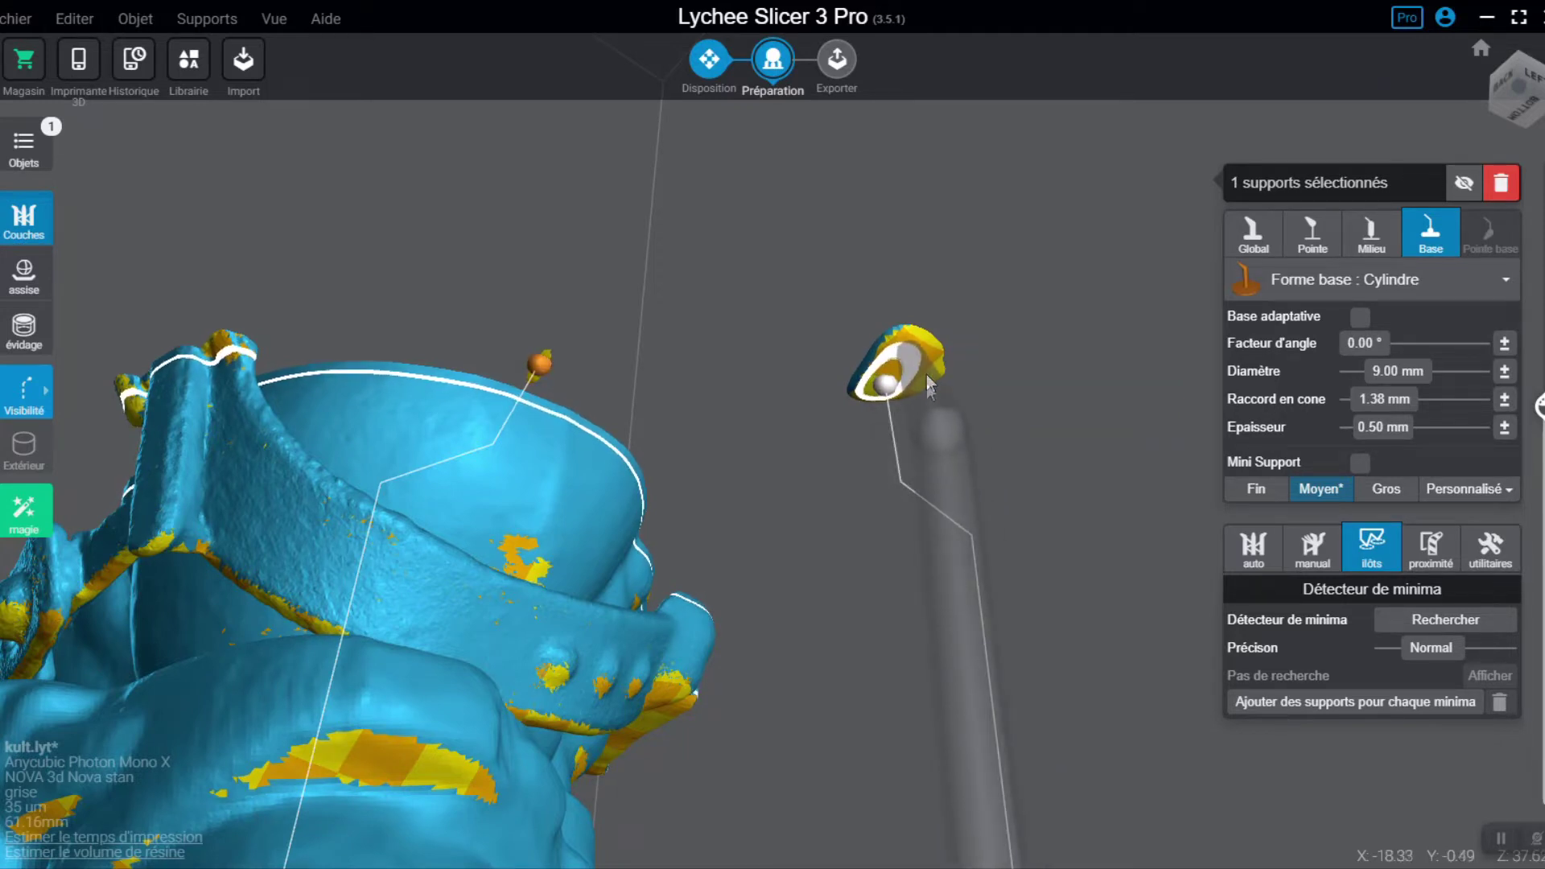
{"action": "left_click", "coordinate": [928, 384]}
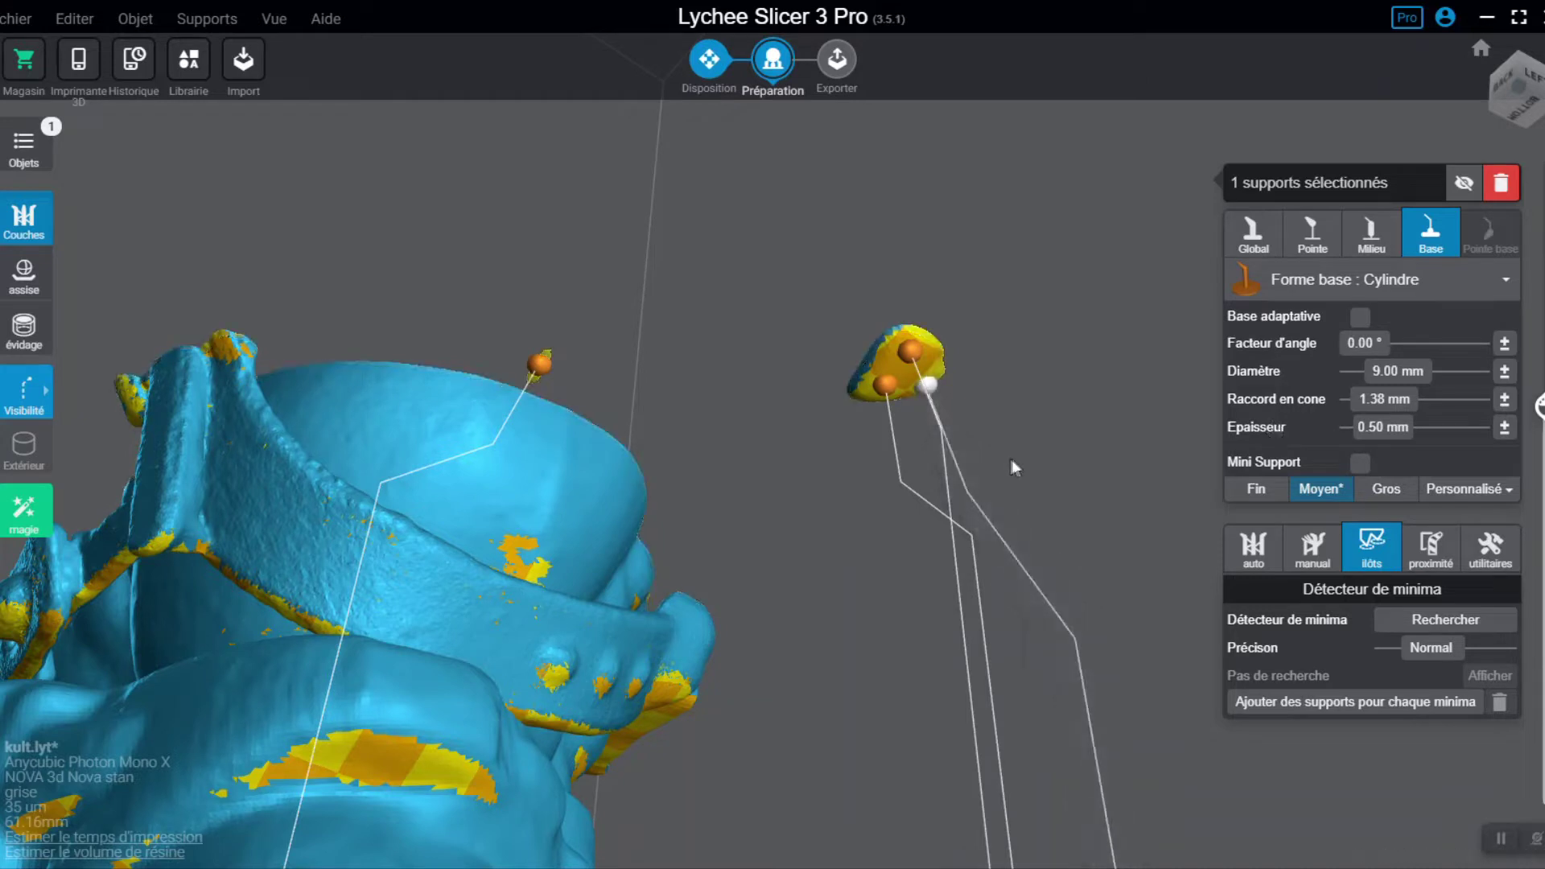
Step: Move up through the layers, adding two more supports along the narrow island beside the waist and one on the adjoining lump
{"action": "scroll", "coordinate": [552, 345], "scroll_direction": "up", "scroll_amount": 5, "text": "shift"}
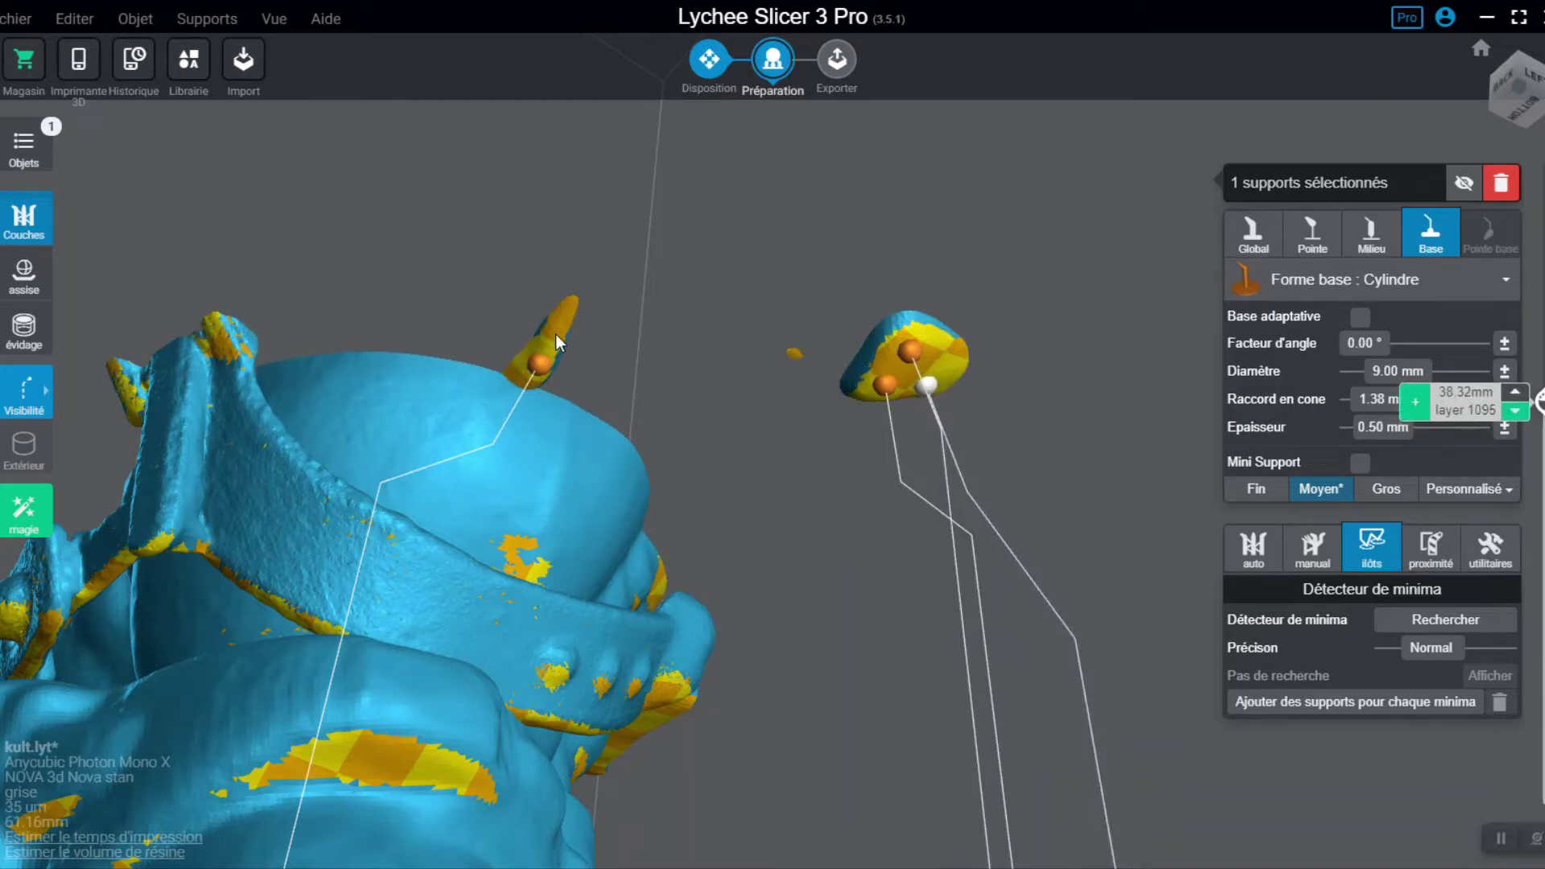
{"action": "scroll", "coordinate": [559, 331], "scroll_direction": "up", "scroll_amount": 10, "text": "shift"}
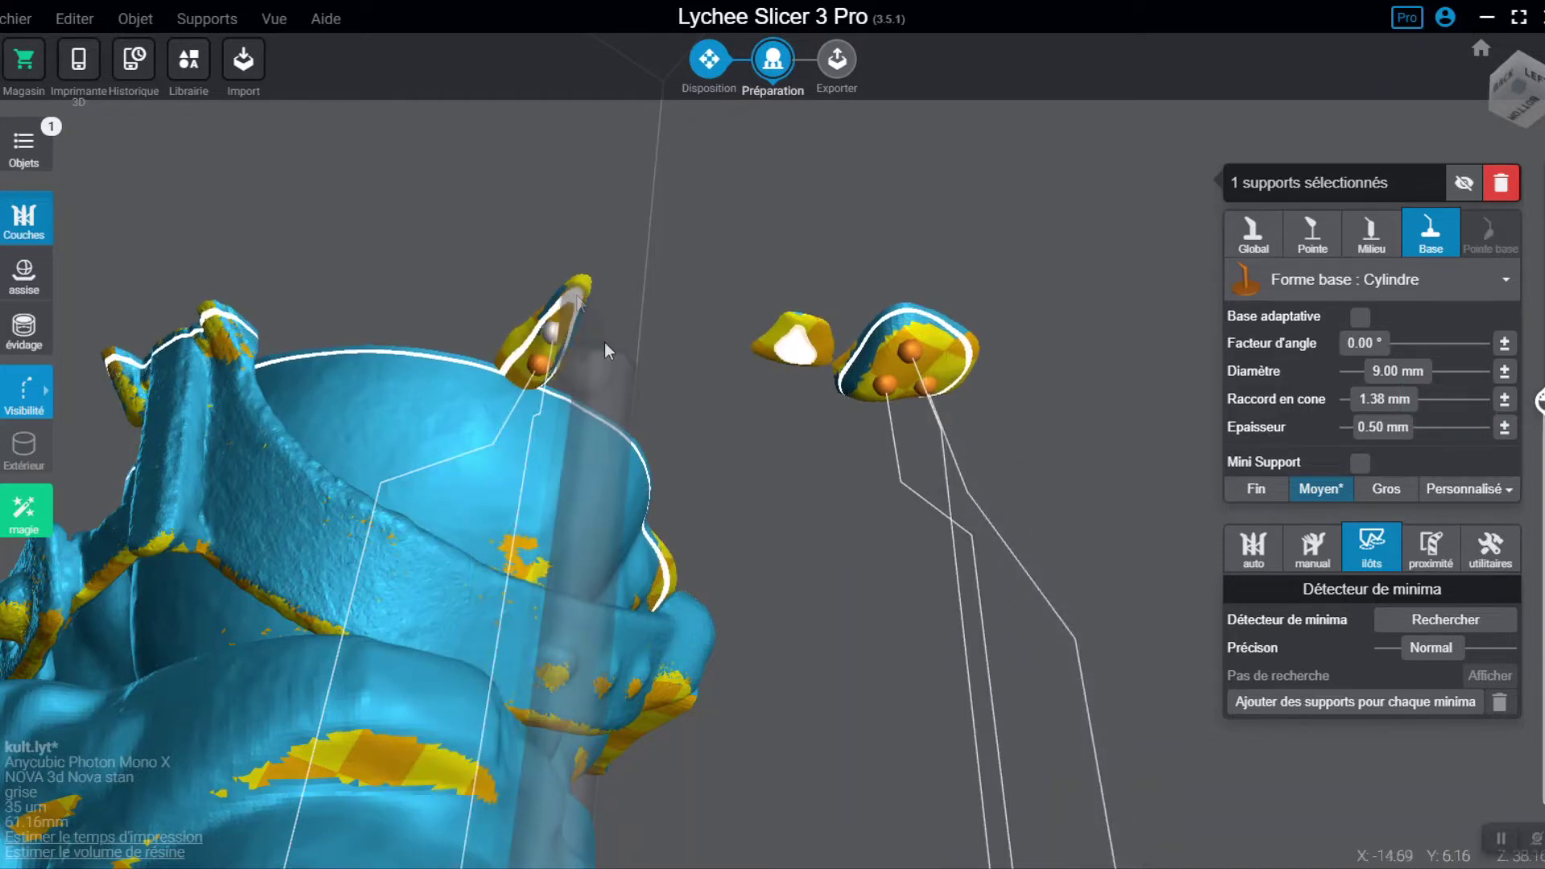
{"action": "left_click_drag", "start_coordinate": [569, 254], "coordinate": [598, 459]}
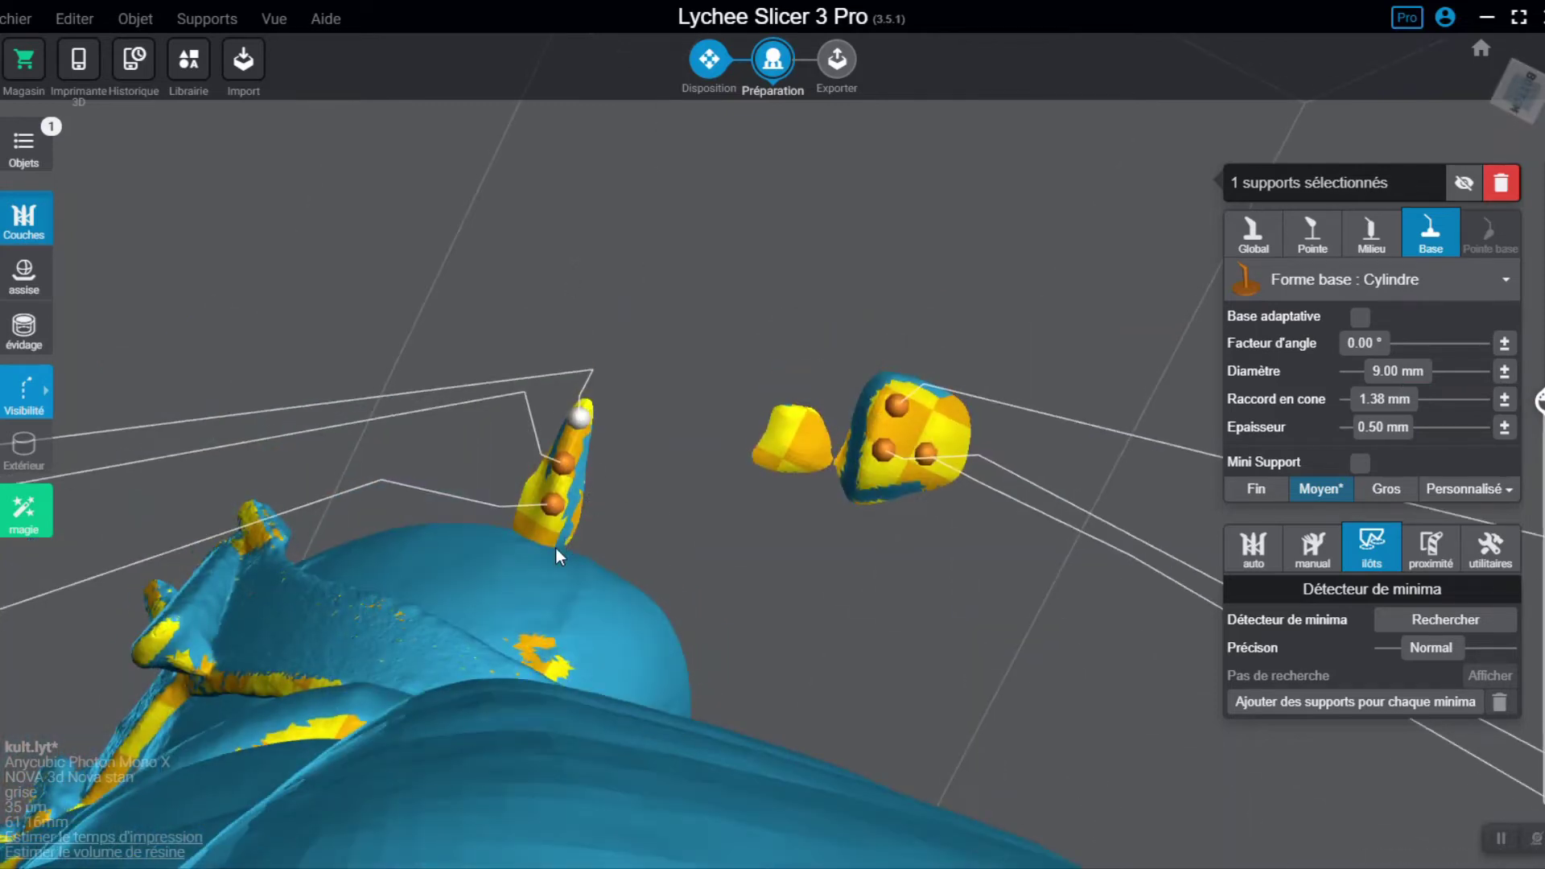
{"action": "scroll", "coordinate": [555, 538], "scroll_direction": "down", "scroll_amount": 8, "text": "shift"}
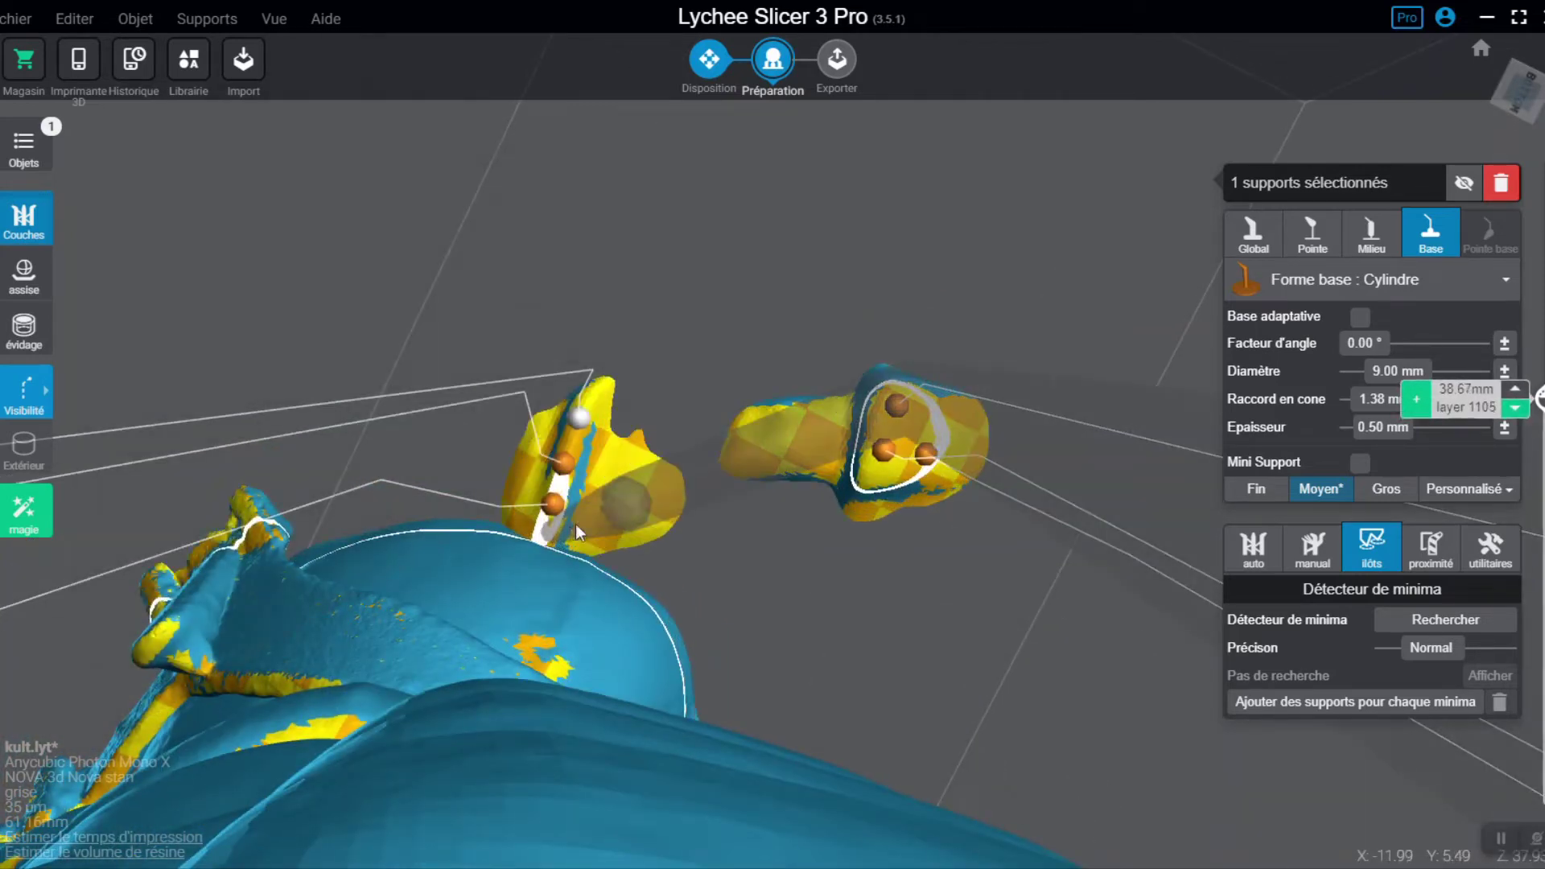
{"action": "scroll", "coordinate": [577, 524], "scroll_direction": "down", "scroll_amount": 3, "text": "shift"}
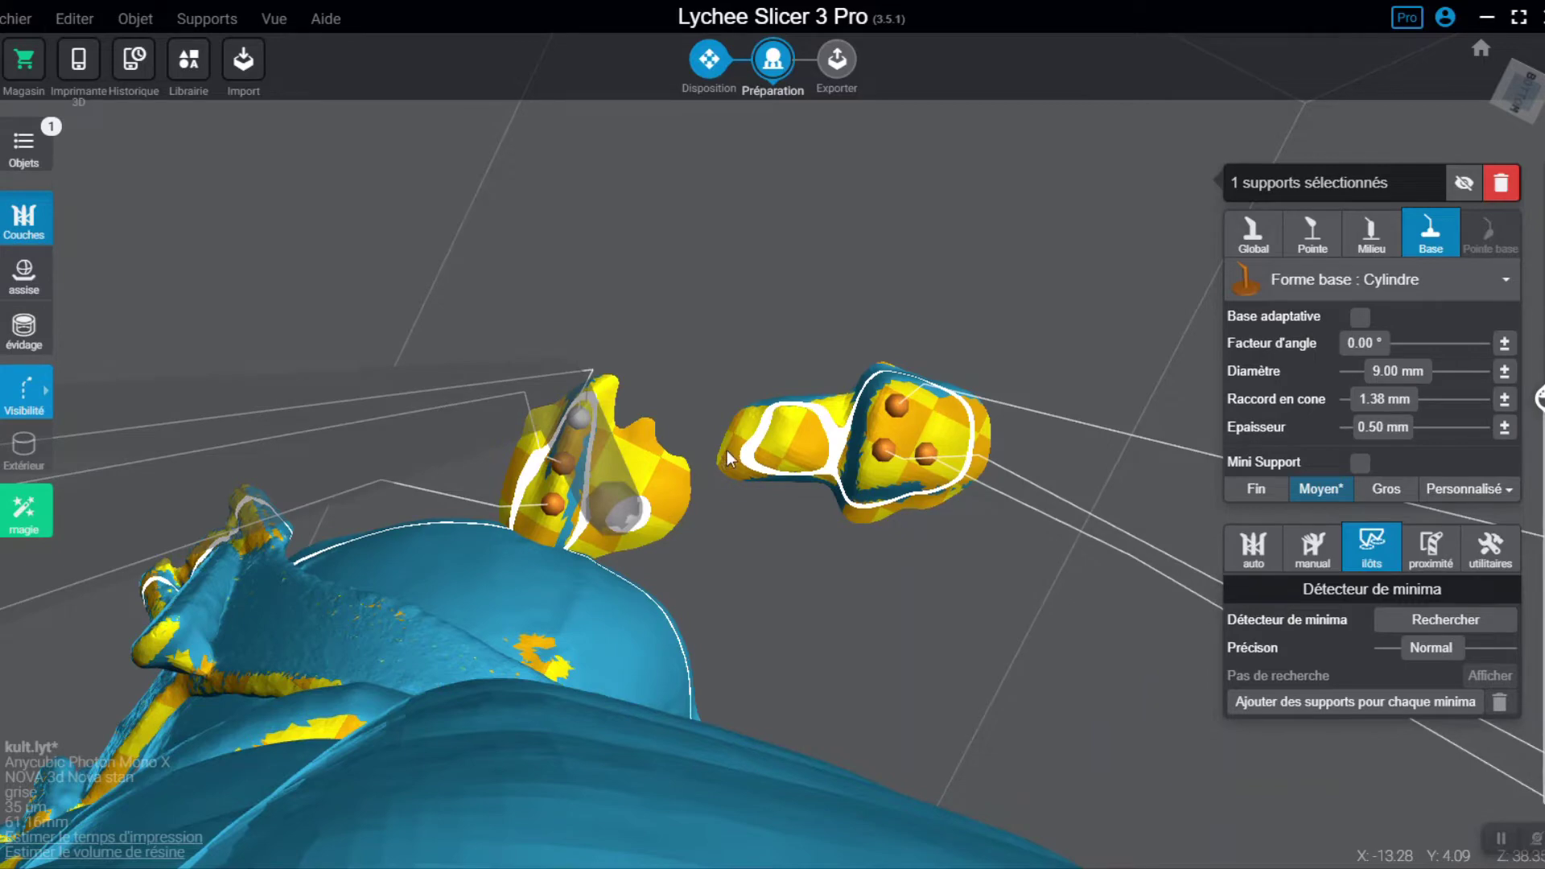
Step: Place two supports on the small section between the two floating islands and another on the lump nearest the waist
{"action": "left_click", "coordinate": [795, 438]}
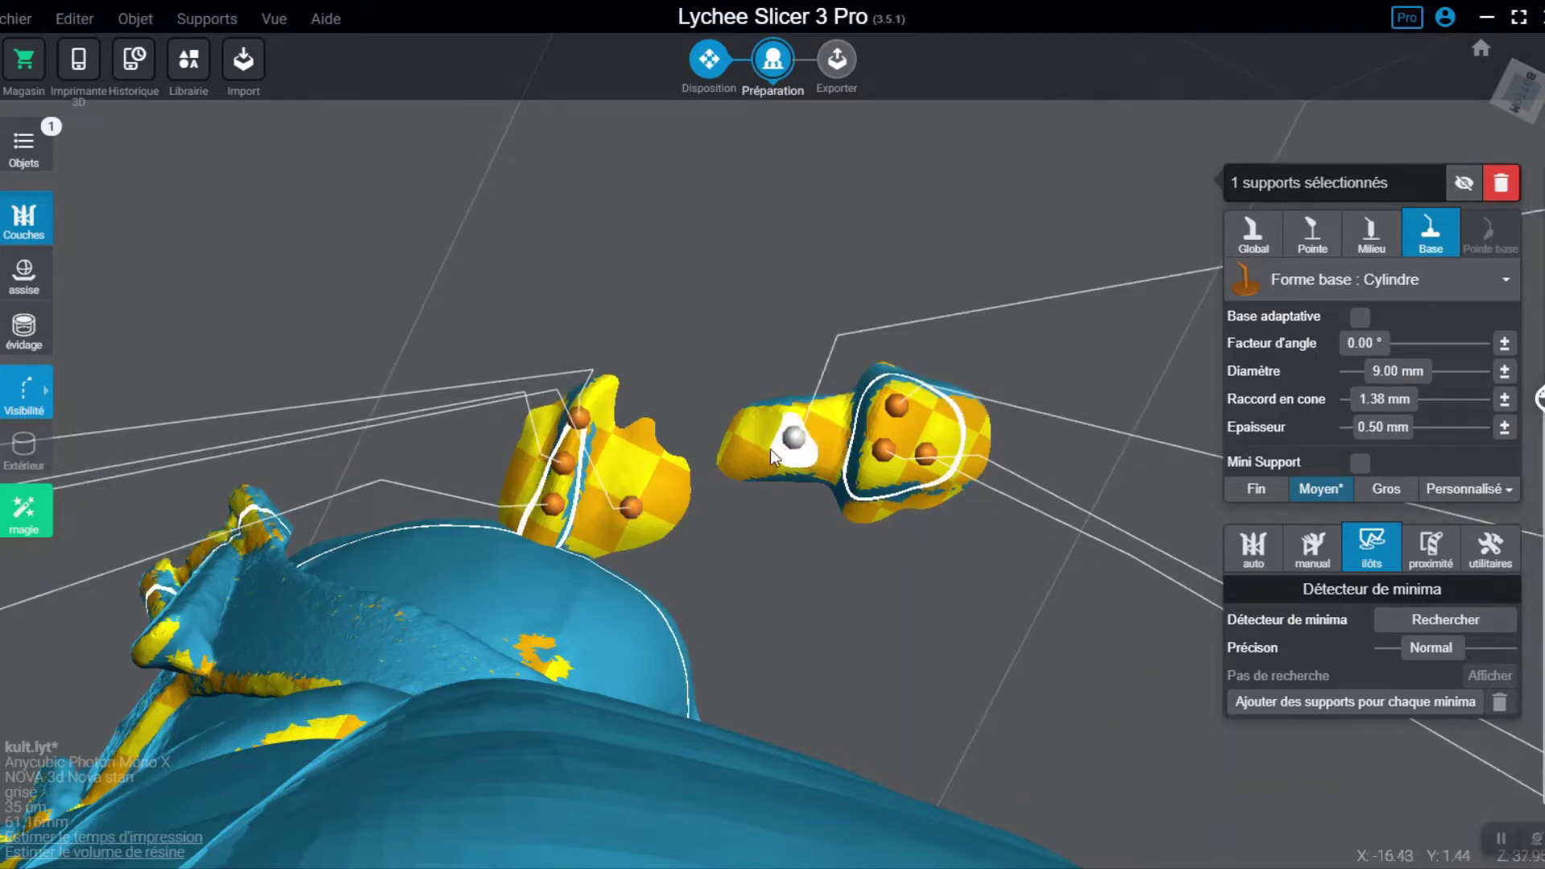
{"action": "scroll", "coordinate": [757, 450], "scroll_direction": "down", "scroll_amount": 3, "text": "shift"}
{"action": "left_click", "coordinate": [746, 449]}
{"action": "left_click", "coordinate": [649, 468]}
{"action": "scroll", "coordinate": [814, 392], "scroll_direction": "up", "scroll_amount": 3, "text": "shift"}
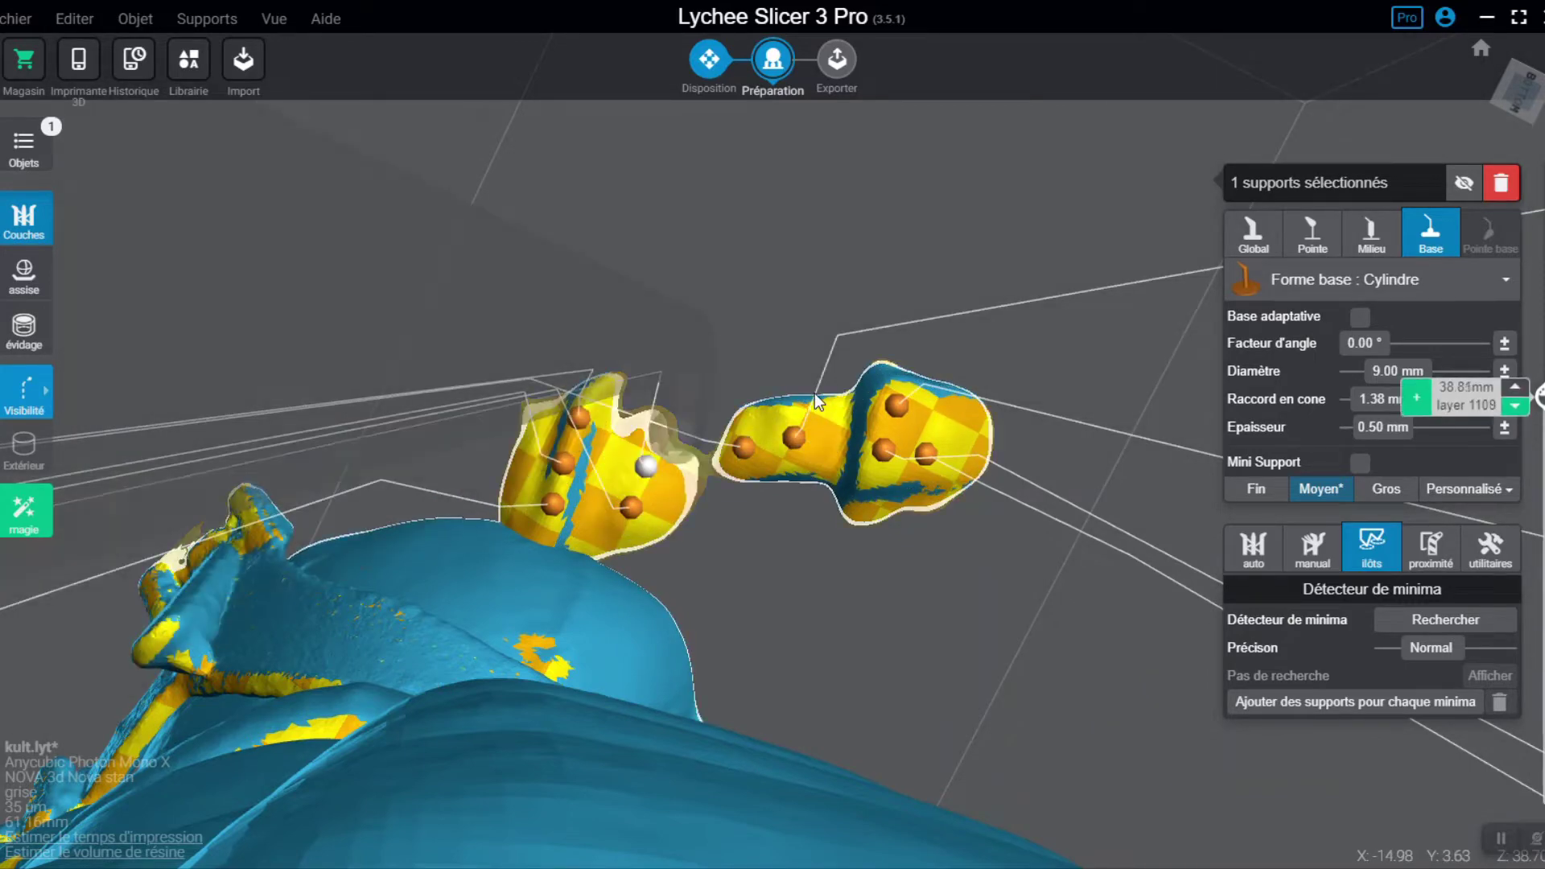
Step: Add one support near the junction of the islands and two on the outer edges of the outer island as its layers grow
{"action": "left_click", "coordinate": [683, 427]}
{"action": "scroll", "coordinate": [918, 512], "scroll_direction": "up", "scroll_amount": 4, "text": "shift"}
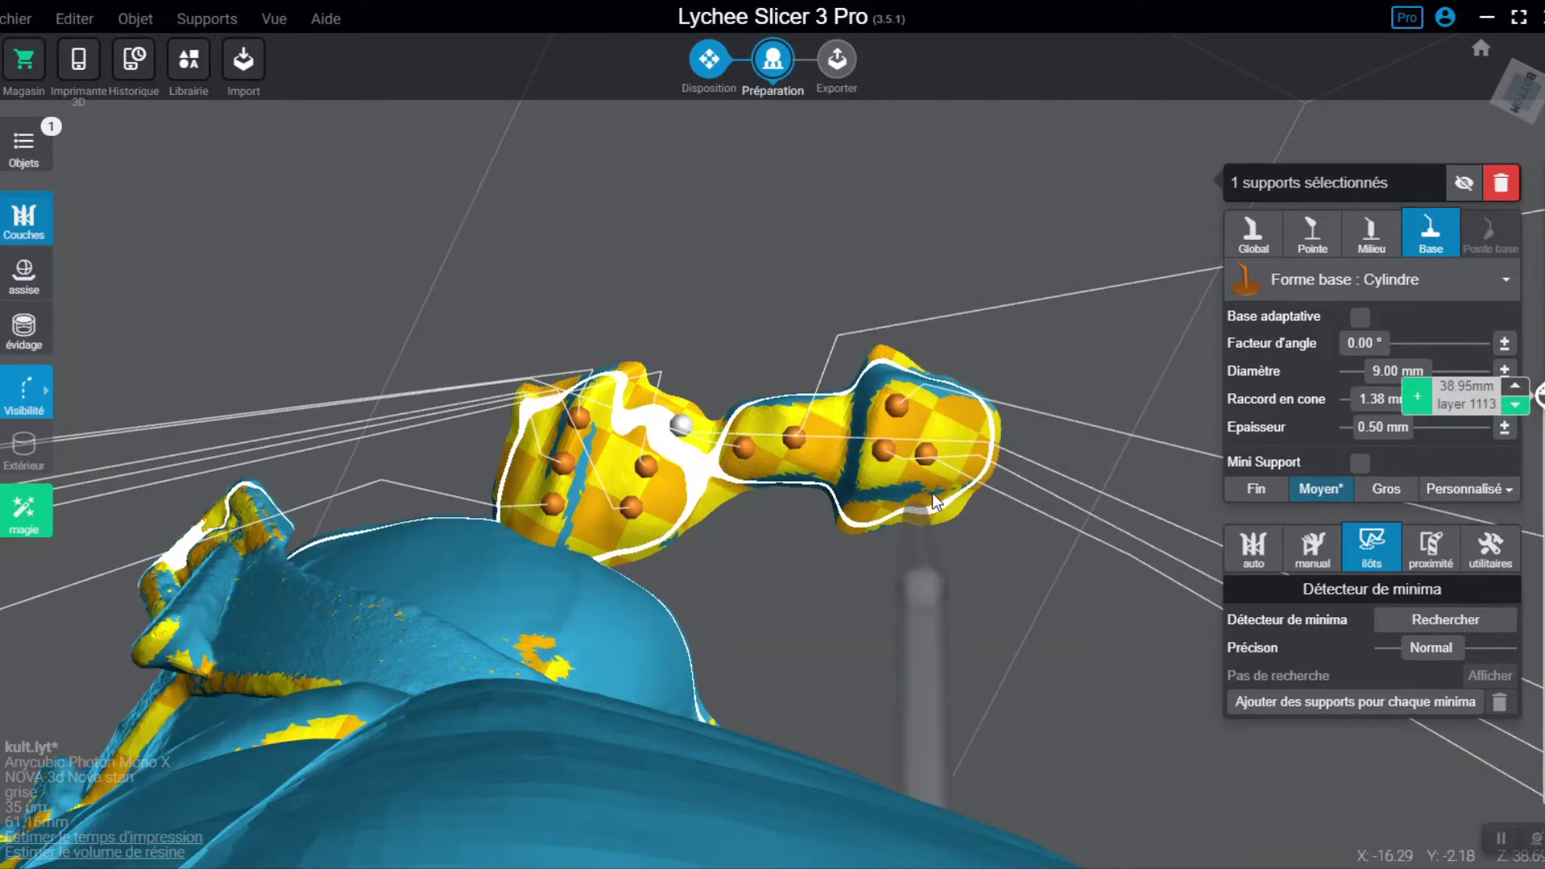
{"action": "left_click", "coordinate": [987, 447]}
{"action": "scroll", "coordinate": [921, 518], "scroll_direction": "up", "scroll_amount": 4, "text": "shift"}
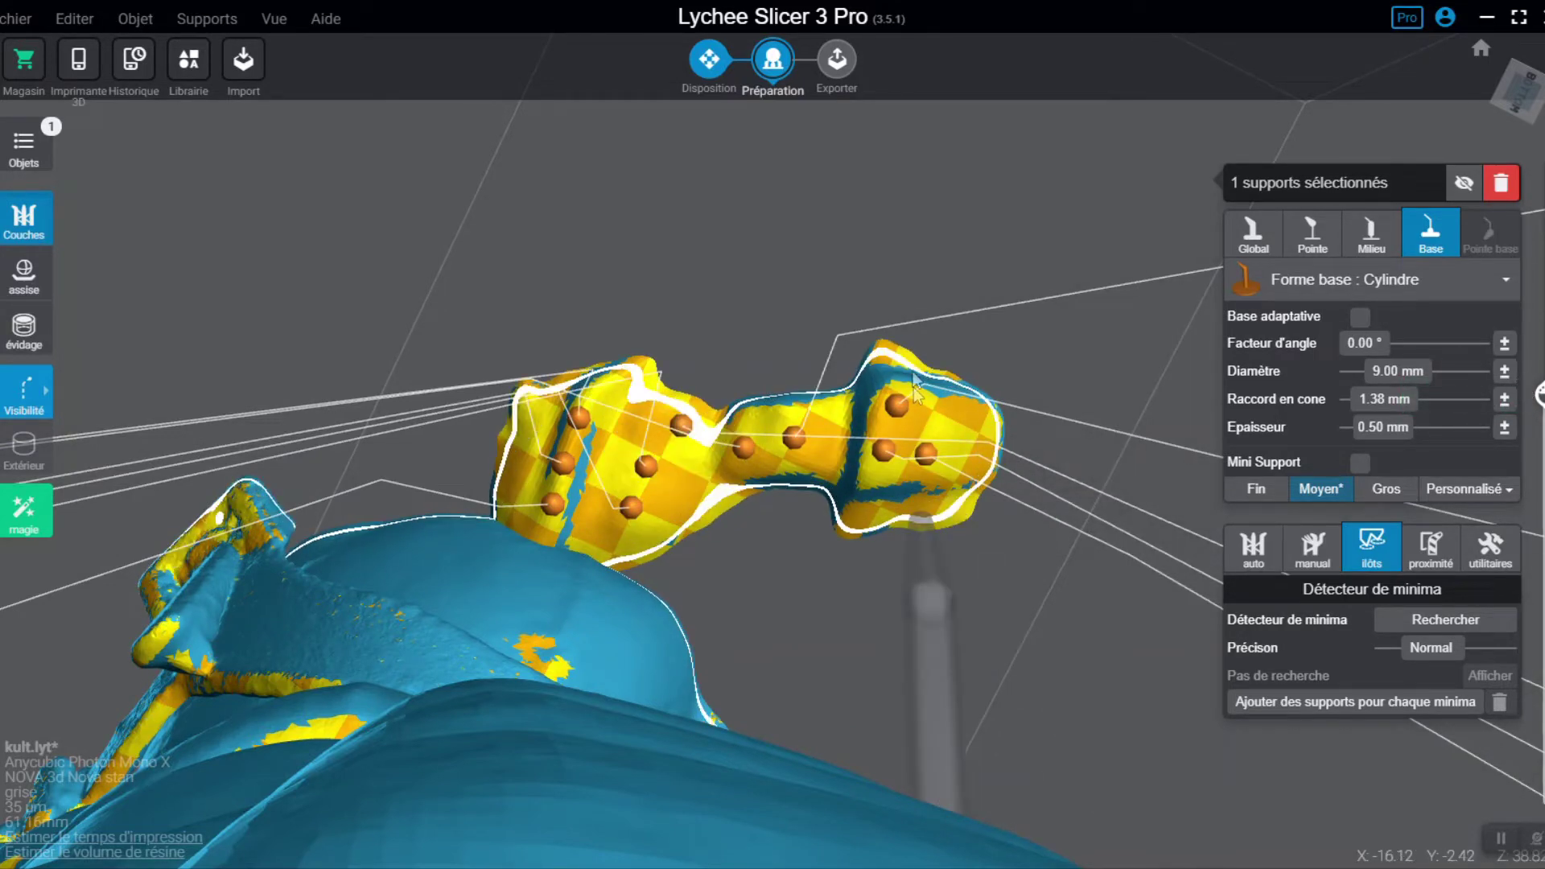
{"action": "left_click", "coordinate": [898, 359]}
{"action": "right_click_drag", "start_coordinate": [899, 359], "coordinate": [1087, 389]}
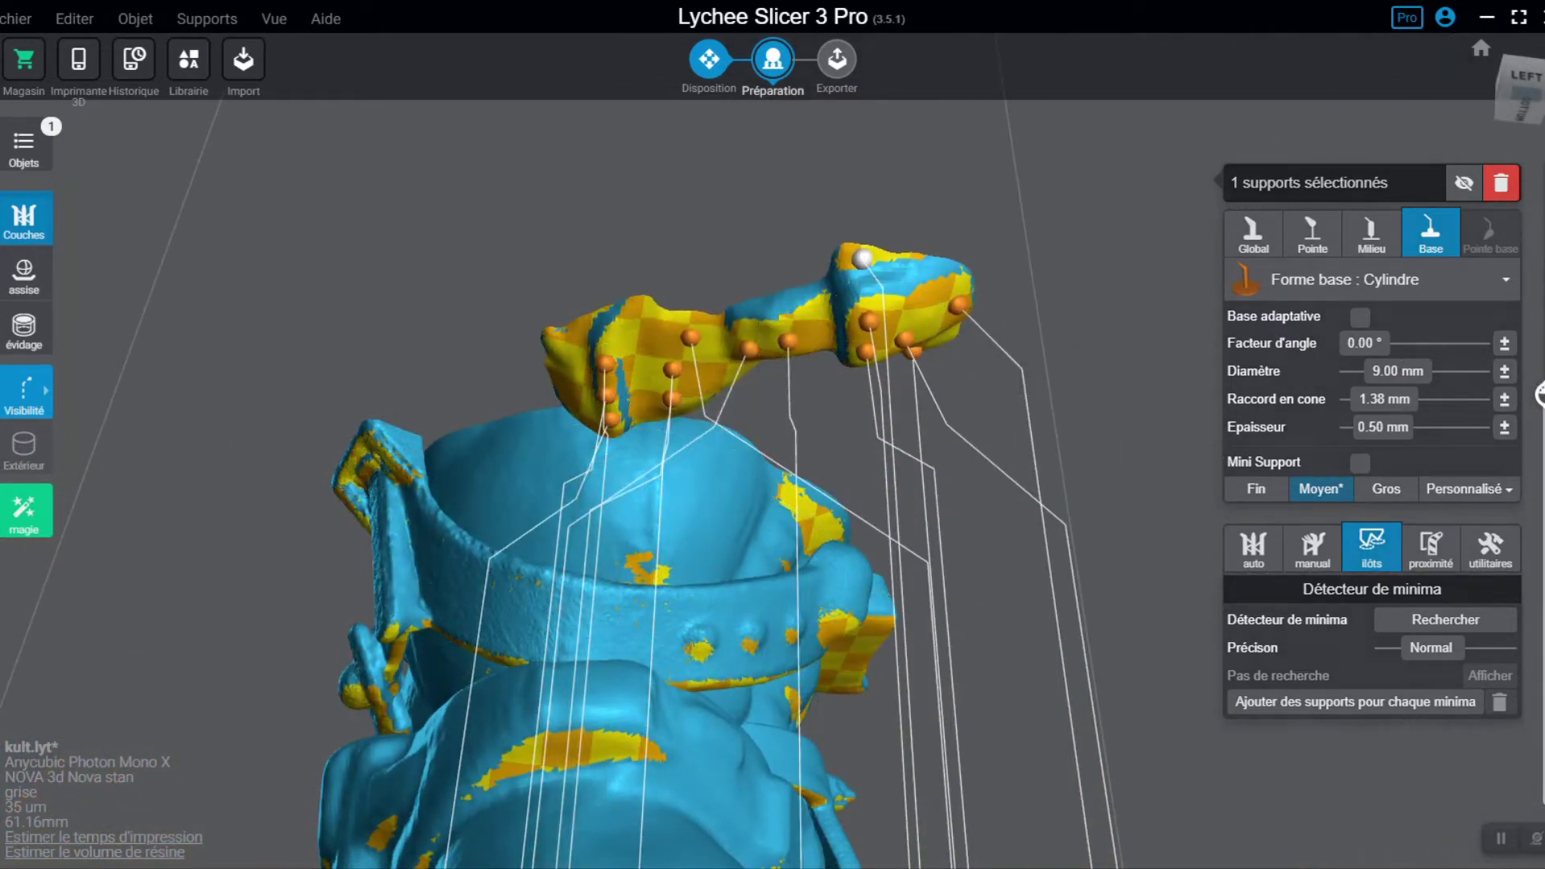
Step: Find where the new island beyond the forearm starts, near layer 1123 (39.30 mm), and place one support on its lowest point
{"action": "key", "text": "Escape"}
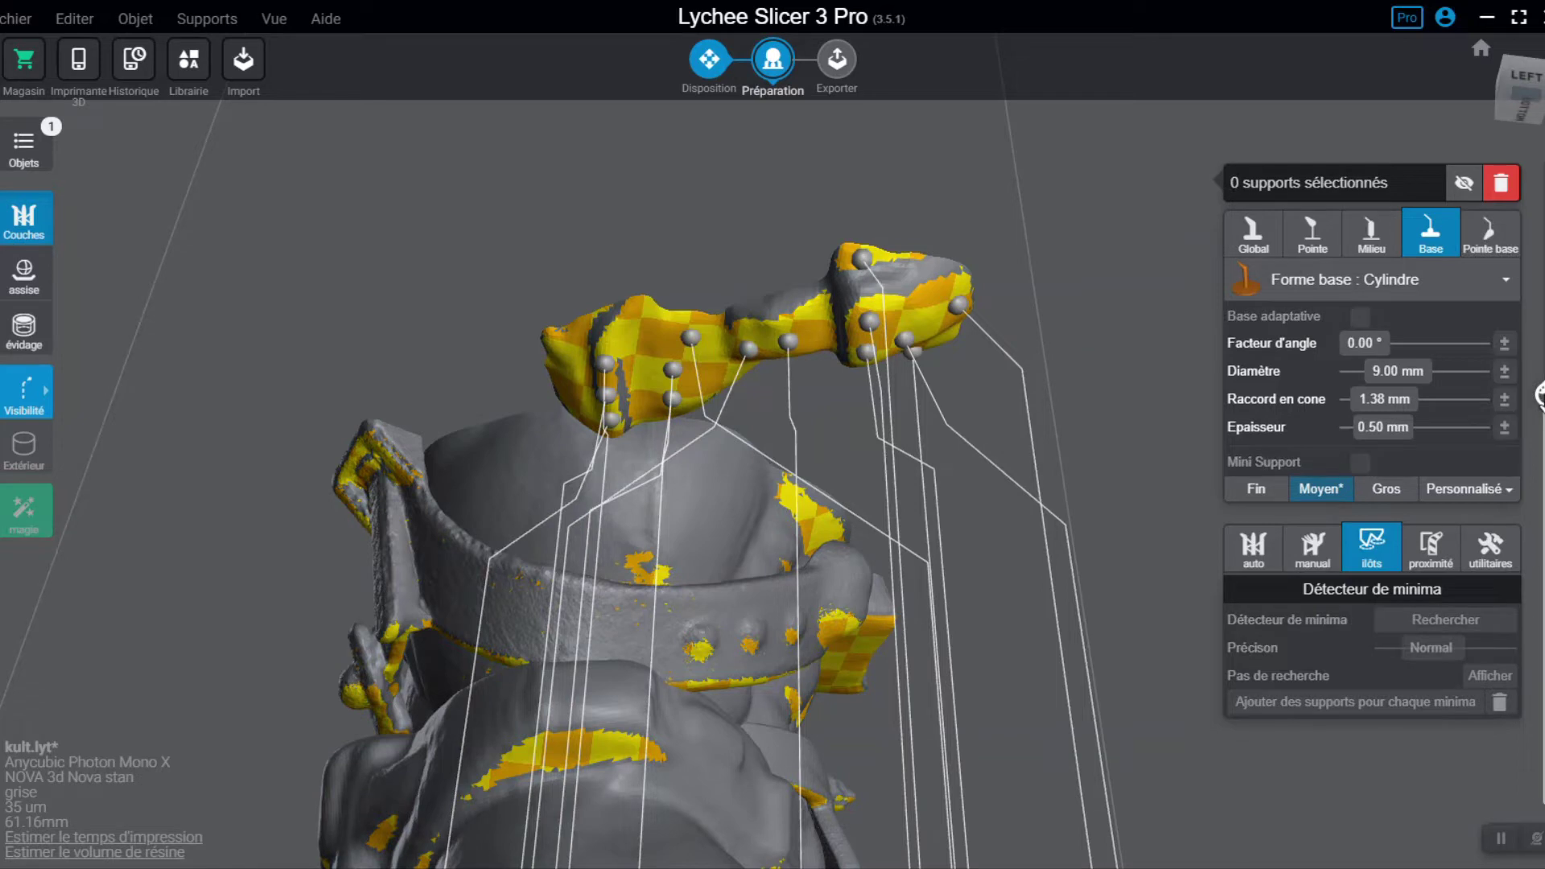
{"action": "left_click_drag", "start_coordinate": [1540, 394], "coordinate": [1539, 387]}
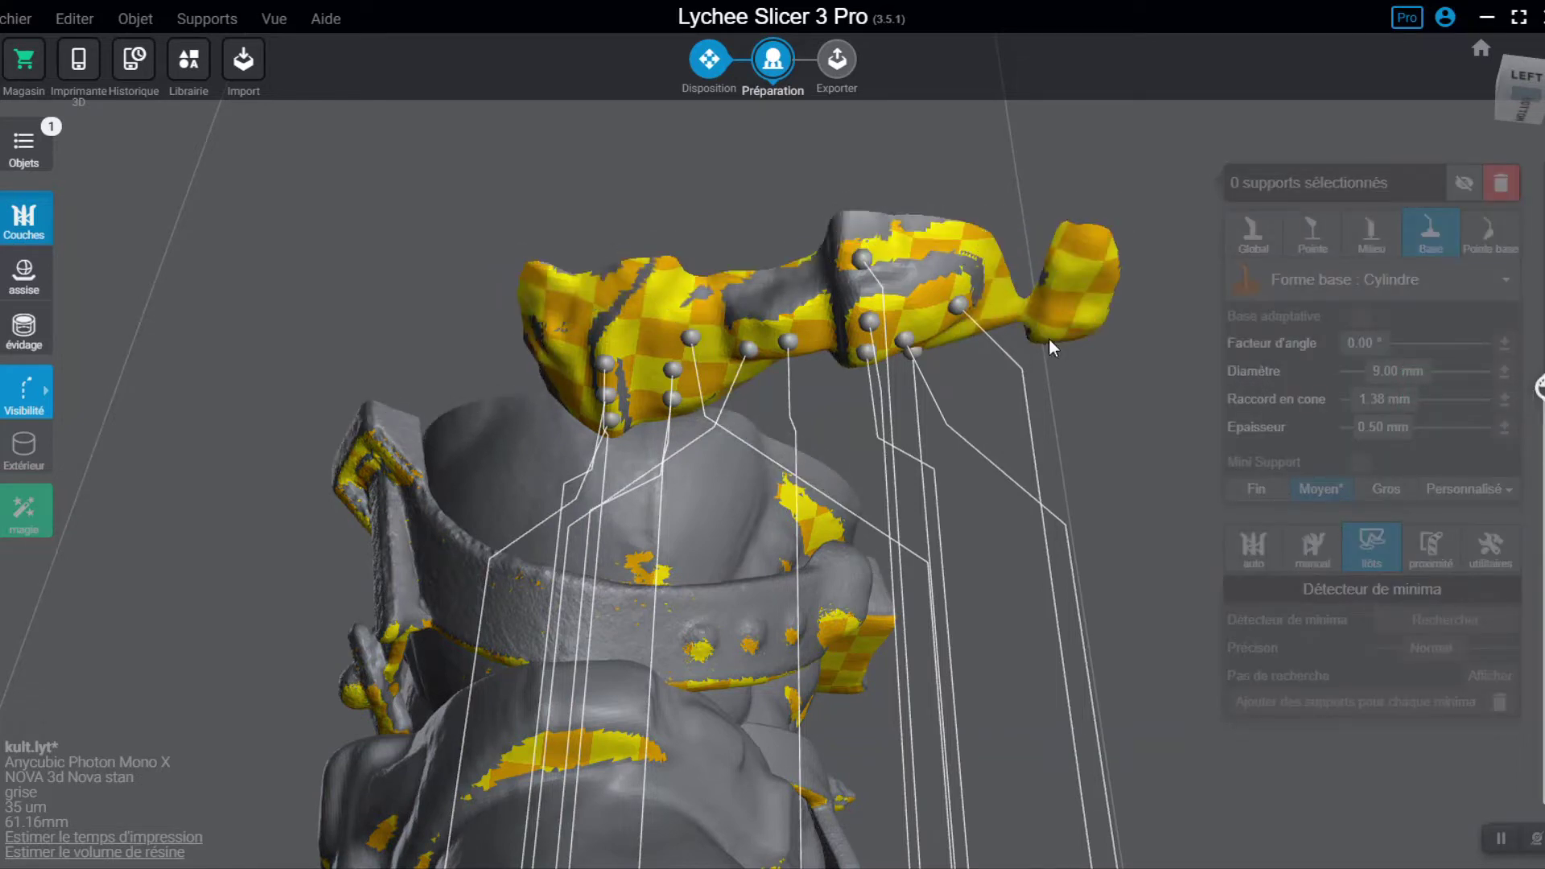
{"action": "left_click", "coordinate": [1060, 330]}
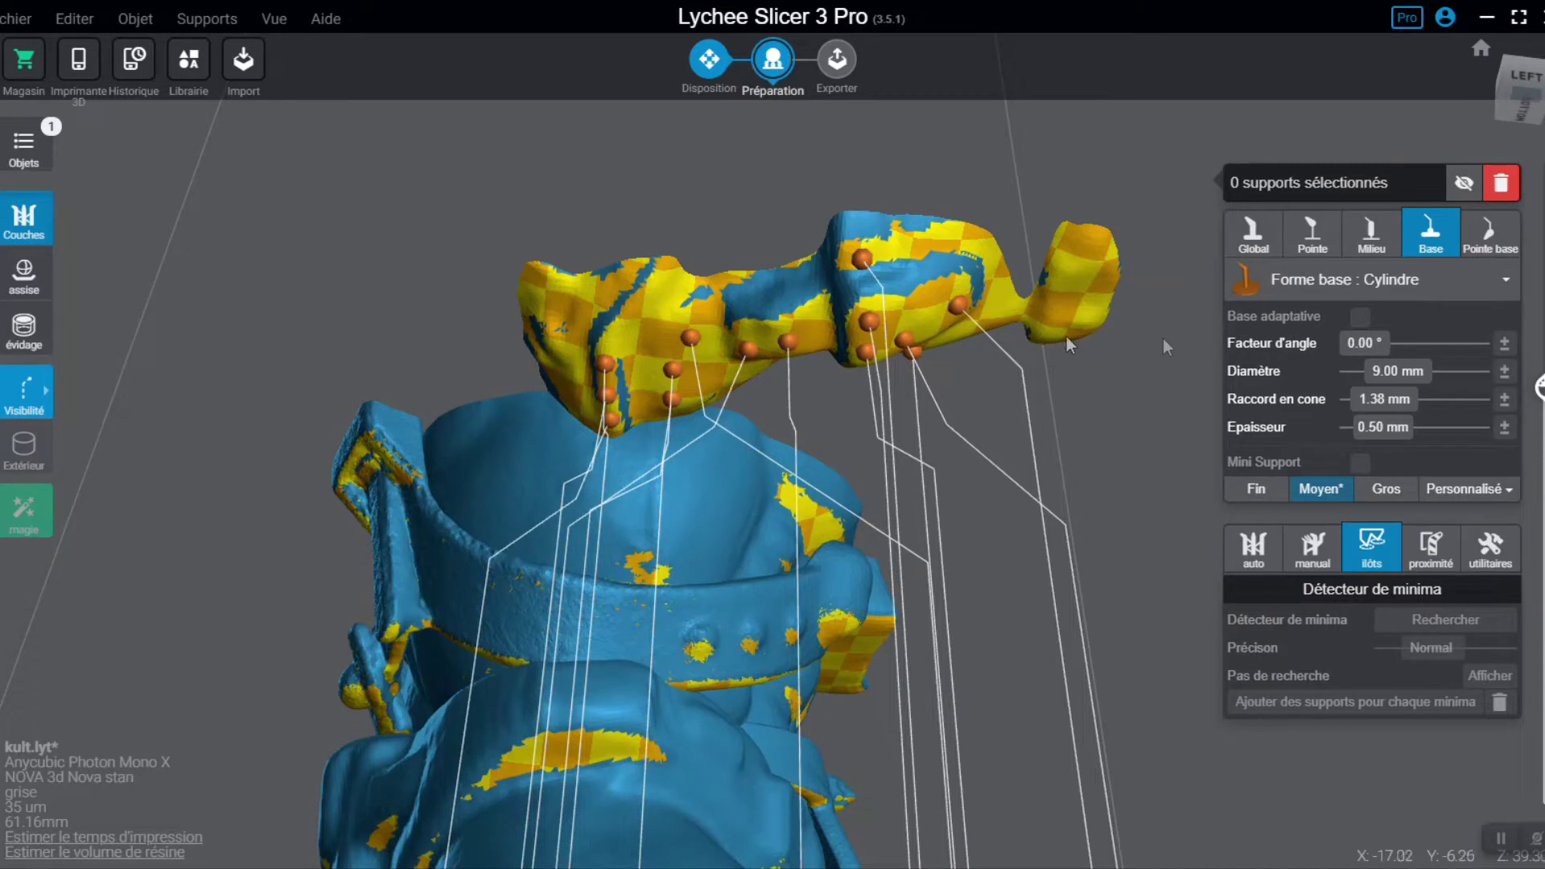
{"action": "left_click", "coordinate": [1068, 338]}
{"action": "key", "text": "Down"}
{"action": "key", "text": "Down"}
{"action": "key", "text": "Down"}
{"action": "key", "text": "Down"}
{"action": "key", "text": "Down"}
{"action": "key", "text": "Down"}
{"action": "key", "text": "Down"}
{"action": "key", "text": "Down"}
{"action": "key", "text": "Down"}
{"action": "key", "text": "Down"}
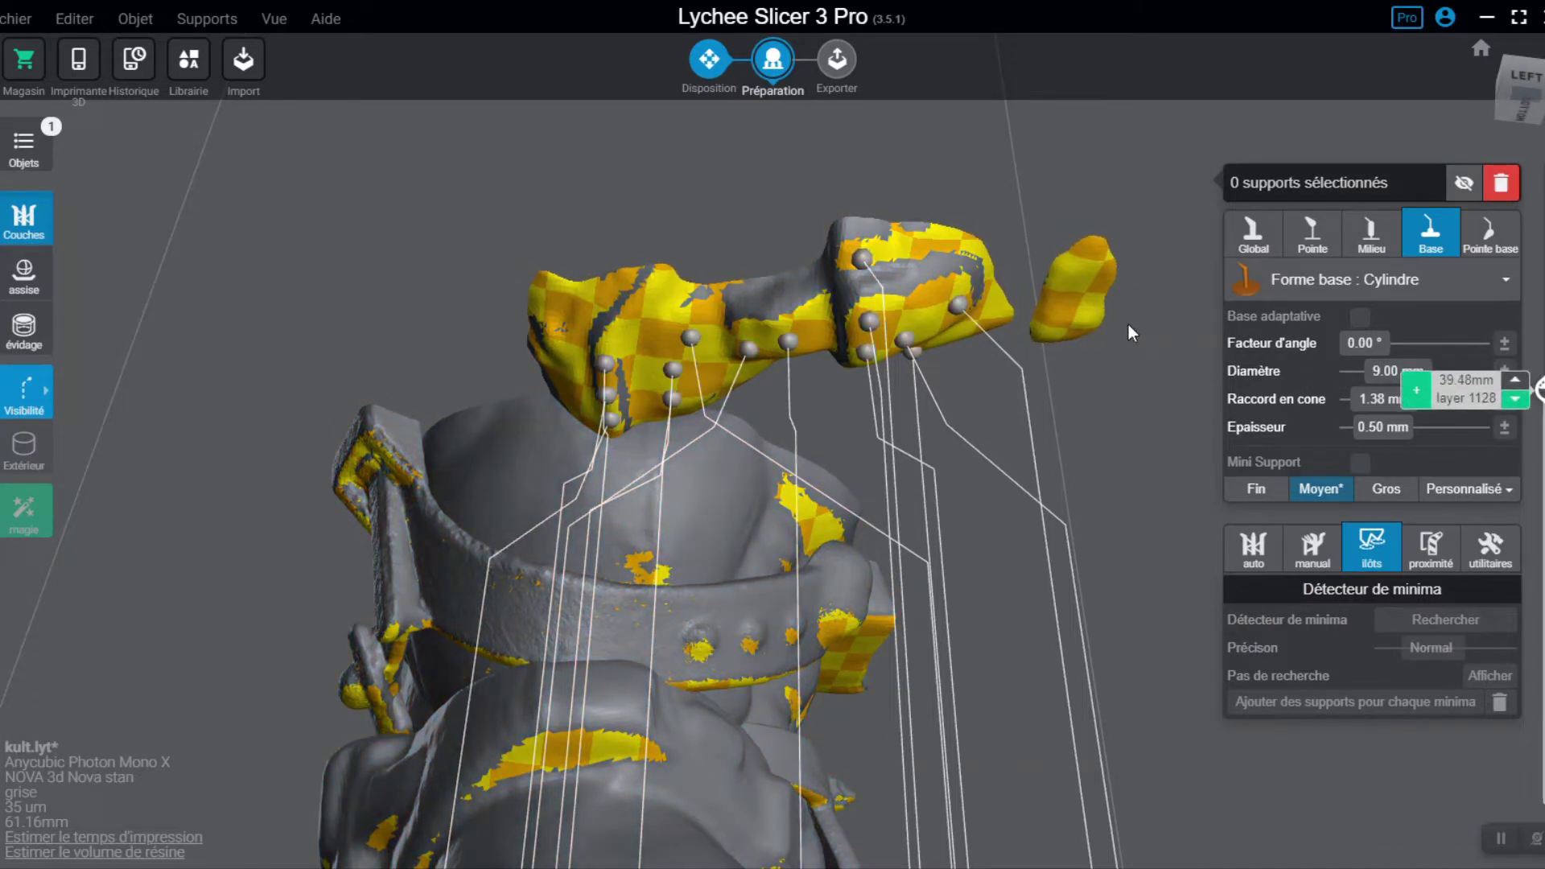
{"action": "key", "text": "Down"}
{"action": "left_click", "coordinate": [1054, 326]}
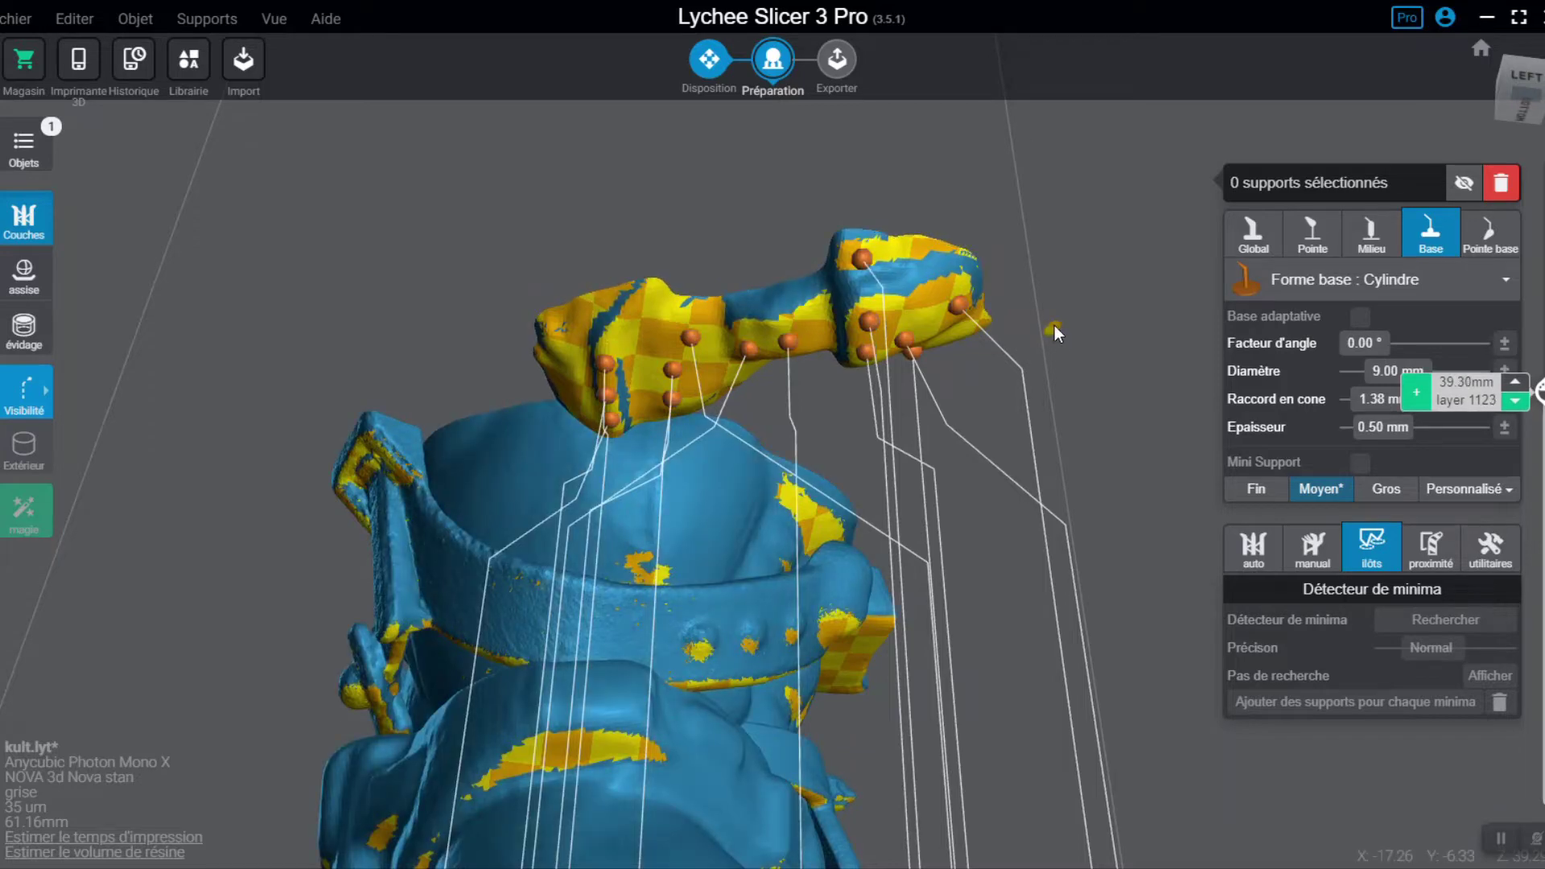
{"action": "left_click", "coordinate": [1052, 330]}
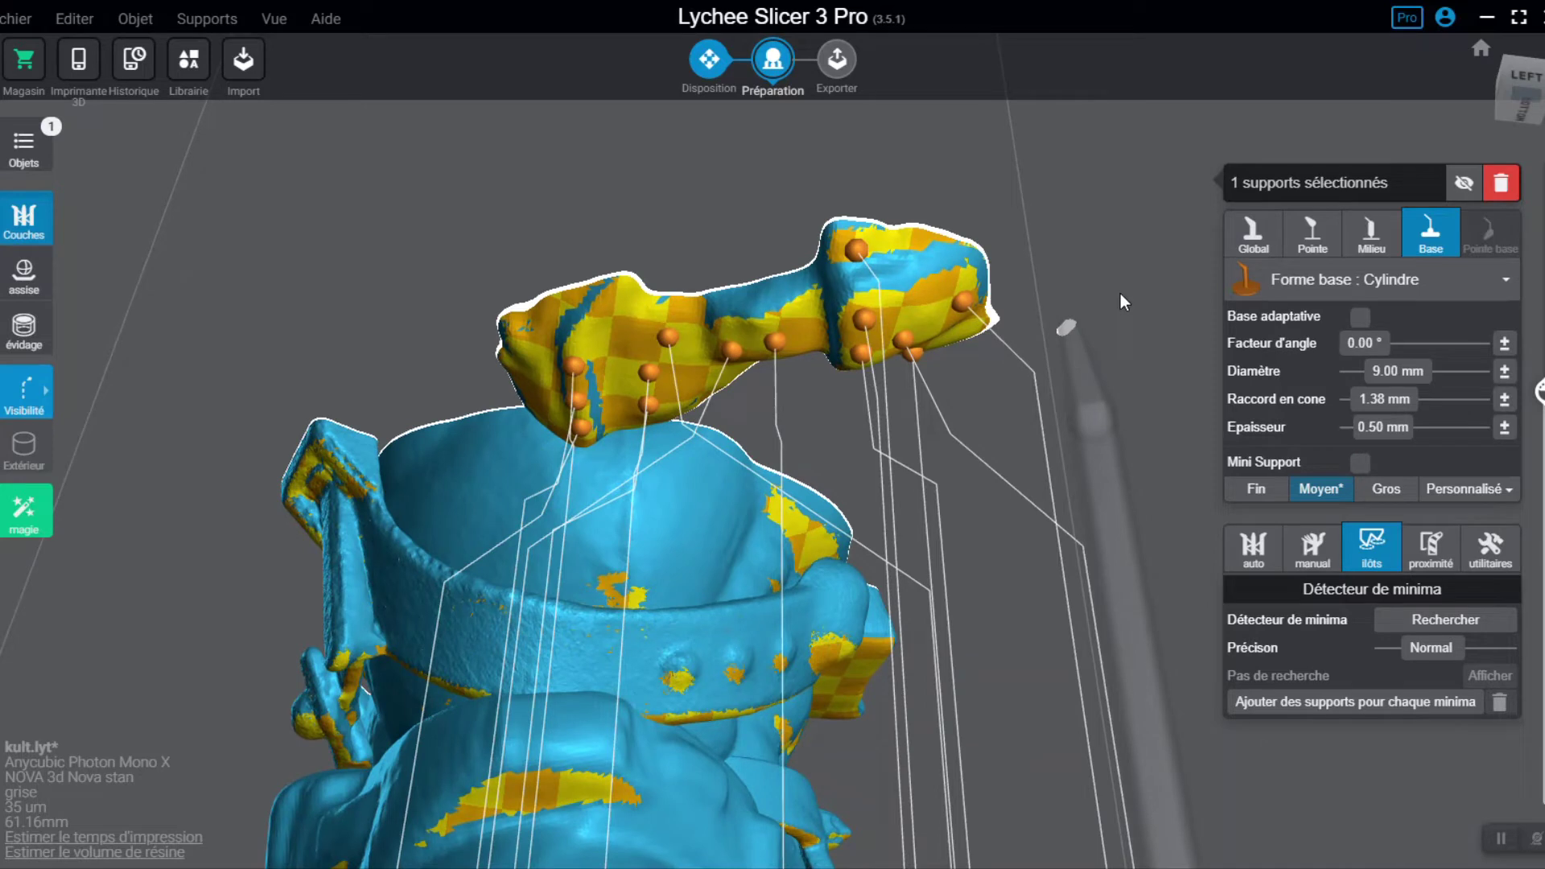
Step: Move up to layer 1138 (39.83 mm), adding two more supports on the growing island beyond the forearm
{"action": "key", "text": "Up"}
{"action": "key", "text": "Up"}
{"action": "key", "text": "Up"}
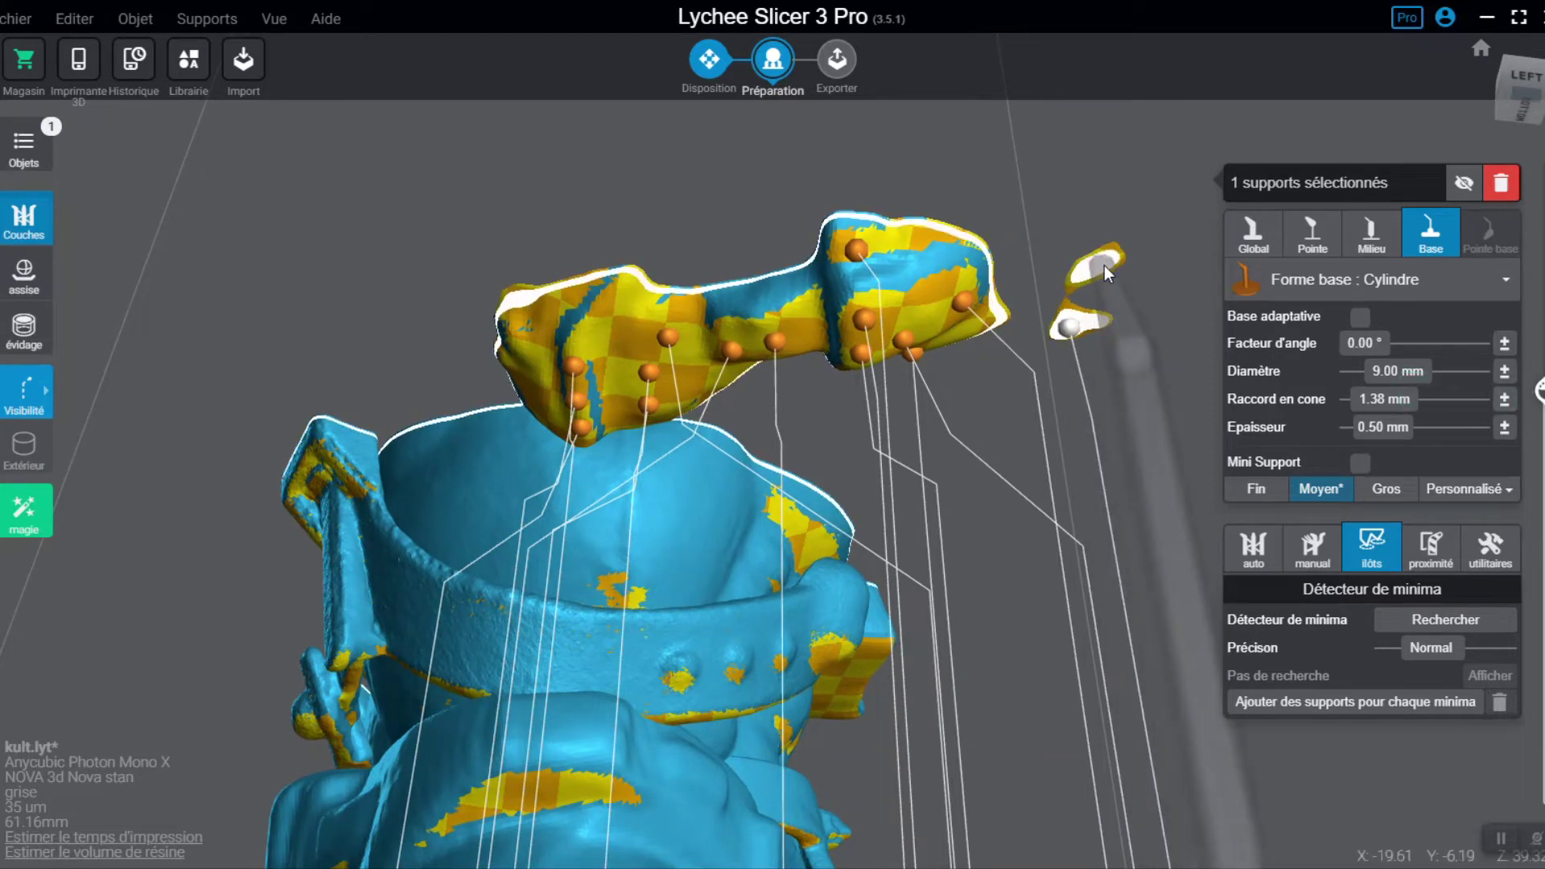
{"action": "key", "text": "Up"}
{"action": "key", "text": "Up"}
{"action": "key", "text": "Up"}
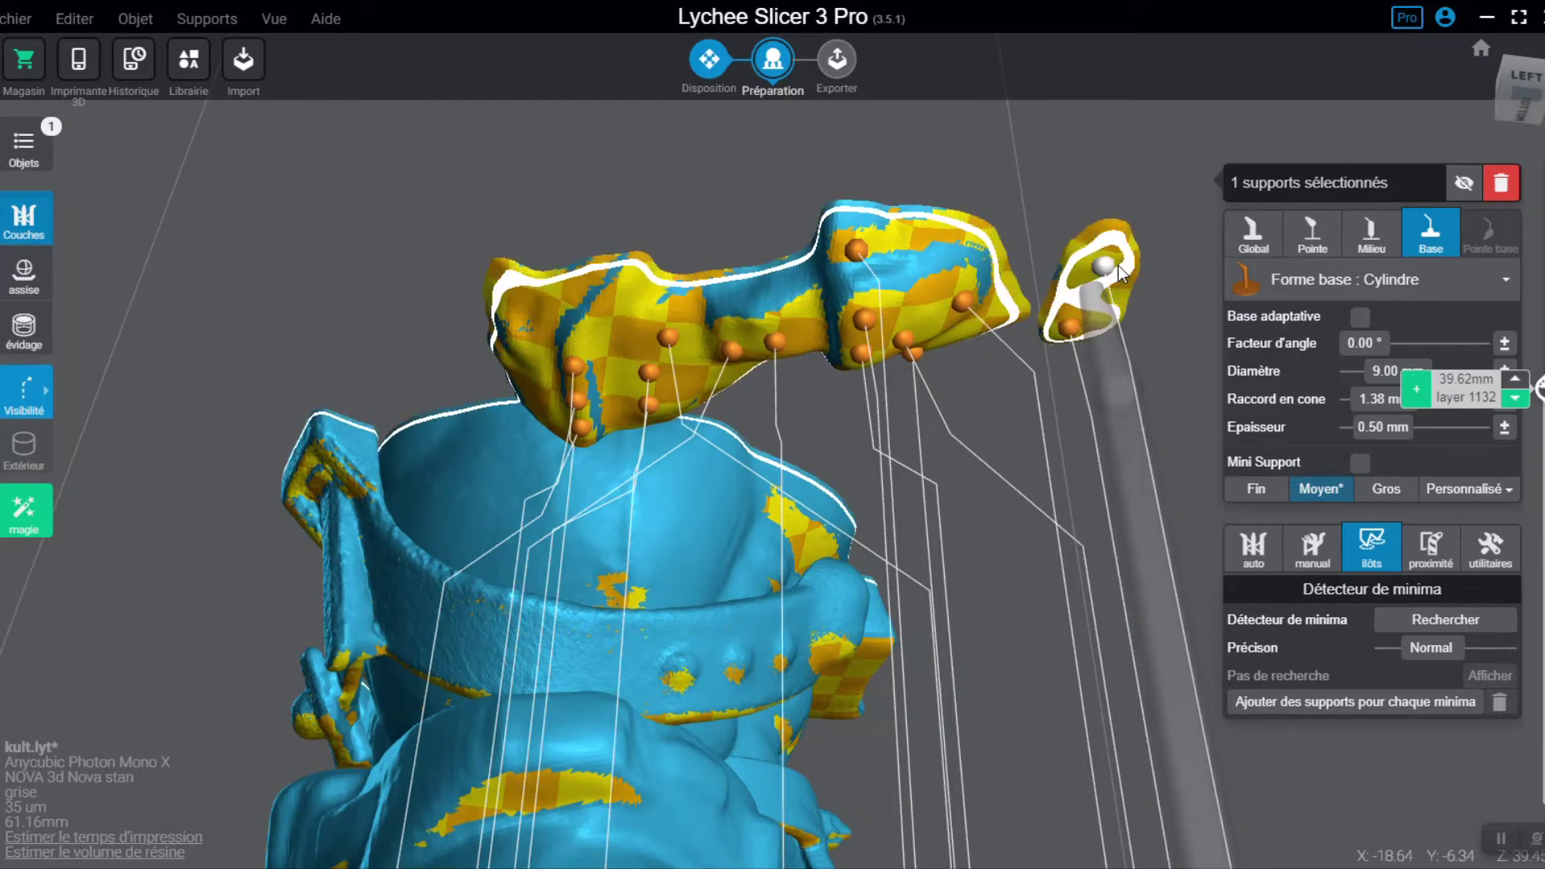
{"action": "key", "text": "Up"}
{"action": "key", "text": "Up"}
{"action": "key", "text": "Up"}
{"action": "key", "text": "Up"}
{"action": "key", "text": "Up"}
{"action": "key", "text": "Up"}
{"action": "key", "text": "Up"}
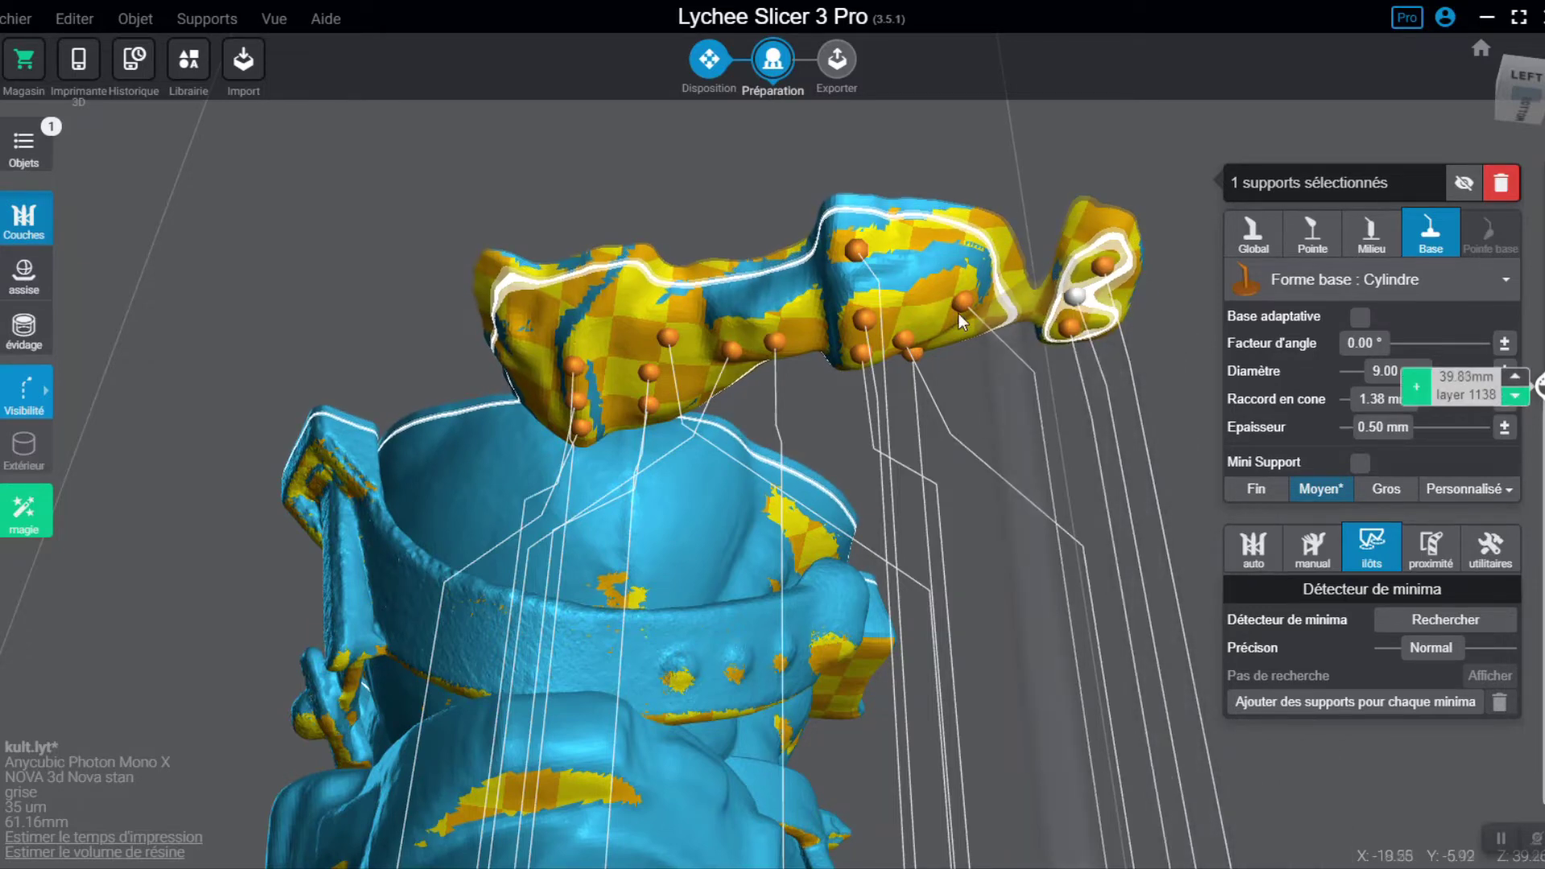
Step: Continue up through the layers past 40.46 mm (layer 1156) and place one support on the new outermost island
{"action": "key", "text": "Up"}
{"action": "key", "text": "Up"}
{"action": "key", "text": "Up"}
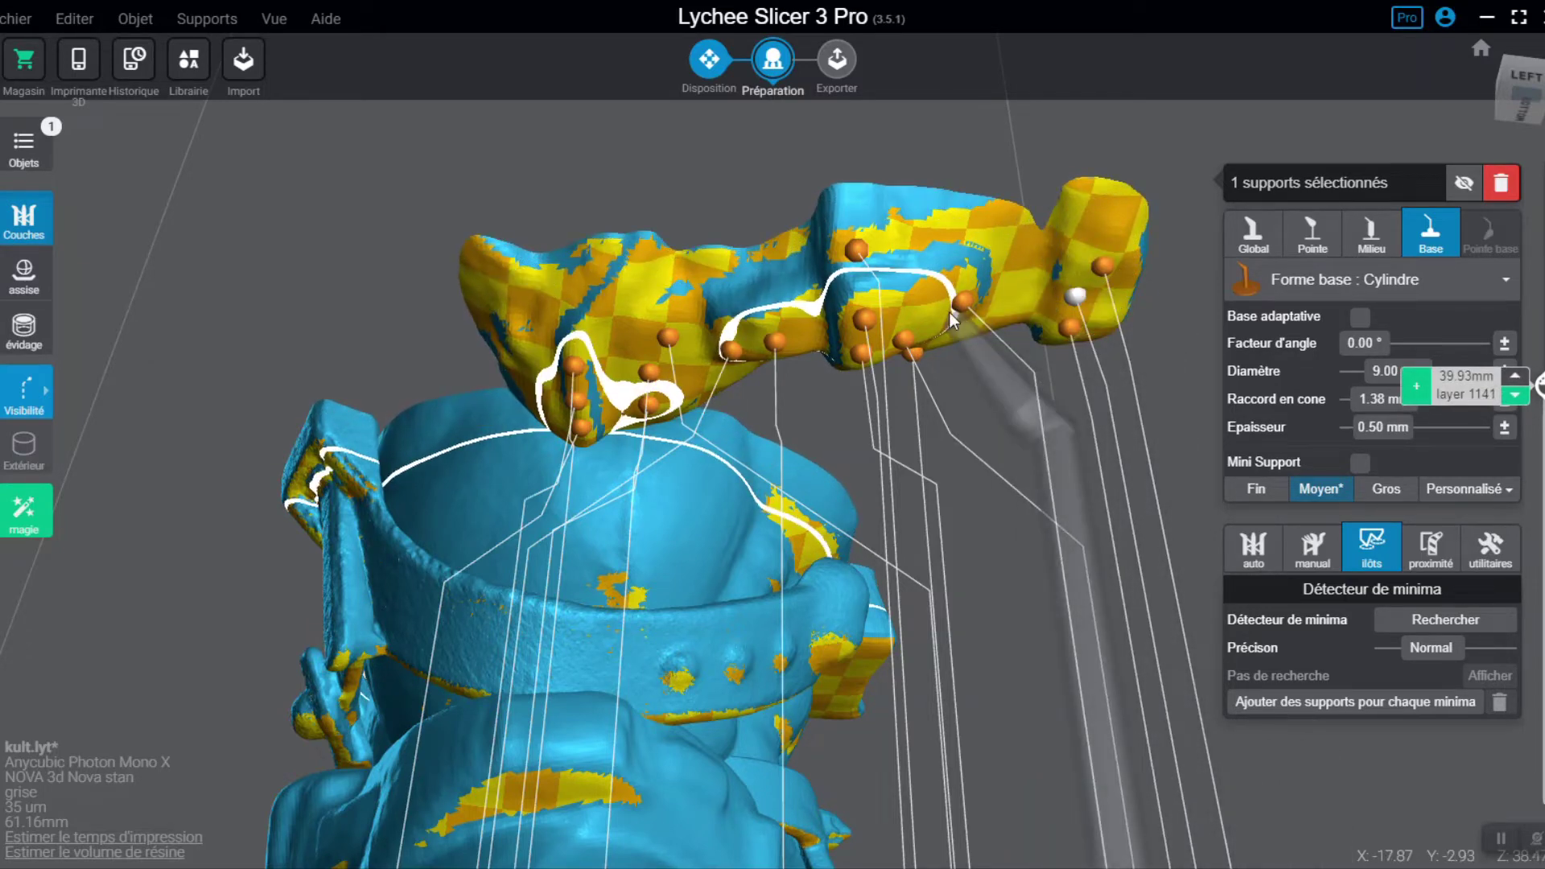
{"action": "key", "text": "Up"}
{"action": "key", "text": "Up"}
{"action": "key", "text": "Up"}
{"action": "key", "text": "Up"}
{"action": "key", "text": "Up"}
{"action": "key", "text": "Up"}
{"action": "key", "text": "Up"}
{"action": "key", "text": "Up"}
{"action": "key", "text": "Up"}
{"action": "key", "text": "Up"}
{"action": "key", "text": "Up"}
{"action": "key", "text": "Up"}
{"action": "key", "text": "Up"}
{"action": "key", "text": "Up"}
{"action": "key", "text": "Up"}
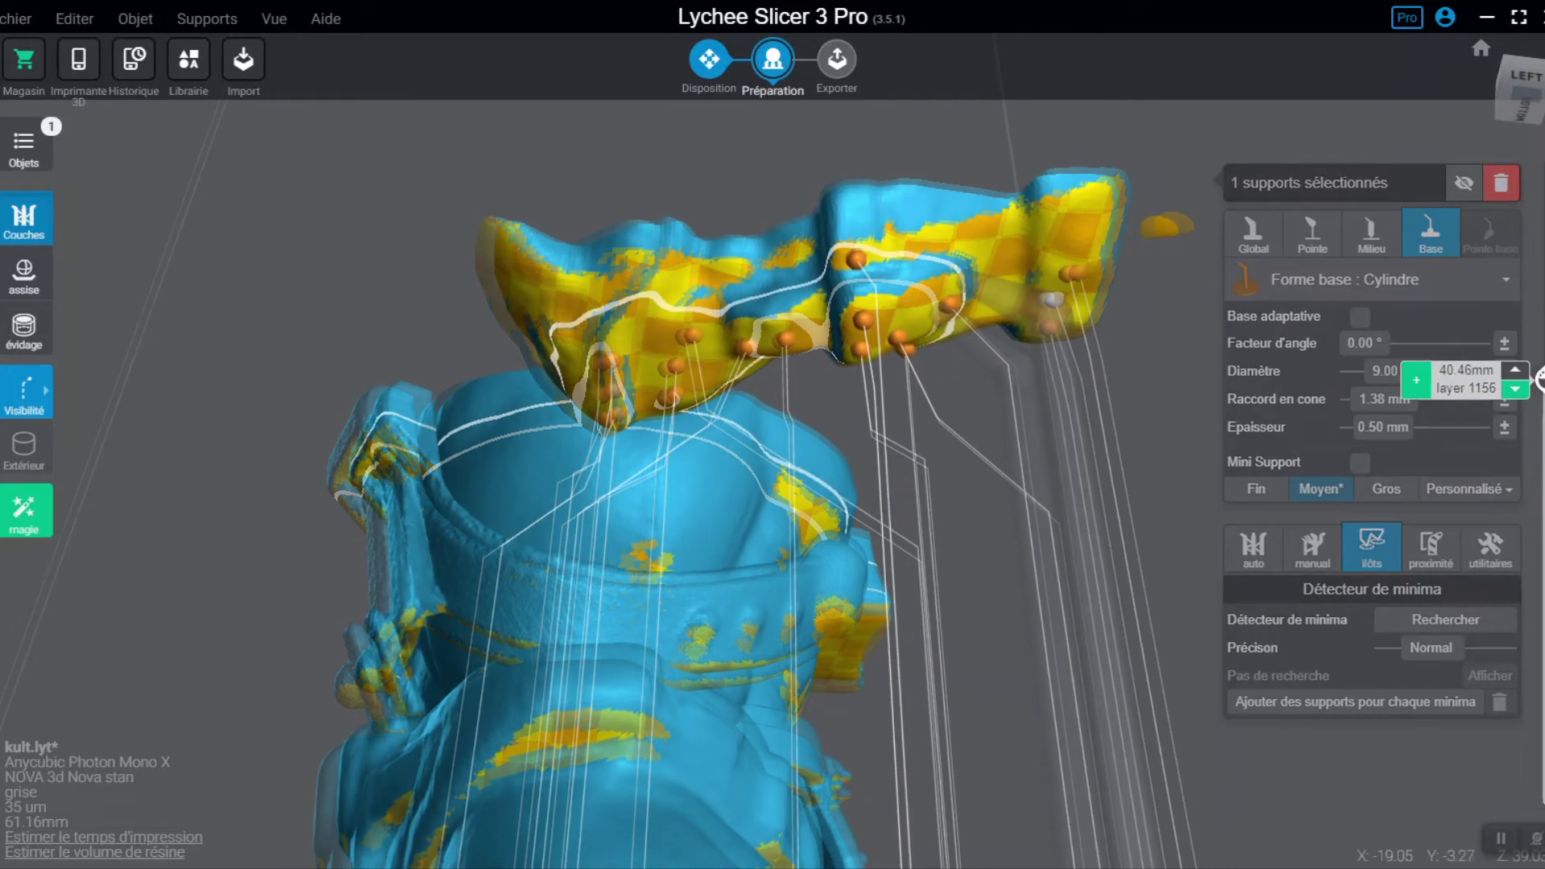
{"action": "key", "text": "Up"}
{"action": "key", "text": "Up"}
{"action": "key", "text": "Up"}
{"action": "key", "text": "Up"}
{"action": "key", "text": "Up"}
{"action": "key", "text": "Up"}
{"action": "key", "text": "Up"}
{"action": "key", "text": "Up"}
{"action": "key", "text": "Up"}
{"action": "key", "text": "Up"}
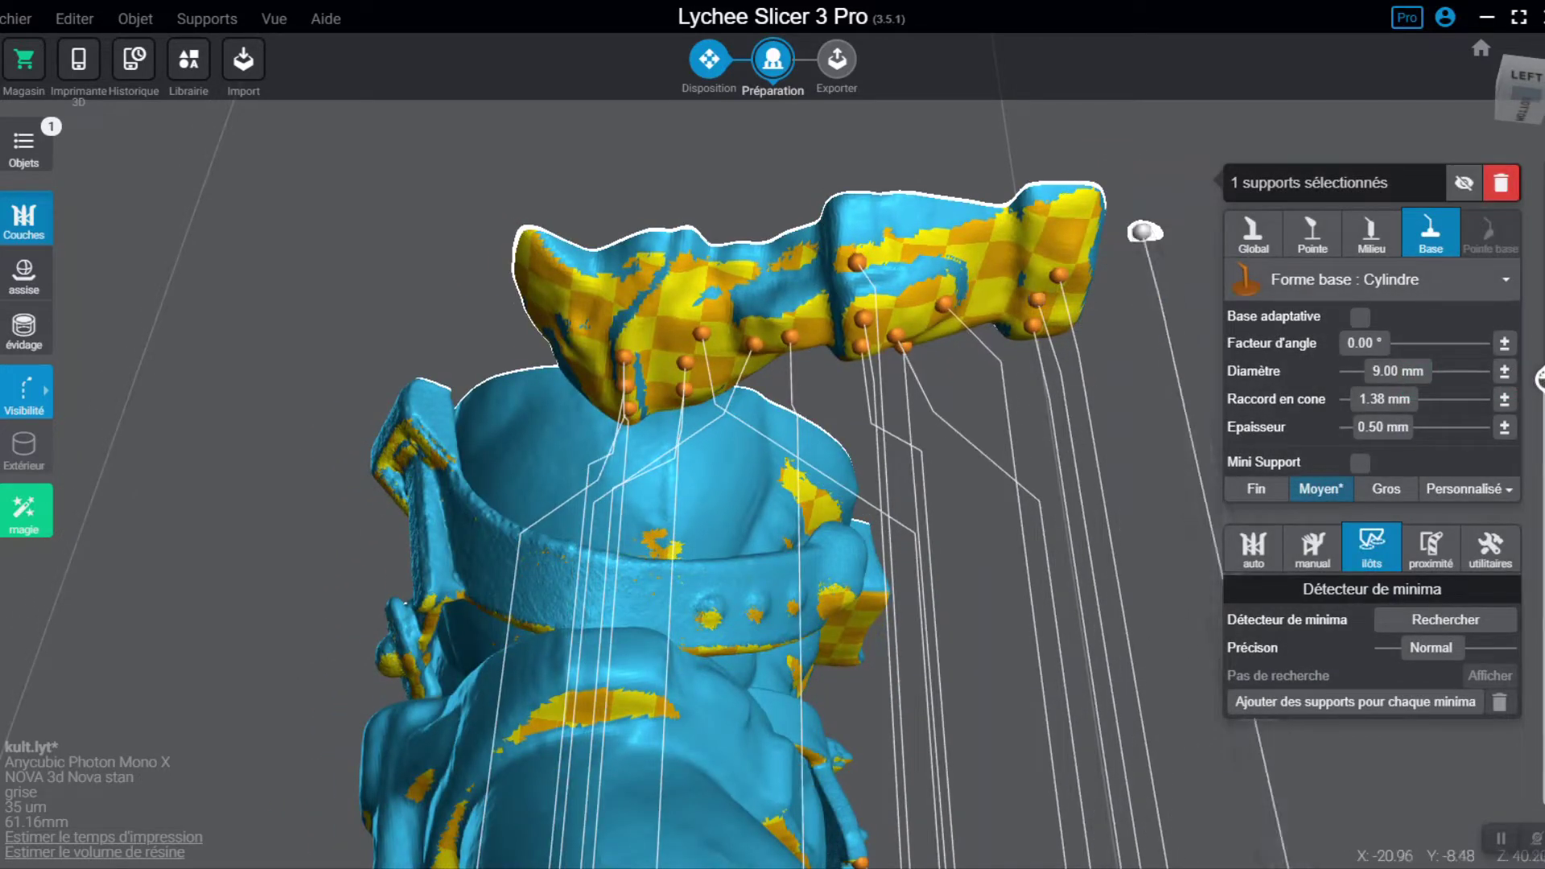
Step: Reveal the layers of the bent arm's hand and place four supports along the underside and edges of its curved grip
{"action": "key", "text": "Up"}
{"action": "key", "text": "Up"}
{"action": "key", "text": "Up"}
{"action": "key", "text": "Up"}
{"action": "key", "text": "Up"}
{"action": "key", "text": "Up"}
{"action": "key", "text": "Up"}
{"action": "key", "text": "Up"}
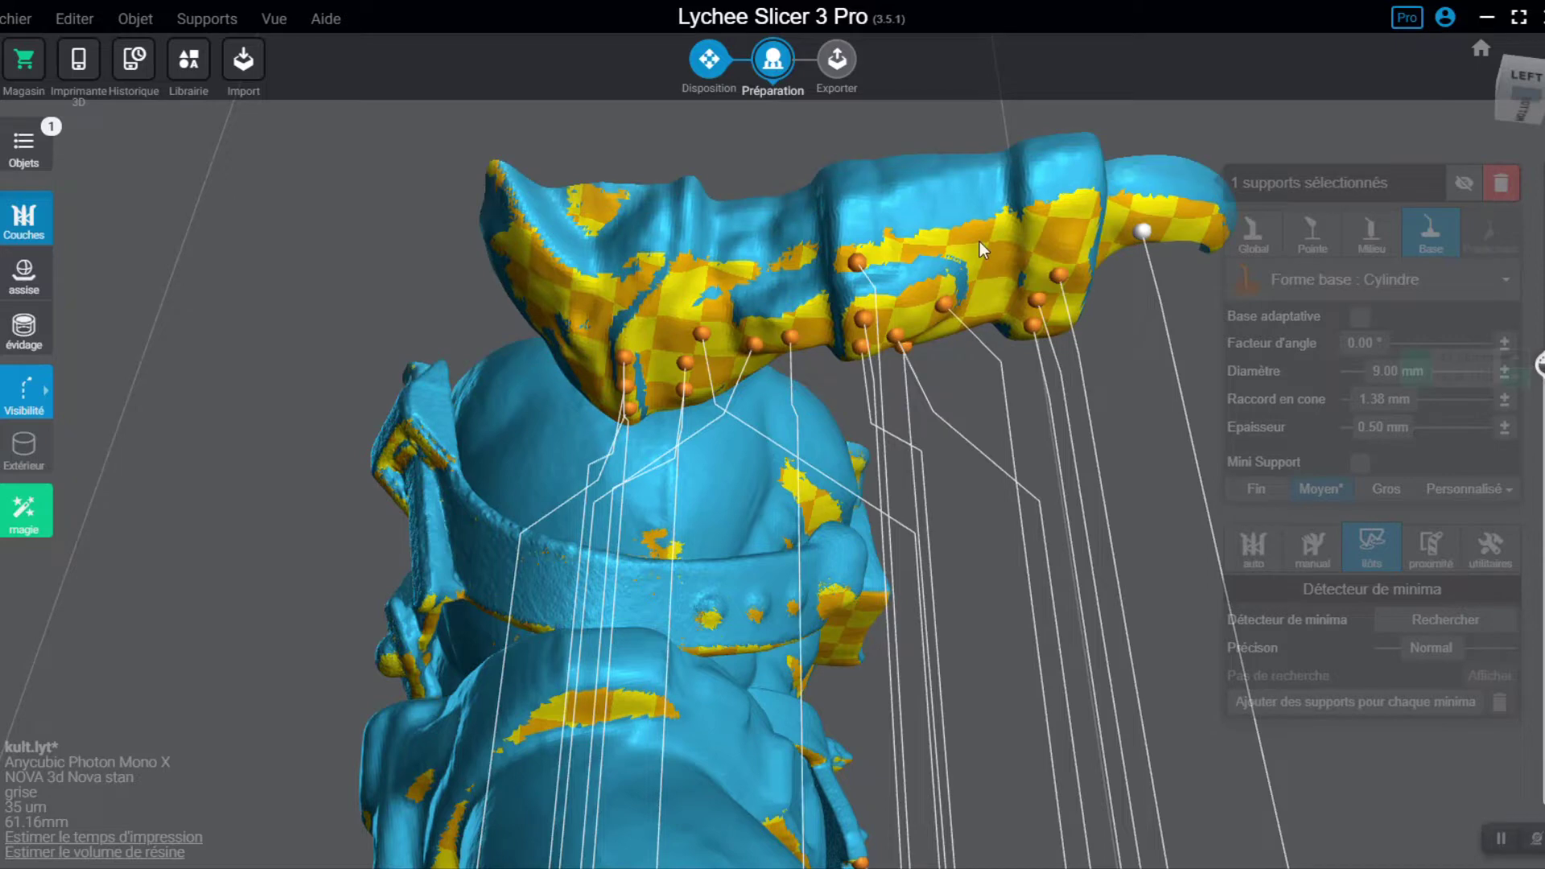
{"action": "right_click_drag", "start_coordinate": [596, 265], "coordinate": [955, 256]}
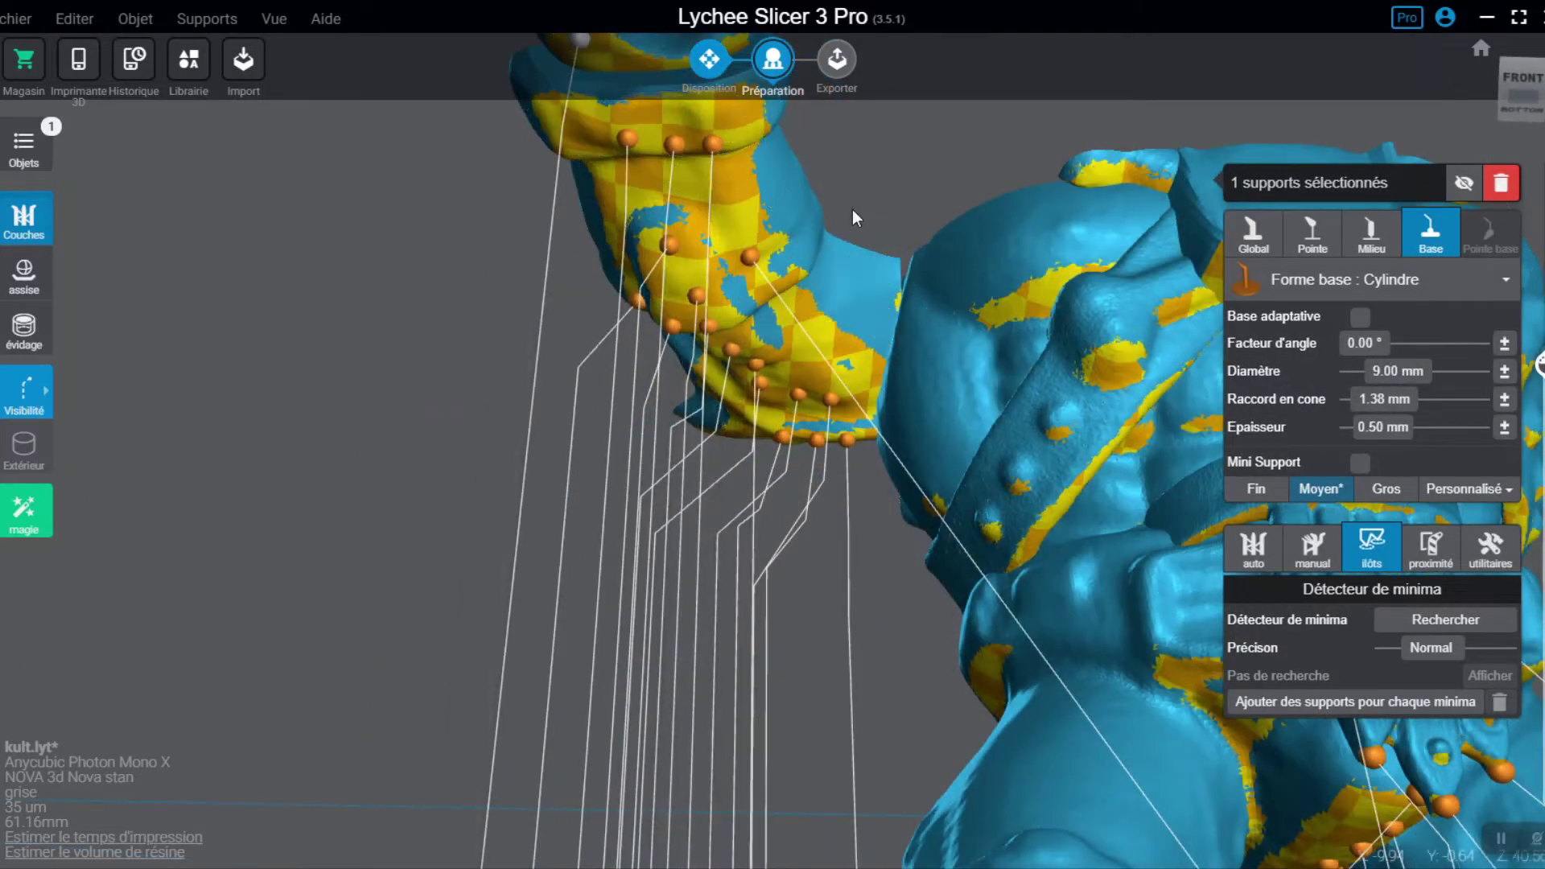
{"action": "scroll", "coordinate": [776, 370], "scroll_direction": "down", "scroll_amount": 3}
{"action": "left_click", "coordinate": [645, 341]}
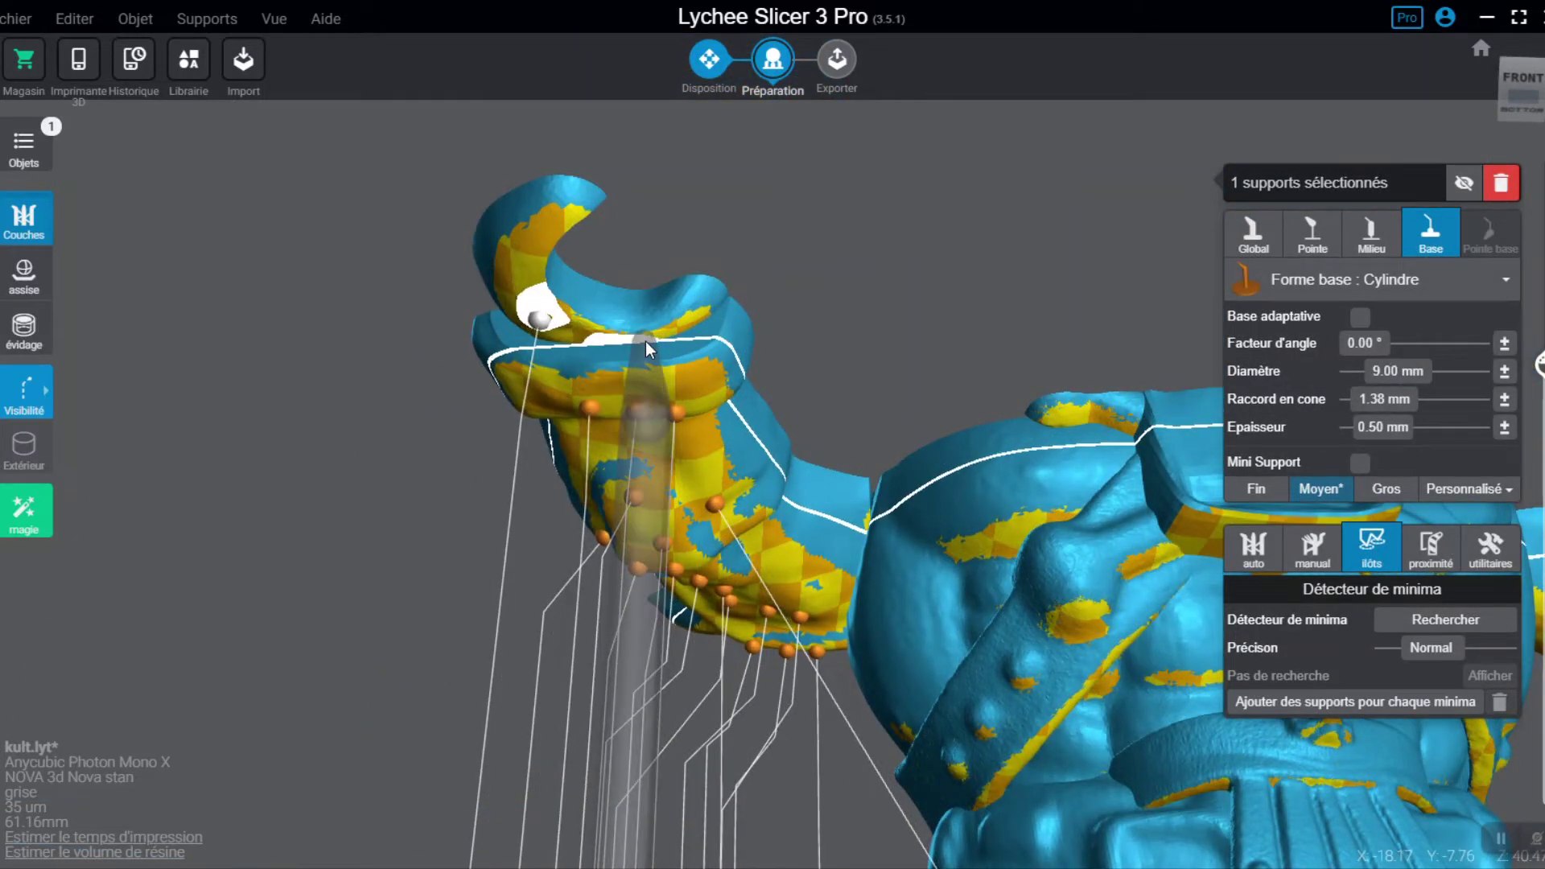
{"action": "left_click", "coordinate": [523, 276]}
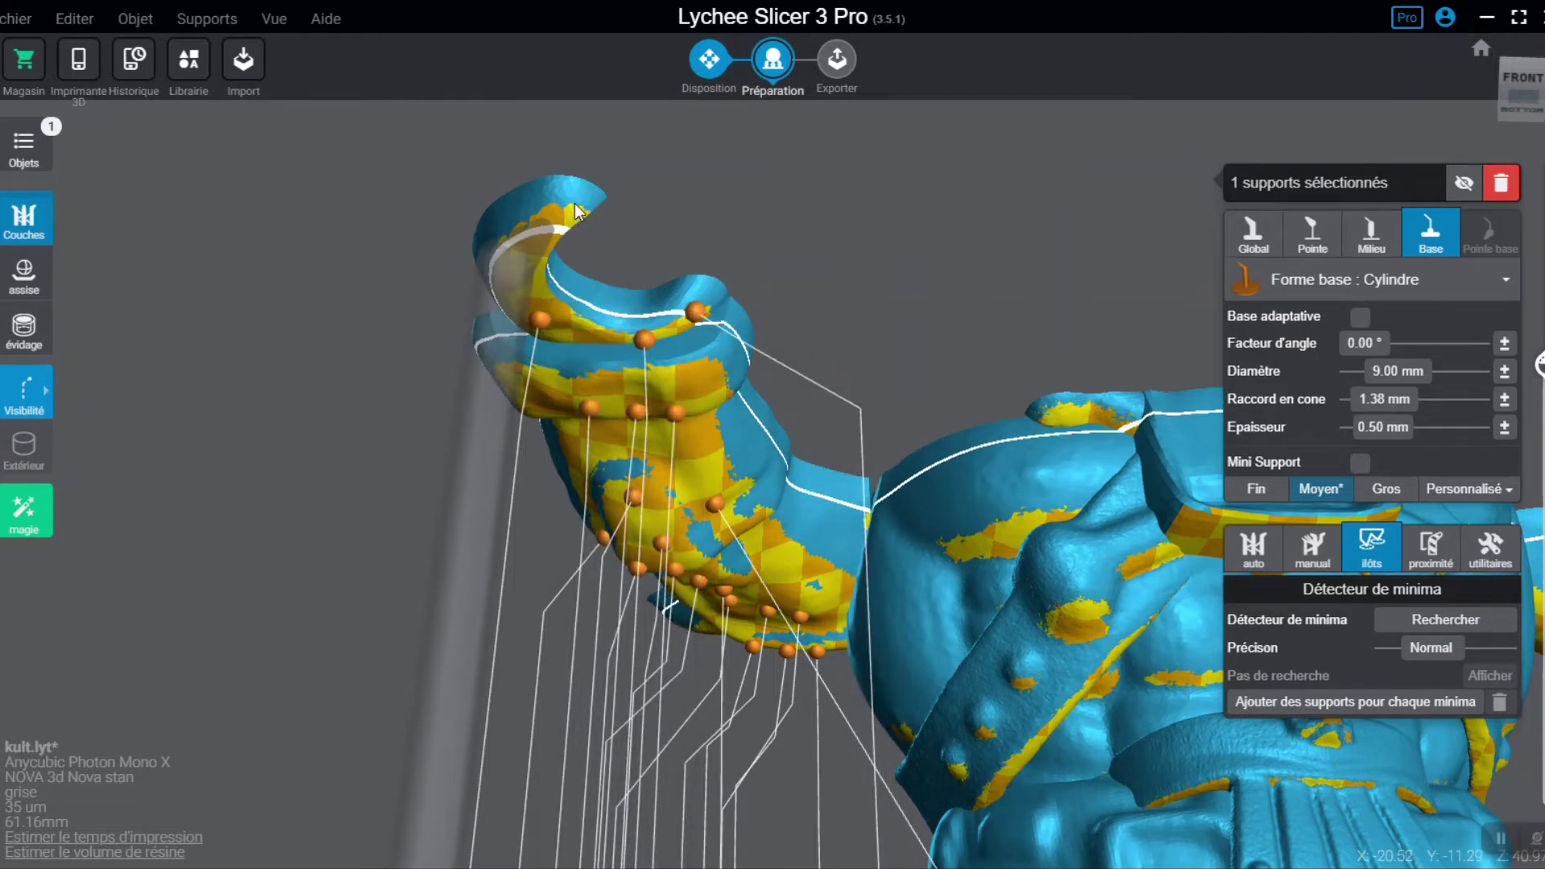
{"action": "left_click", "coordinate": [544, 228]}
Step: Reveal the upper-body layers past 47.90 mm (layer 1369) and check the arms and torso from behind and below
{"action": "mouse_move", "coordinate": [1539, 349]}
{"action": "left_click_drag", "start_coordinate": [1539, 349], "coordinate": [1539, 313]}
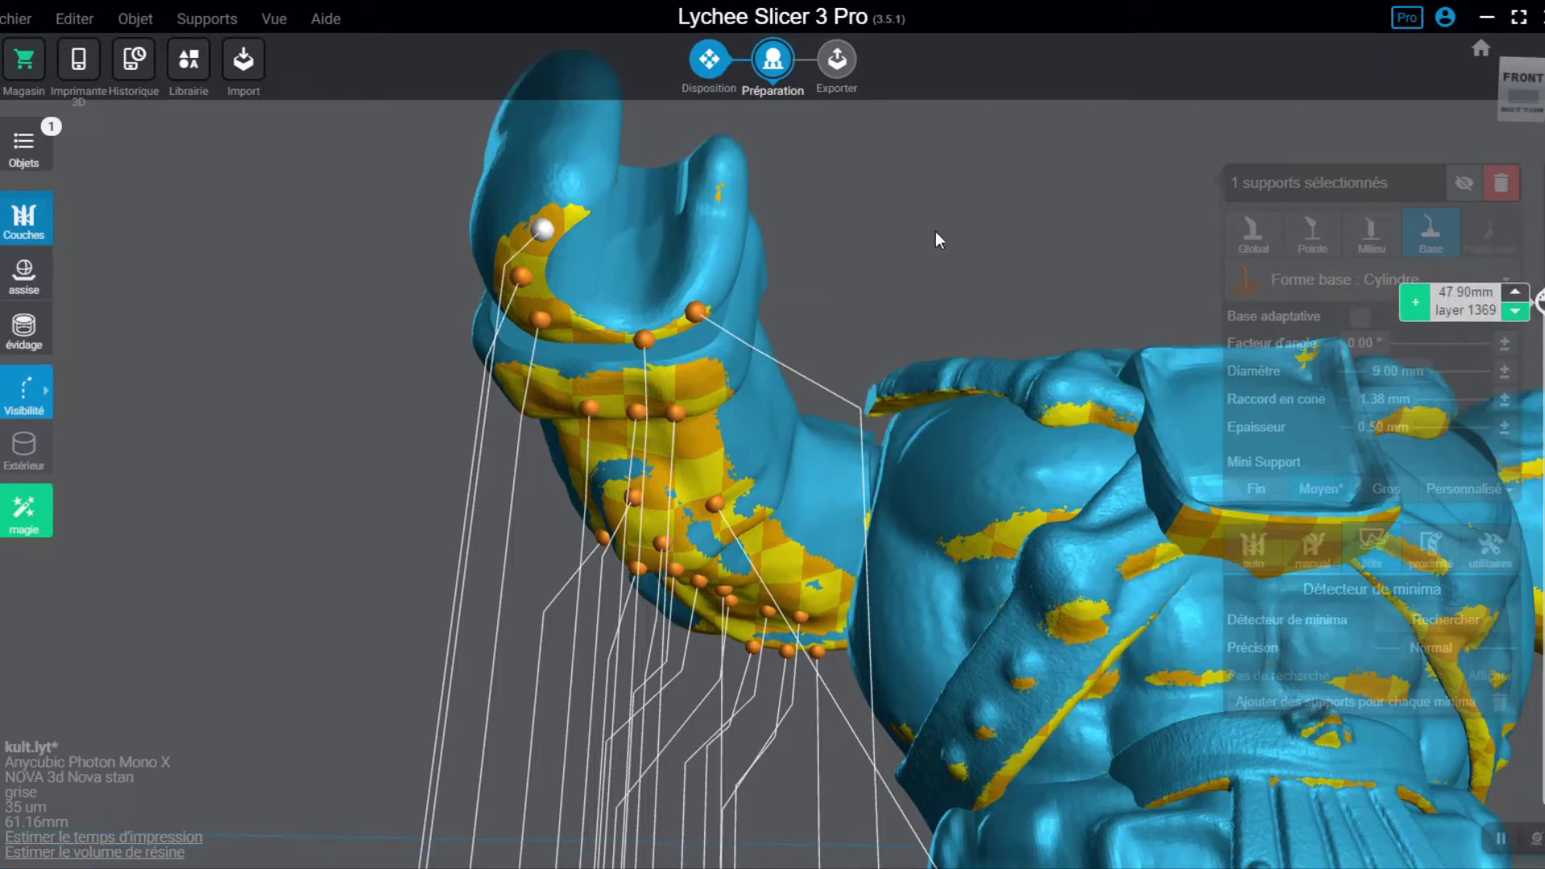
{"action": "scroll", "coordinate": [669, 334], "scroll_direction": "down", "scroll_amount": 2}
{"action": "scroll", "coordinate": [640, 354], "scroll_direction": "down", "scroll_amount": 5}
{"action": "right_click_drag", "start_coordinate": [551, 352], "coordinate": [773, 484]}
{"action": "right_click_drag", "start_coordinate": [920, 359], "coordinate": [1328, 258]}
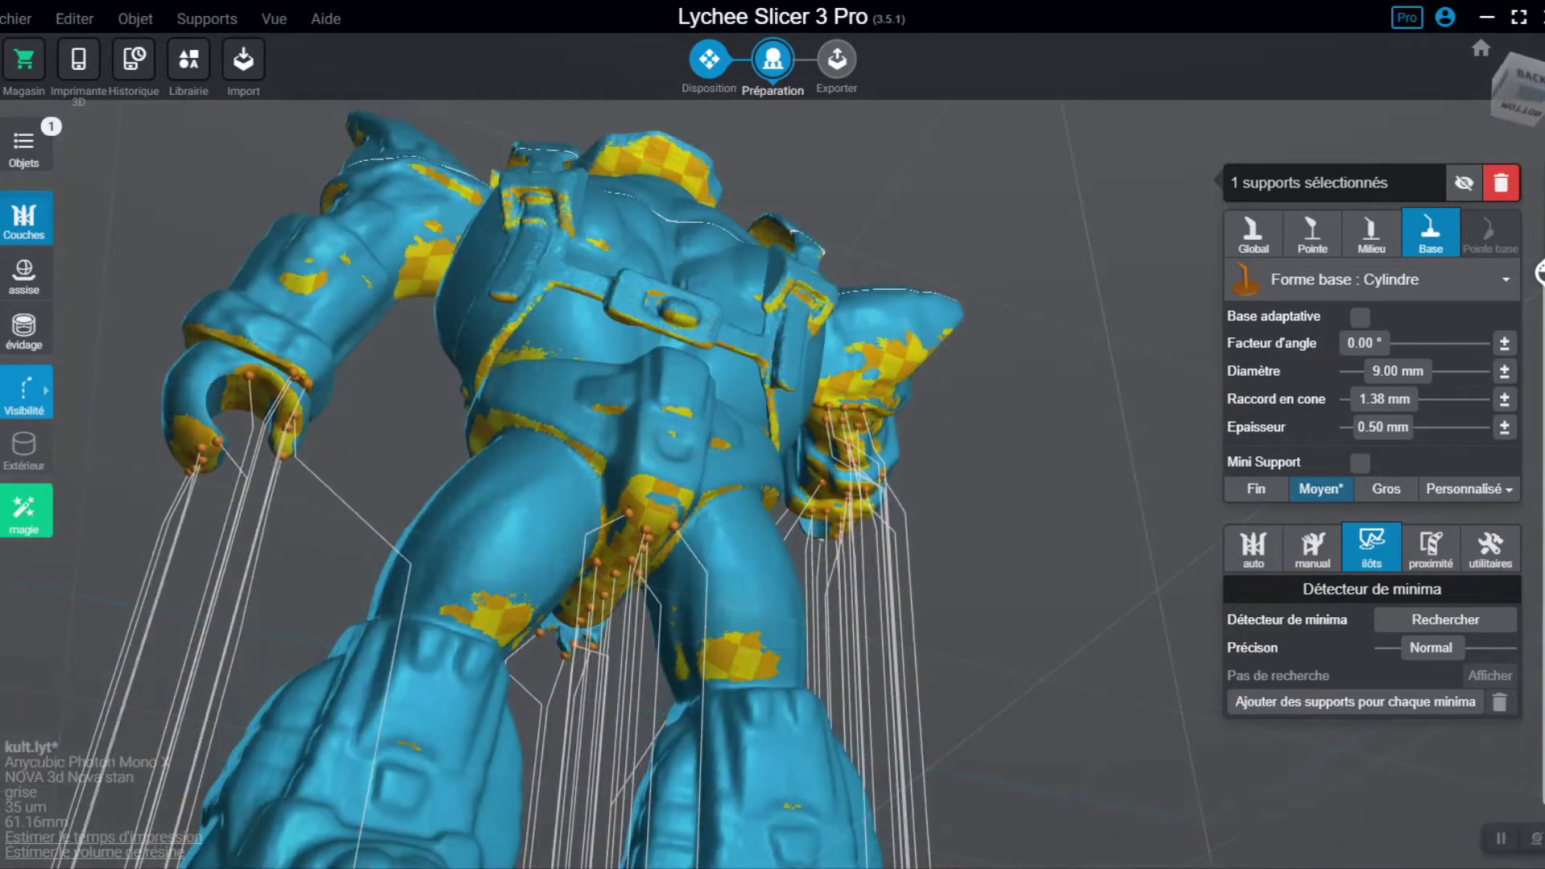
Step: Place supports along the underside of the bent arm's elbow up to its pointed tip
{"action": "right_click_drag", "start_coordinate": [1176, 369], "coordinate": [707, 314]}
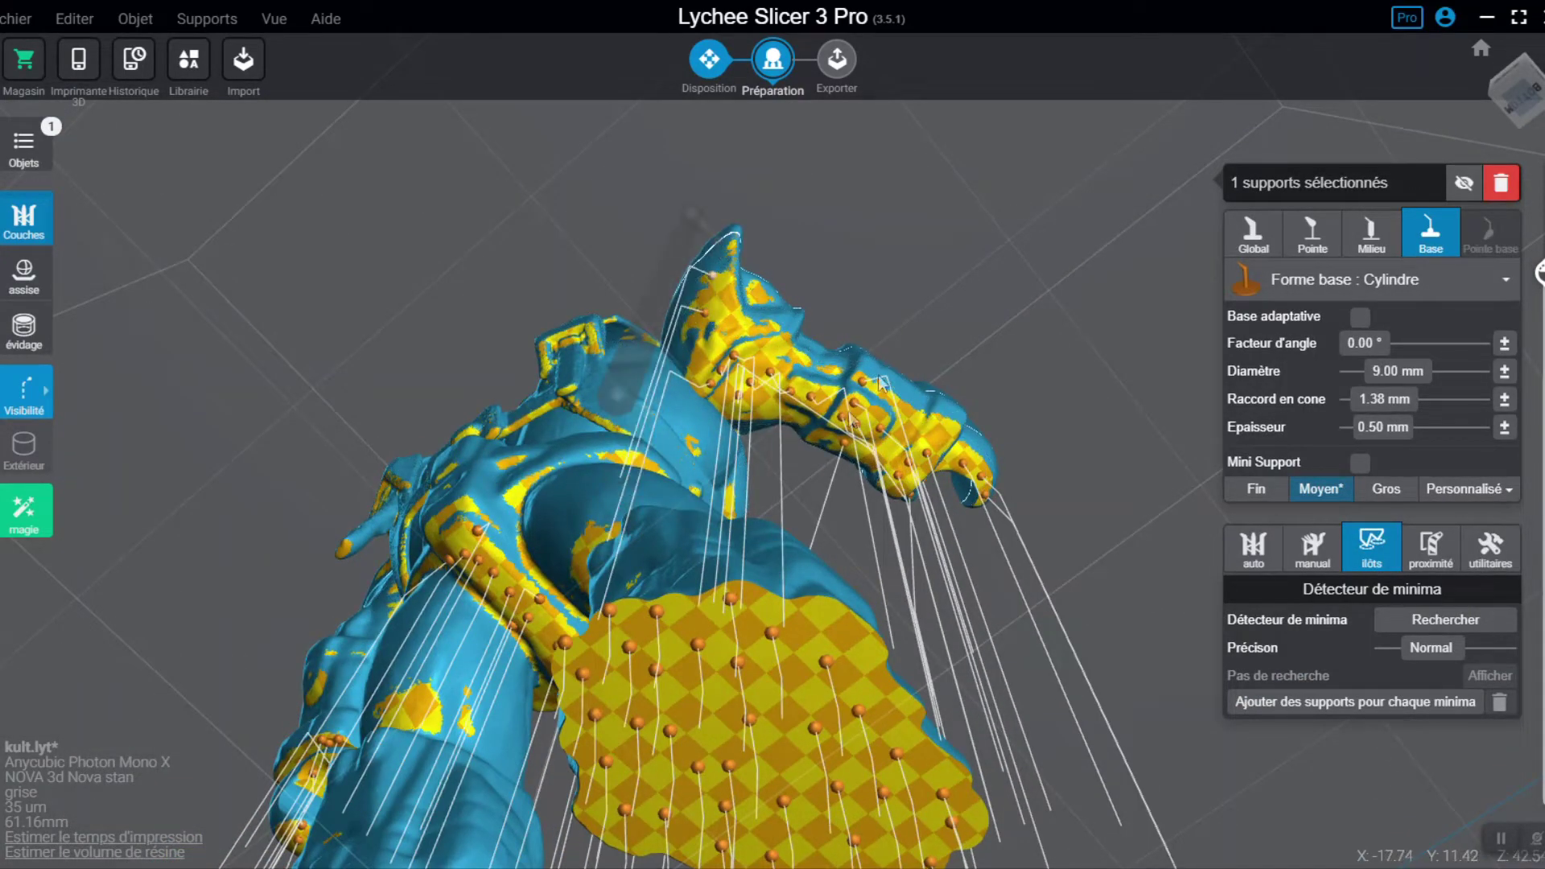
{"action": "right_click_drag", "start_coordinate": [720, 245], "coordinate": [338, 529]}
{"action": "right_click_drag", "start_coordinate": [467, 454], "coordinate": [310, 338]}
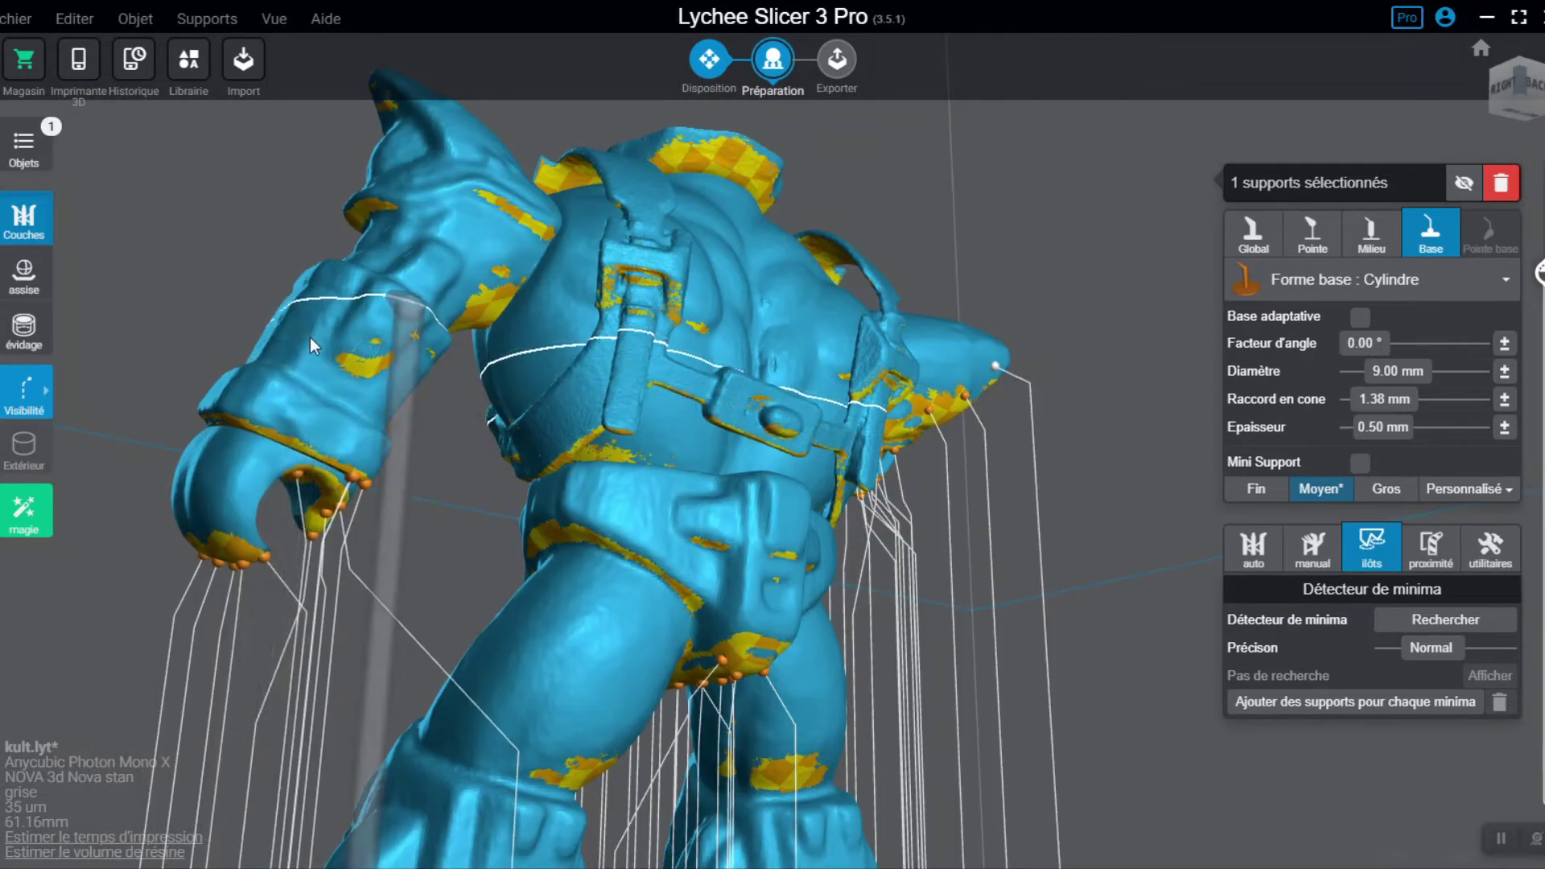
Step: Place one support on the lowered arm's hand and one on its wrist cuff
{"action": "left_click", "coordinate": [257, 482]}
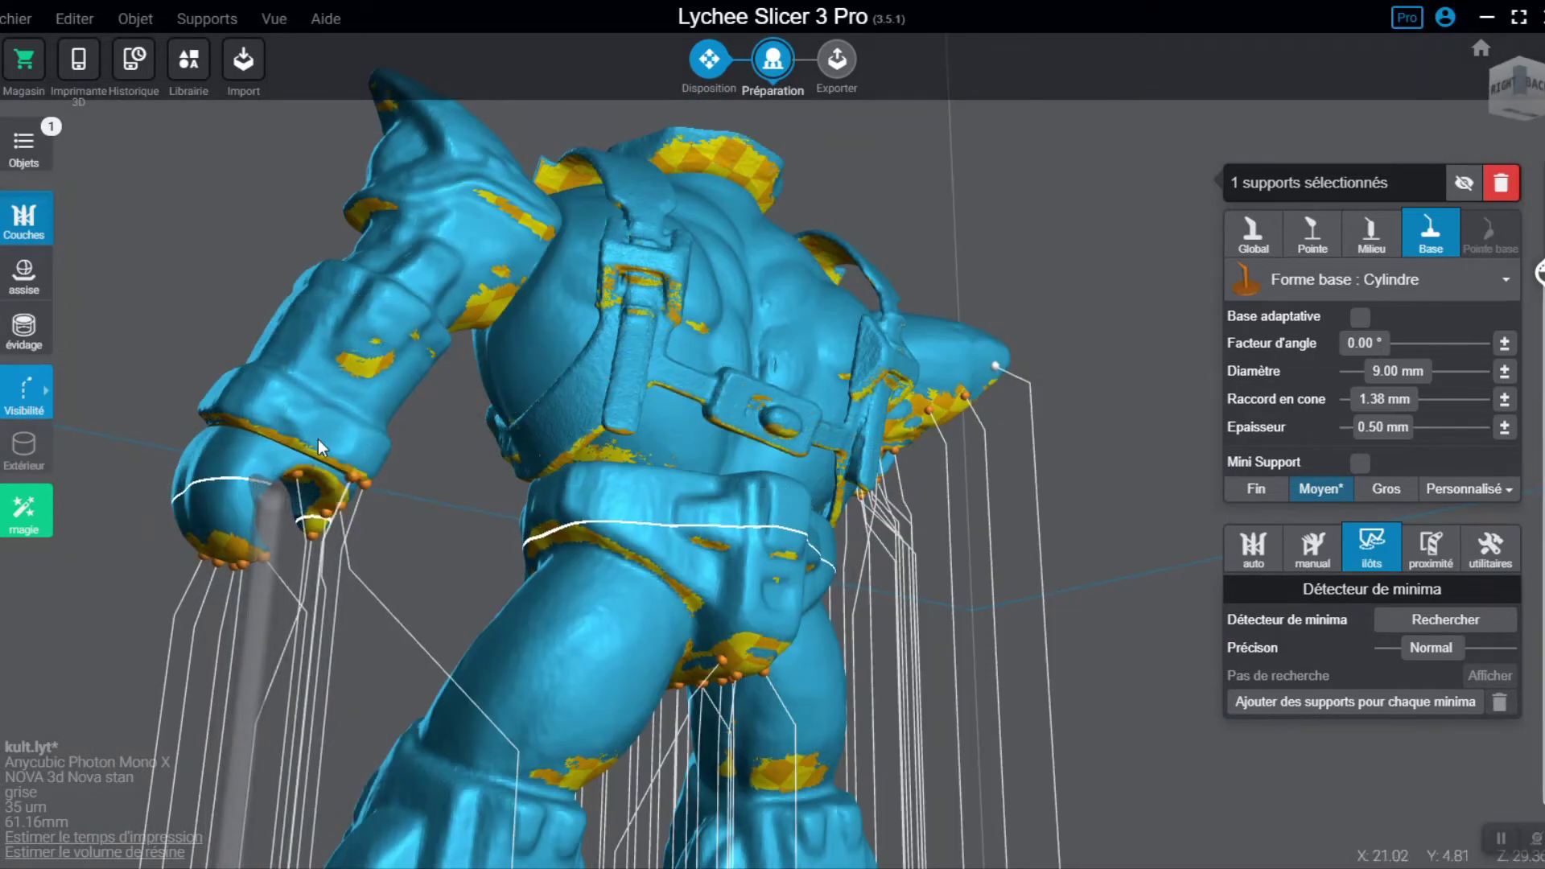
{"action": "left_click", "coordinate": [330, 433]}
{"action": "right_click_drag", "start_coordinate": [407, 375], "coordinate": [340, 407]}
Step: Place five supports up the inner edge of the lowered forearm and one on the middle of the forearm
{"action": "left_click", "coordinate": [295, 489]}
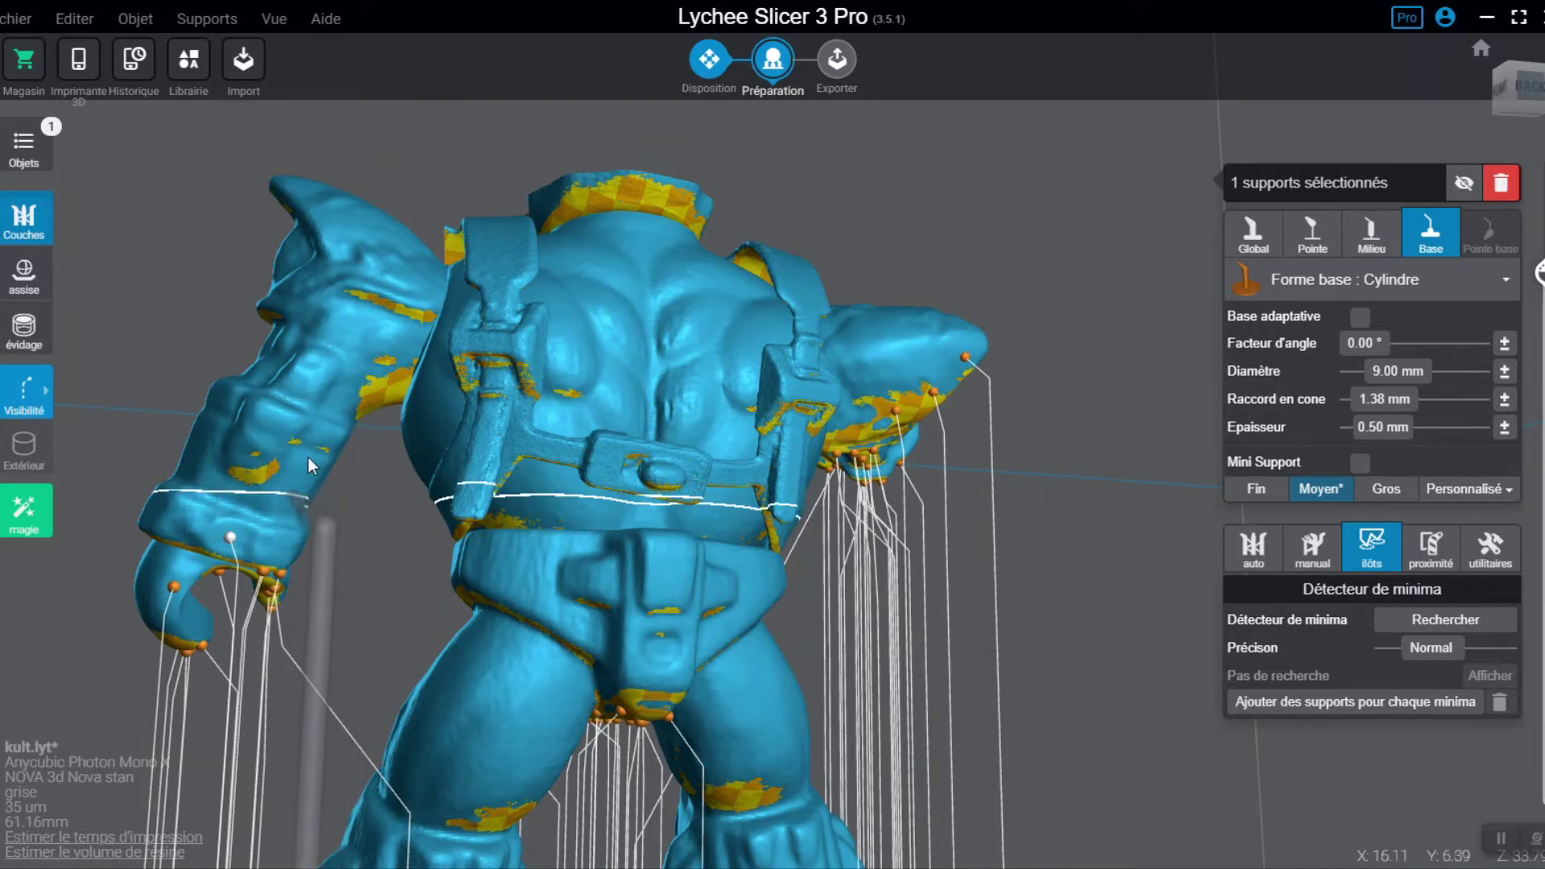
{"action": "left_click", "coordinate": [308, 460]}
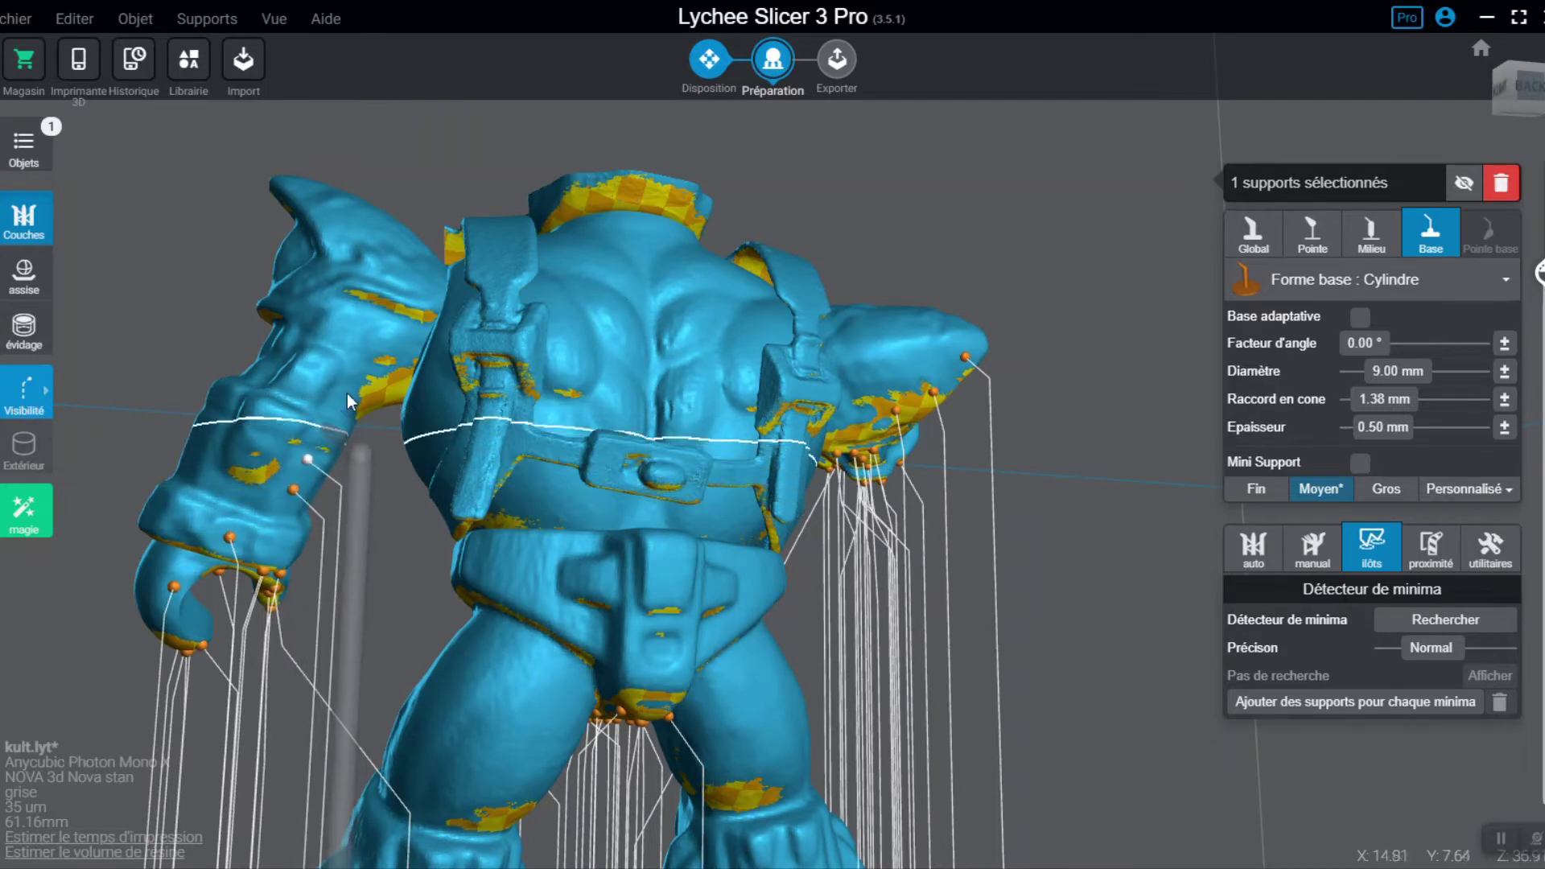
{"action": "left_click", "coordinate": [326, 427]}
{"action": "left_click", "coordinate": [347, 392]}
{"action": "left_click", "coordinate": [365, 368]}
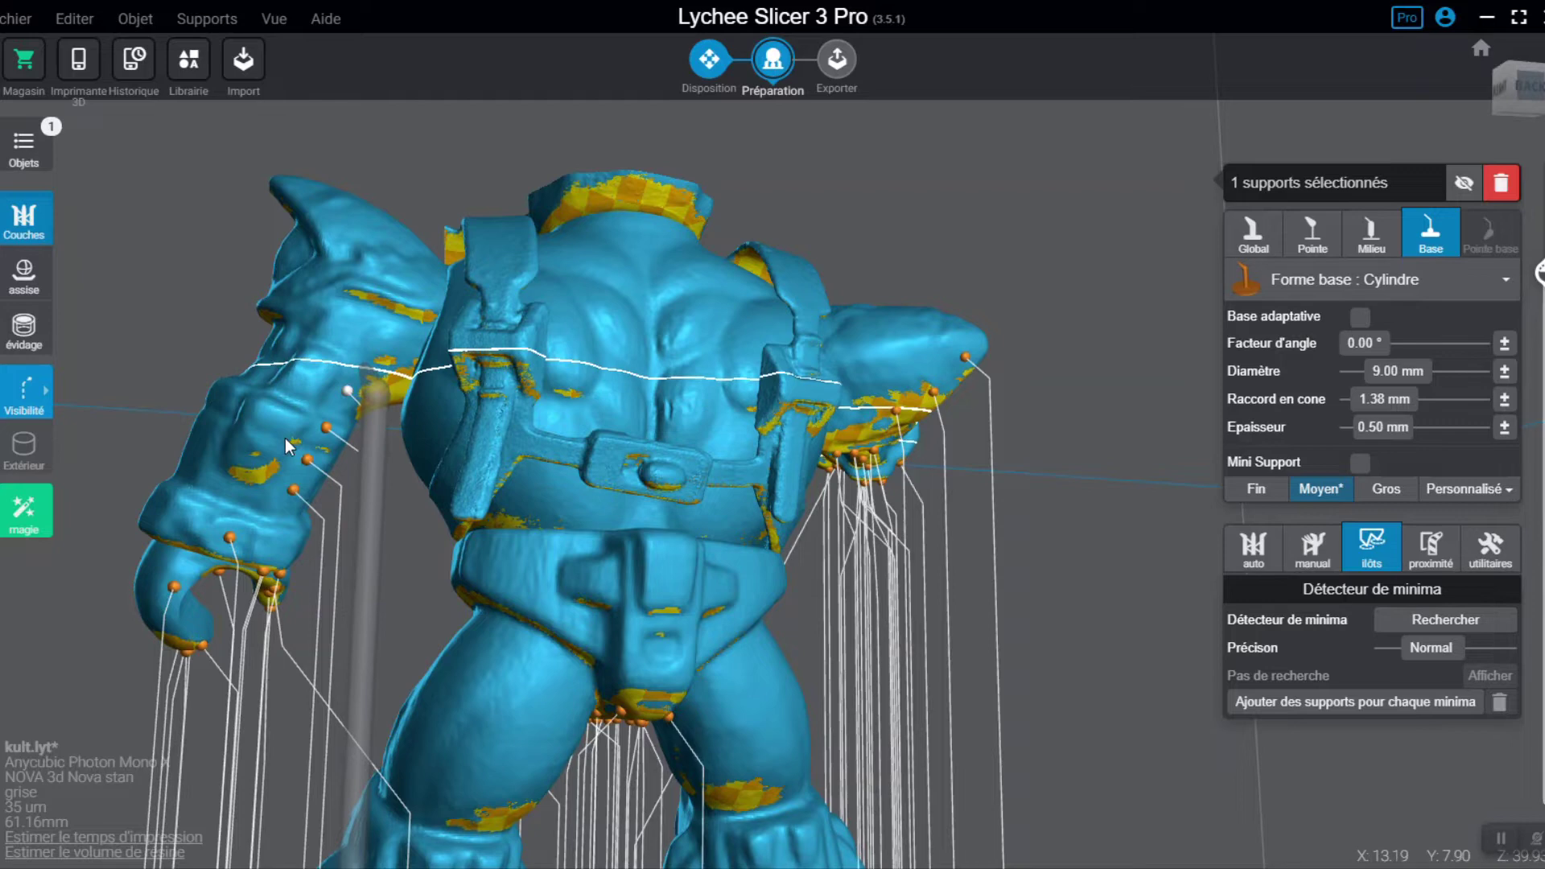
{"action": "left_click", "coordinate": [275, 417]}
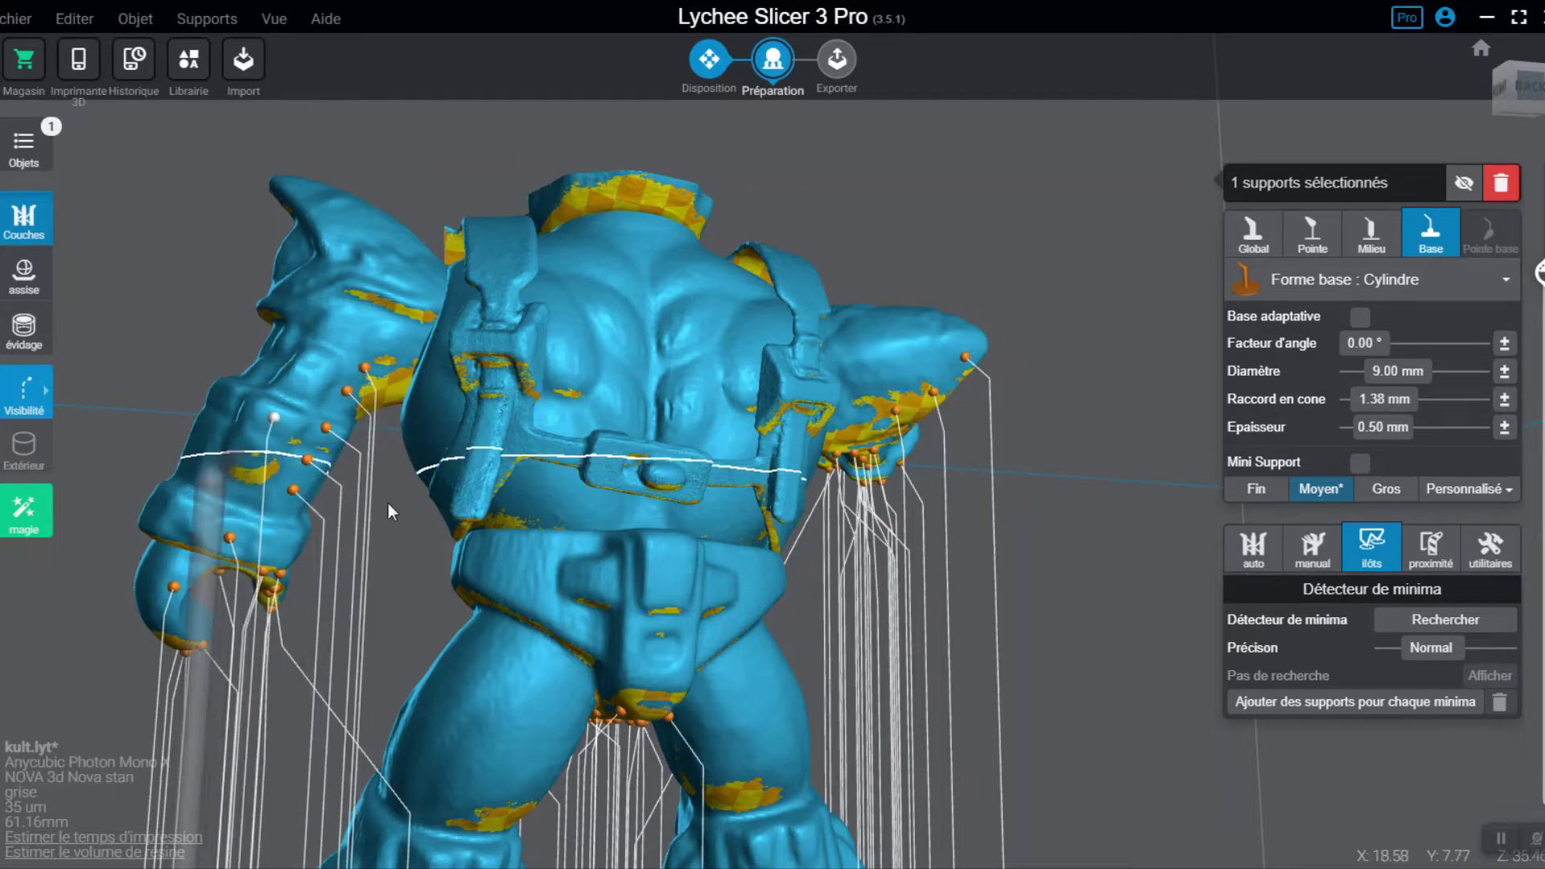
Step: Place supports up the outer side of the lowered forearm
{"action": "right_click_drag", "start_coordinate": [388, 506], "coordinate": [334, 504]}
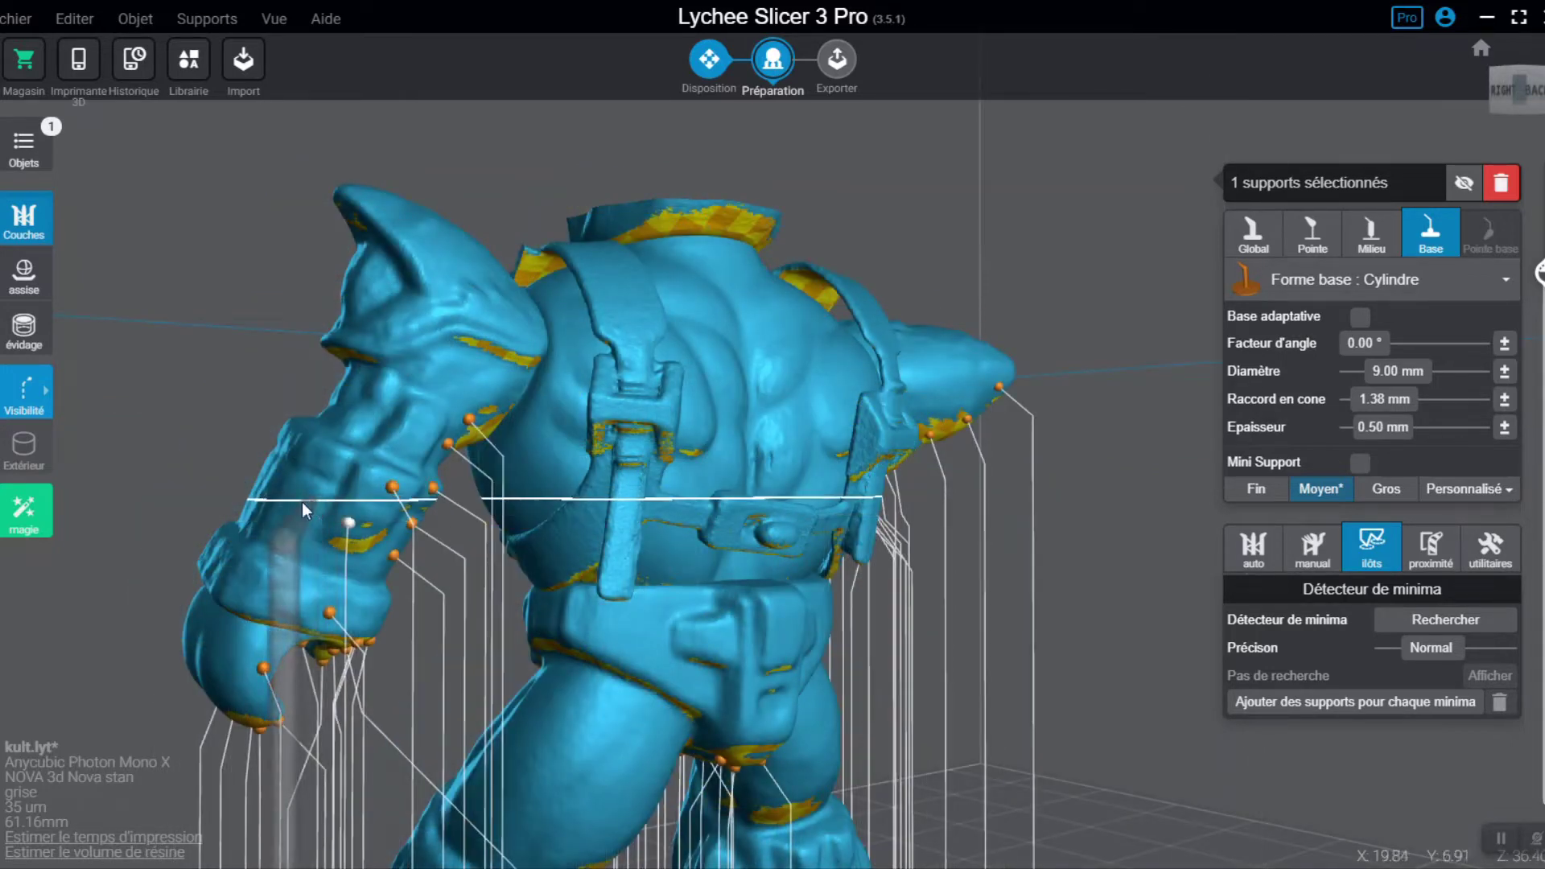
{"action": "left_click", "coordinate": [332, 455]}
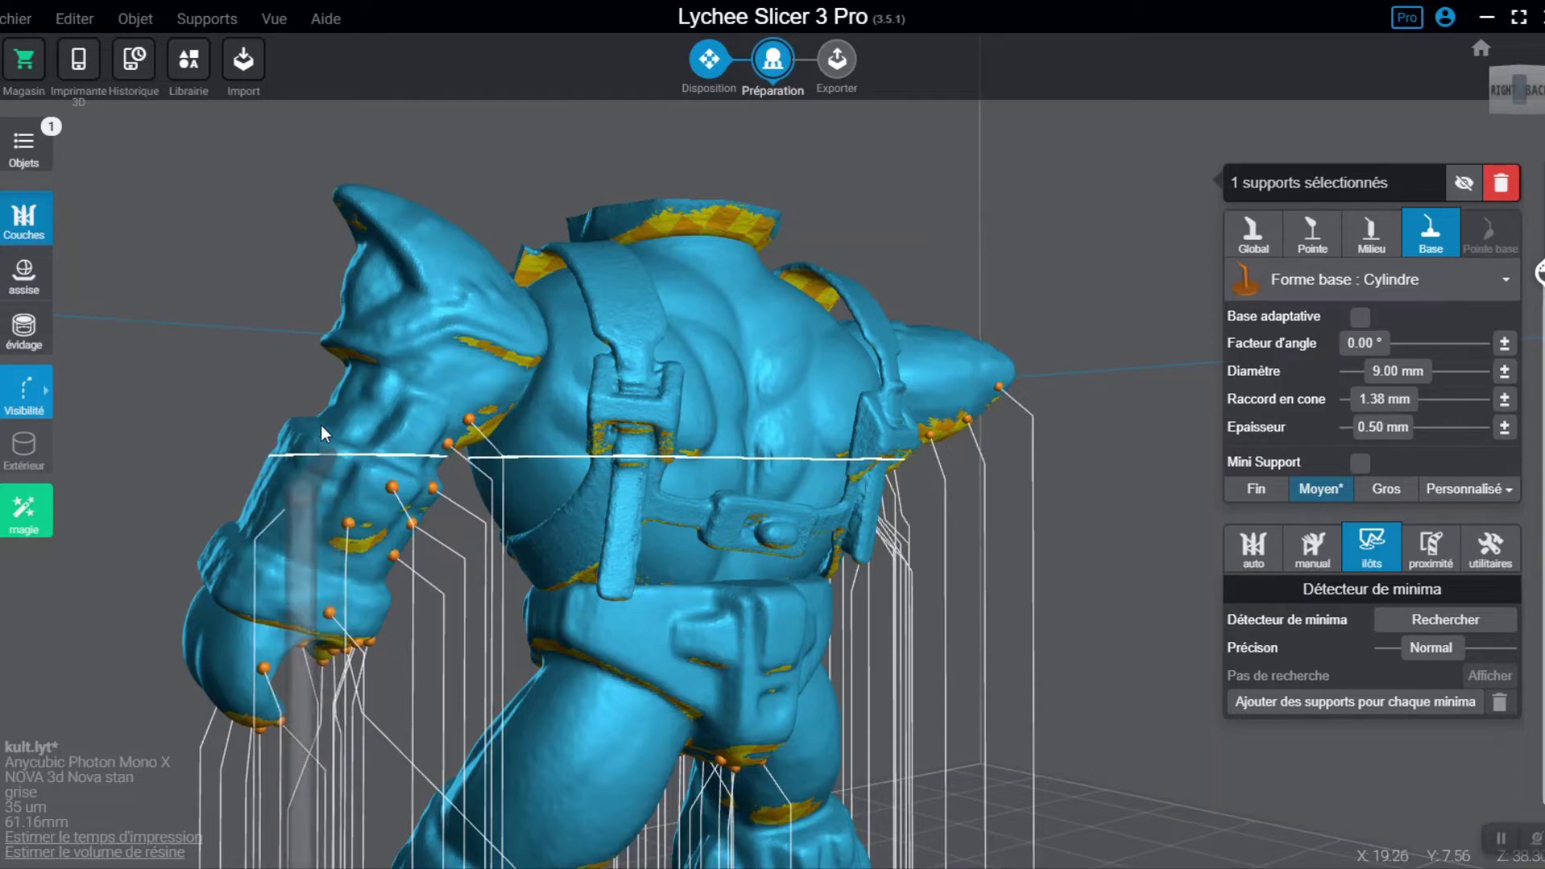
{"action": "scroll", "coordinate": [365, 383], "scroll_direction": "down", "scroll_amount": 5}
Step: Cut the model down to the waist layers and place supports under the lowest tips of both hanging back straps
{"action": "right_click_drag", "start_coordinate": [375, 379], "coordinate": [605, 529]}
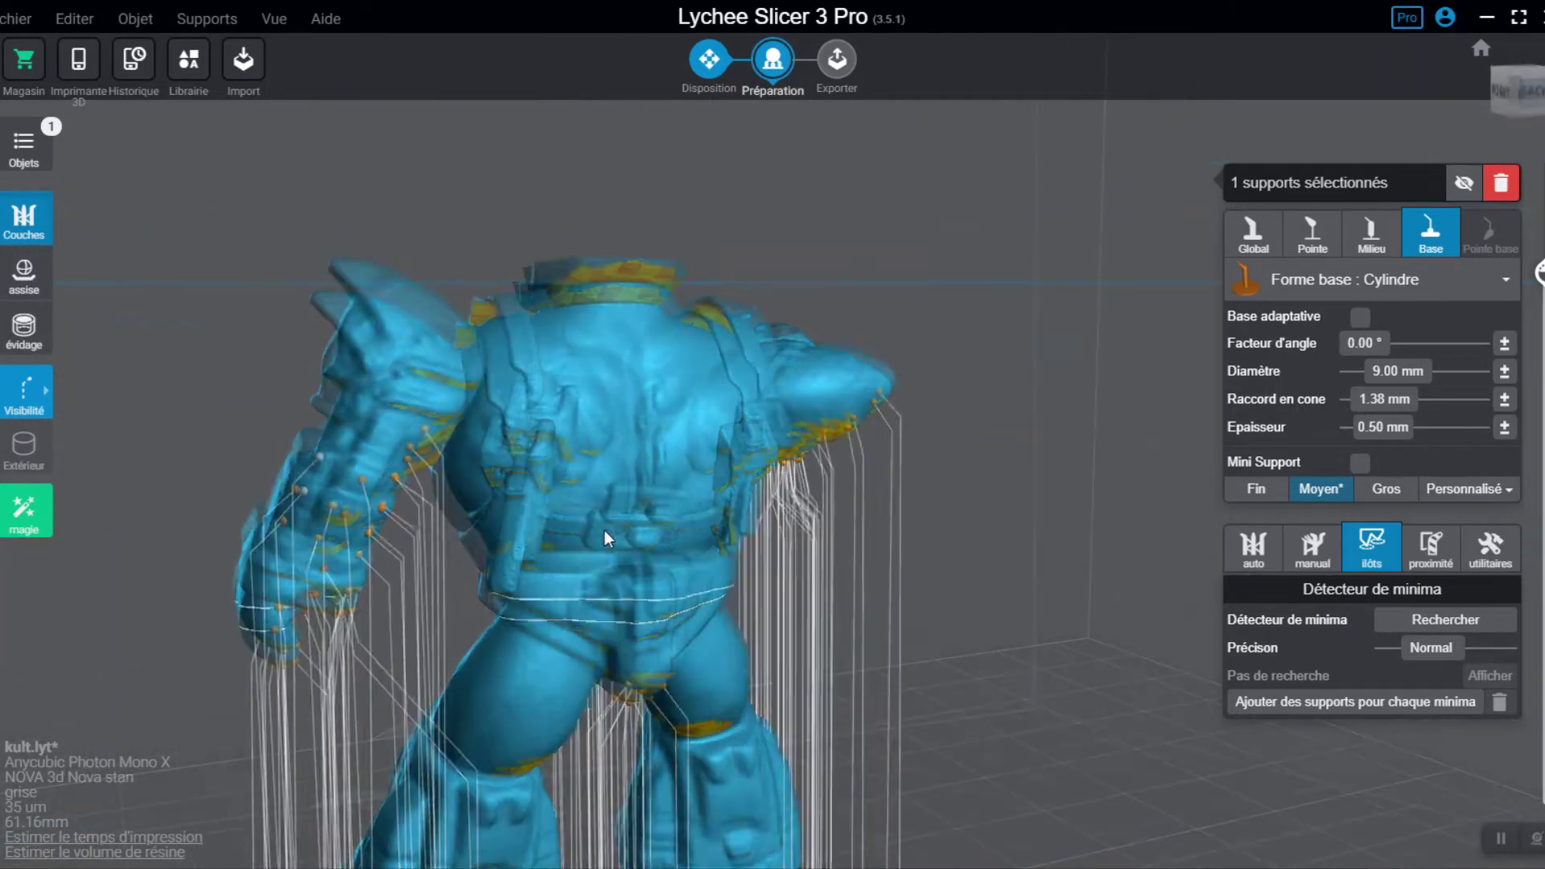
{"action": "left_click_drag", "start_coordinate": [1538, 273], "coordinate": [1539, 485]}
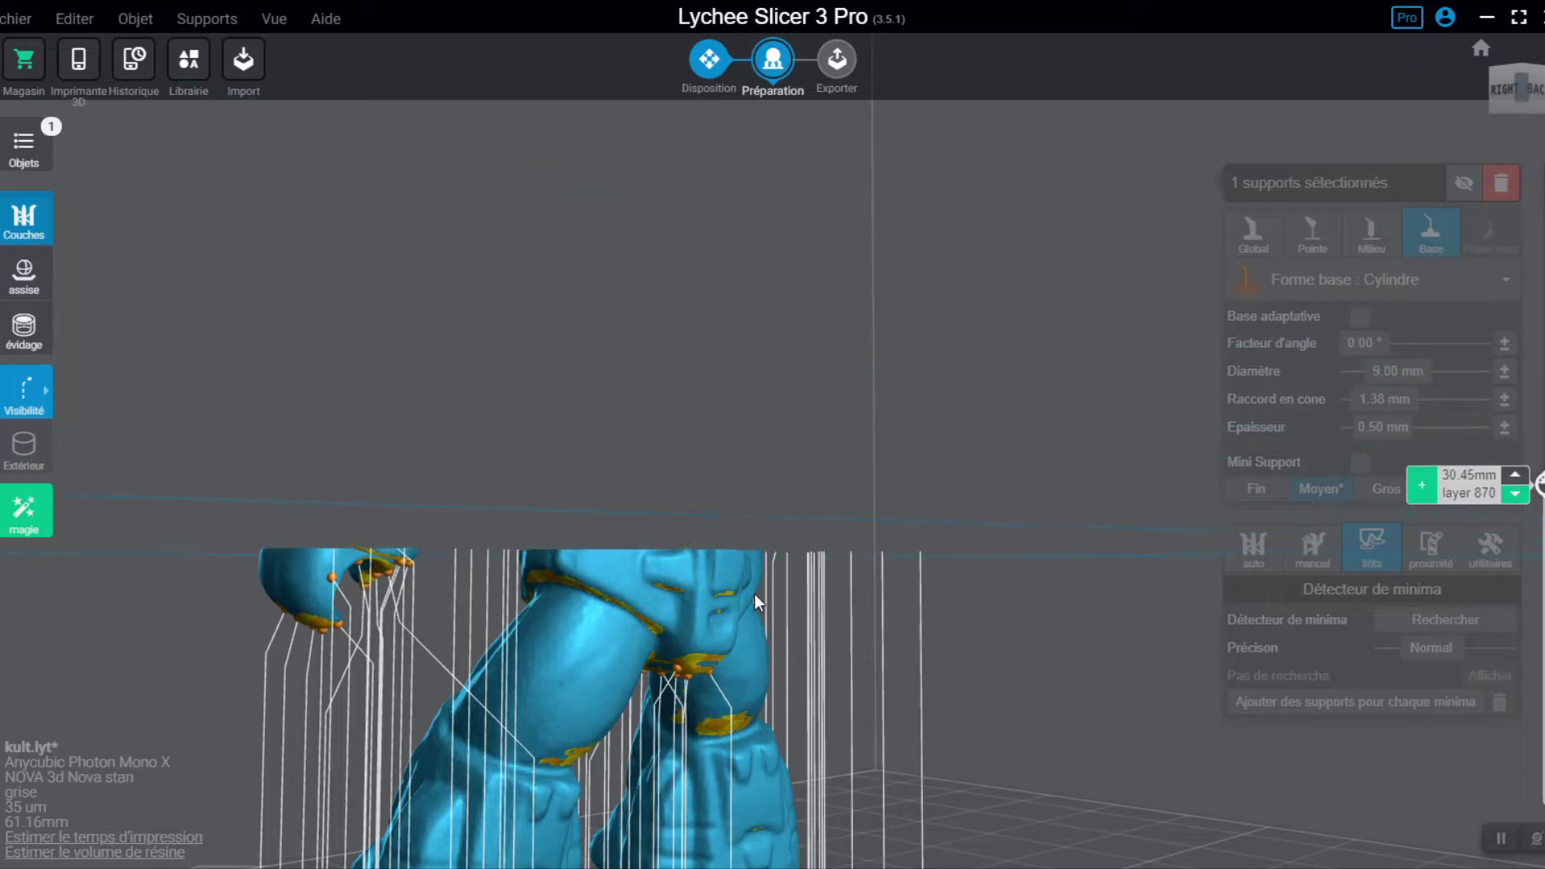
{"action": "right_click_drag", "start_coordinate": [736, 473], "coordinate": [694, 366]}
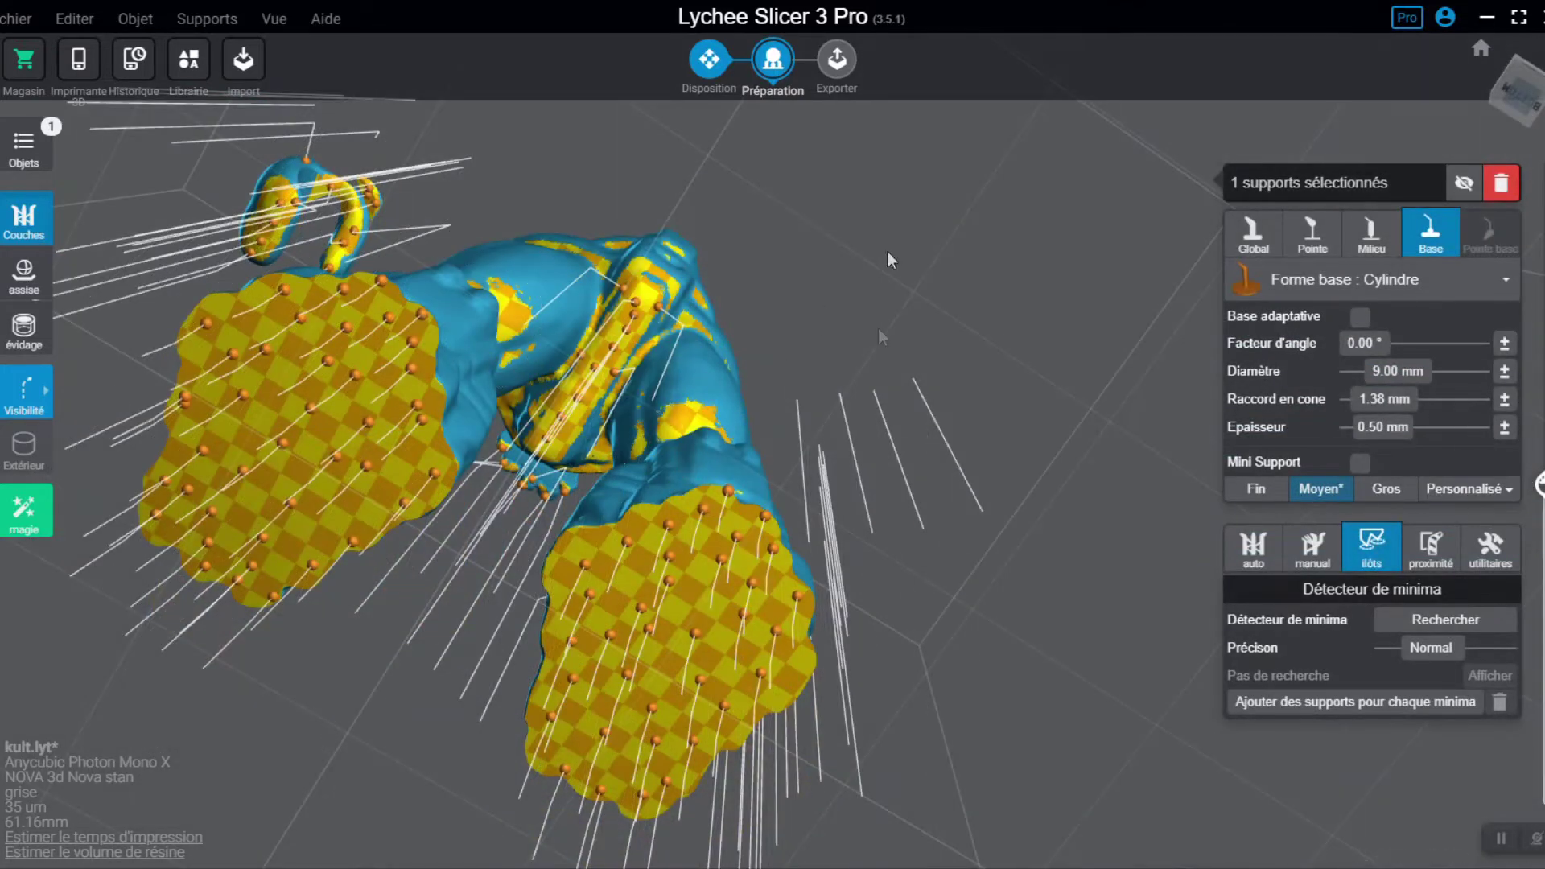
{"action": "middle_click_drag", "start_coordinate": [919, 495], "coordinate": [925, 783]}
{"action": "mouse_move", "coordinate": [1539, 484]}
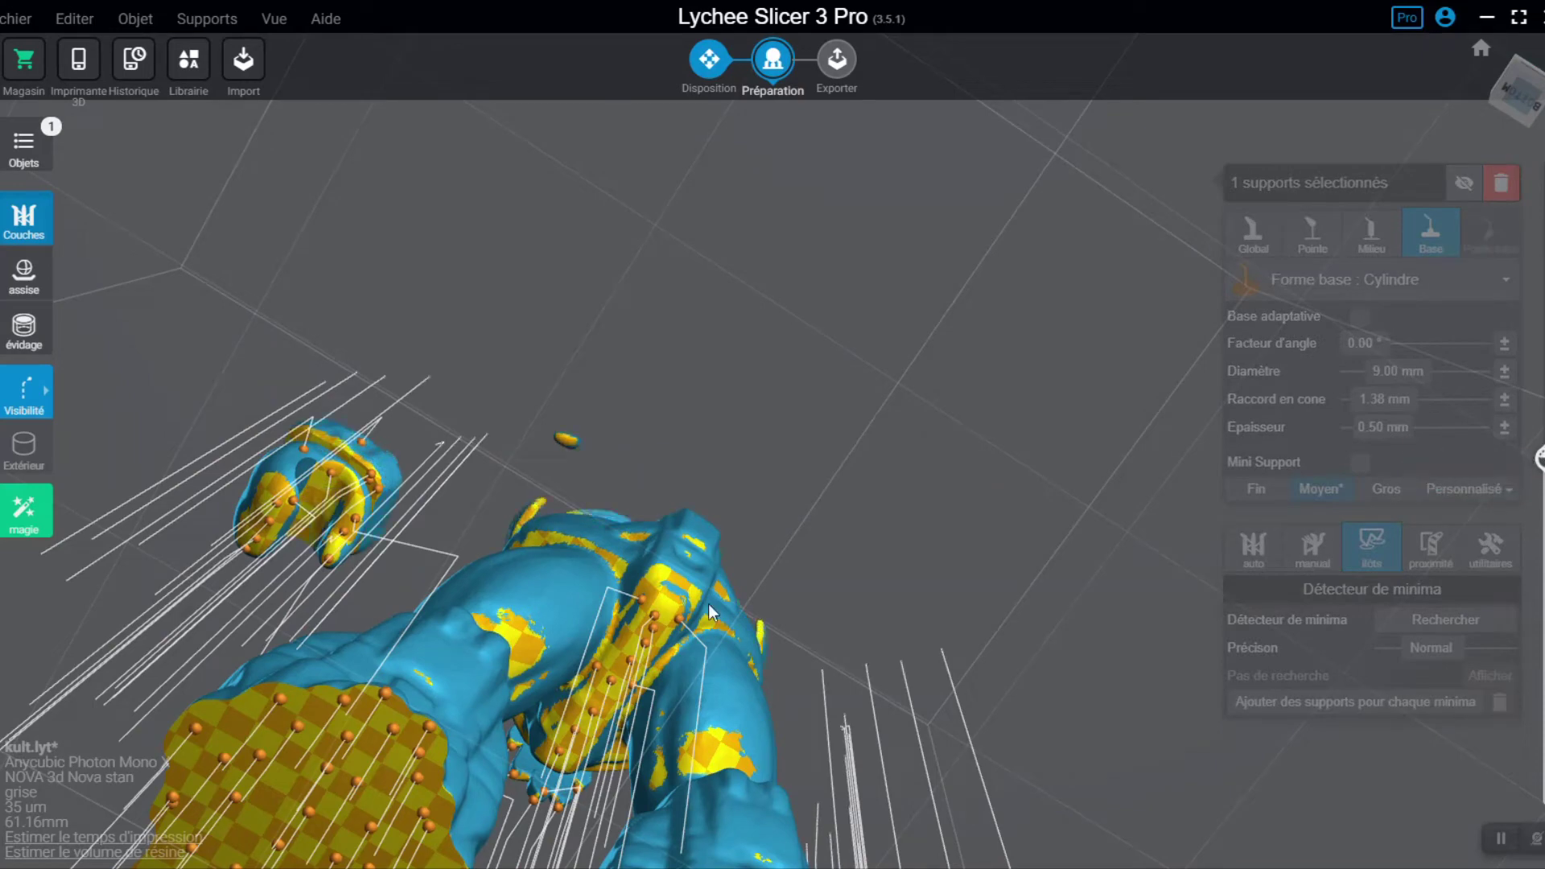
{"action": "right_click_drag", "start_coordinate": [620, 489], "coordinate": [519, 450]}
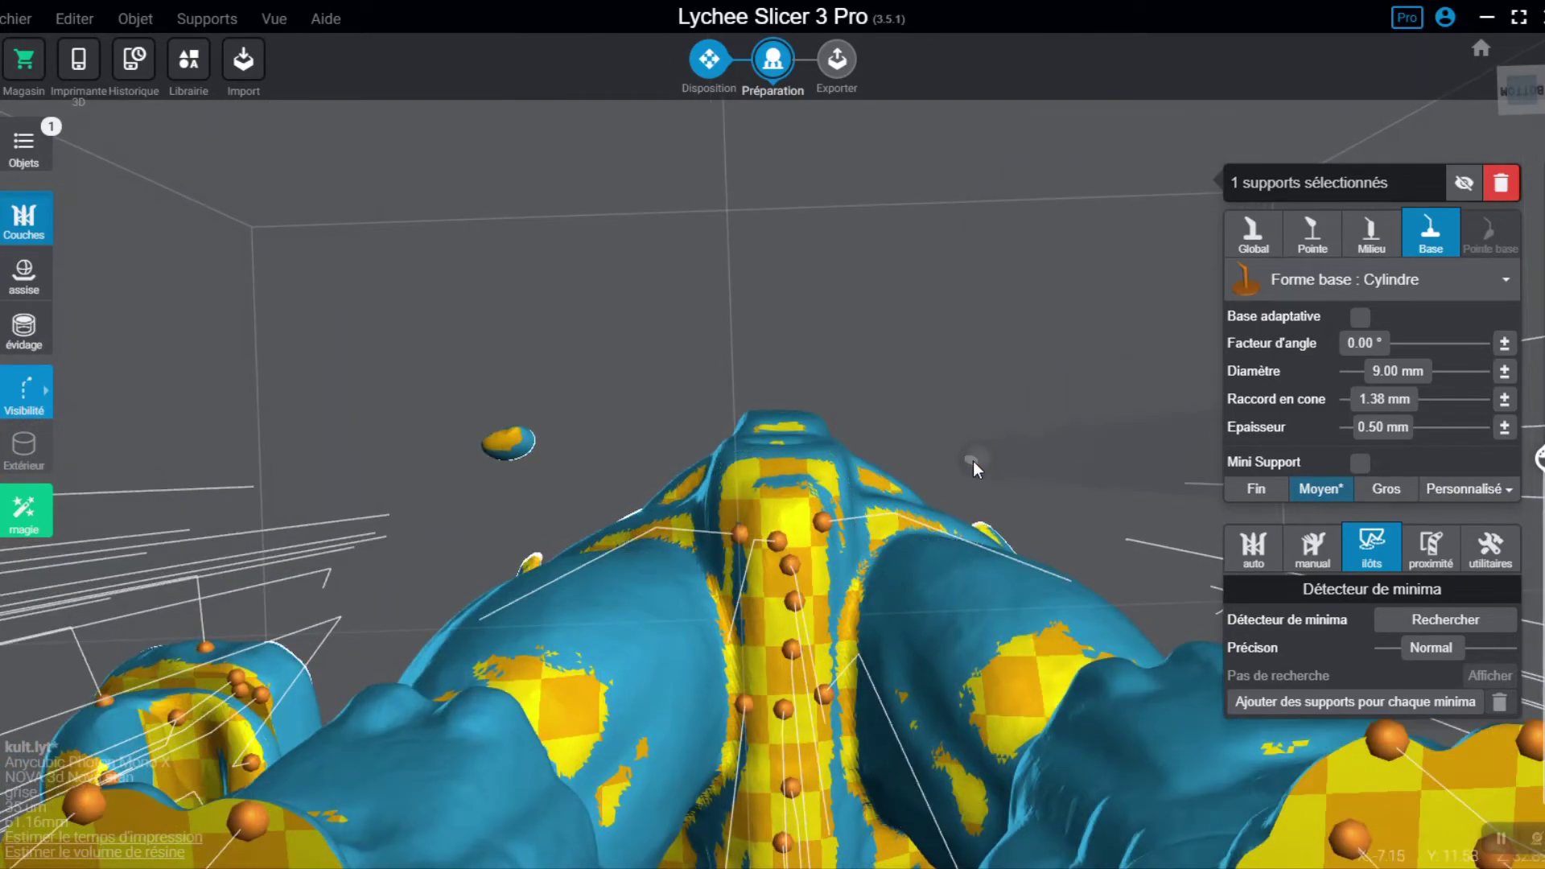
{"action": "left_click", "coordinate": [504, 443]}
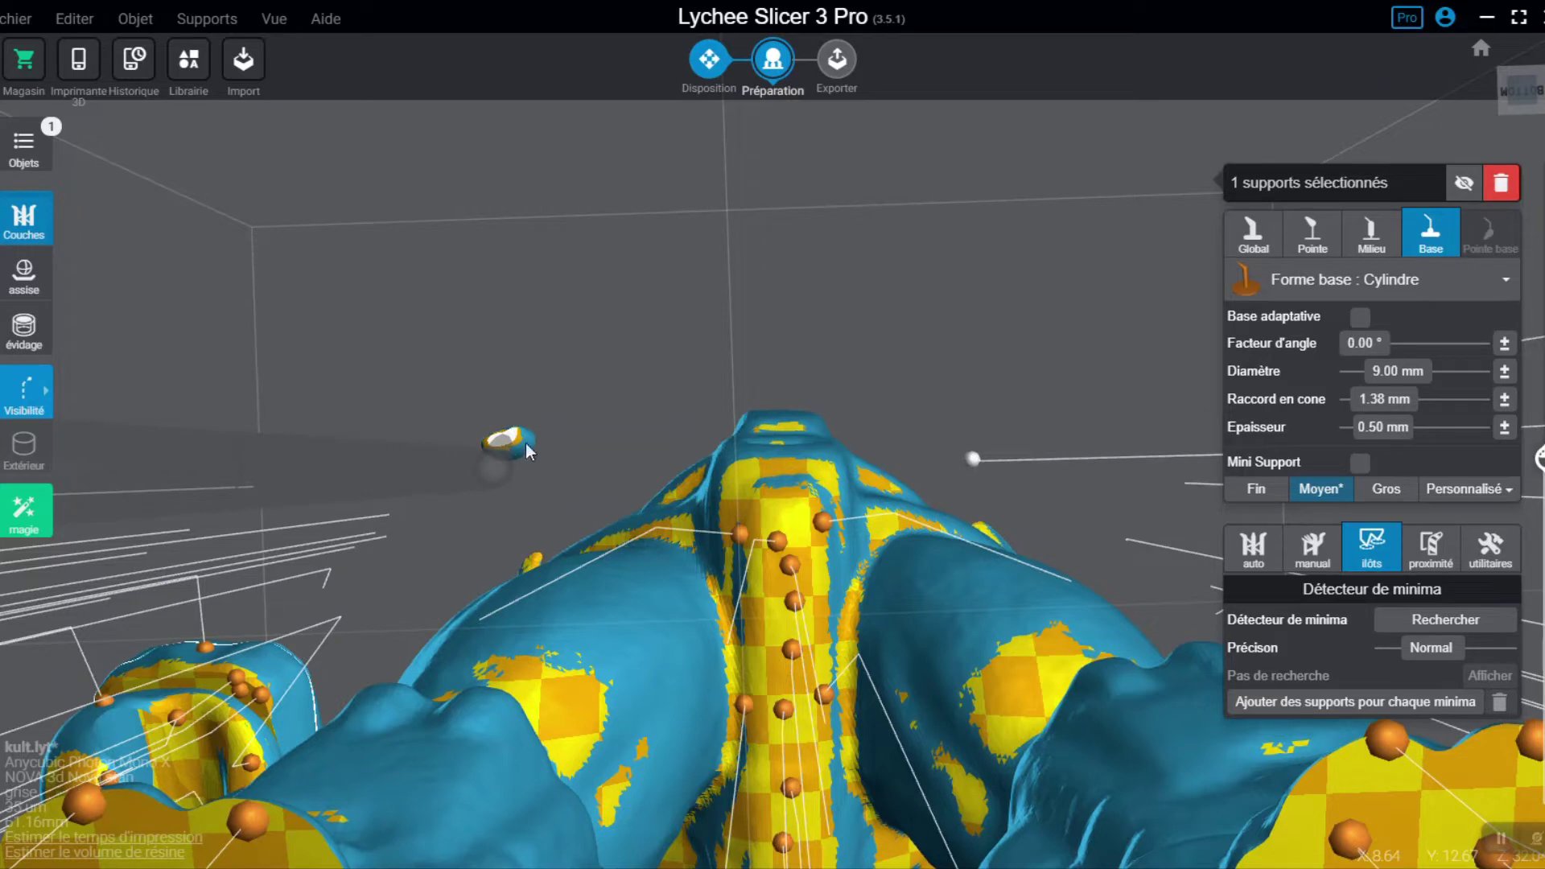
{"action": "left_click", "coordinate": [490, 460]}
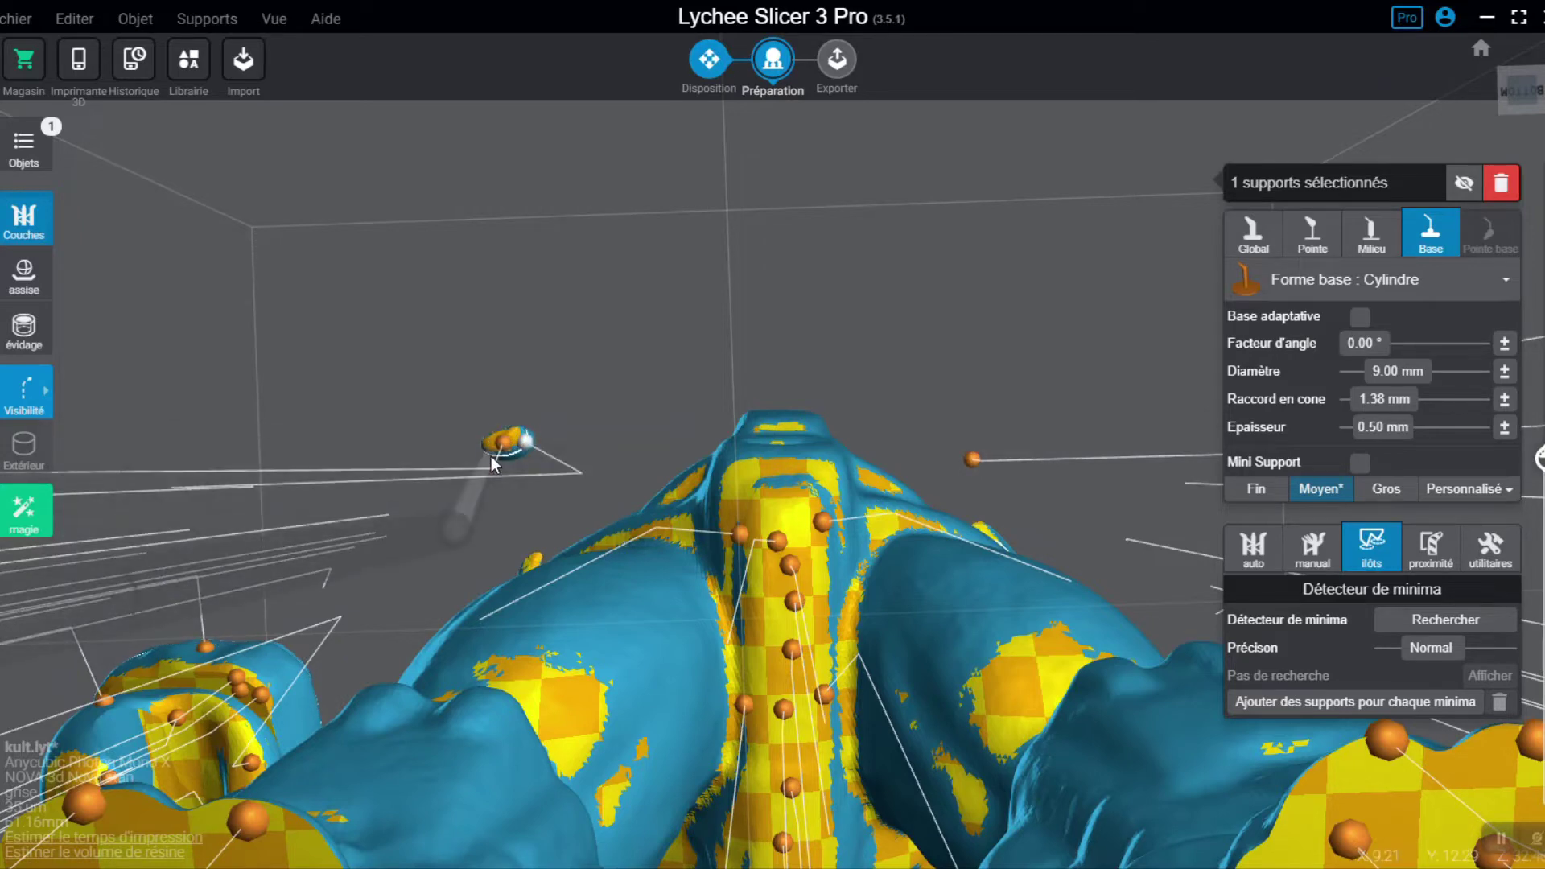
Step: Step through the layers around 32.16 mm (layer 919) and examine how the waist's cross-section forms, from below and above
{"action": "right_click_drag", "start_coordinate": [602, 427], "coordinate": [566, 552]}
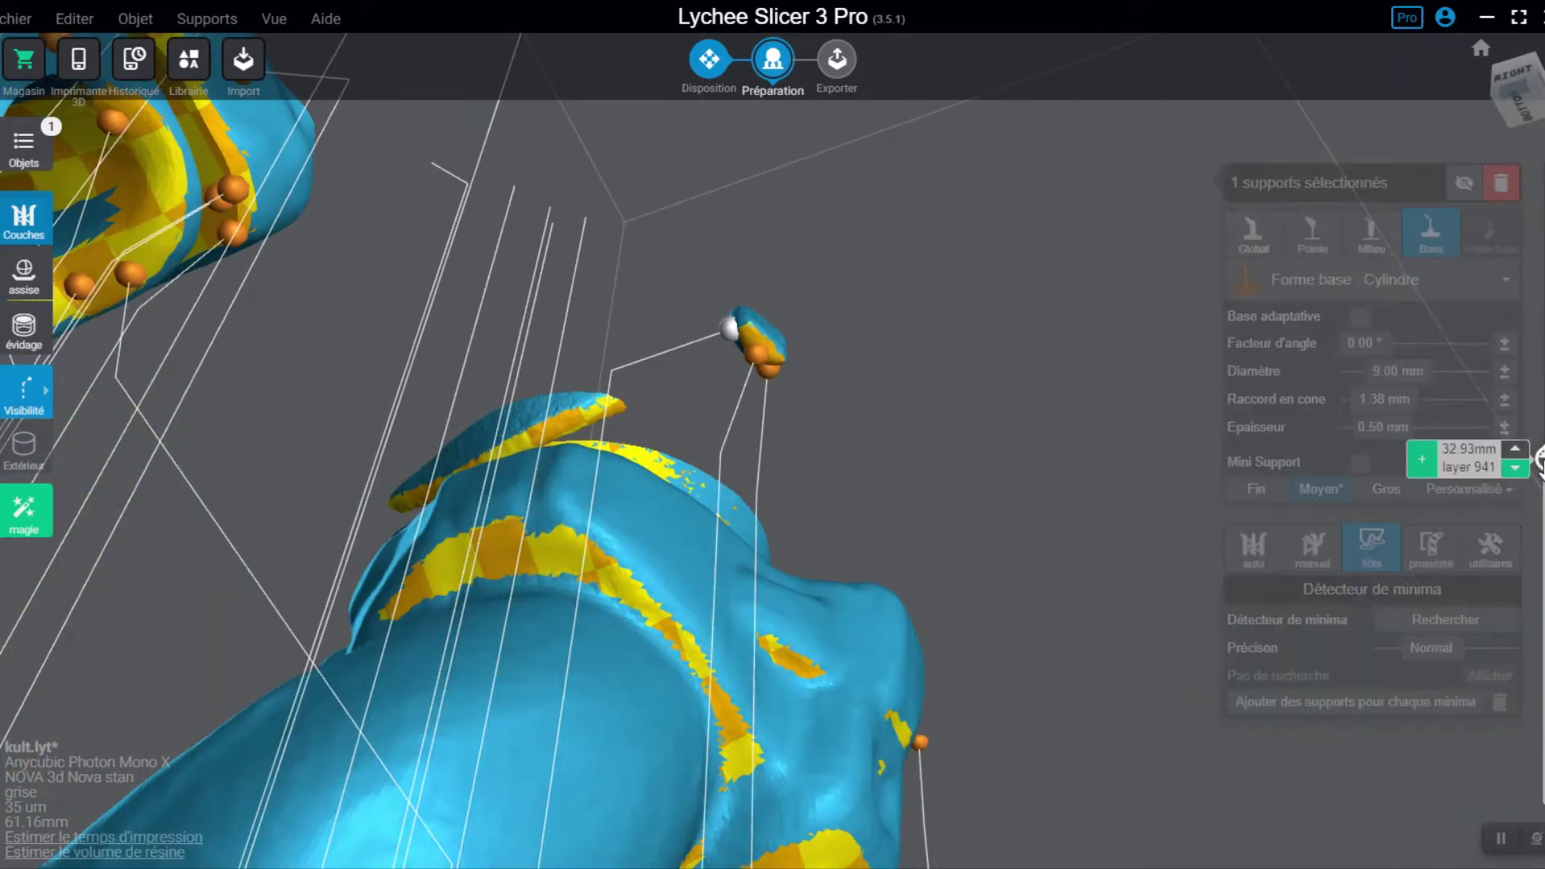
{"action": "left_click_drag", "start_coordinate": [1539, 460], "coordinate": [1539, 467]}
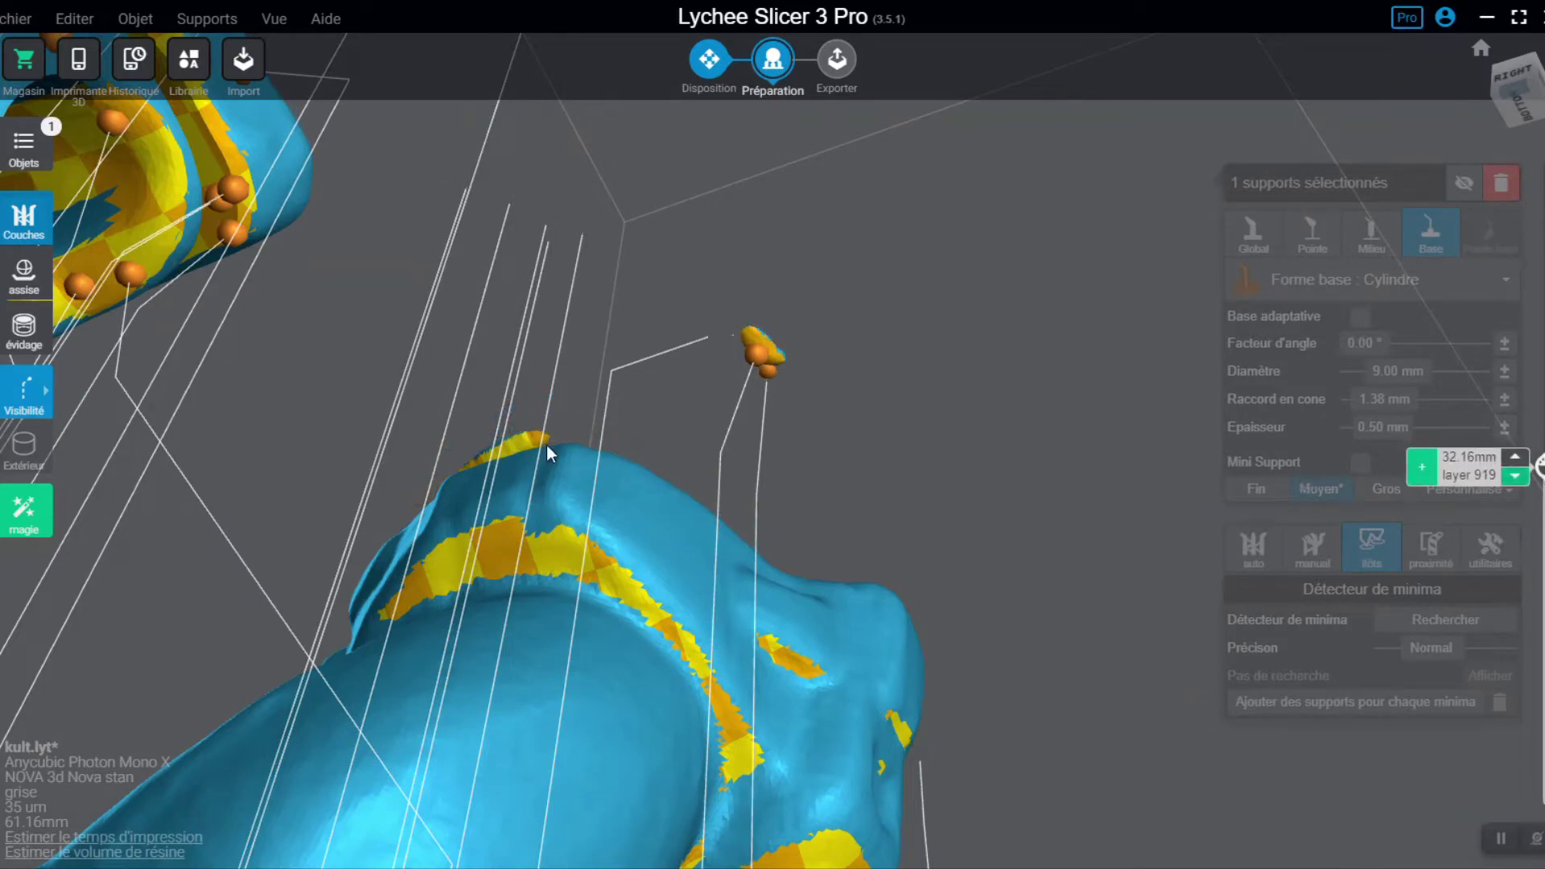
{"action": "right_click_drag", "start_coordinate": [547, 450], "coordinate": [512, 657]}
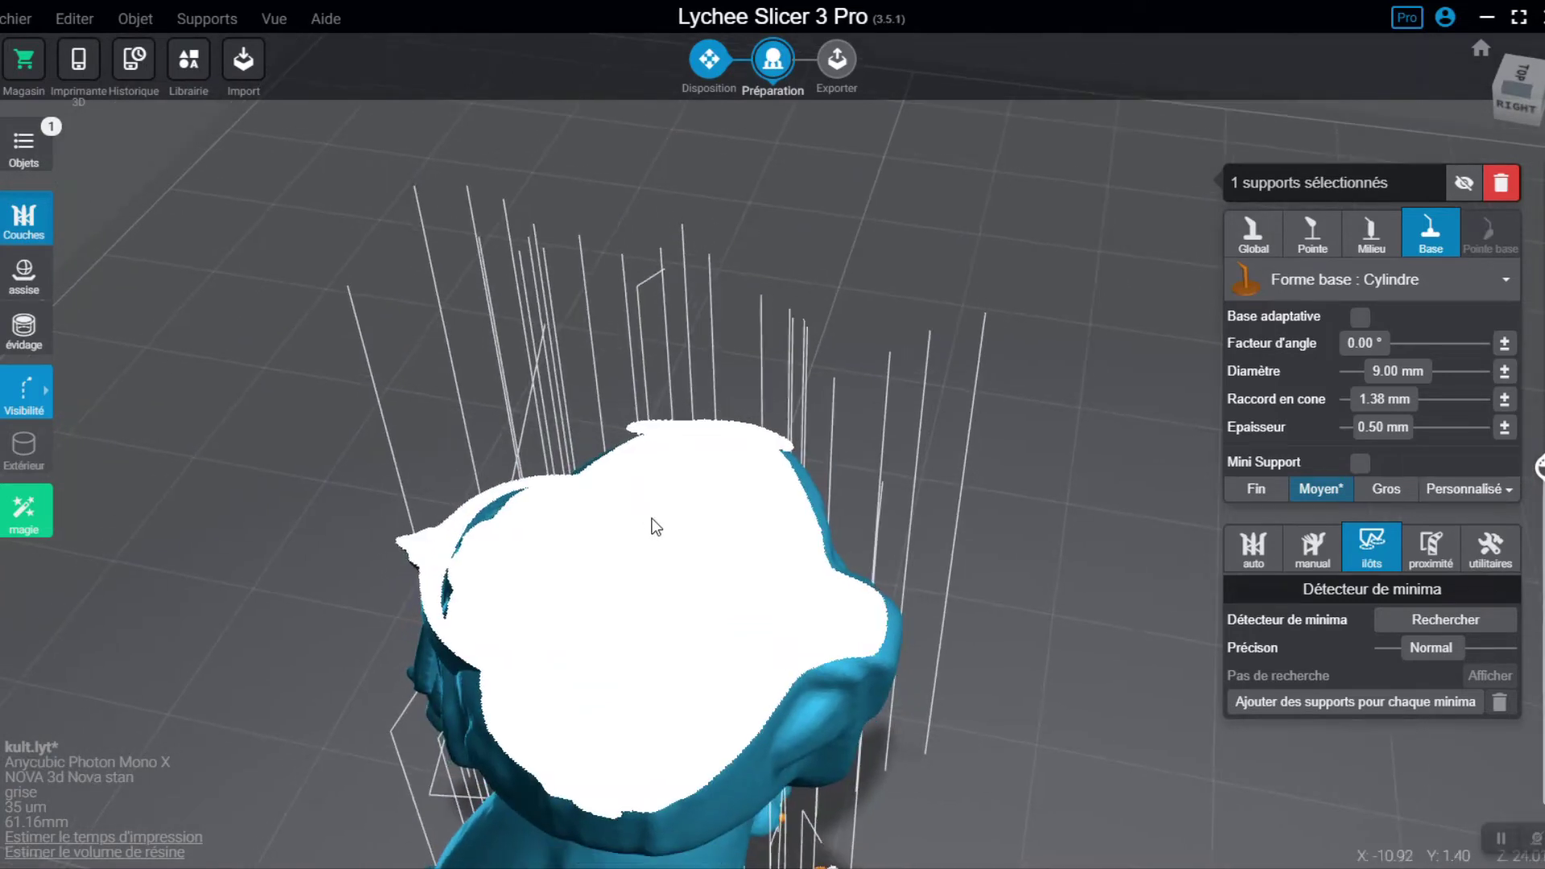
{"action": "key", "text": "Down"}
{"action": "key", "text": "Down"}
{"action": "key", "text": "Down"}
{"action": "key", "text": "Down"}
{"action": "key", "text": "Down"}
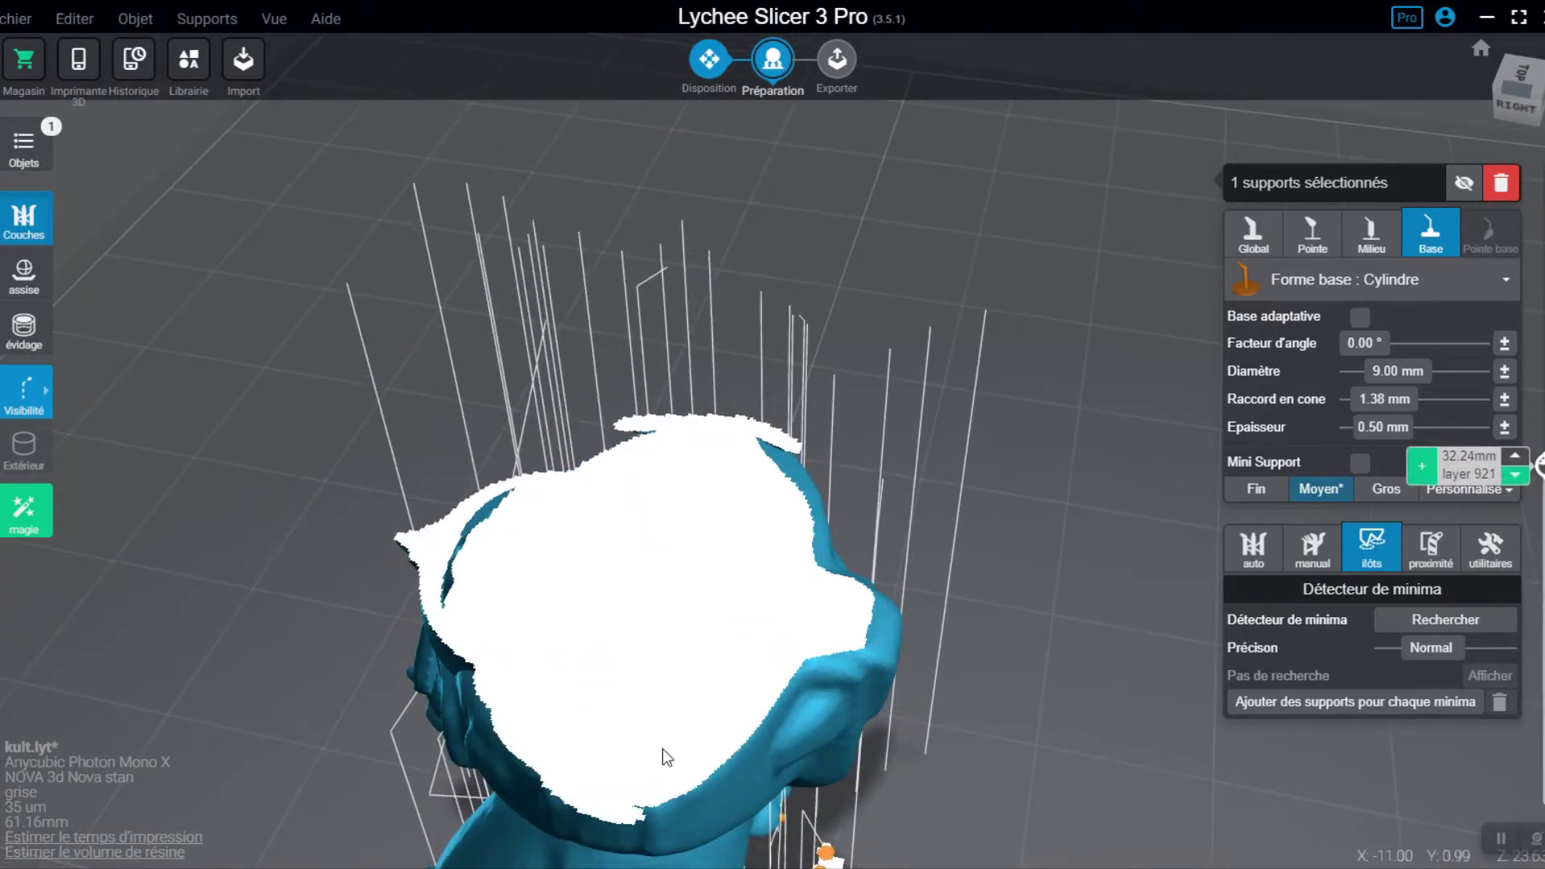
{"action": "key", "text": "Down"}
{"action": "key", "text": "Down"}
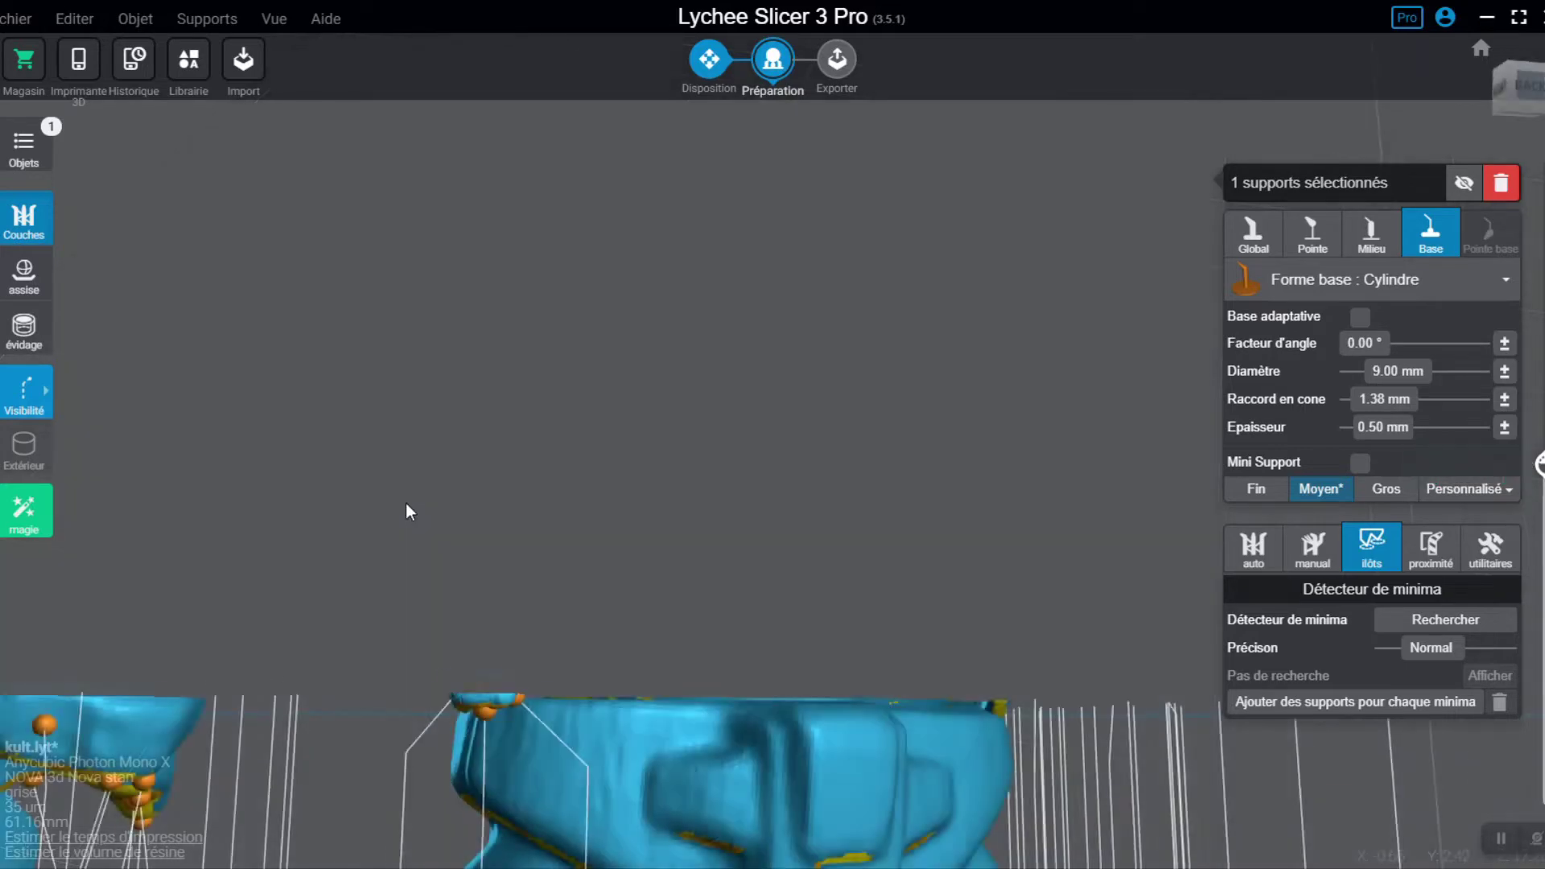
Step: Step up from layer 927 to layer 947 and check the waist and strap tips from below and behind for unsupported areas
{"action": "left_click_drag", "start_coordinate": [406, 504], "coordinate": [884, 486]}
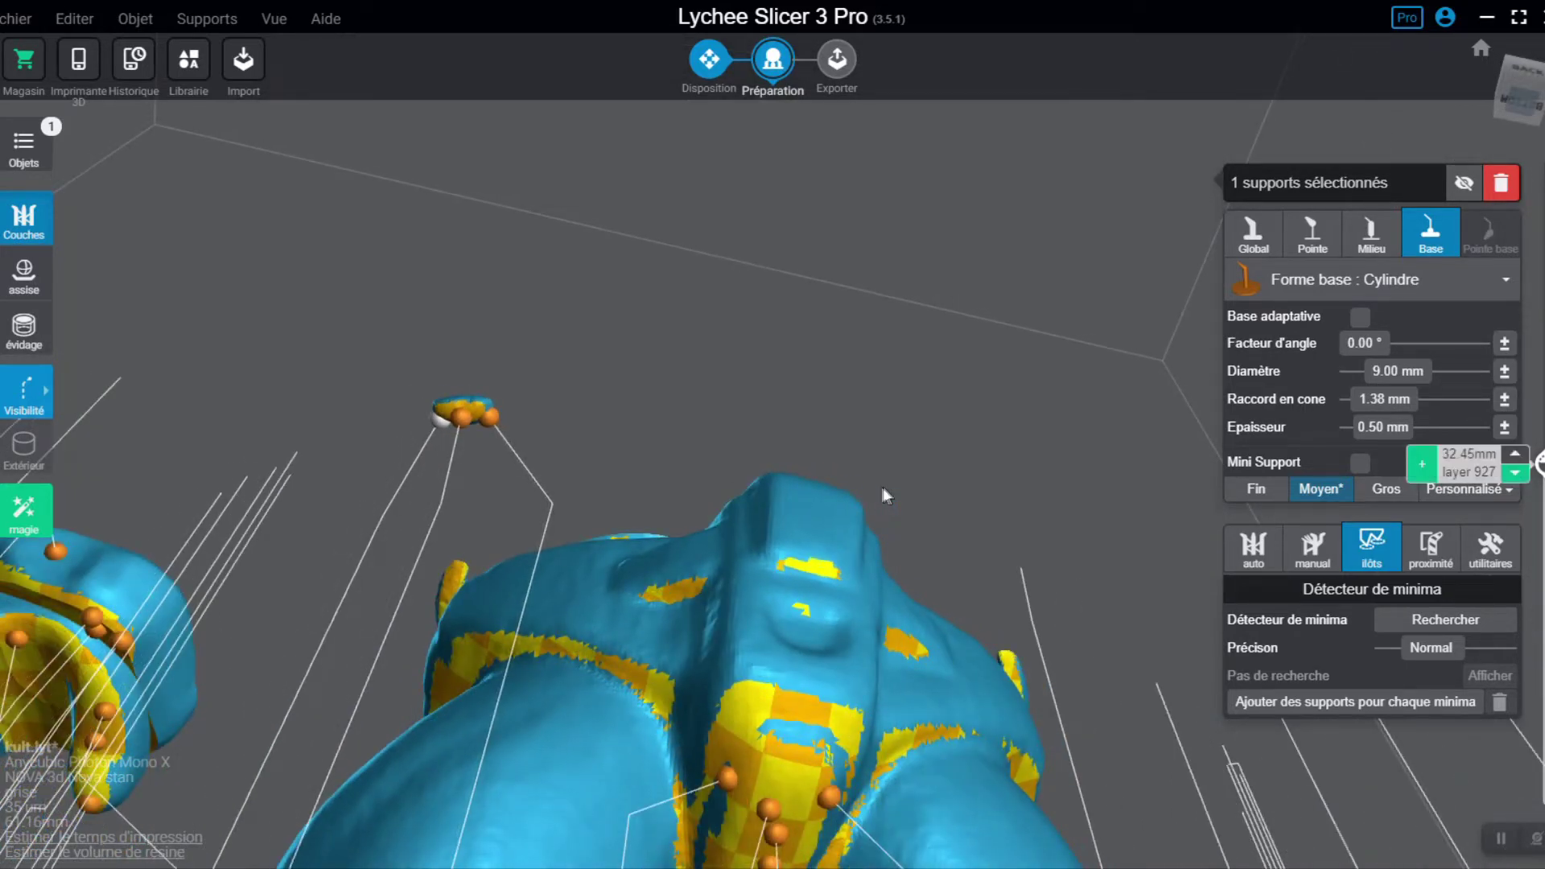
{"action": "key", "text": "Up"}
{"action": "key", "text": "Up"}
{"action": "key", "text": "Up"}
{"action": "key", "text": "Up"}
{"action": "key", "text": "Up"}
{"action": "key", "text": "Up"}
{"action": "key", "text": "Up"}
{"action": "key", "text": "Up"}
{"action": "key", "text": "Up"}
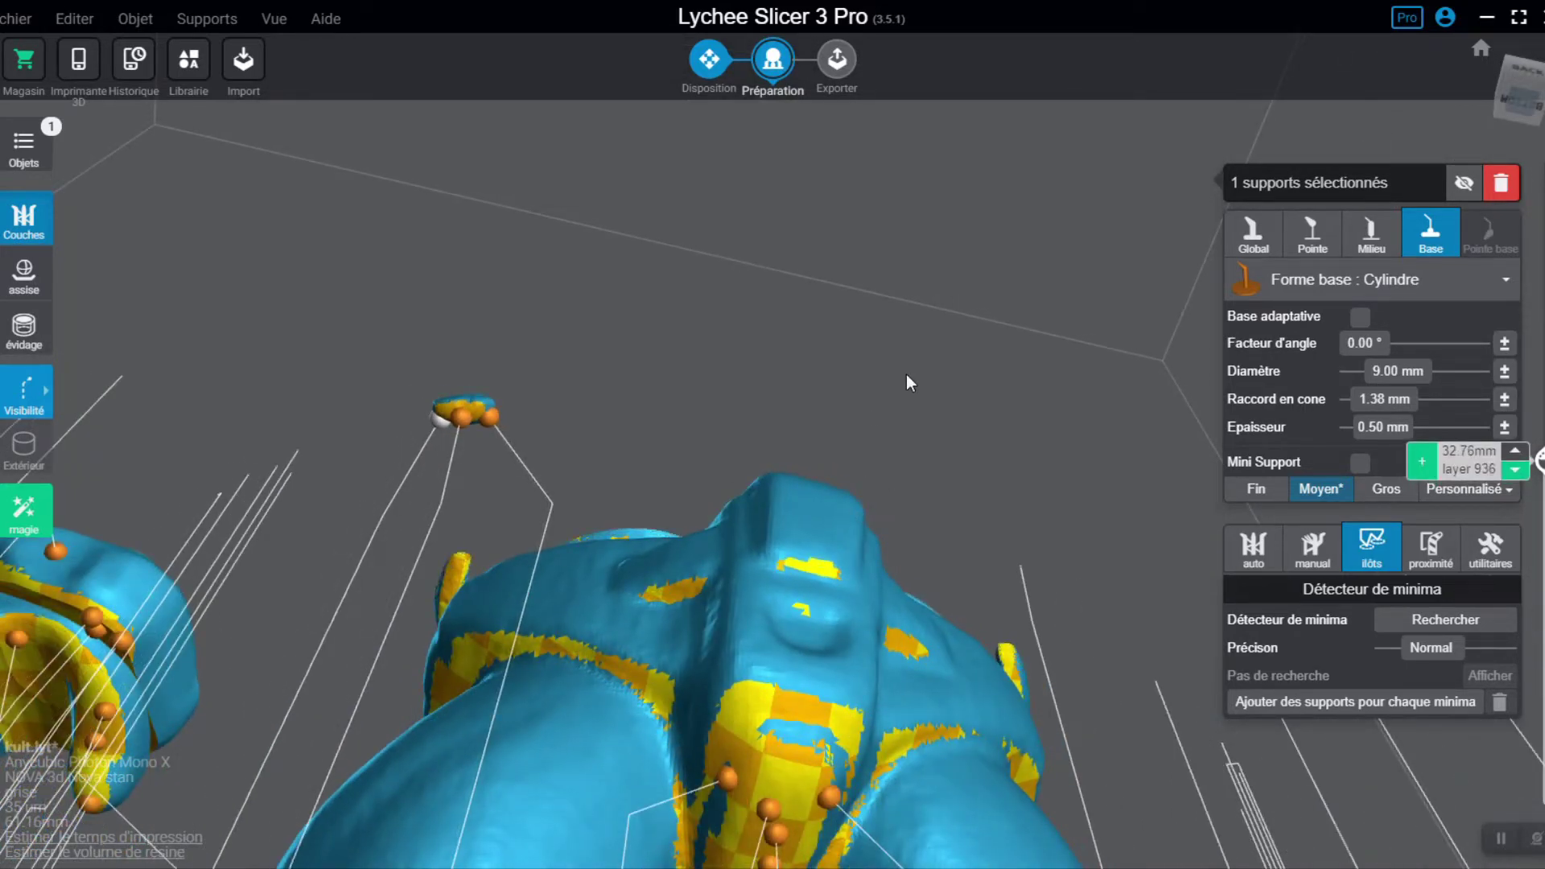
{"action": "right_click", "coordinate": [907, 374]}
{"action": "scroll", "coordinate": [910, 351], "scroll_direction": "down", "scroll_amount": 1}
{"action": "left_click", "coordinate": [904, 352]}
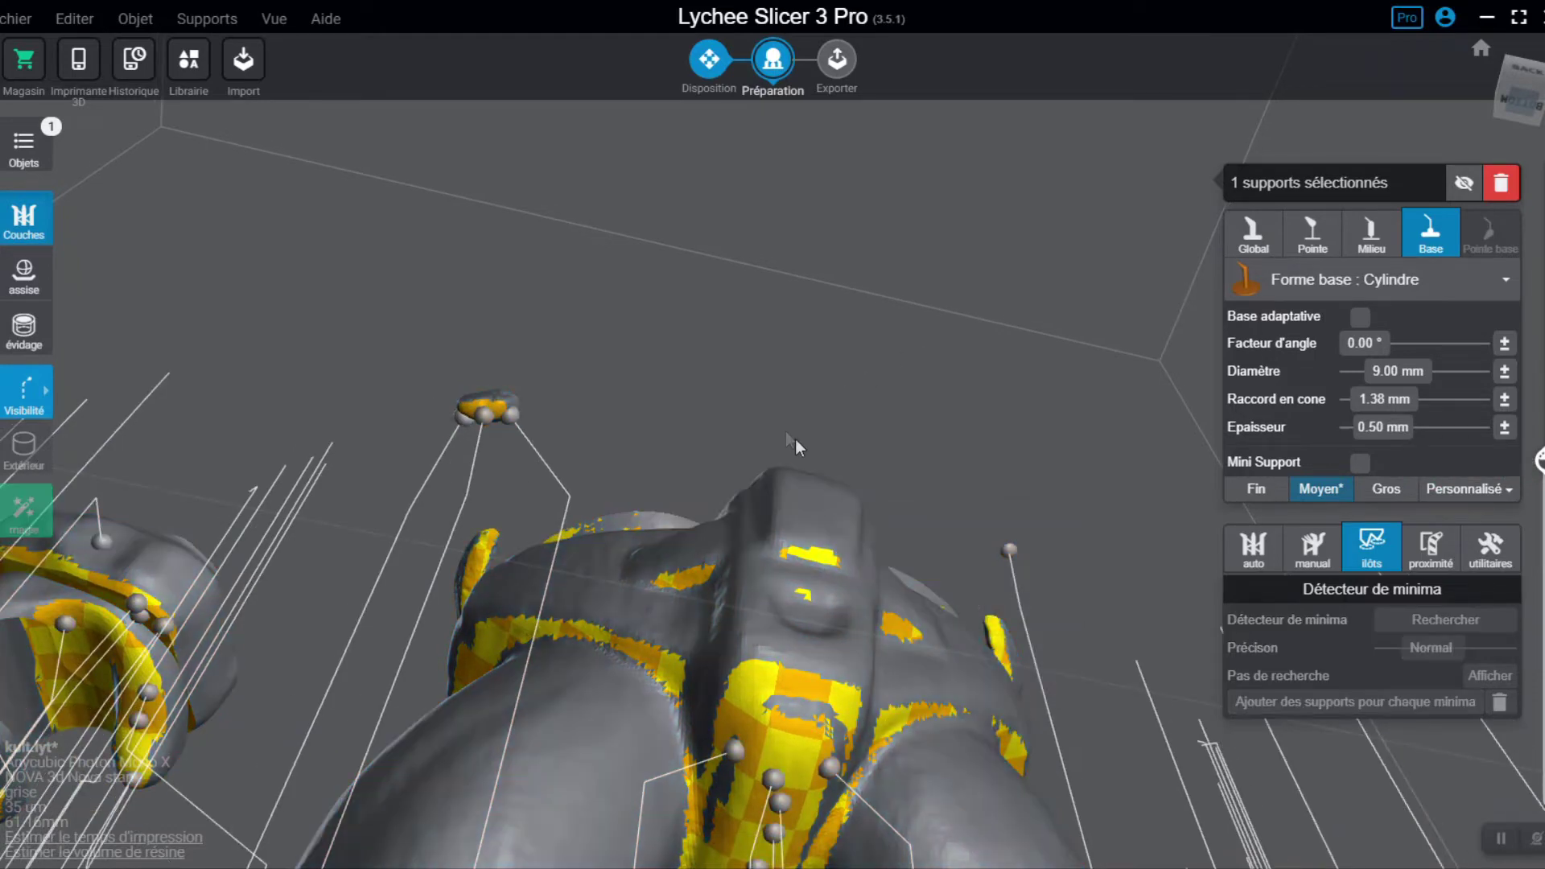
{"action": "scroll", "coordinate": [895, 384], "scroll_direction": "down", "scroll_amount": 2}
{"action": "left_click", "coordinate": [855, 664]}
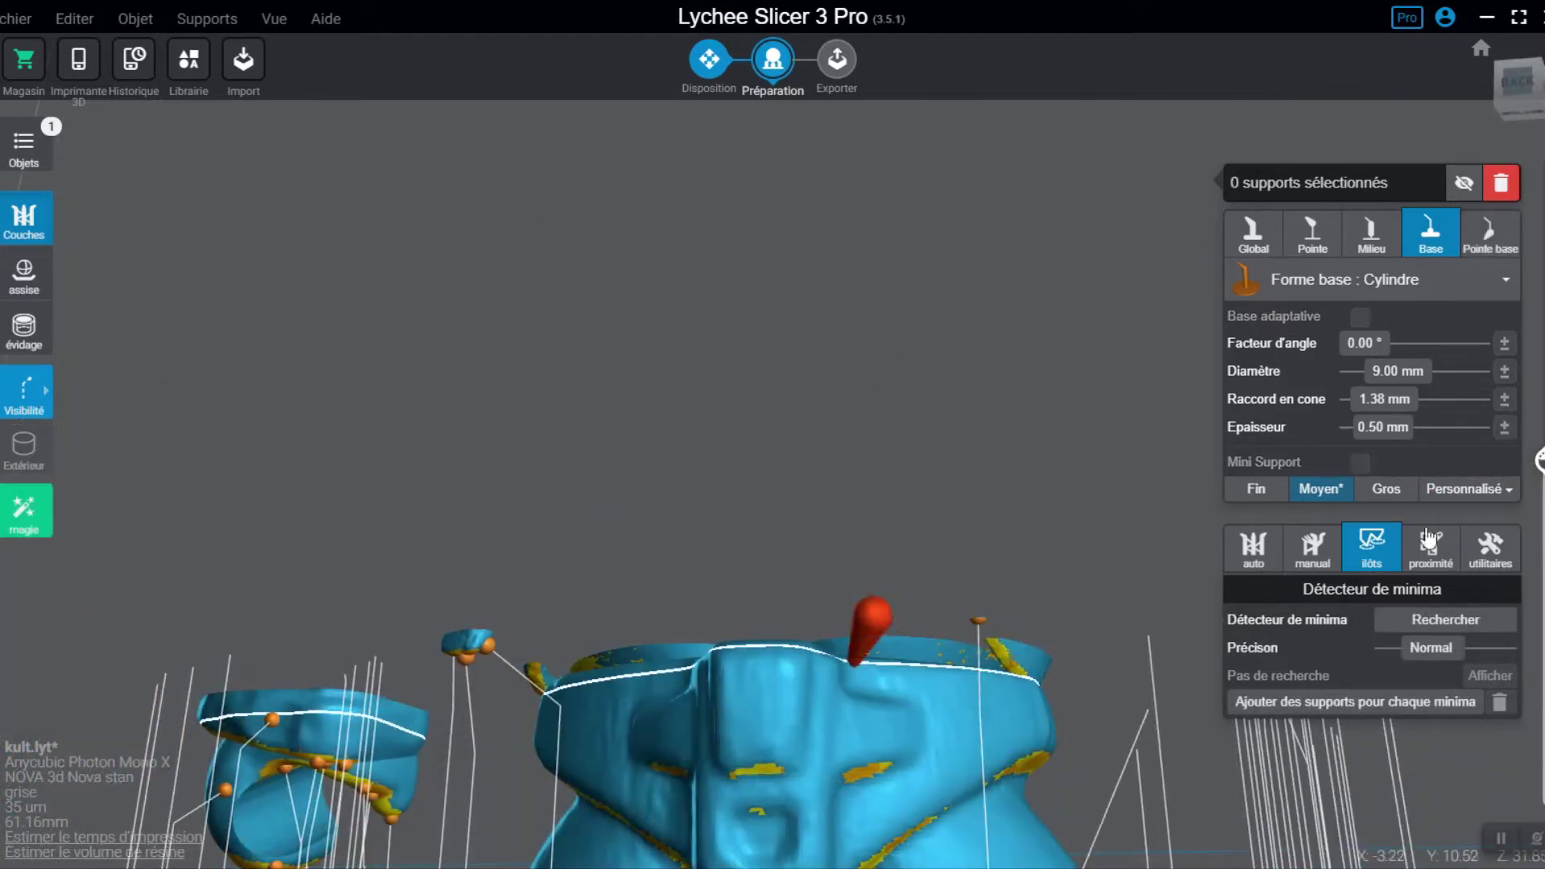
{"action": "mouse_move", "coordinate": [1541, 461]}
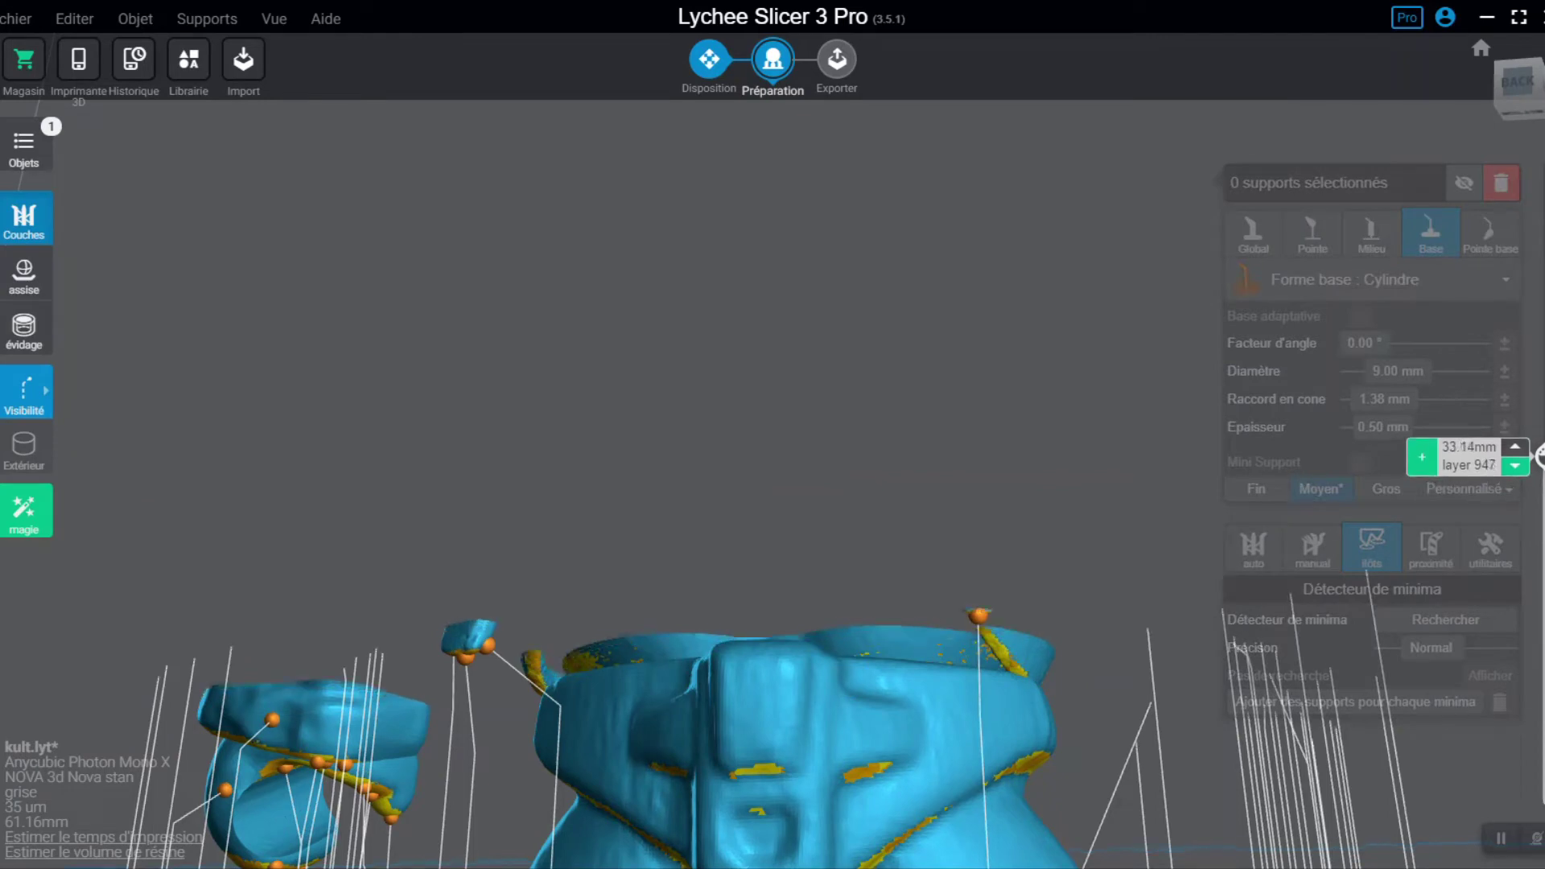
Step: Reveal the belt buckle layers and add one more support to each hanging strap end
{"action": "left_click_drag", "start_coordinate": [1542, 457], "coordinate": [1542, 446]}
{"action": "middle_click_drag", "start_coordinate": [438, 701], "coordinate": [446, 698]}
{"action": "right_click_drag", "start_coordinate": [446, 698], "coordinate": [487, 500]}
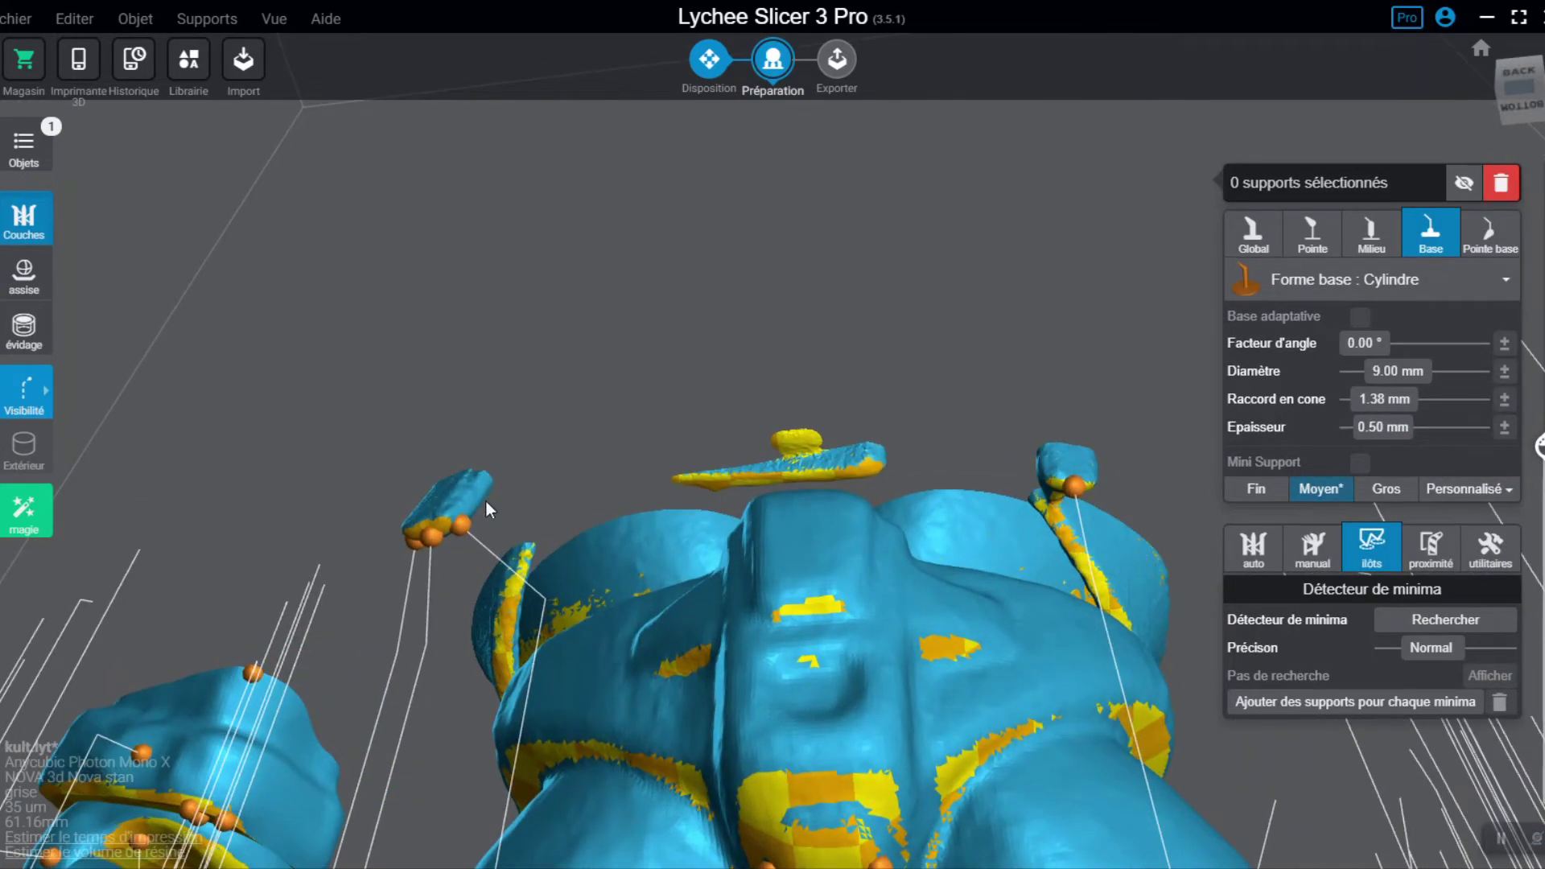
{"action": "left_click", "coordinate": [472, 500]}
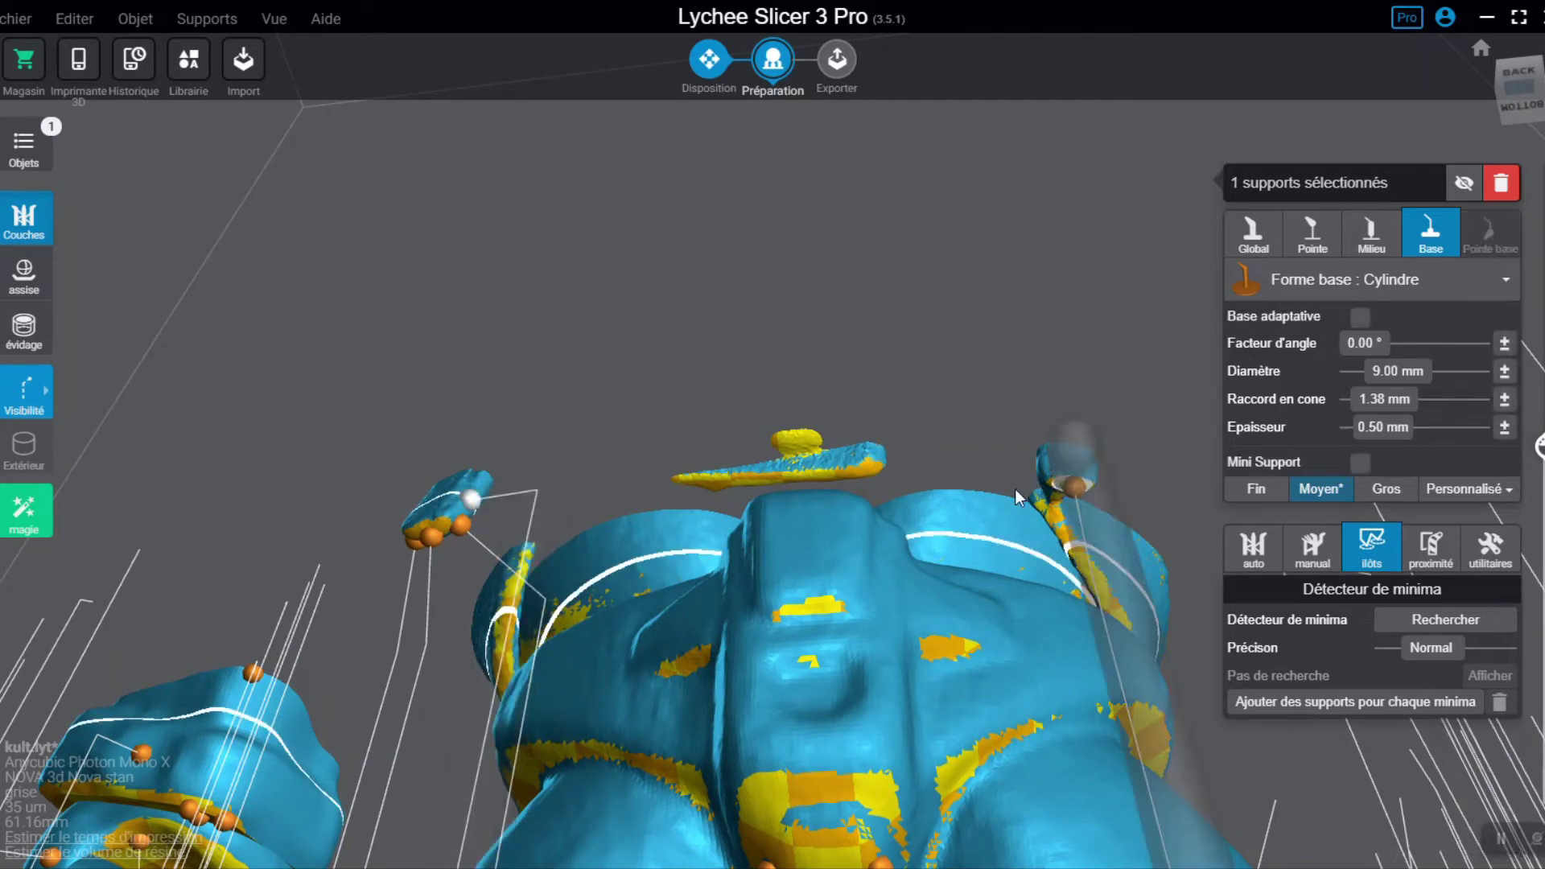
{"action": "scroll", "coordinate": [1036, 481], "scroll_direction": "up", "scroll_amount": 1}
{"action": "left_click", "coordinate": [1064, 475]}
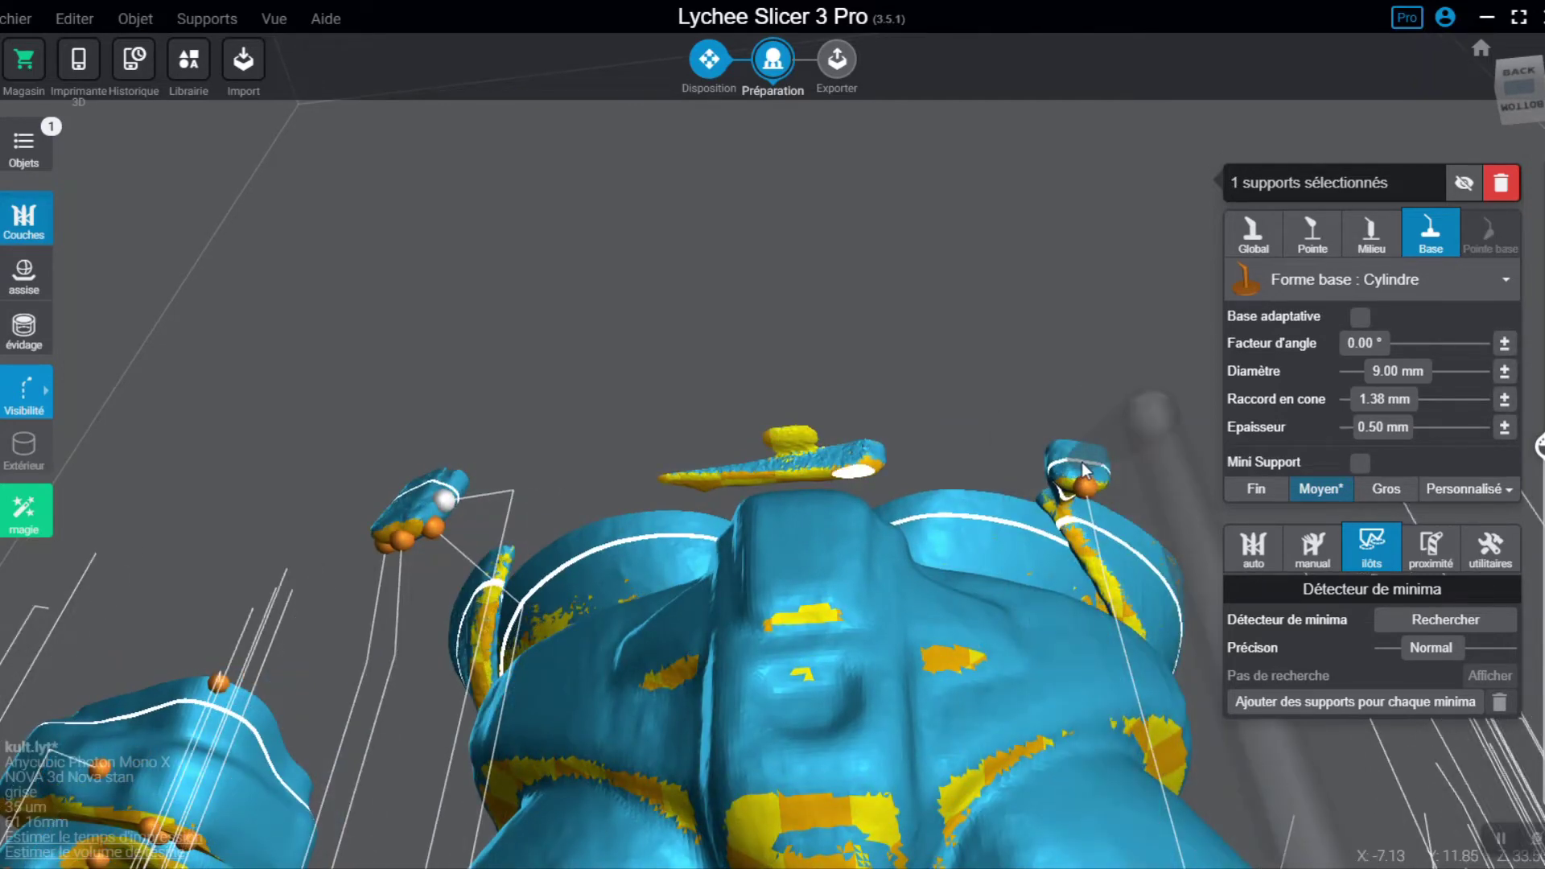
Step: Place four supports along the lower edge of the back belt buckle and one under its round knob
{"action": "left_click", "coordinate": [870, 470]}
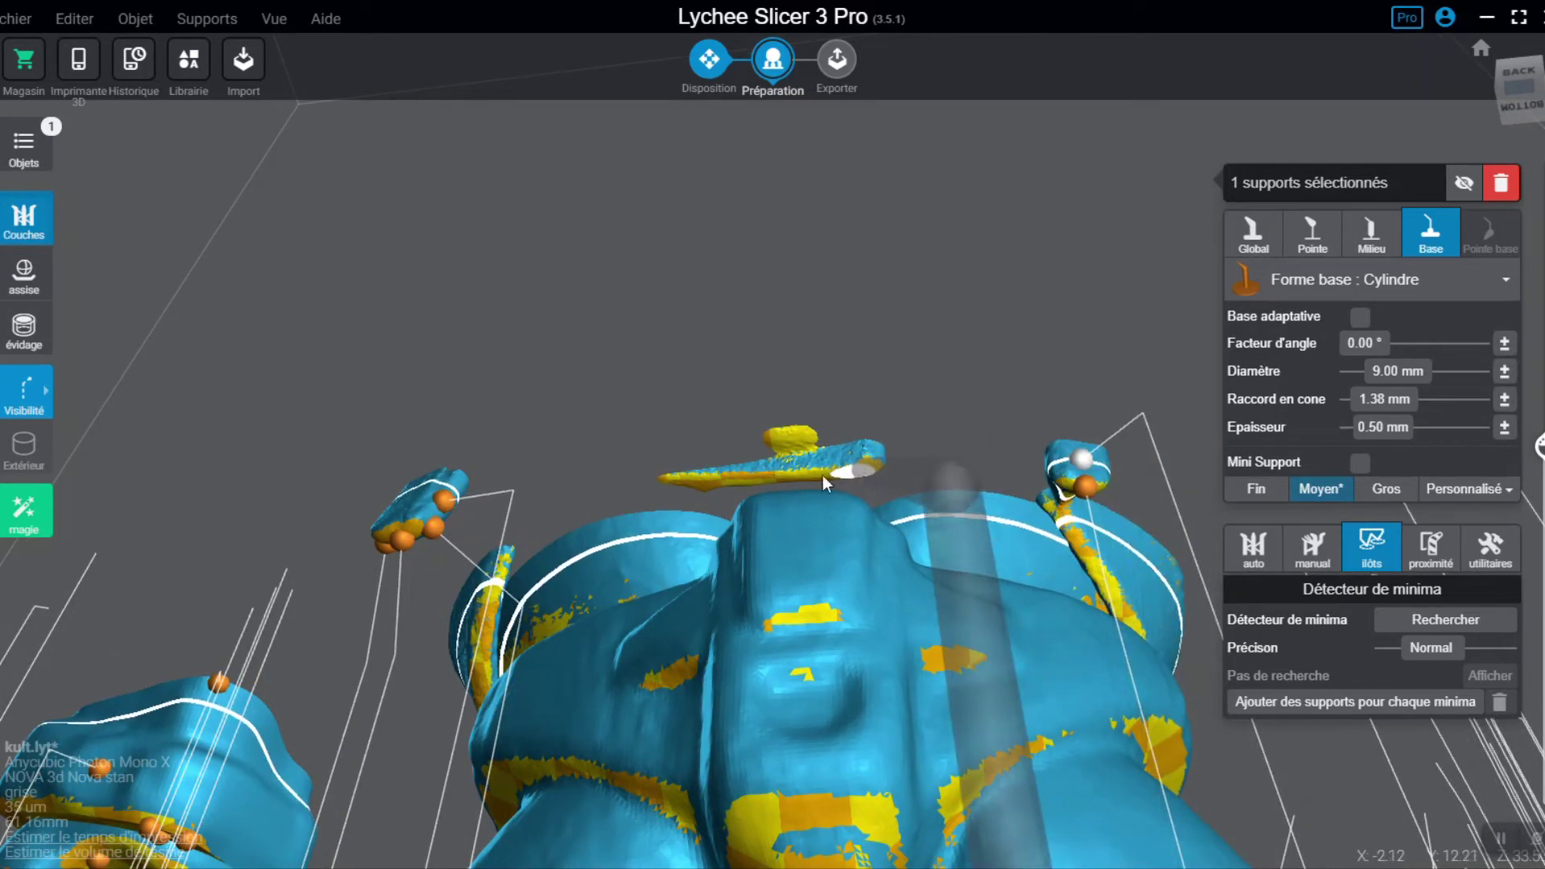
{"action": "left_click", "coordinate": [787, 478]}
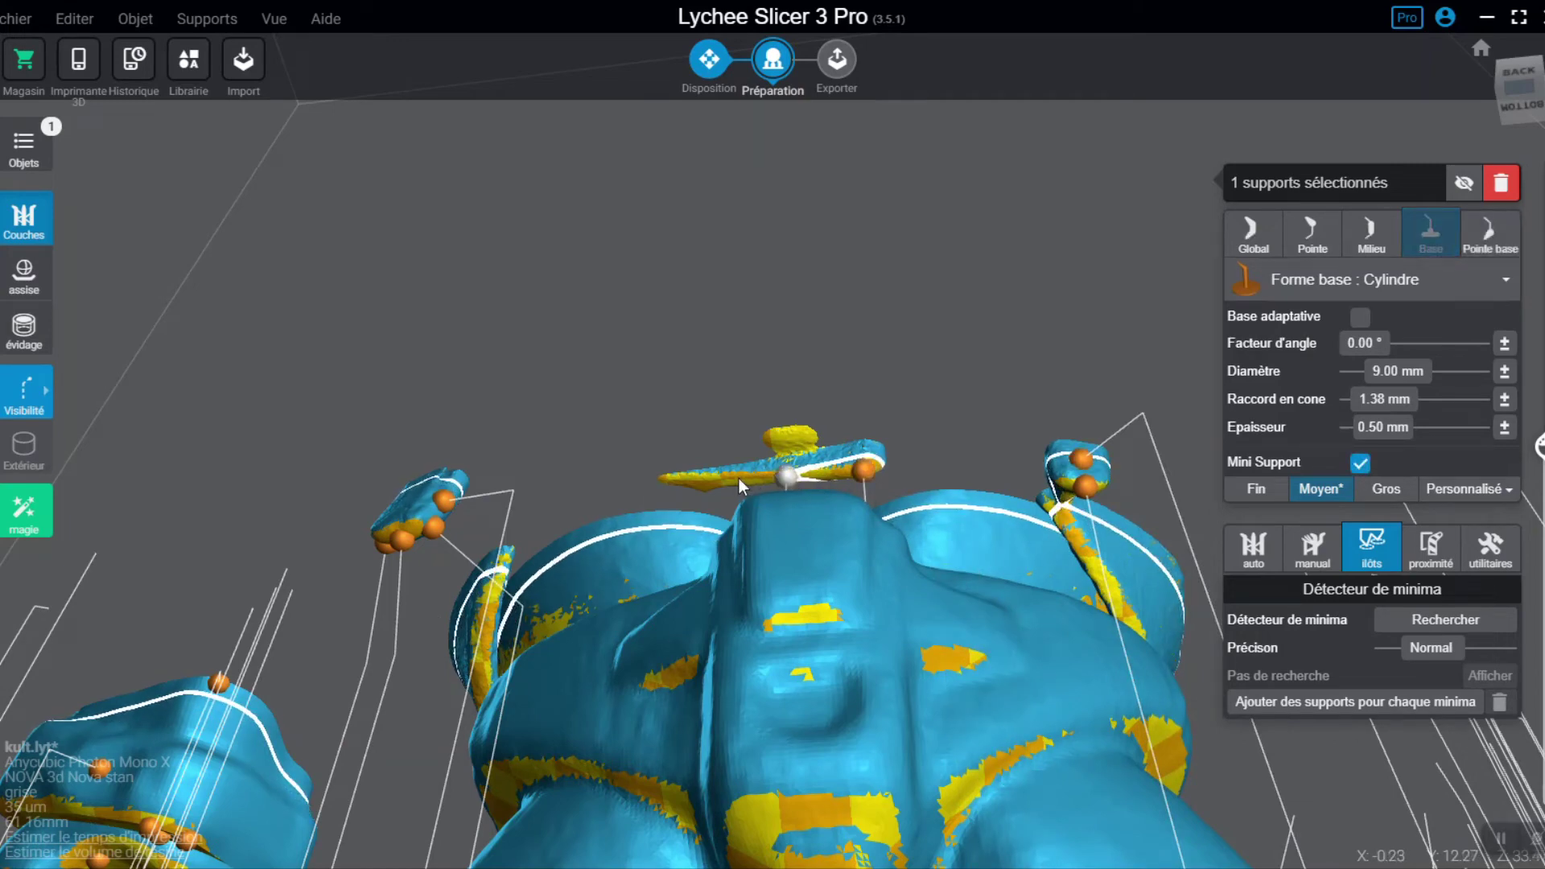
{"action": "left_click", "coordinate": [728, 479]}
{"action": "right_click_drag", "start_coordinate": [878, 546], "coordinate": [842, 519]}
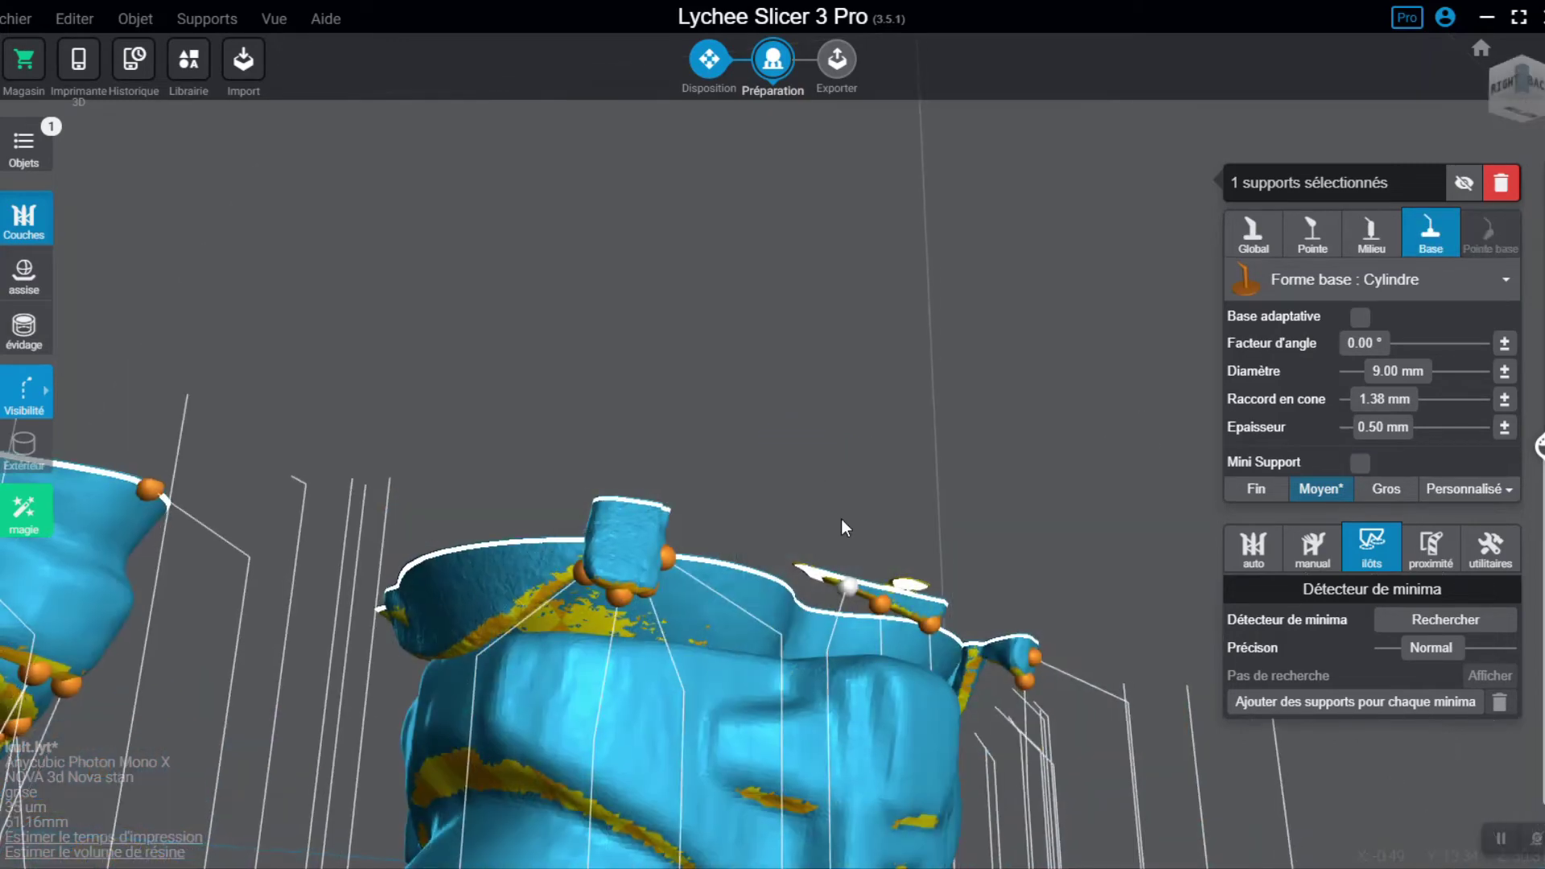
{"action": "left_click", "coordinate": [912, 581]}
{"action": "left_click", "coordinate": [814, 567]}
Step: Reveal the upper-back layers and place supports higher up on the two hanging back straps, checking them from behind and the side
{"action": "left_click_drag", "start_coordinate": [1539, 442], "coordinate": [946, 548]}
{"action": "right_click", "coordinate": [946, 547]}
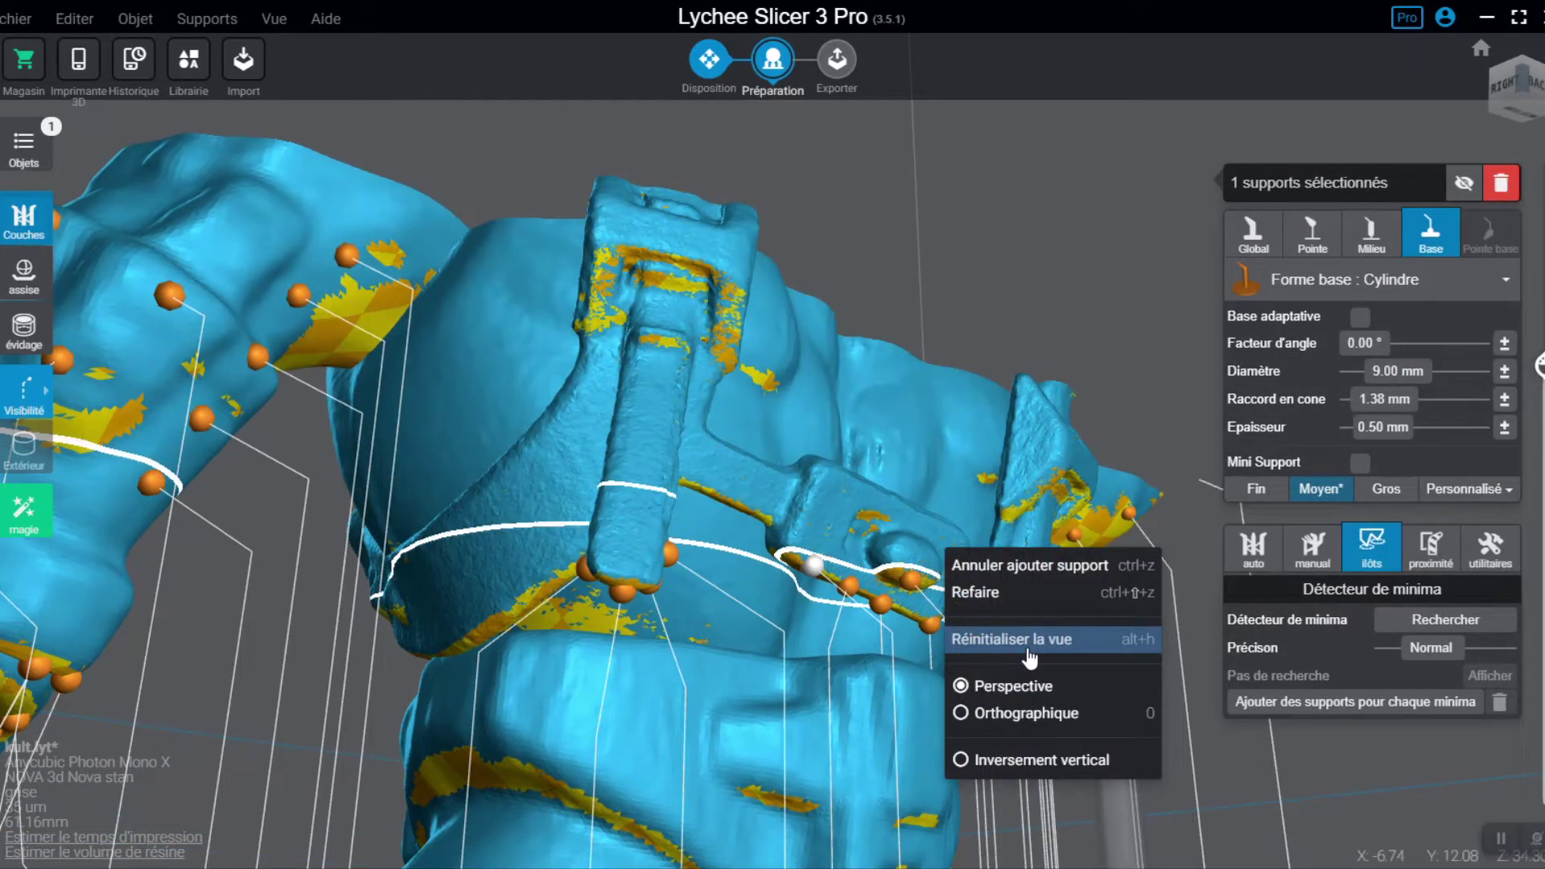
{"action": "left_click_drag", "start_coordinate": [1062, 490], "coordinate": [1108, 613]}
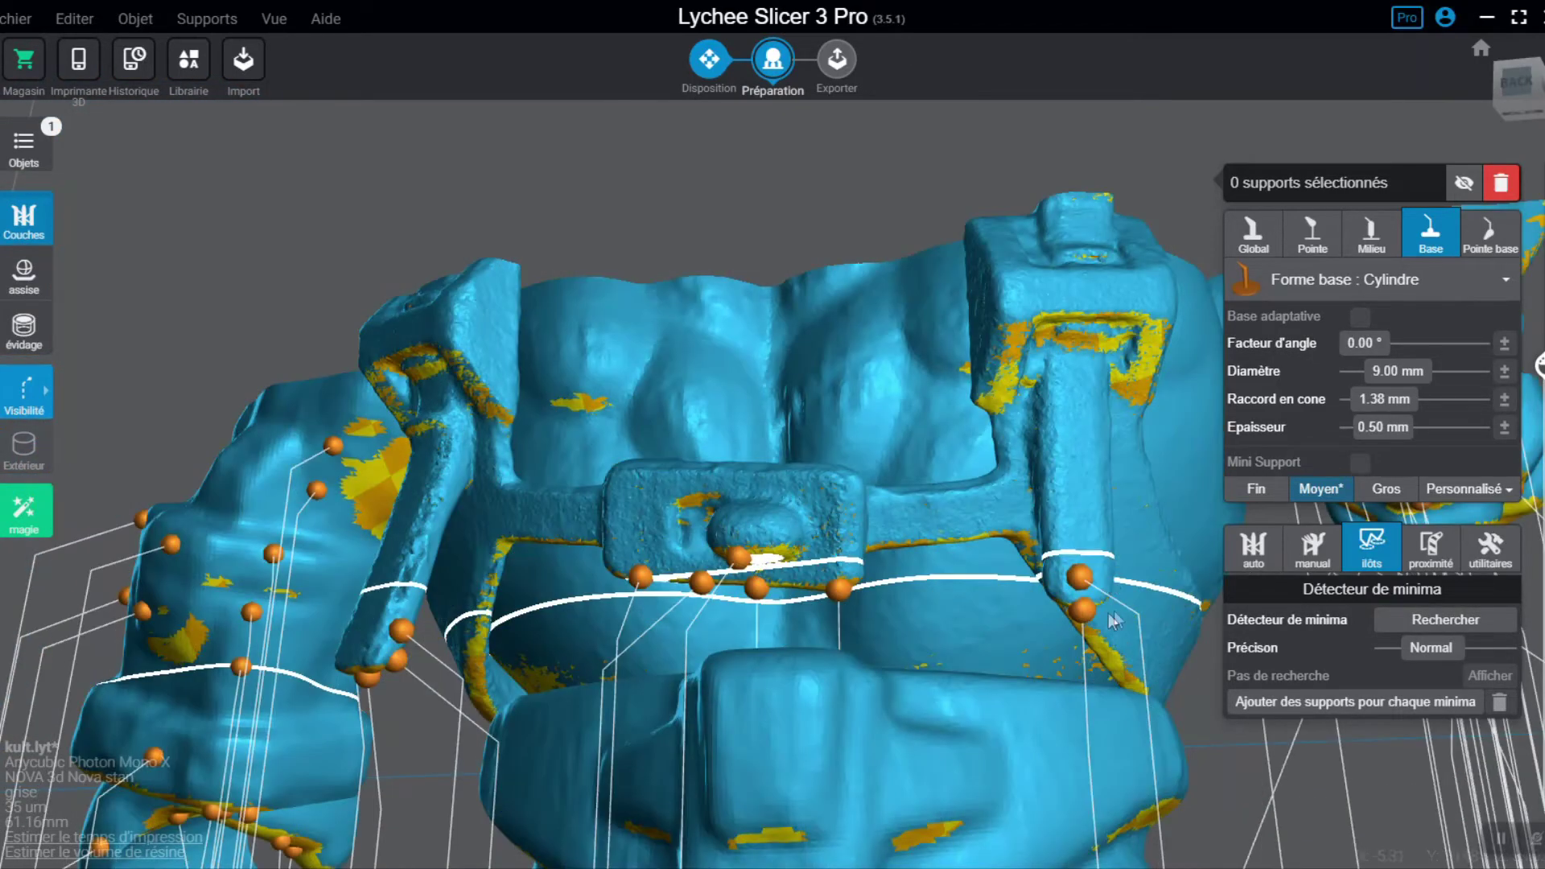
{"action": "left_click", "coordinate": [1074, 520]}
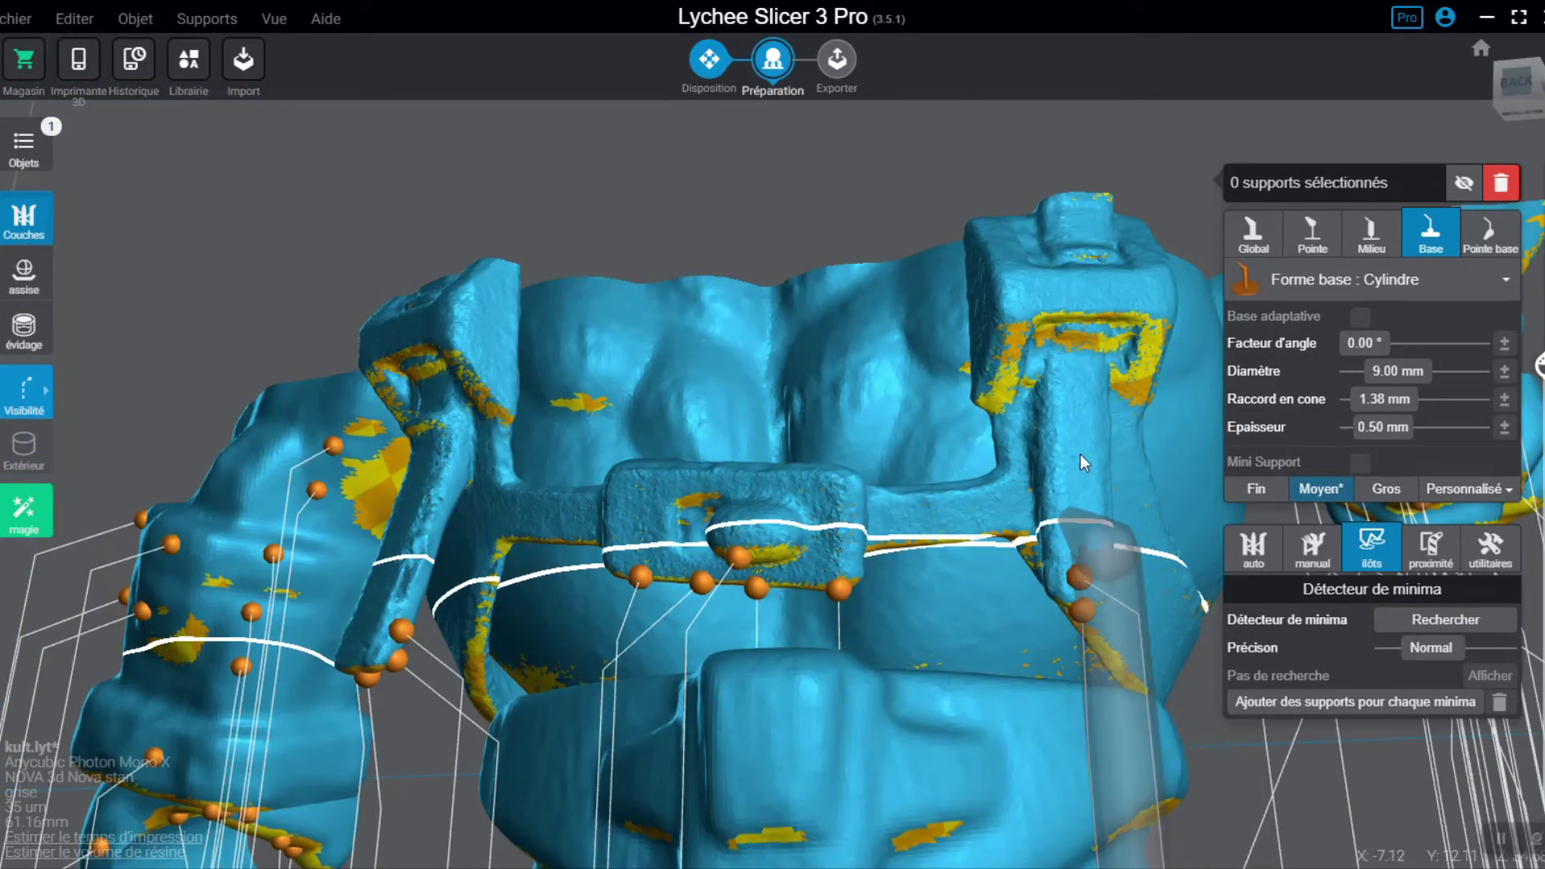
{"action": "left_click_drag", "start_coordinate": [497, 573], "coordinate": [436, 596]}
{"action": "right_click", "coordinate": [635, 604]}
{"action": "left_click_drag", "start_coordinate": [646, 597], "coordinate": [841, 493]}
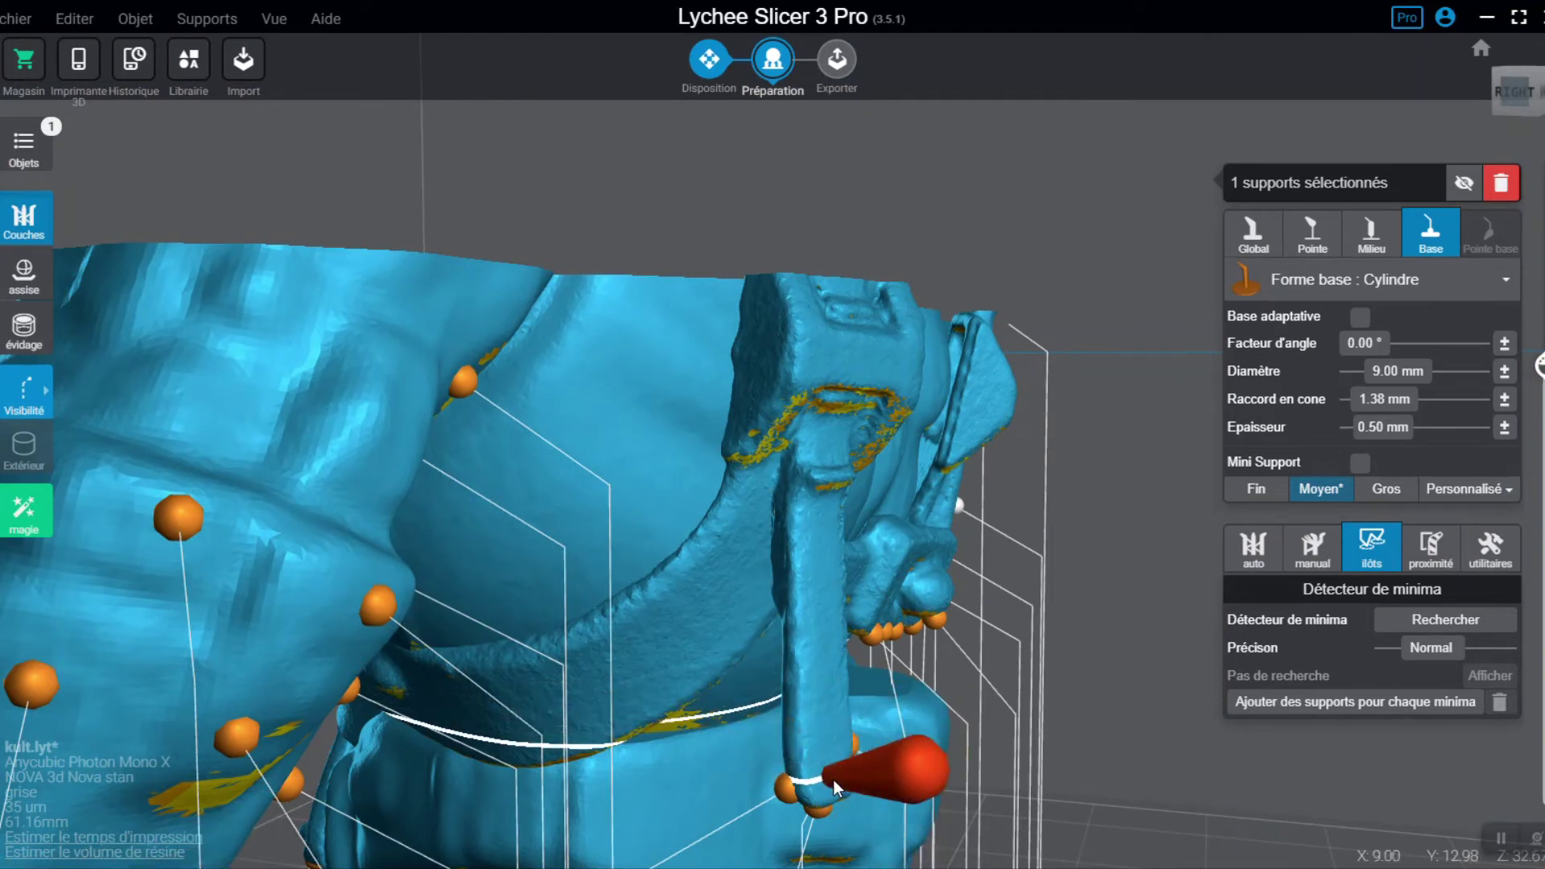
{"action": "right_click_drag", "start_coordinate": [819, 776], "coordinate": [773, 717]}
{"action": "right_click_drag", "start_coordinate": [708, 437], "coordinate": [861, 483]}
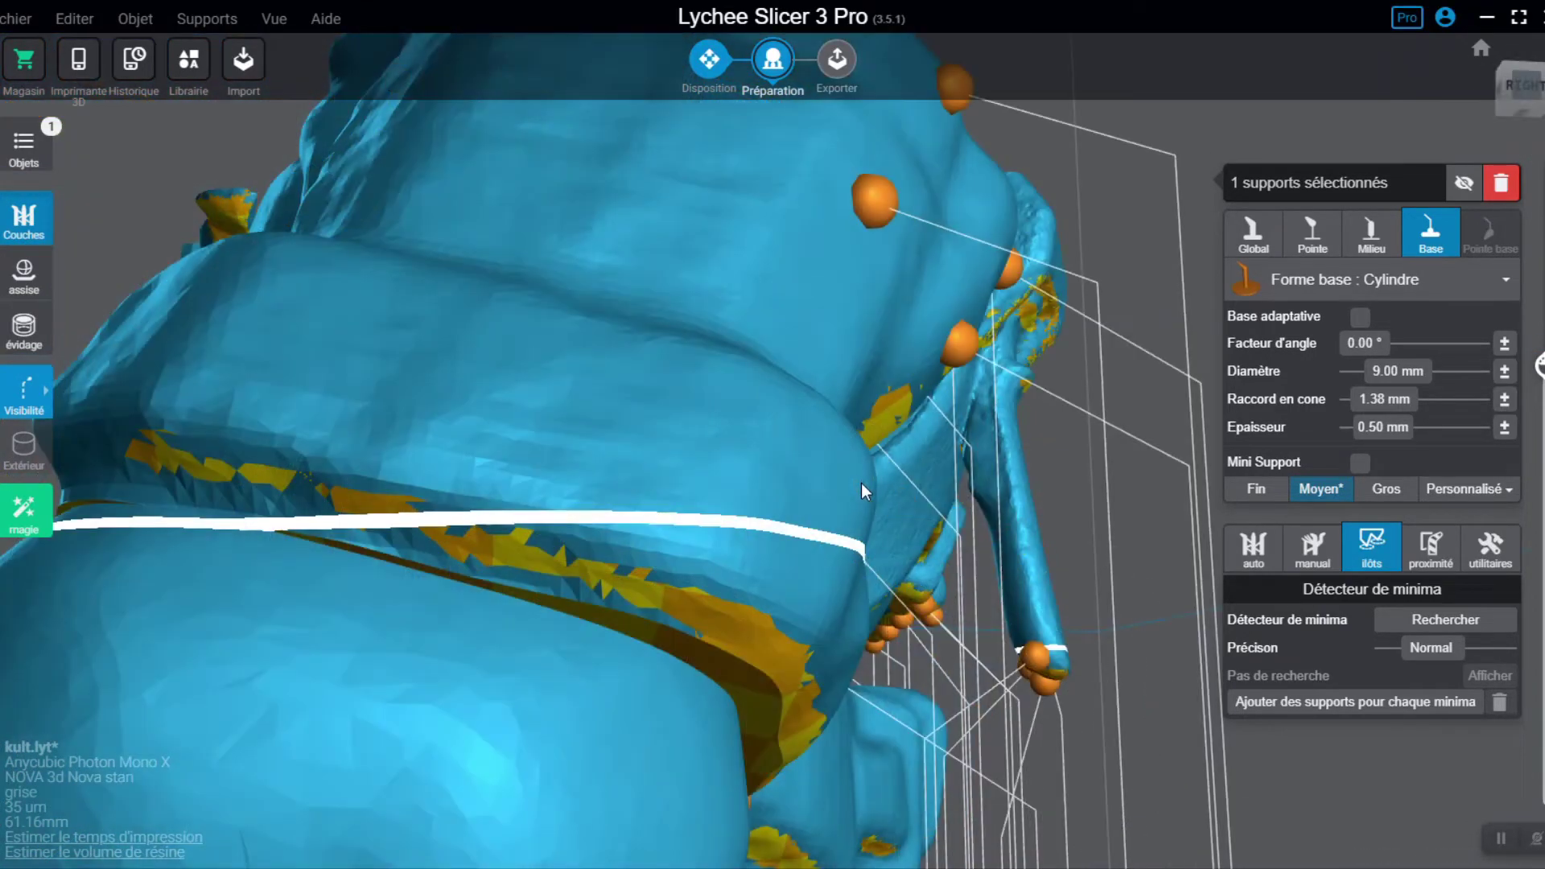
{"action": "left_click", "coordinate": [1000, 548]}
{"action": "right_click_drag", "start_coordinate": [1000, 549], "coordinate": [834, 765]}
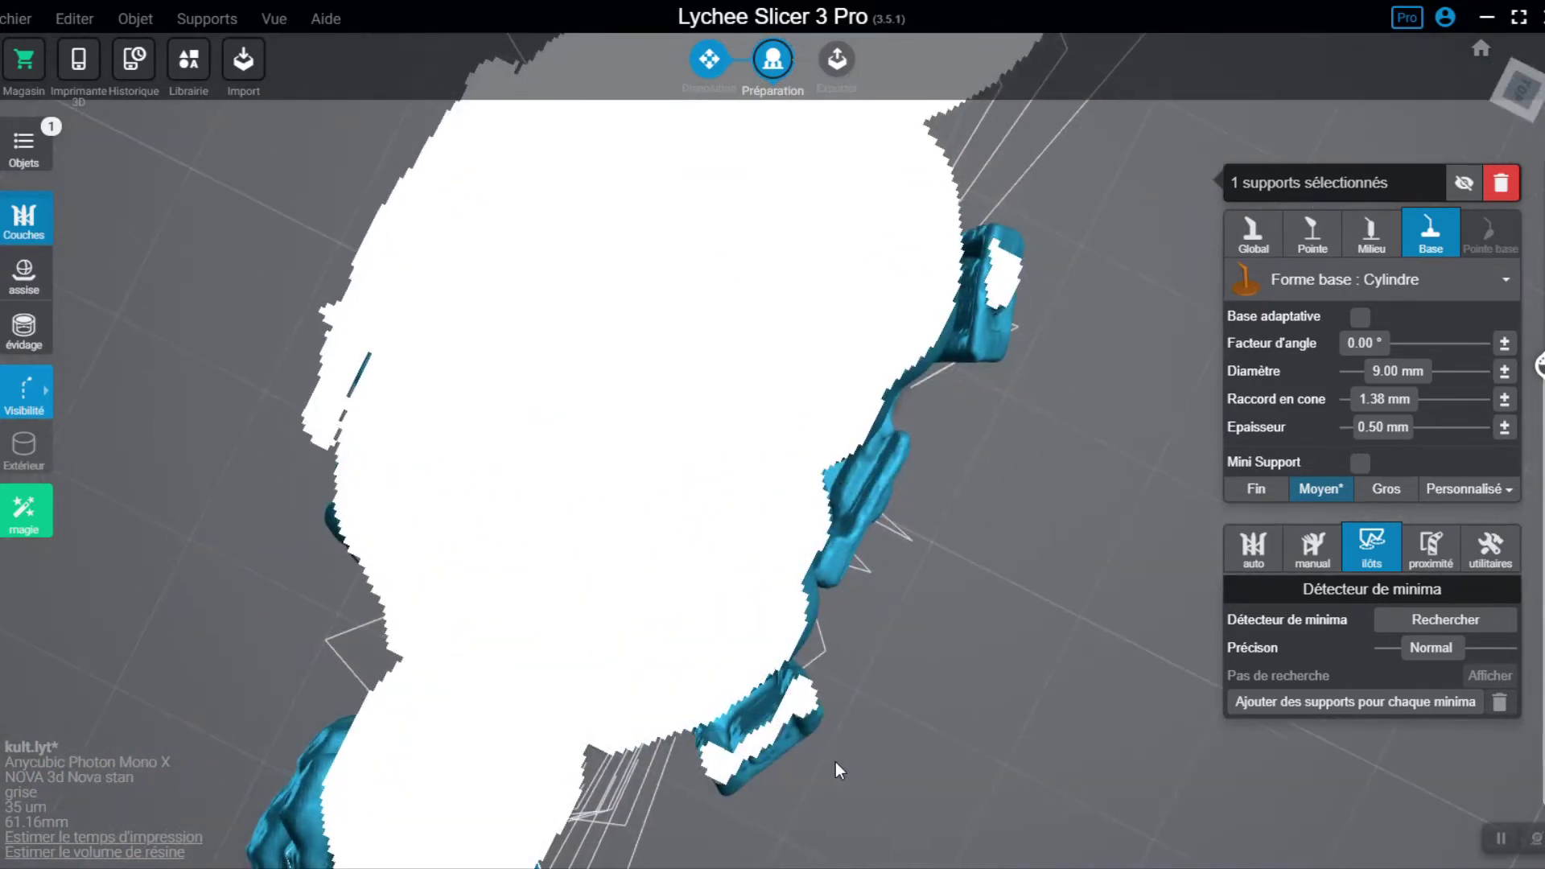
Step: Scrub the layers down and up around 38.10 mm (layer 1089) and examine the buckle and strap cross-sections from above
{"action": "left_click_drag", "start_coordinate": [1540, 367], "coordinate": [1541, 402]}
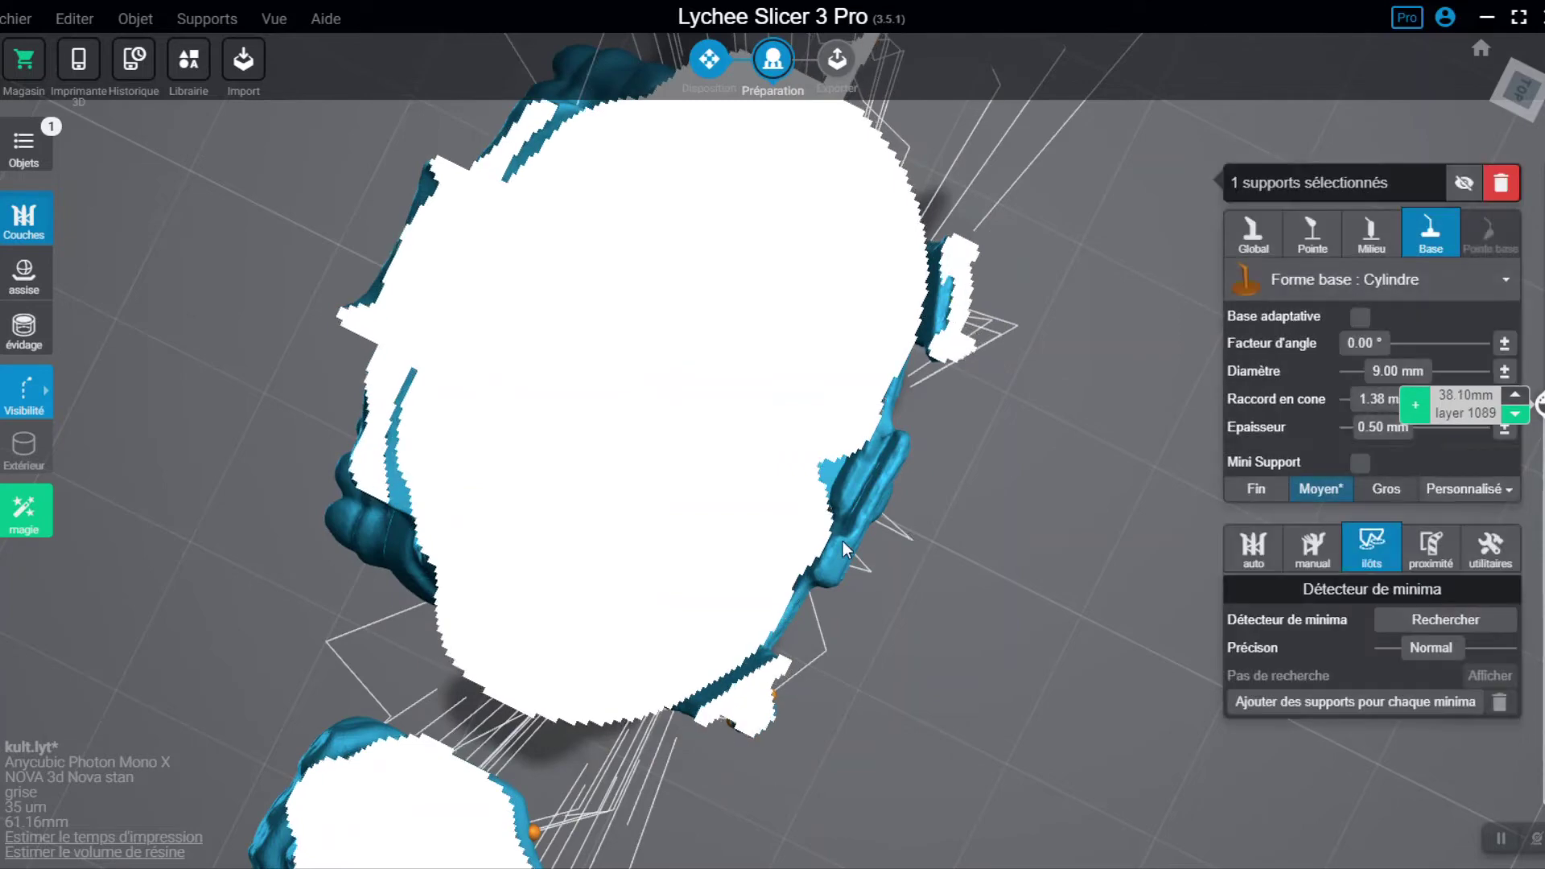
{"action": "left_click_drag", "start_coordinate": [843, 541], "coordinate": [906, 528]}
{"action": "left_click_drag", "start_coordinate": [1539, 408], "coordinate": [1539, 422]}
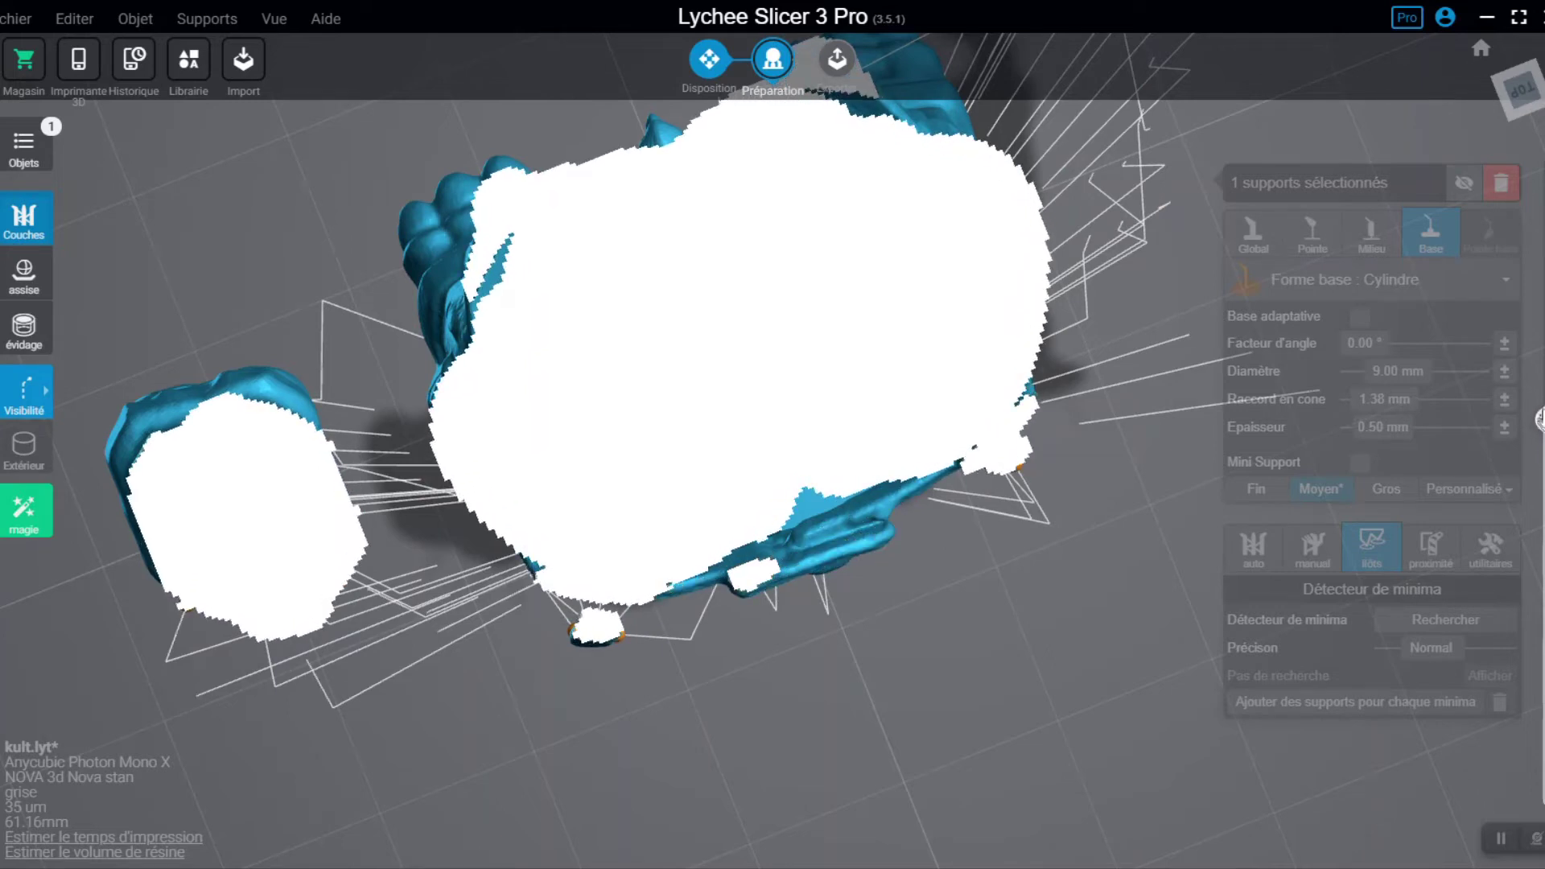
{"action": "left_click_drag", "start_coordinate": [1539, 407], "coordinate": [1538, 376]}
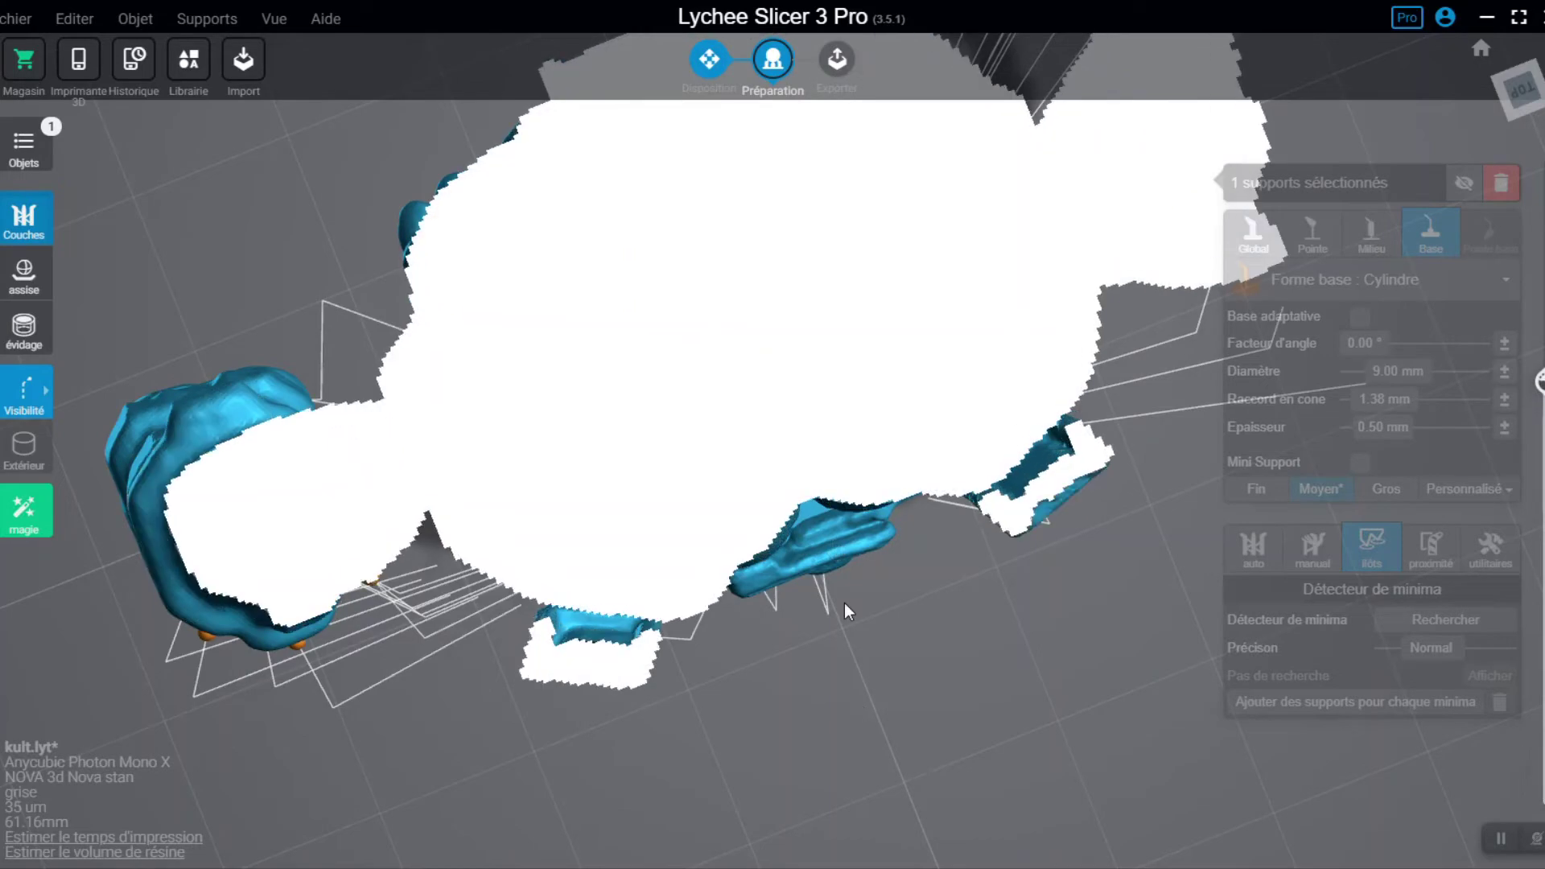
{"action": "left_click", "coordinate": [837, 530]}
{"action": "right_click", "coordinate": [835, 527]}
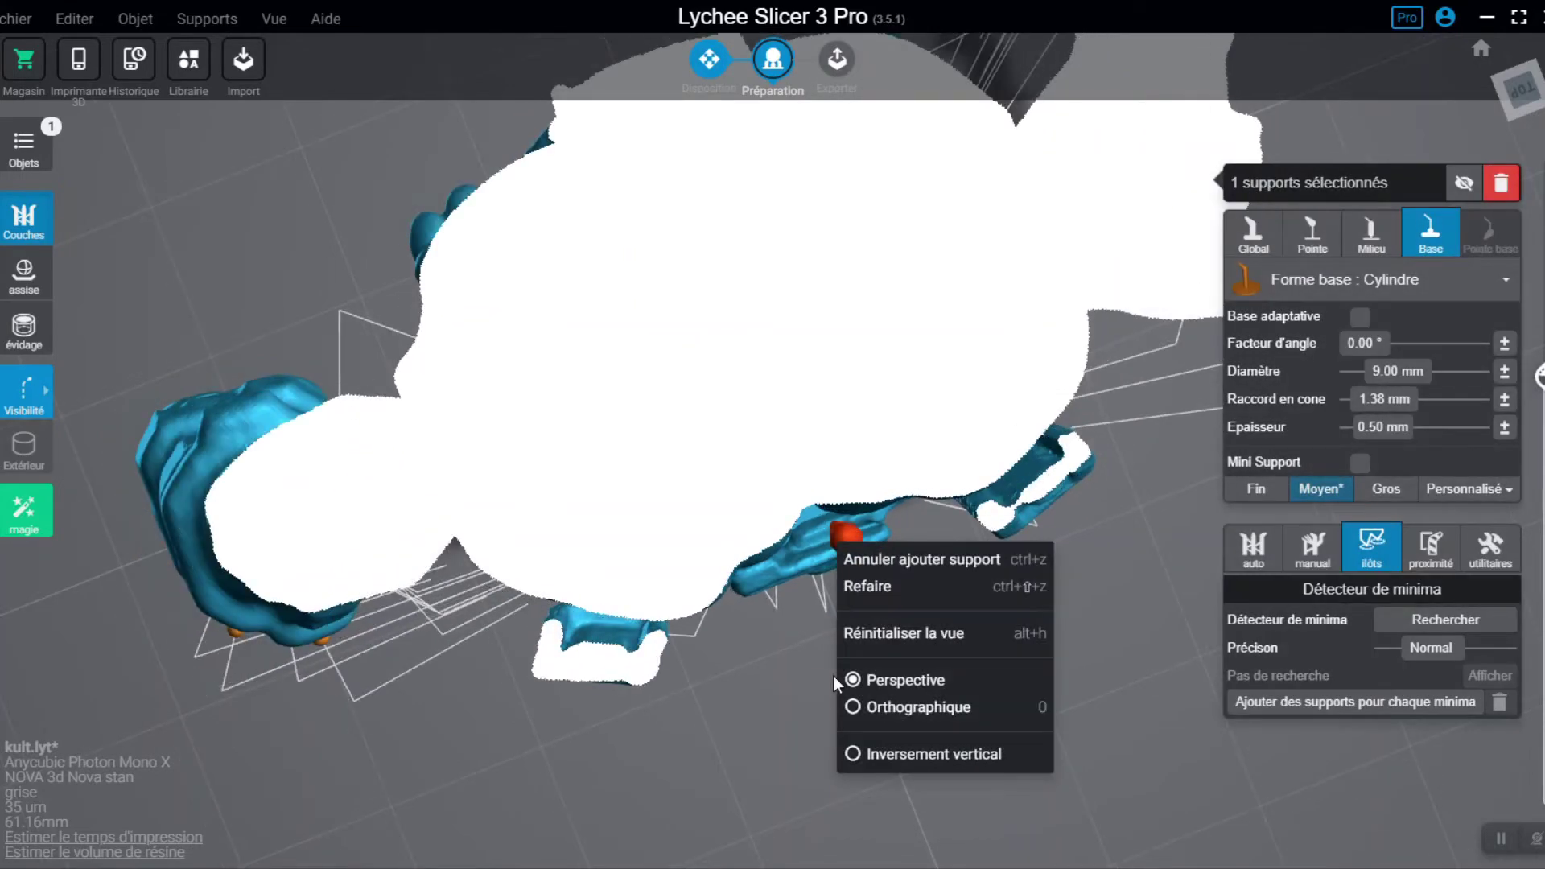
Step: Place two supports on the inner side of each back strap buckle, one above the other, revealing more upper-back layers
{"action": "right_click_drag", "start_coordinate": [828, 597], "coordinate": [814, 545]}
{"action": "right_click_drag", "start_coordinate": [603, 618], "coordinate": [636, 533]}
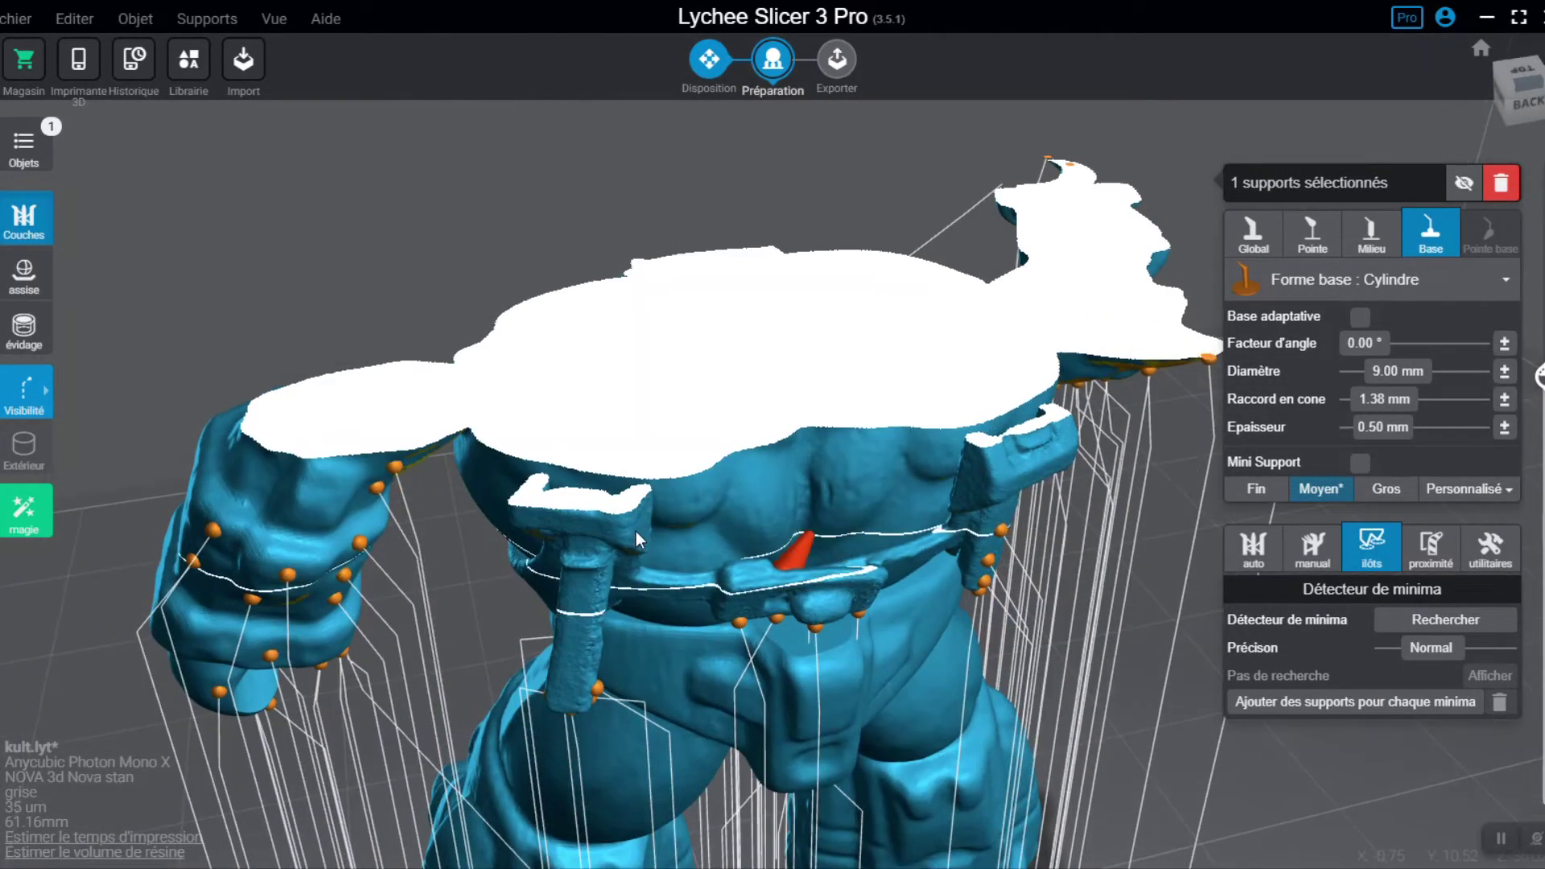
{"action": "scroll", "coordinate": [637, 530], "scroll_direction": "up", "scroll_amount": 1}
{"action": "key", "text": "ctrl+z"}
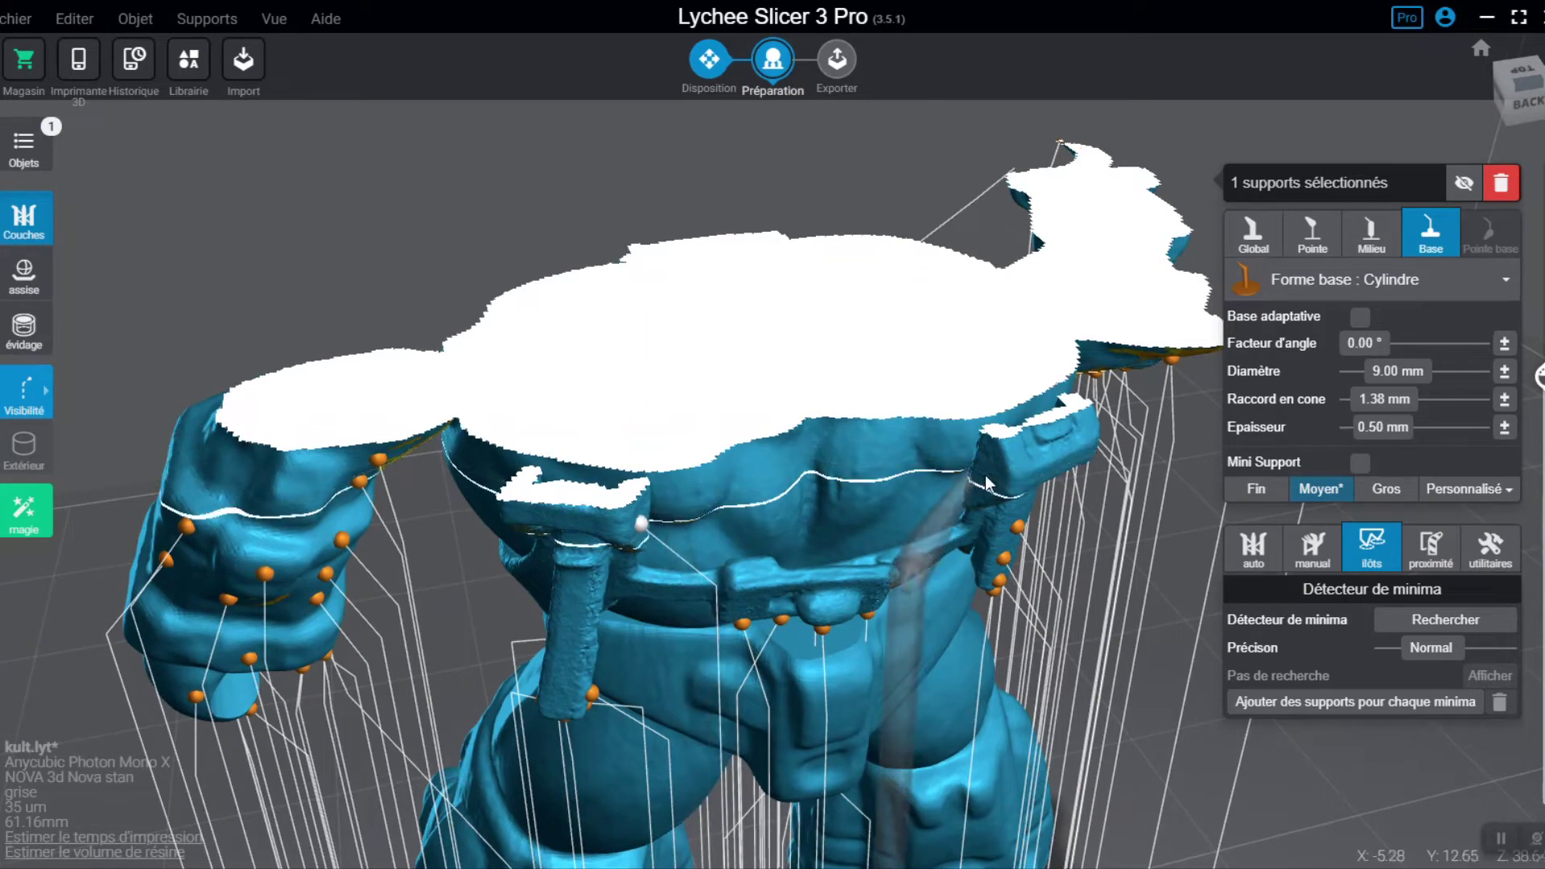
{"action": "left_click", "coordinate": [985, 486]}
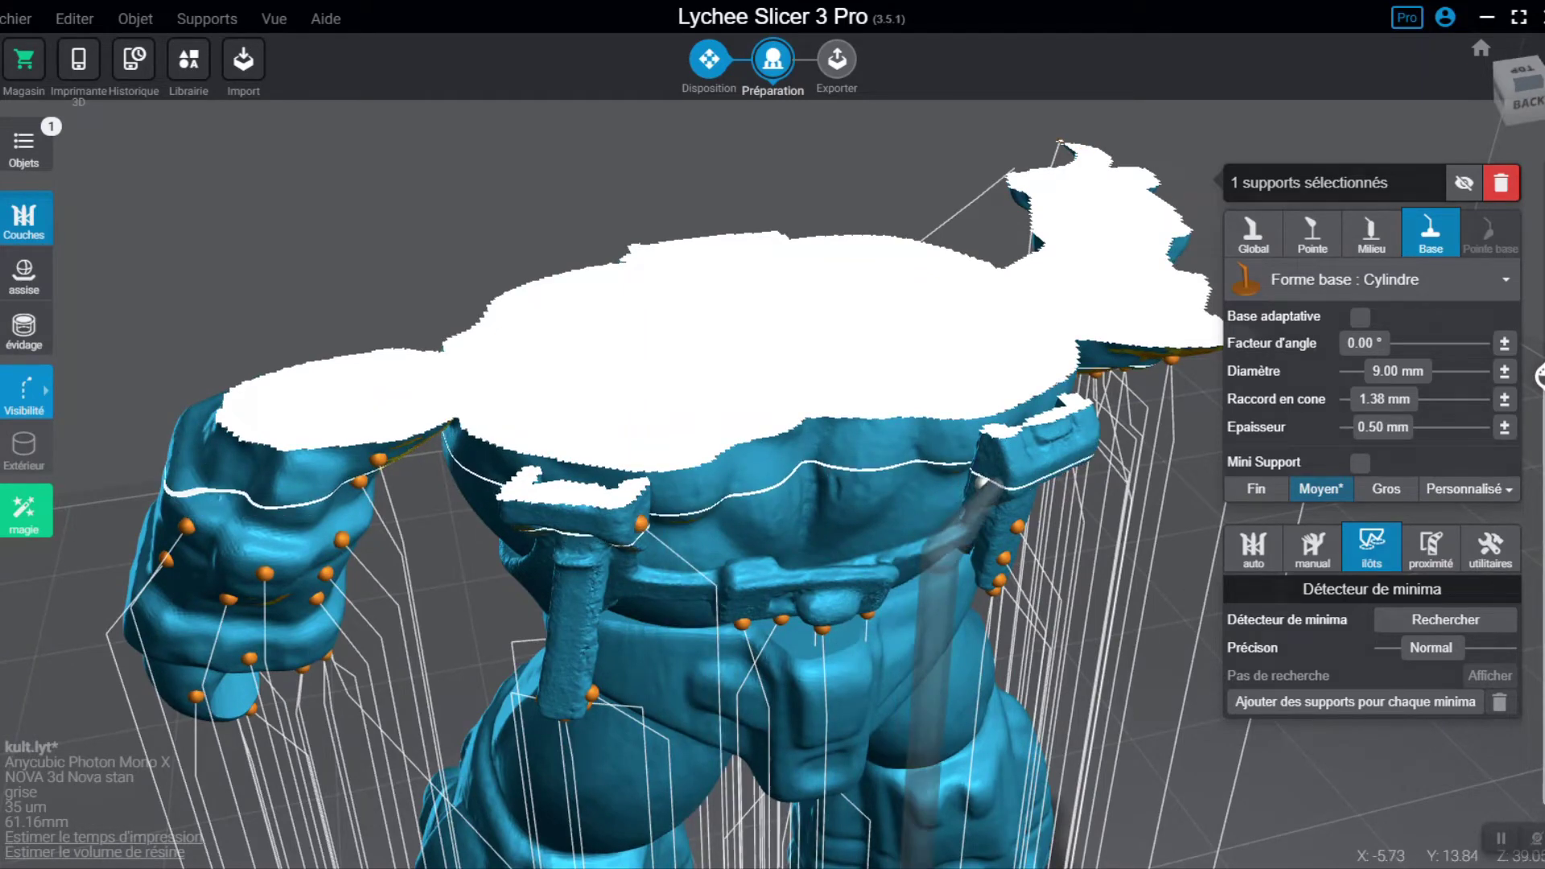
{"action": "scroll", "coordinate": [756, 478], "scroll_direction": "up", "scroll_amount": 7, "text": "shift"}
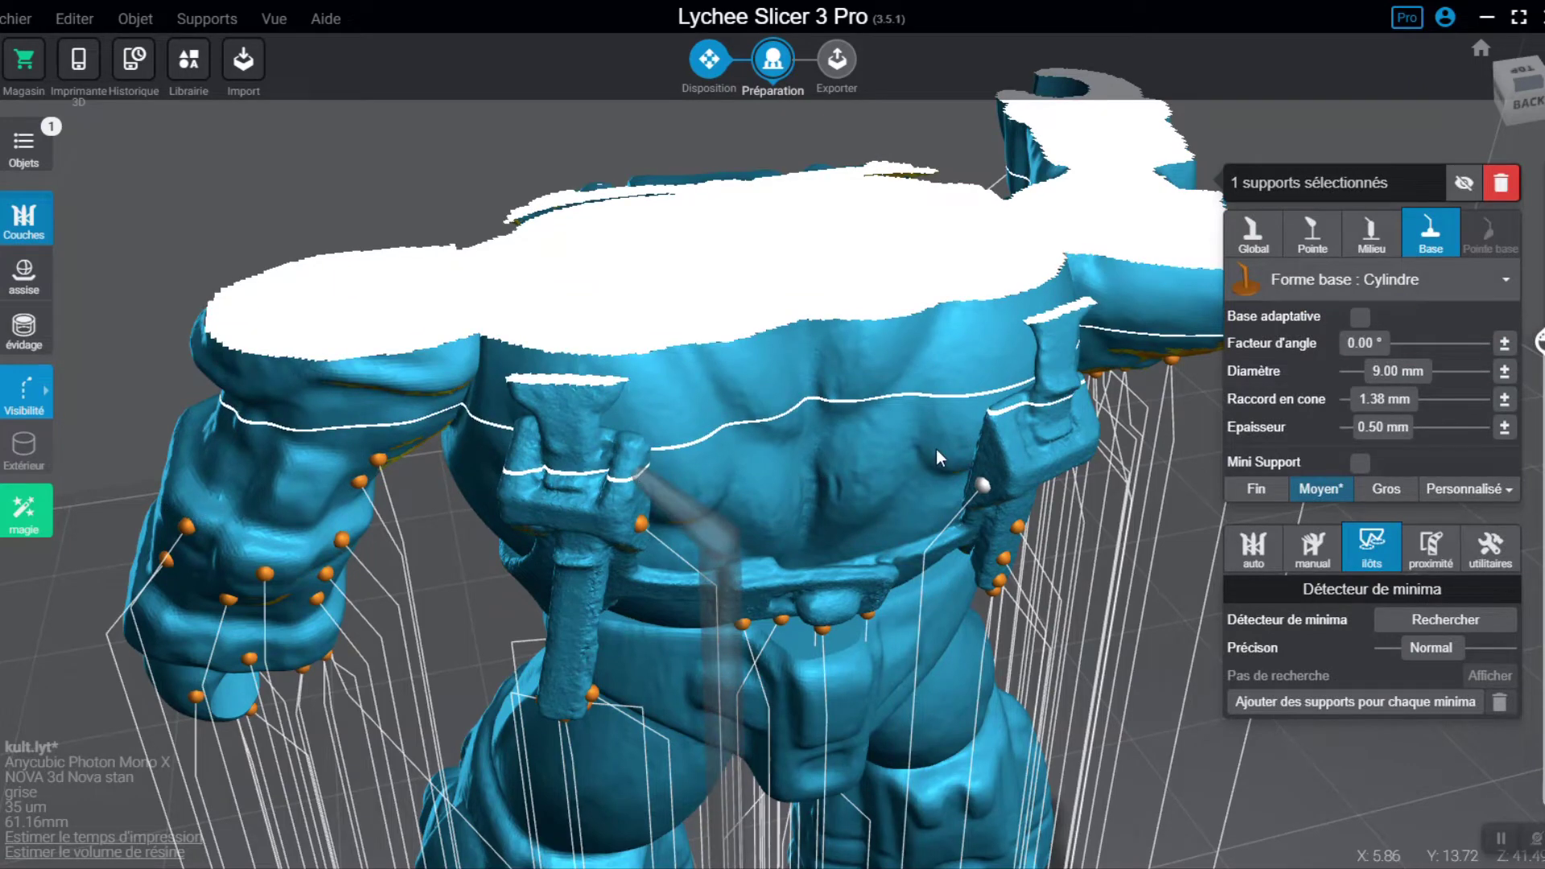
{"action": "left_click", "coordinate": [989, 443]}
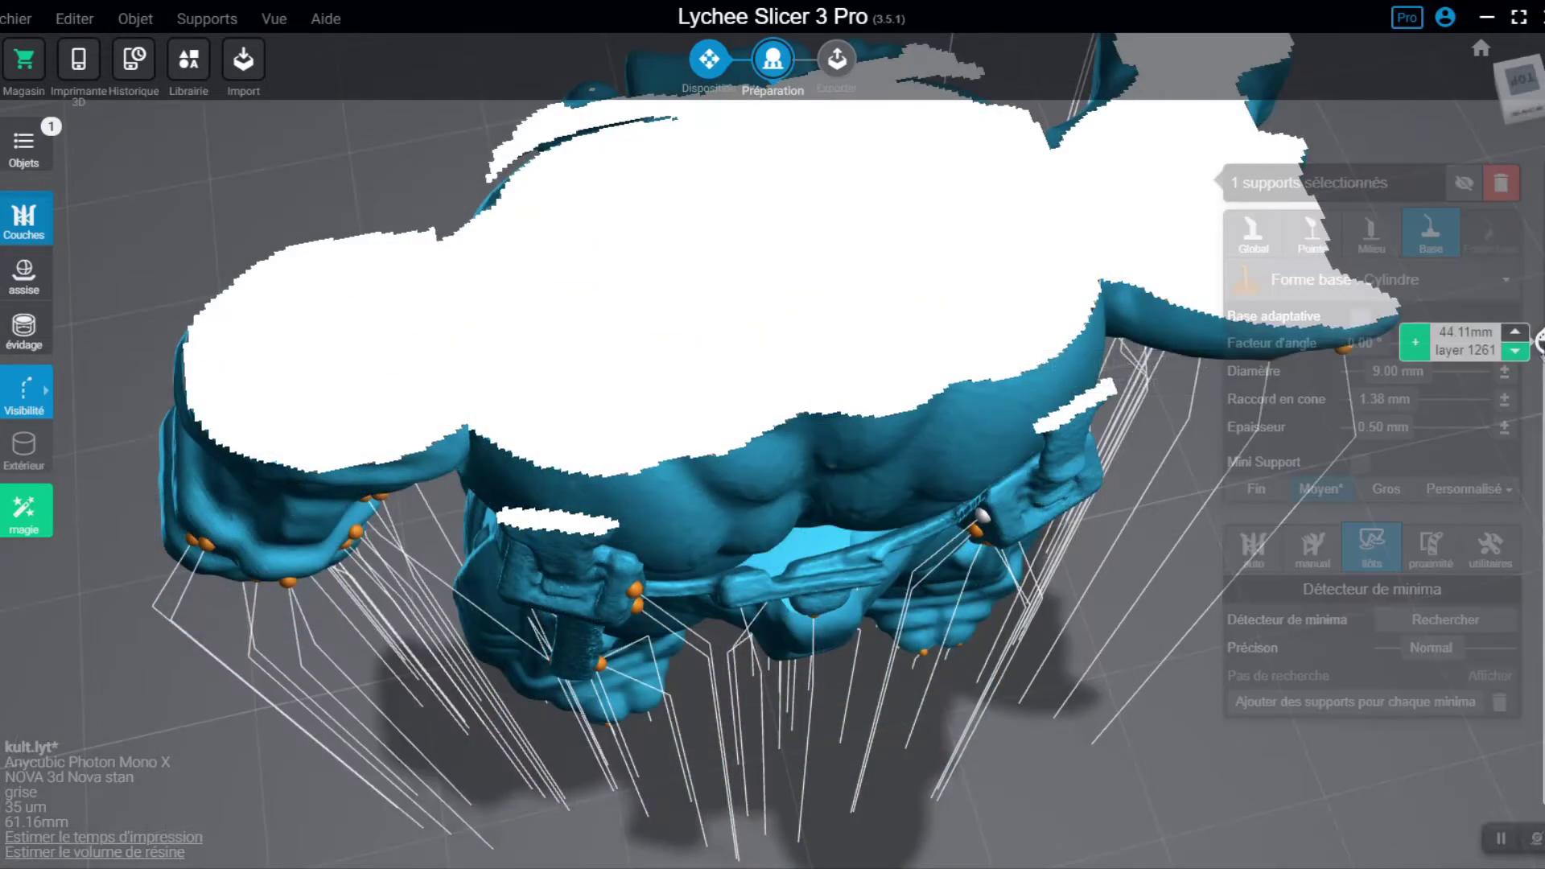
Step: Scrub the layers up to 52.40 mm and back to 46.11 mm, and place one support on each back strap's inner edge above its buckle
{"action": "scroll", "coordinate": [1541, 298], "scroll_direction": "up", "scroll_amount": 12}
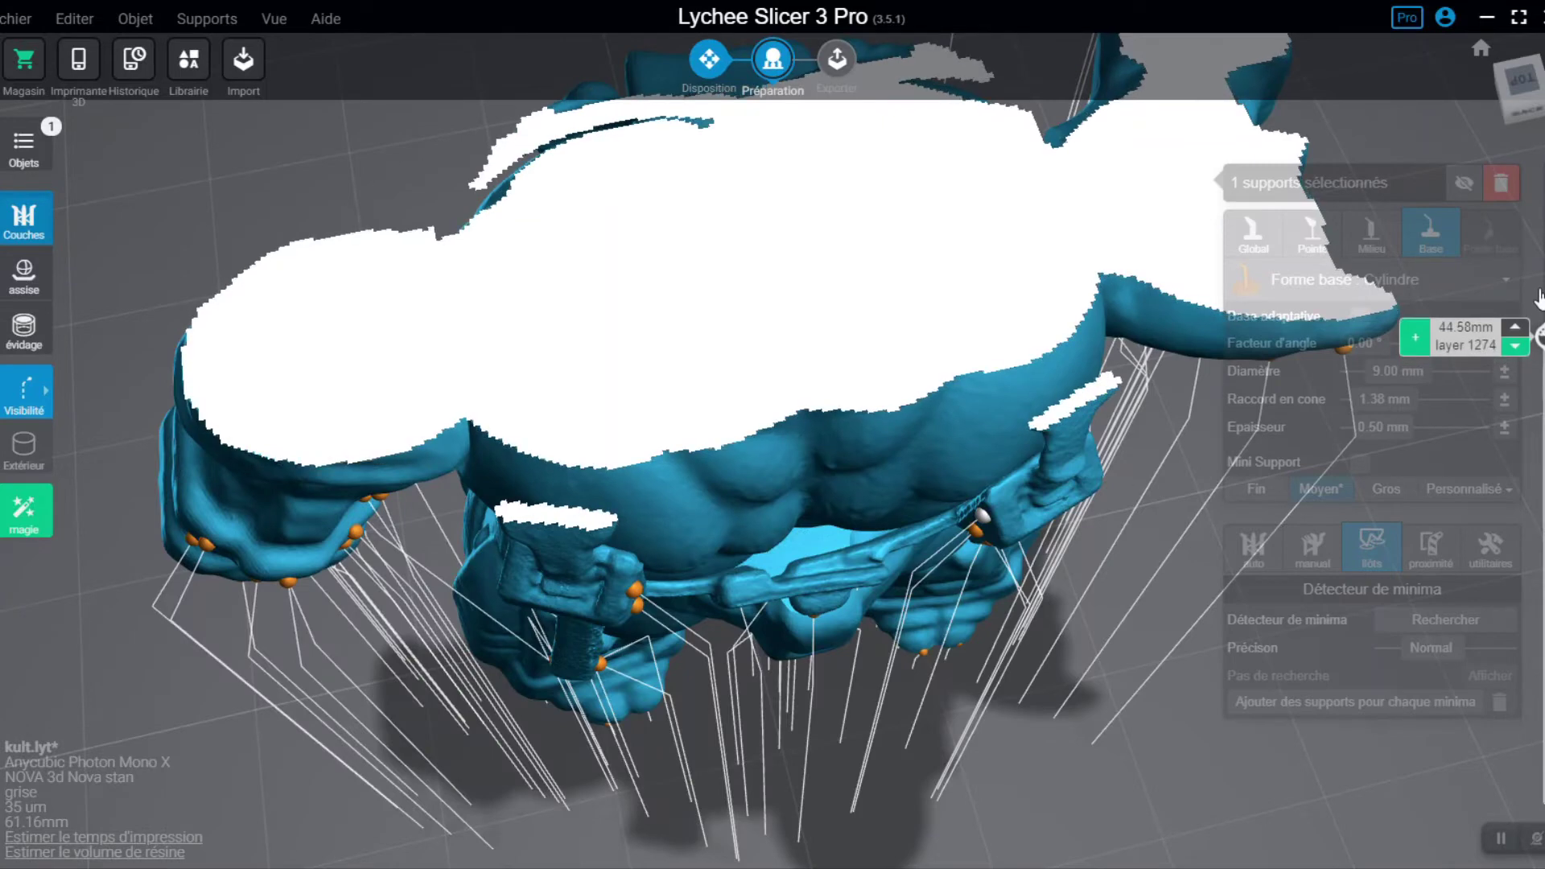
{"action": "scroll", "coordinate": [1539, 297], "scroll_direction": "up", "scroll_amount": 10}
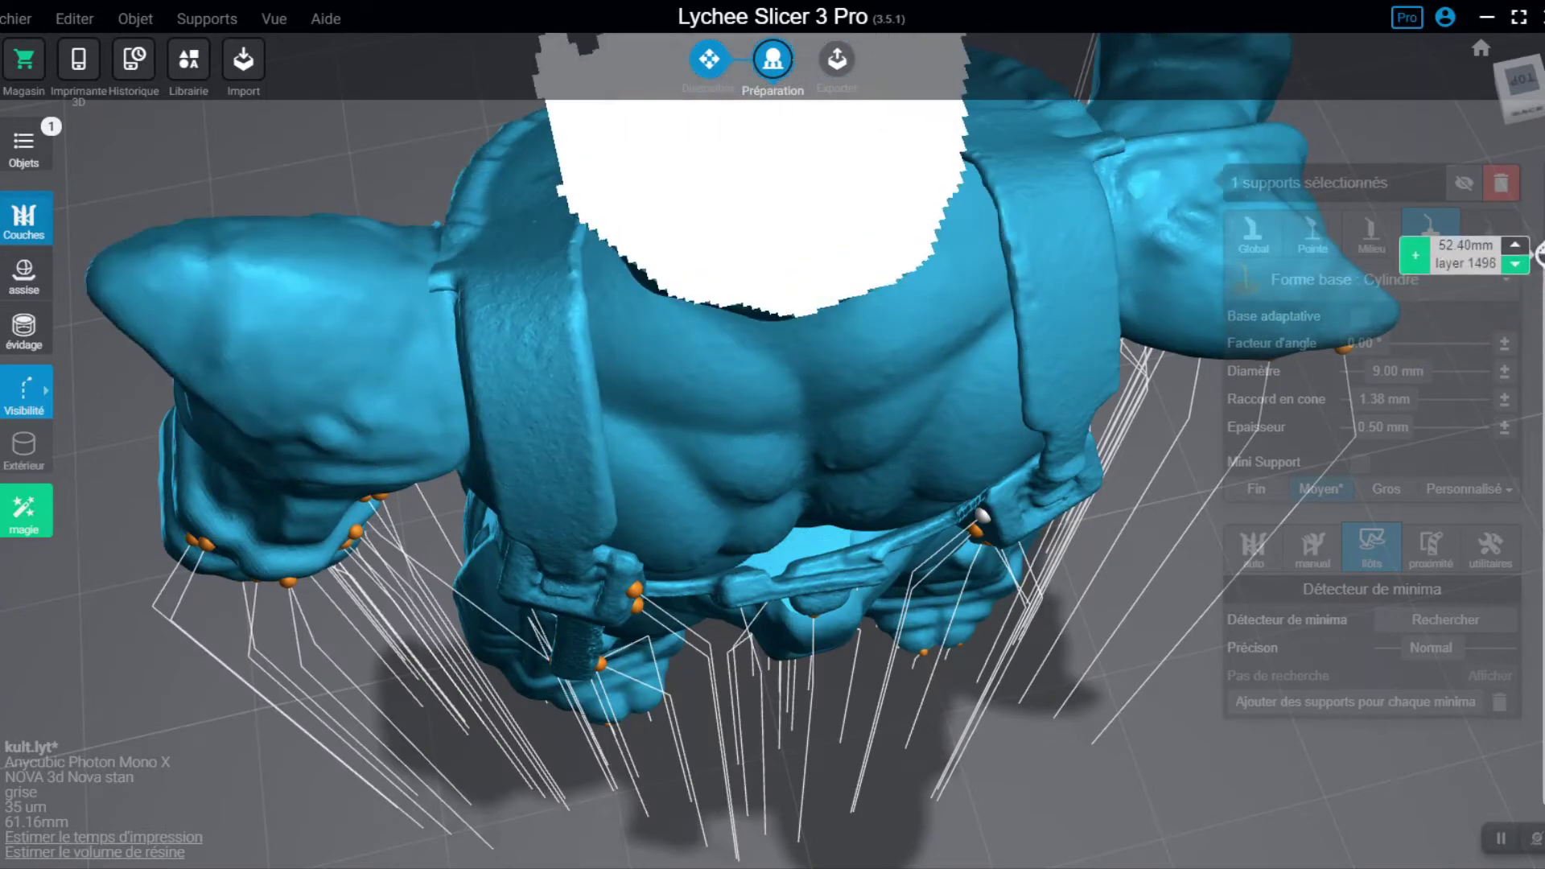
{"action": "scroll", "coordinate": [1539, 255], "scroll_direction": "down", "scroll_amount": 10}
{"action": "scroll", "coordinate": [1539, 330], "scroll_direction": "up", "scroll_amount": 2}
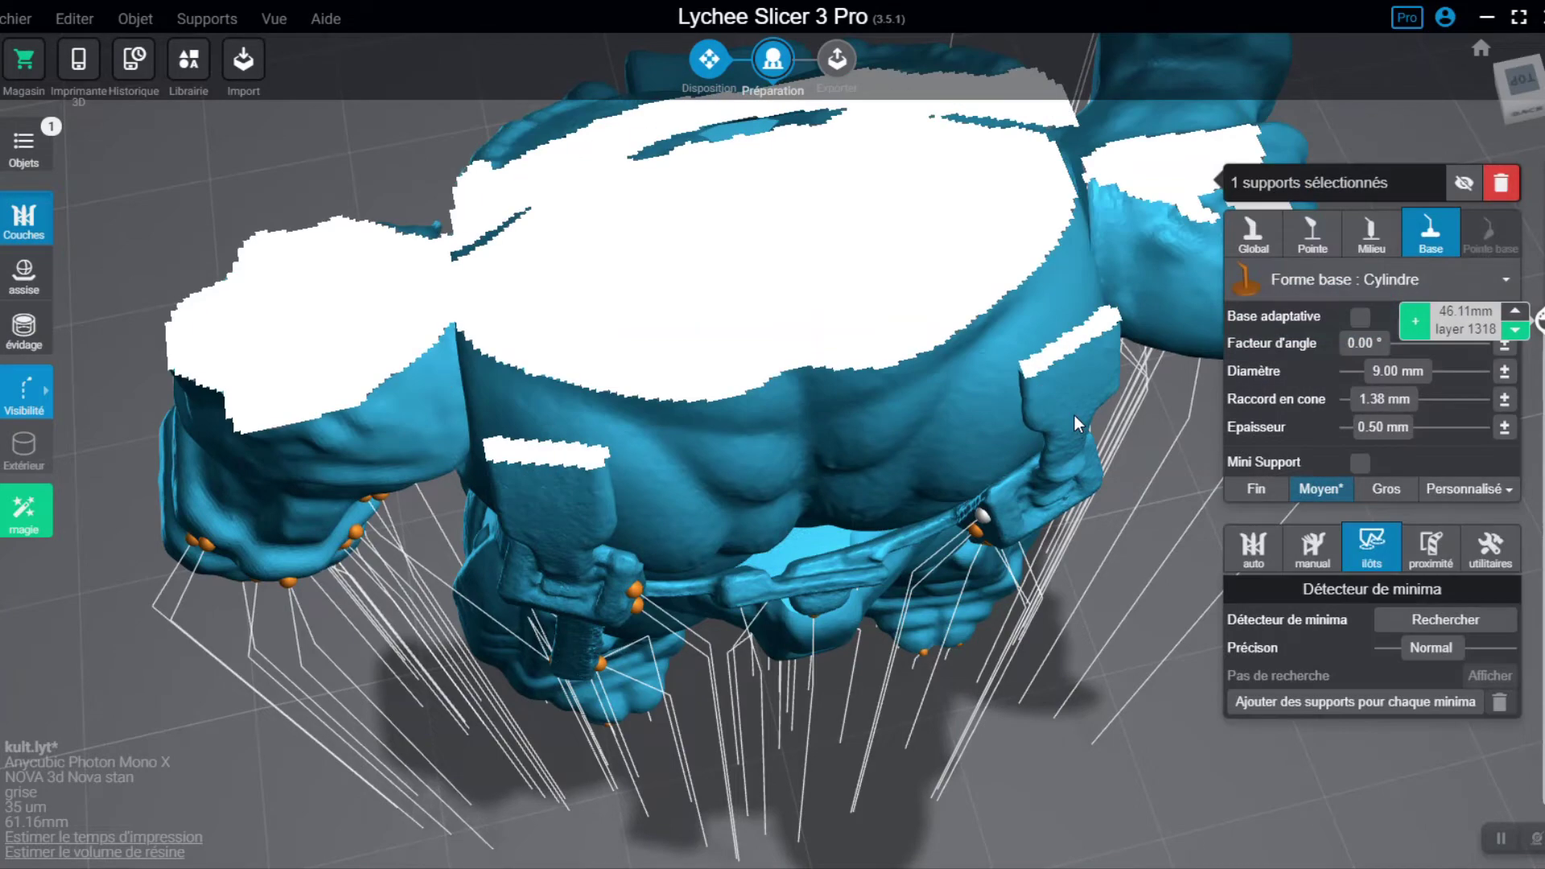
{"action": "left_click_drag", "start_coordinate": [1033, 398], "coordinate": [713, 452]}
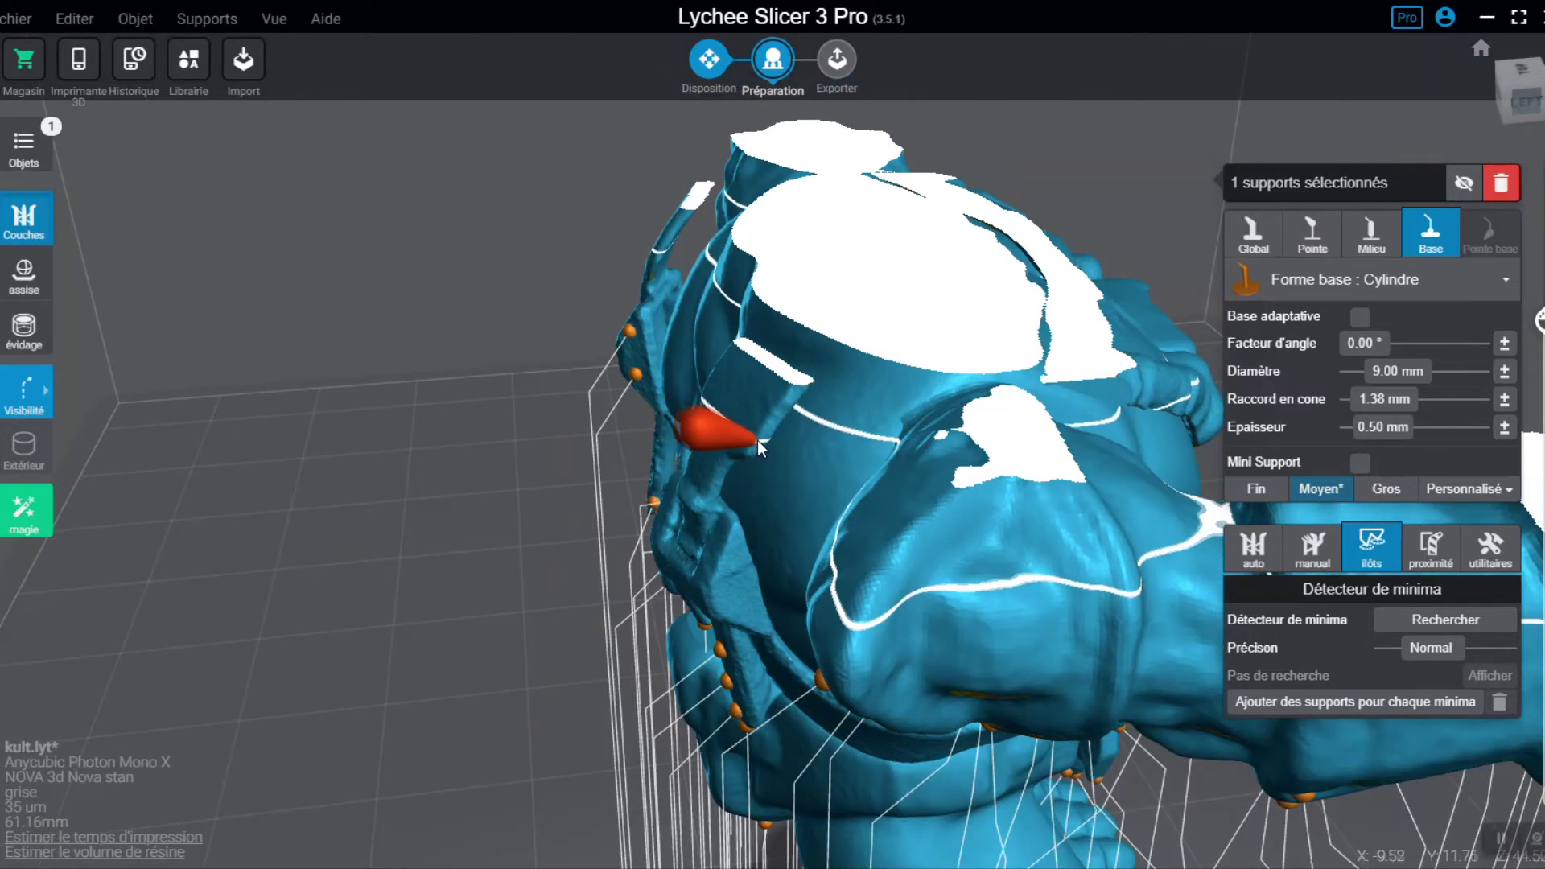
{"action": "left_click_drag", "start_coordinate": [681, 365], "coordinate": [1064, 457]}
{"action": "right_click_drag", "start_coordinate": [1064, 457], "coordinate": [1066, 457]}
{"action": "right_click_drag", "start_coordinate": [948, 422], "coordinate": [993, 248]}
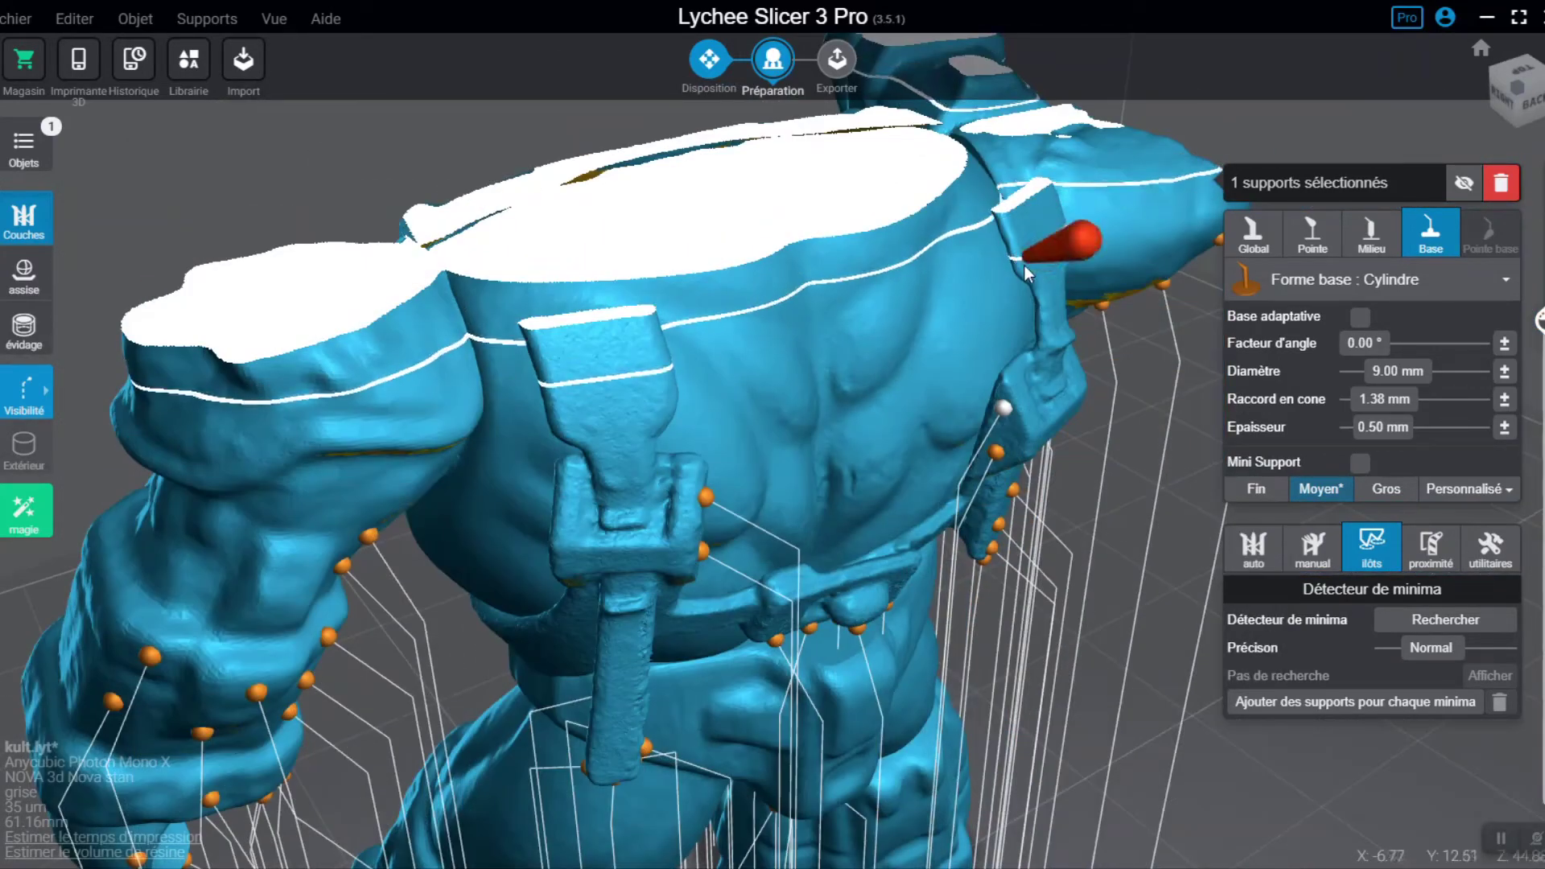
{"action": "right_click_drag", "start_coordinate": [1021, 267], "coordinate": [997, 235]}
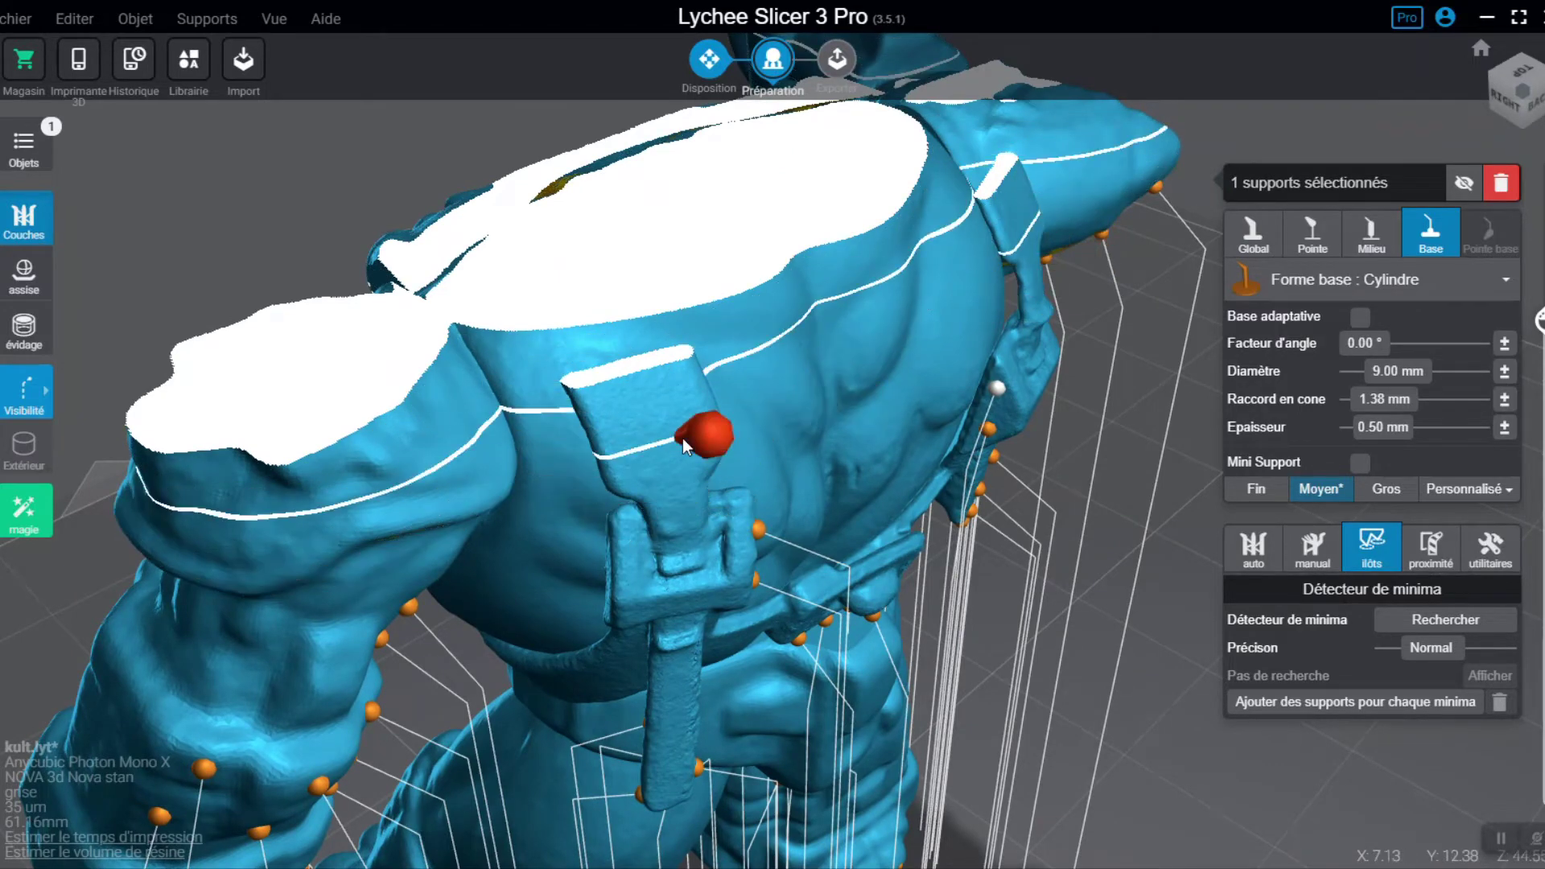
{"action": "right_click_drag", "start_coordinate": [731, 384], "coordinate": [488, 359]}
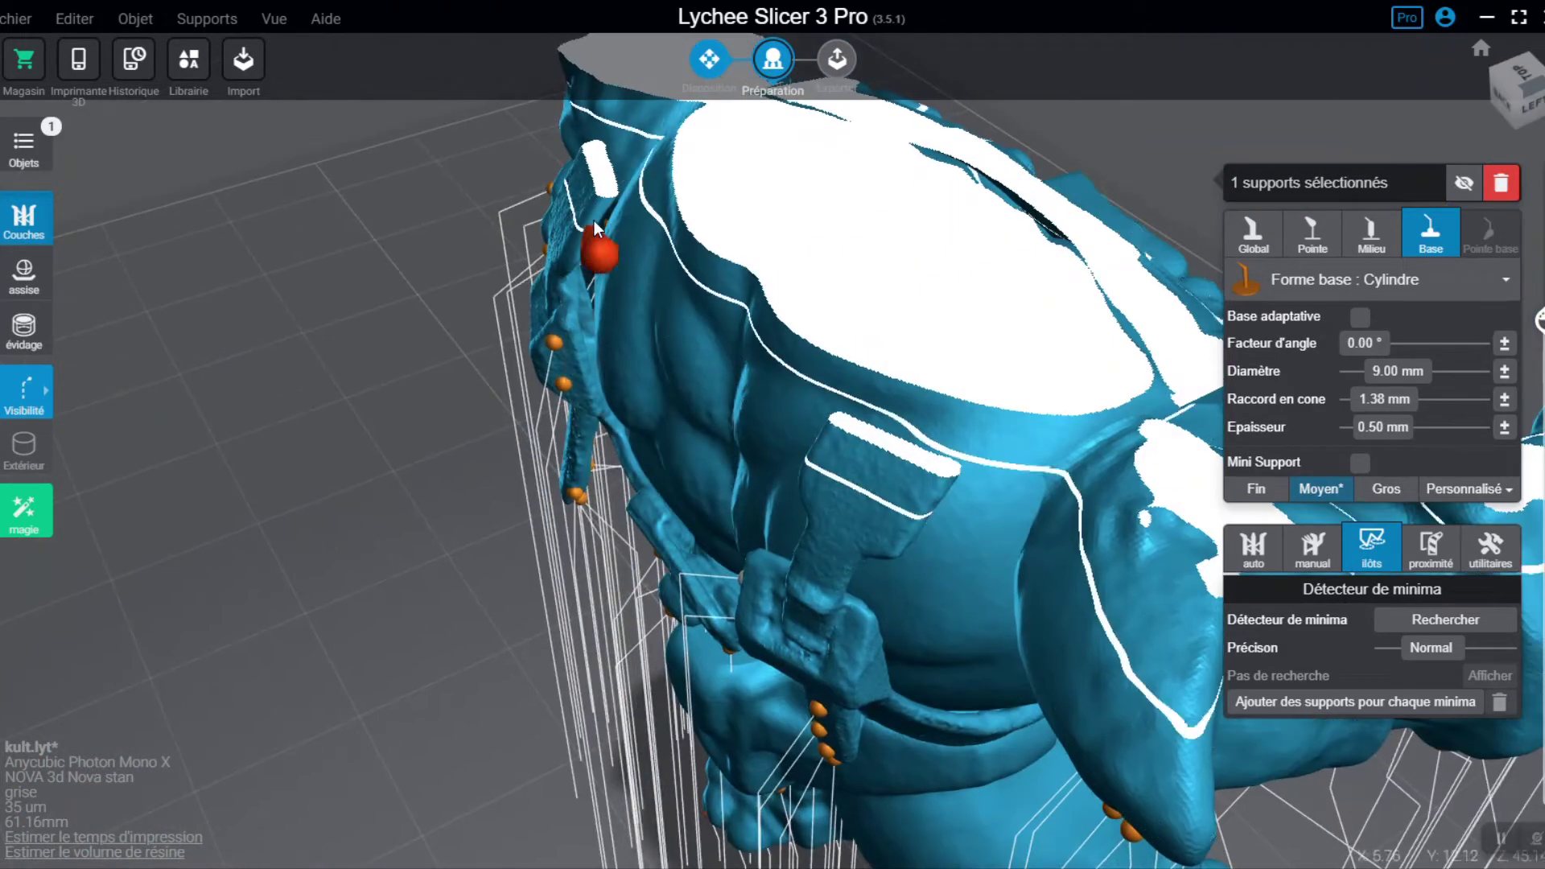
{"action": "scroll", "coordinate": [594, 219], "scroll_direction": "up", "scroll_amount": 1}
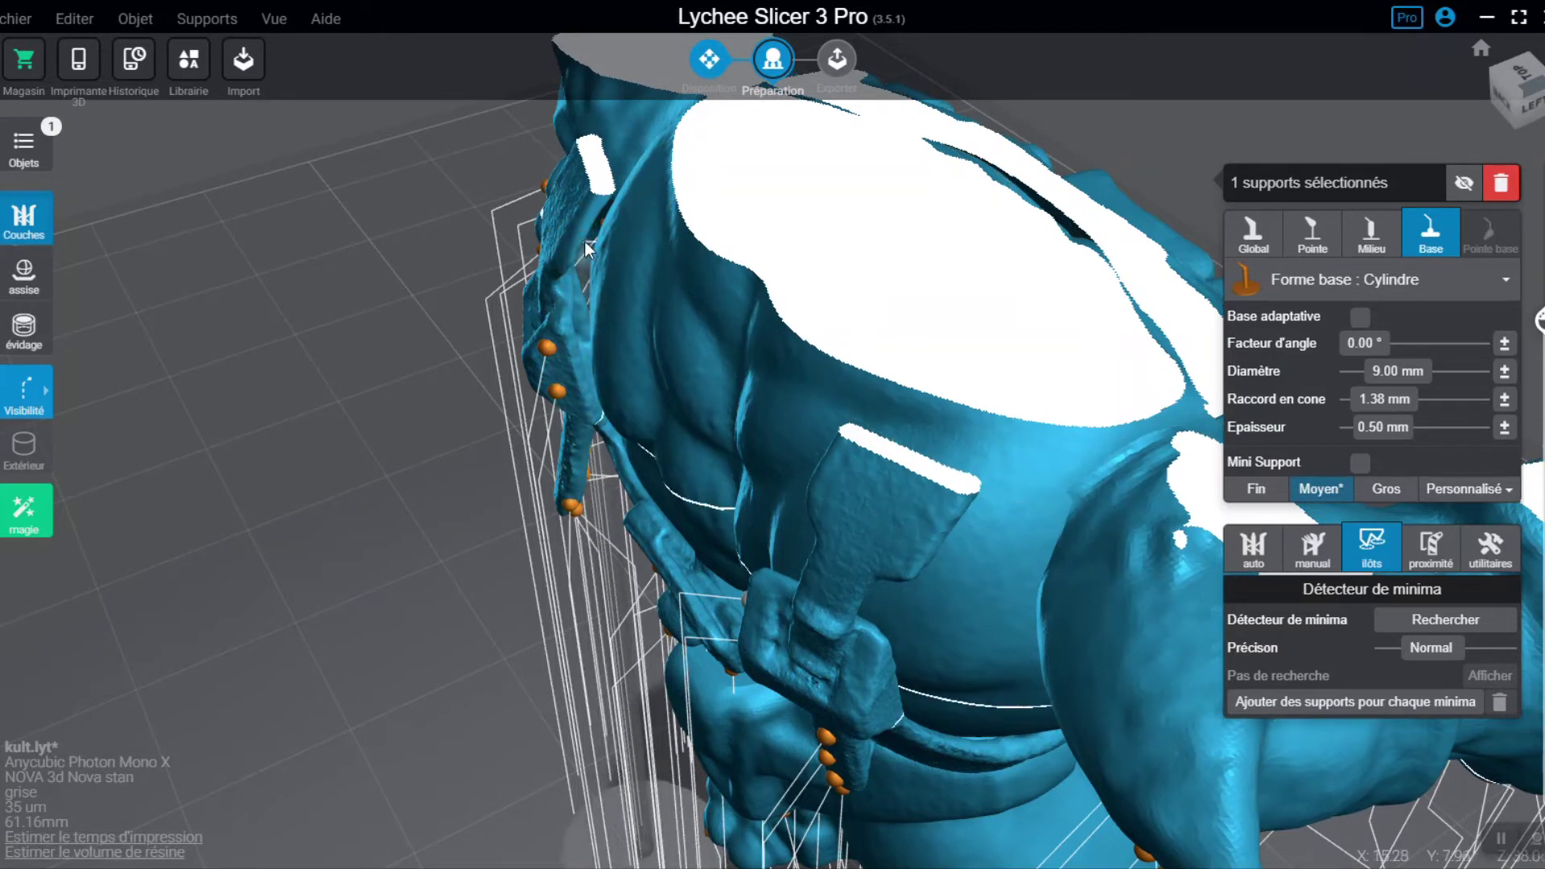
{"action": "right_click_drag", "start_coordinate": [811, 492], "coordinate": [997, 530]}
{"action": "right_click_drag", "start_coordinate": [1072, 350], "coordinate": [1058, 321]}
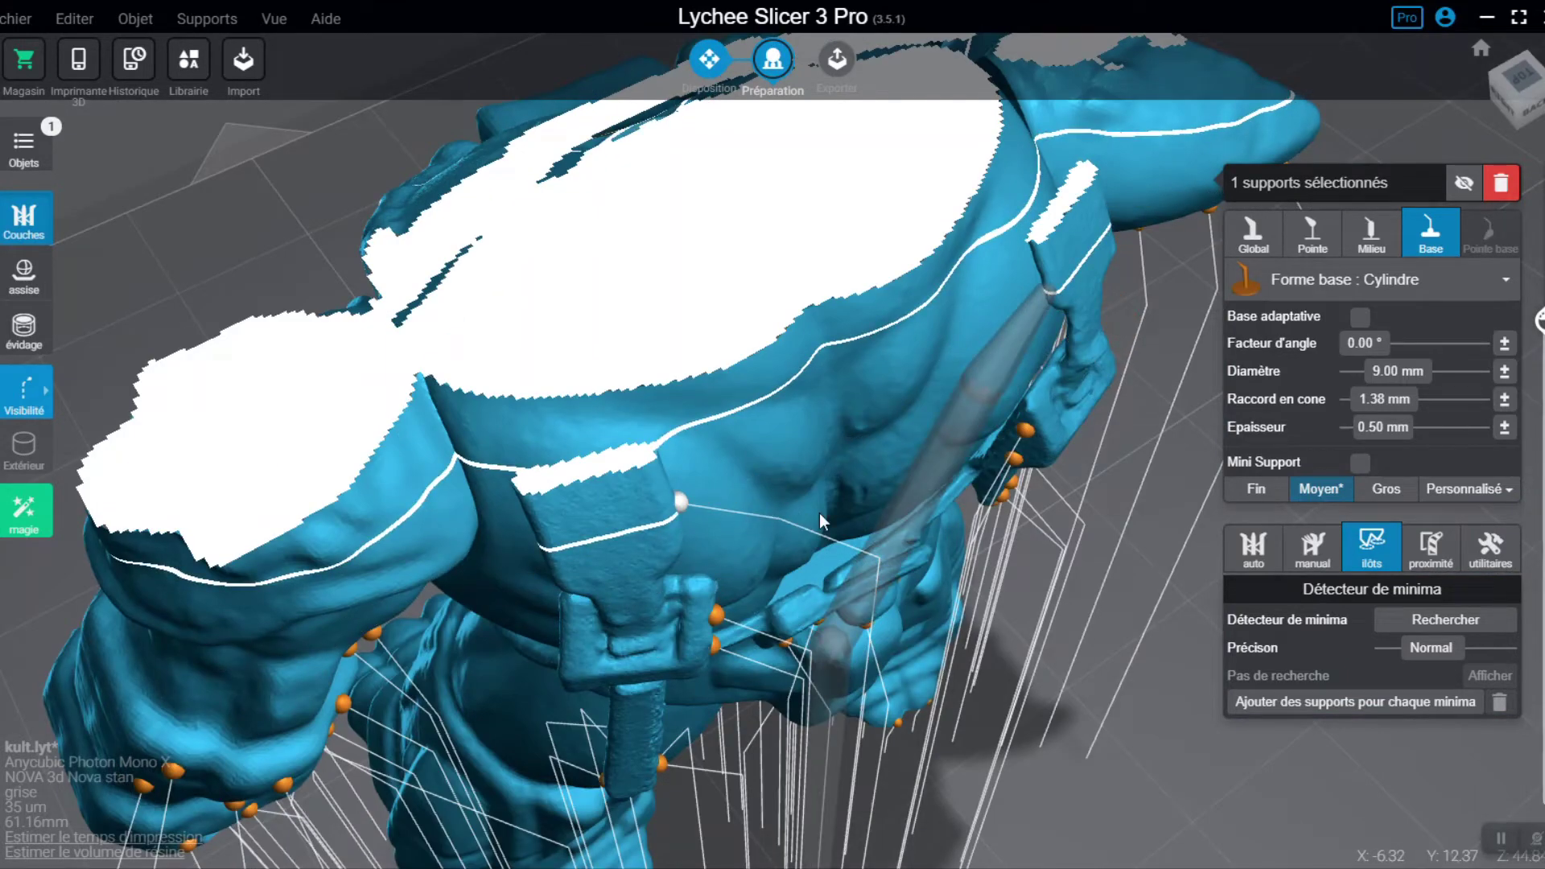
Step: Examine the back strap and shoulder cross-sections from 53.45 mm (layer 1528) down to 47.92 mm and up to 48.37 mm
{"action": "scroll", "coordinate": [1491, 310], "scroll_direction": "down", "scroll_amount": 1}
{"action": "left_click_drag", "start_coordinate": [1541, 321], "coordinate": [1540, 244]}
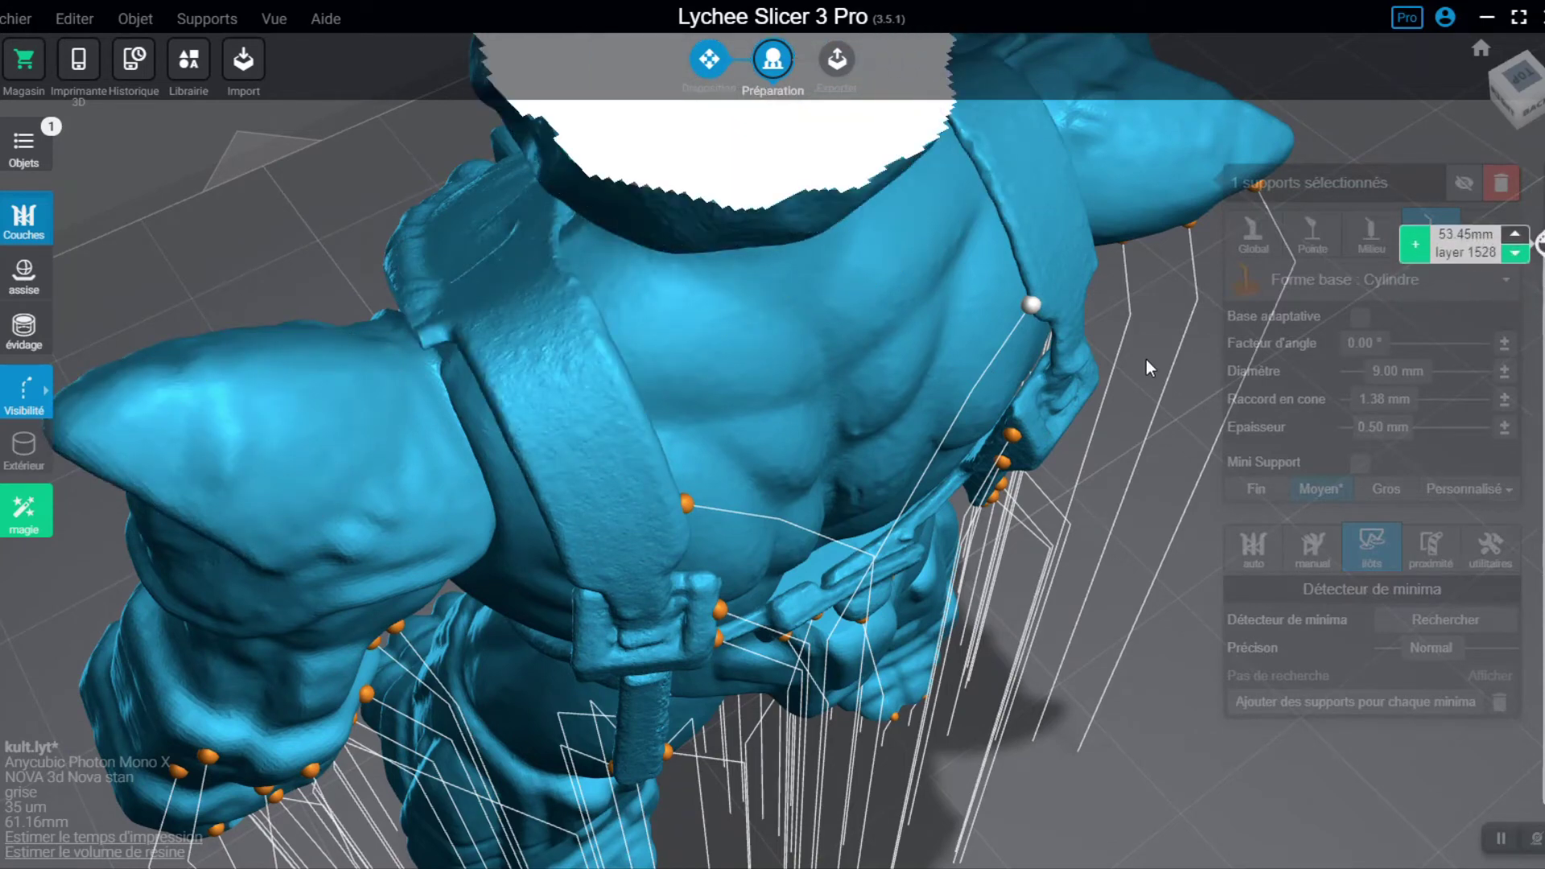
{"action": "scroll", "coordinate": [1539, 244], "scroll_direction": "down", "scroll_amount": 1}
{"action": "mouse_move", "coordinate": [1539, 255]}
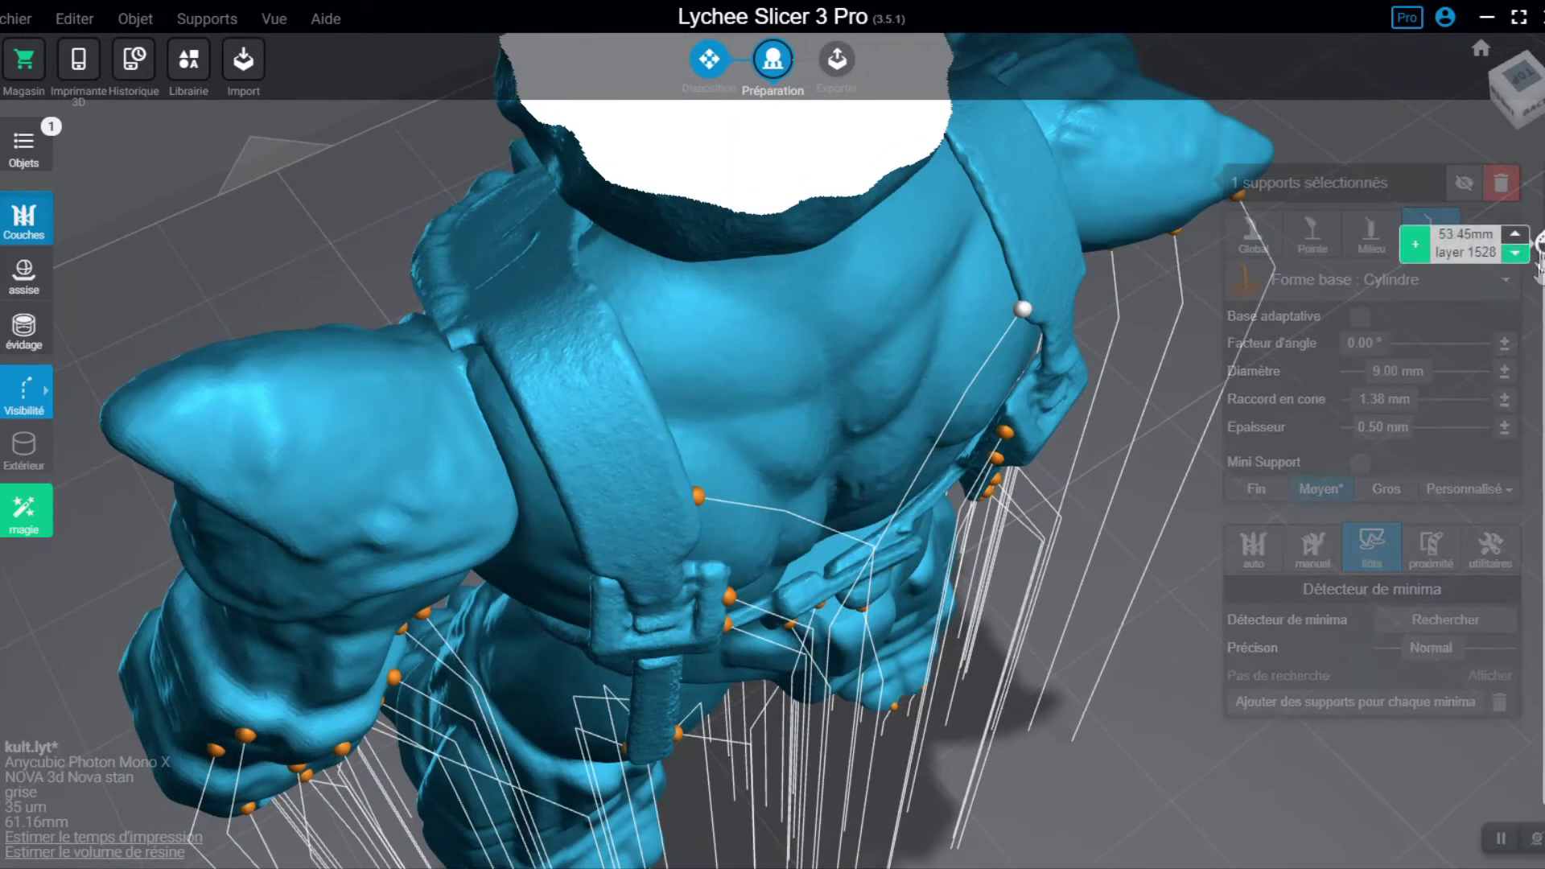
{"action": "mouse_move", "coordinate": [1542, 291]}
{"action": "left_mouse_down"}
{"action": "mouse_move", "coordinate": [1538, 353]}
{"action": "mouse_move", "coordinate": [1535, 315]}
{"action": "left_mouse_up"}
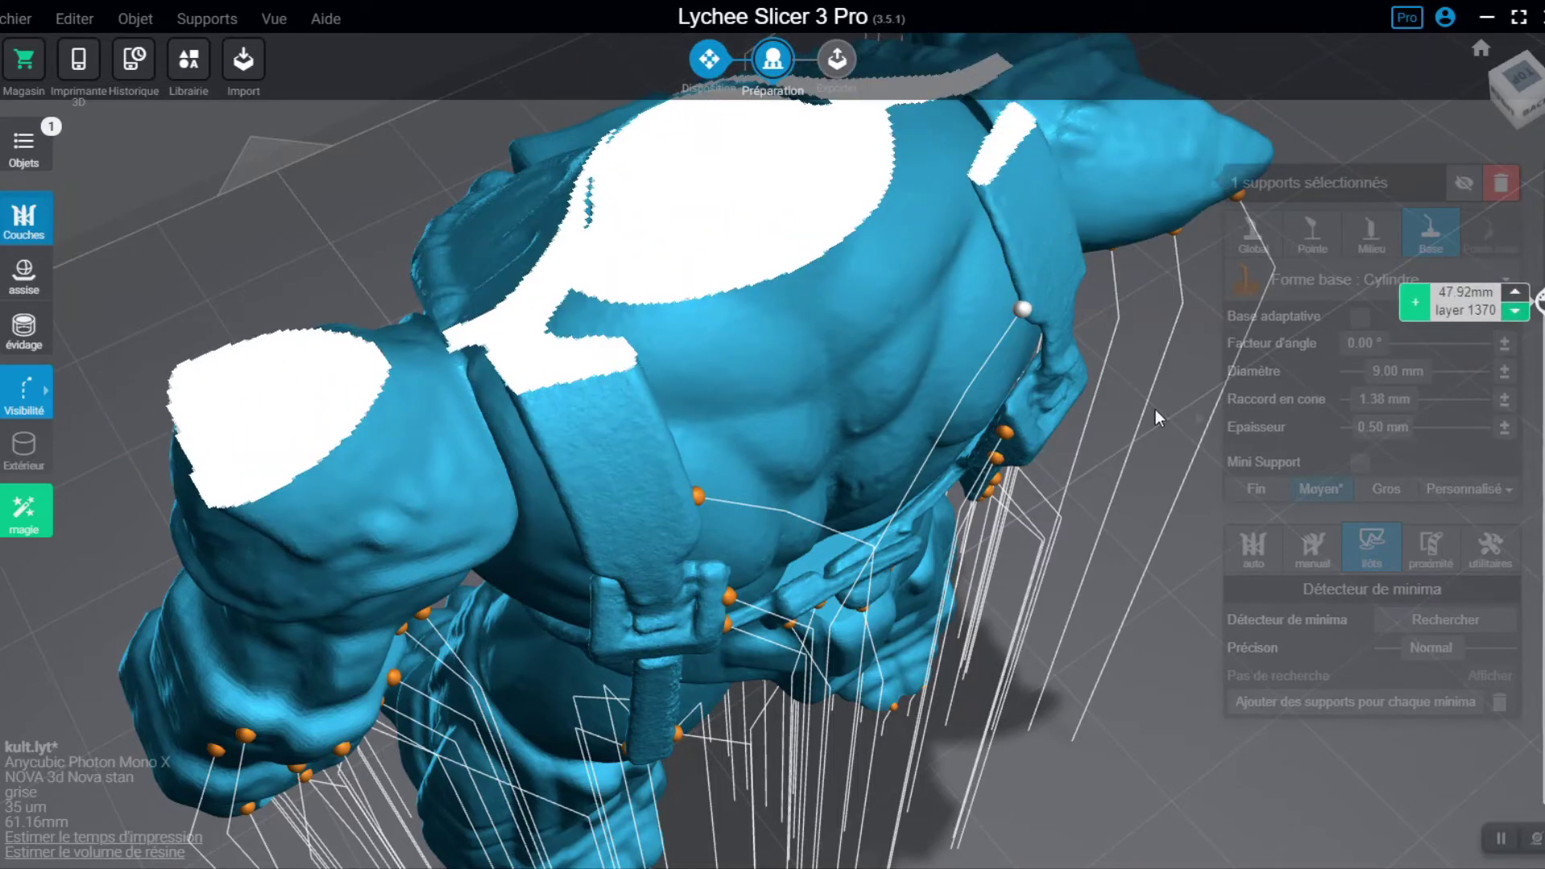
{"action": "scroll", "coordinate": [761, 583], "scroll_direction": "down", "scroll_amount": 2}
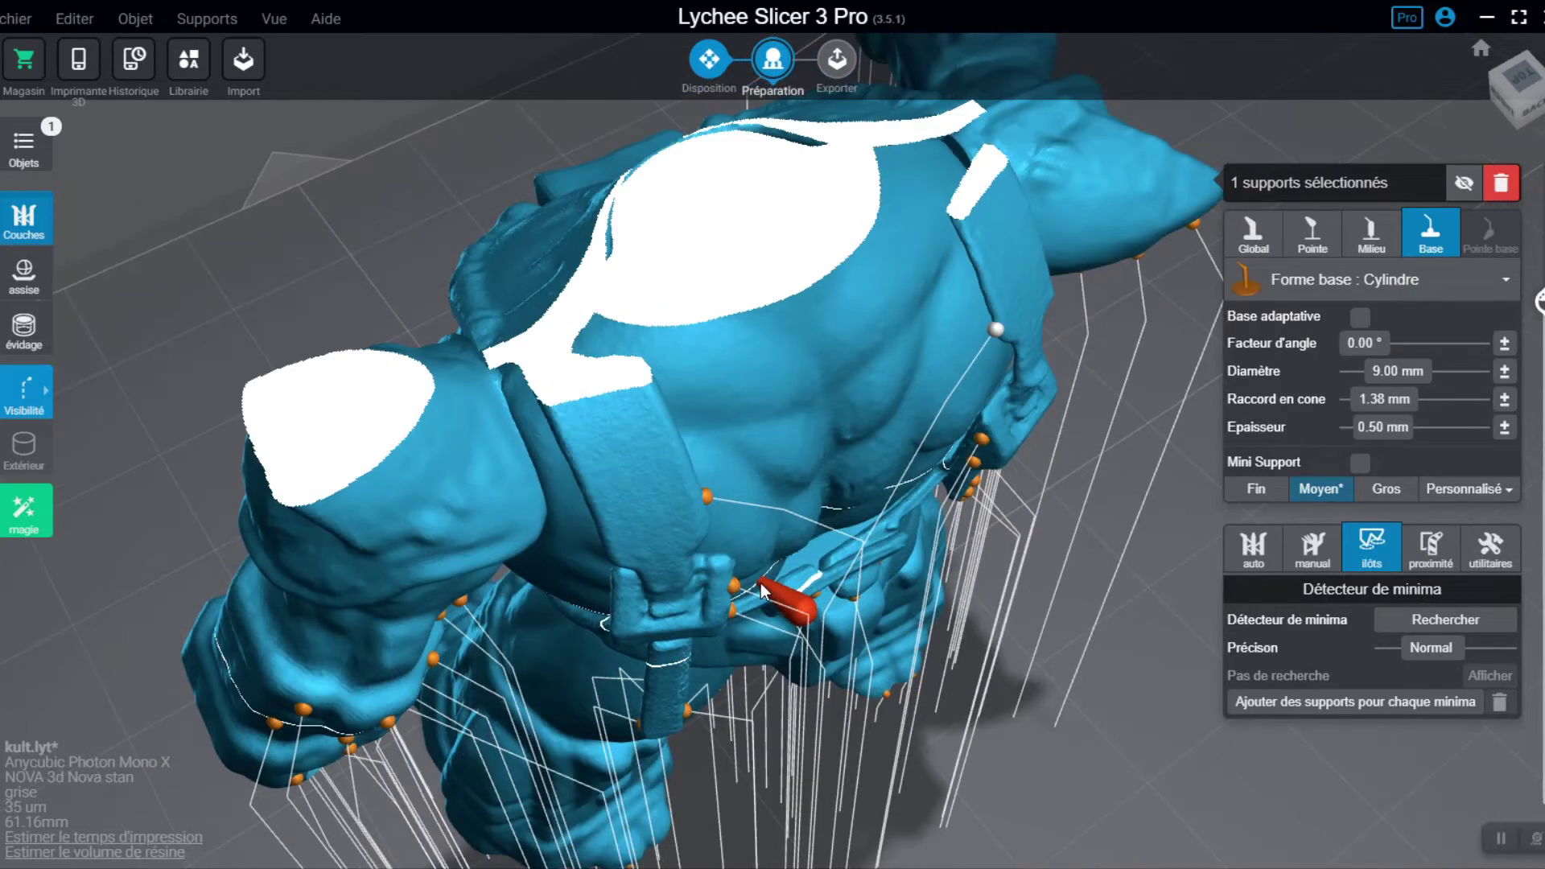
{"action": "key", "text": "Down"}
{"action": "key", "text": "Up"}
{"action": "key", "text": "Up"}
{"action": "key", "text": "Up"}
{"action": "key", "text": "Up"}
{"action": "key", "text": "Up"}
{"action": "key", "text": "Up"}
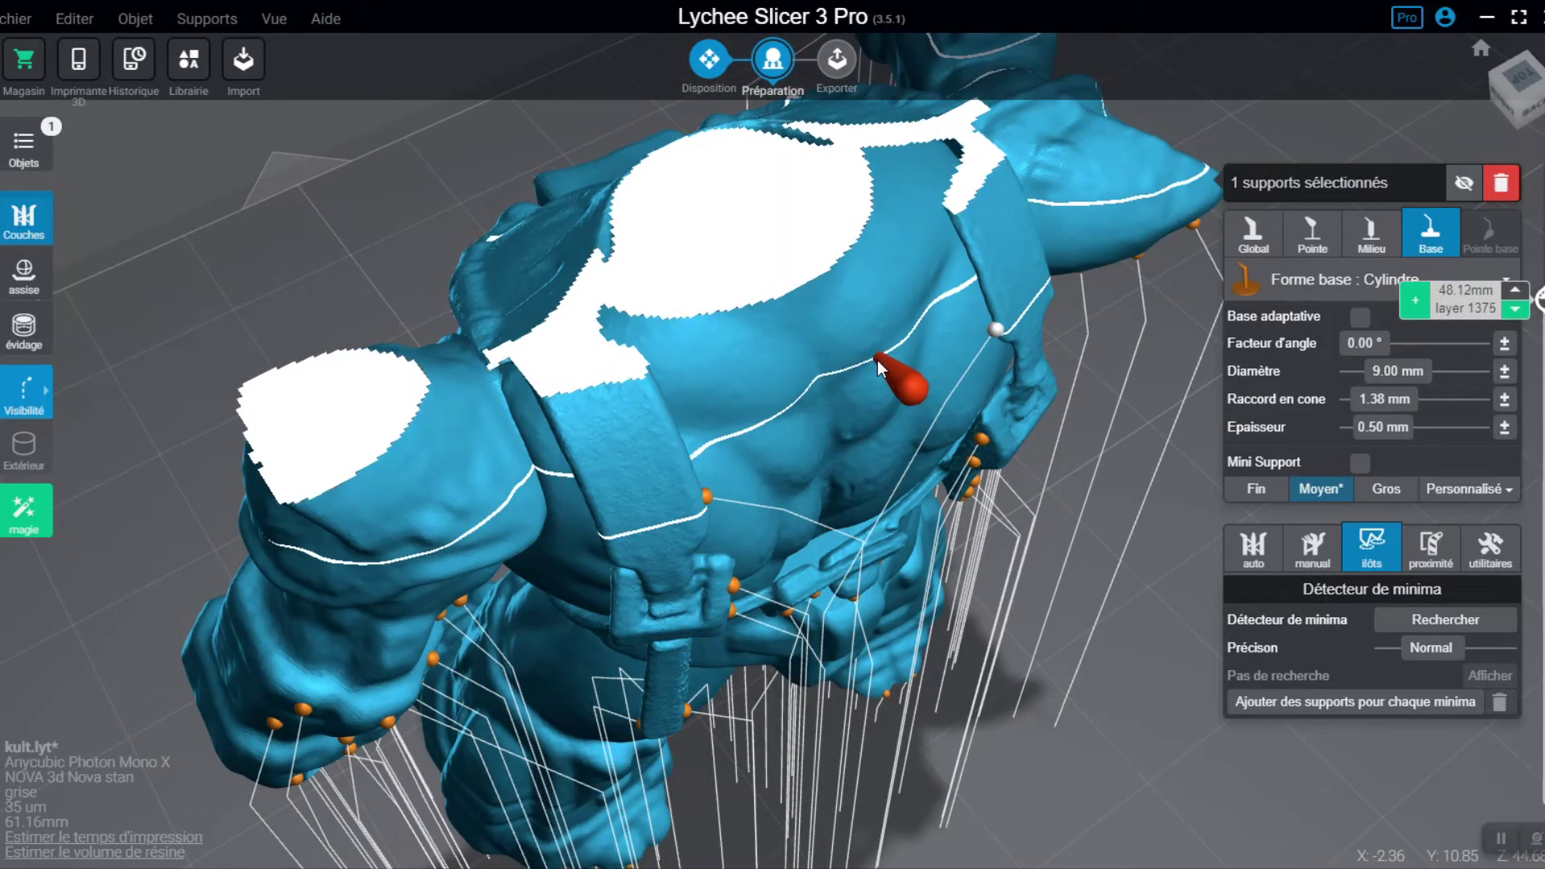
{"action": "key", "text": "Up"}
{"action": "key", "text": "Up"}
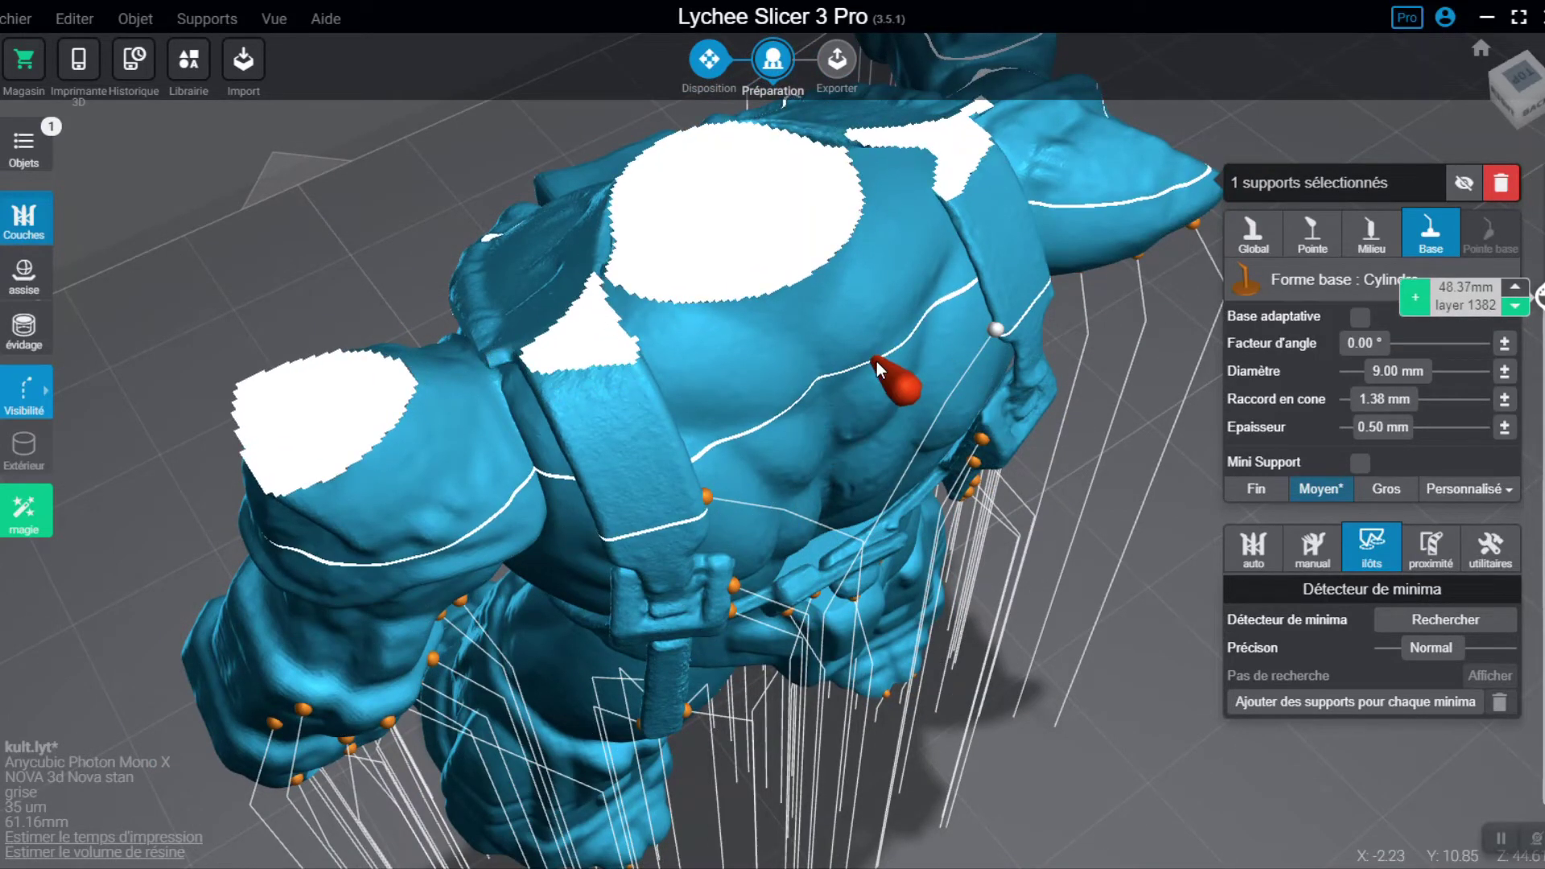
Step: Inspect the model from the front, lower the layer preview to about 30 mm and examine the belt cross-sections up to 31.19 mm
{"action": "right_click_drag", "start_coordinate": [740, 395], "coordinate": [1171, 325]}
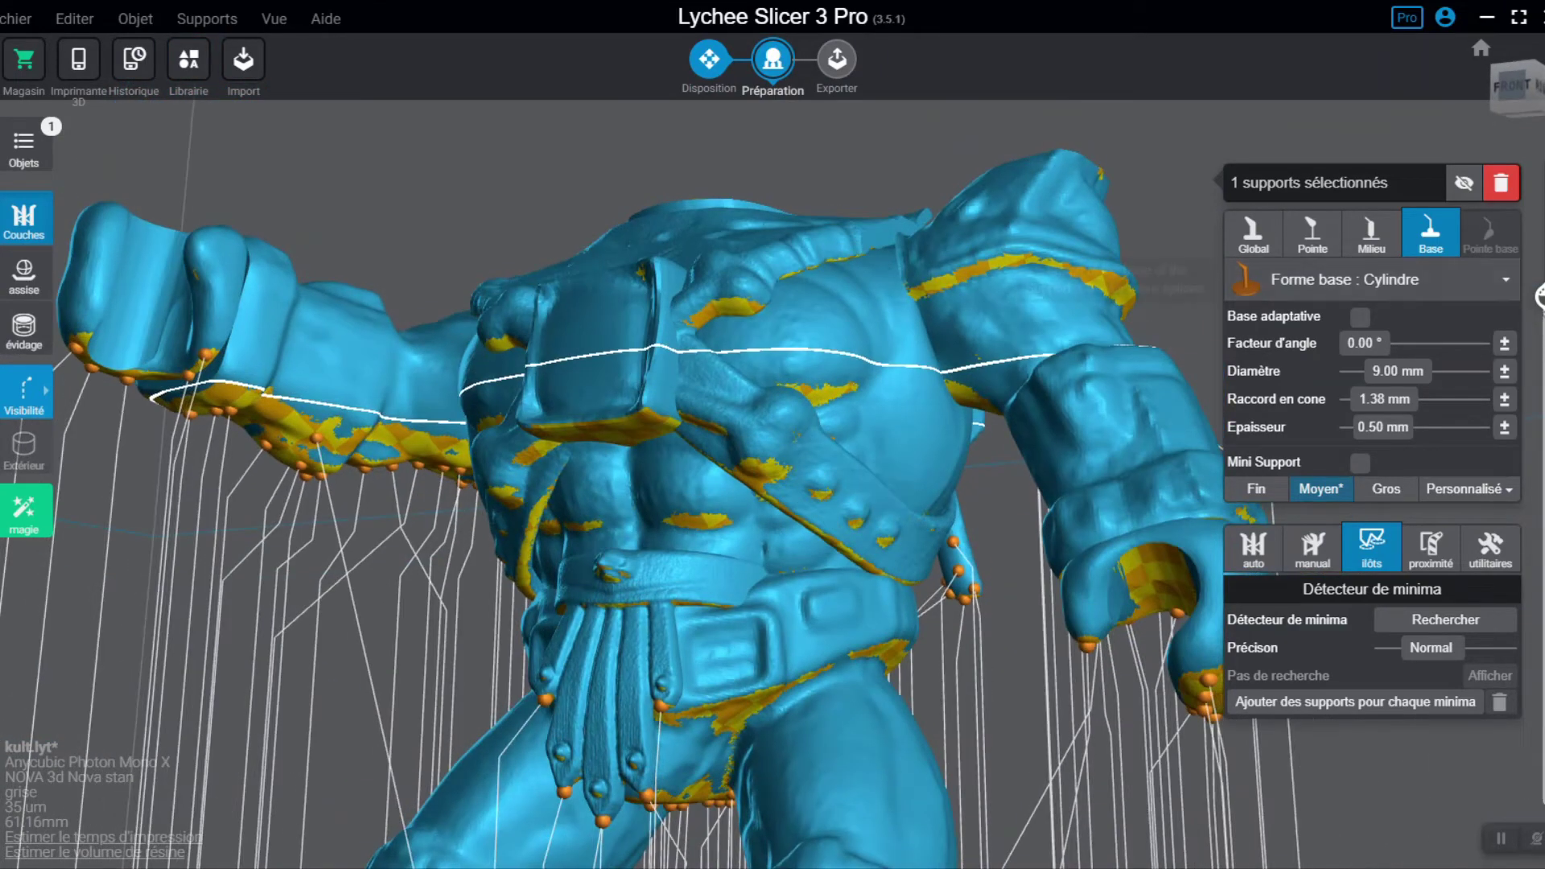
{"action": "left_click_drag", "start_coordinate": [1539, 296], "coordinate": [1529, 501]}
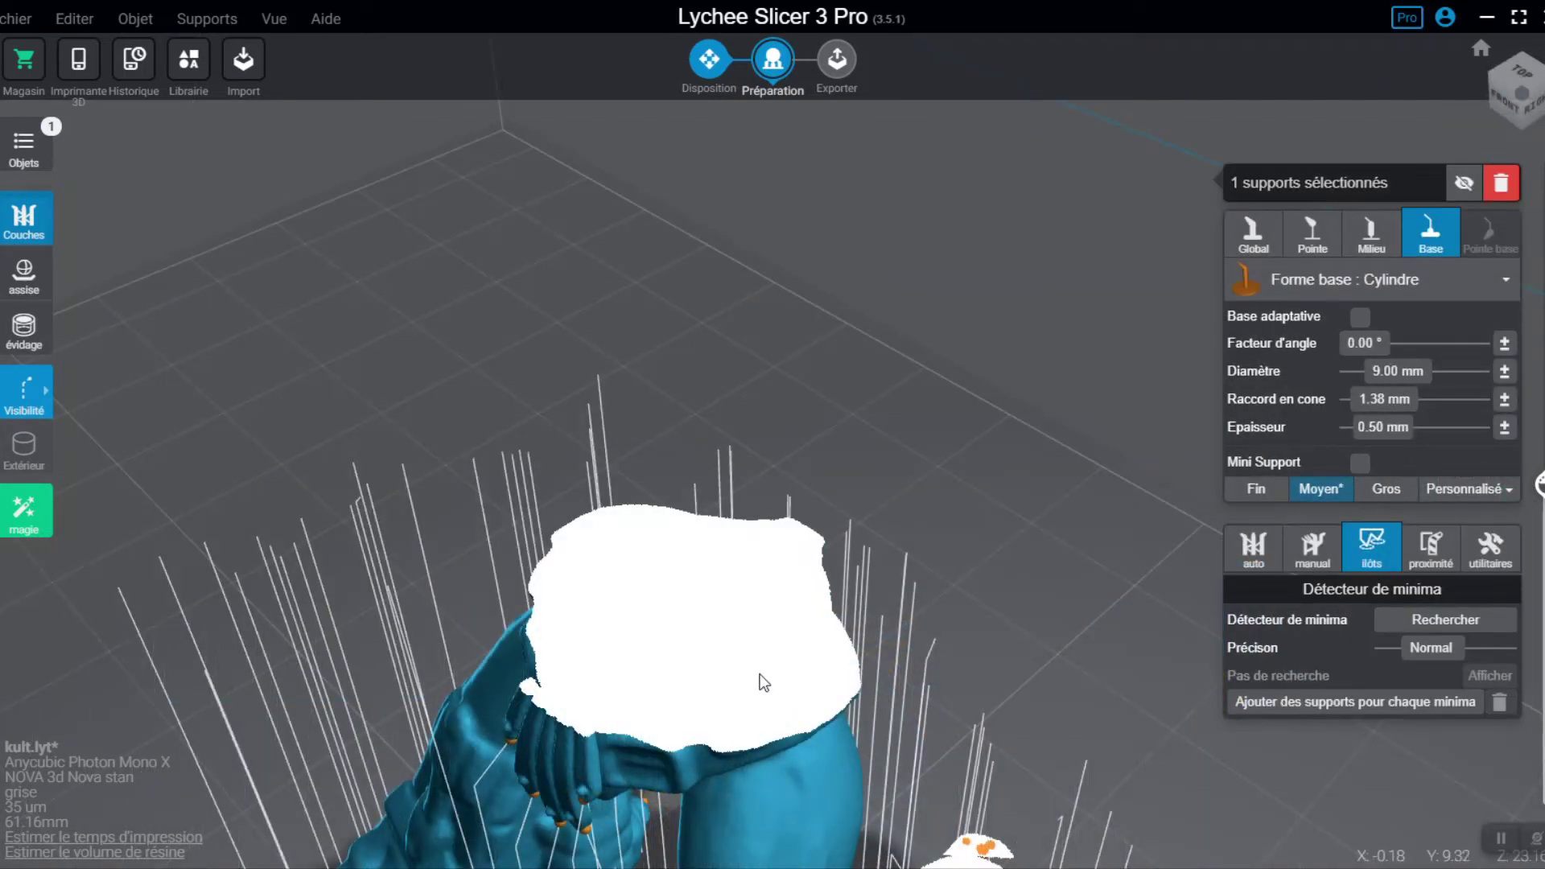
{"action": "key", "text": "Up"}
{"action": "key", "text": "Up"}
{"action": "key", "text": "Up"}
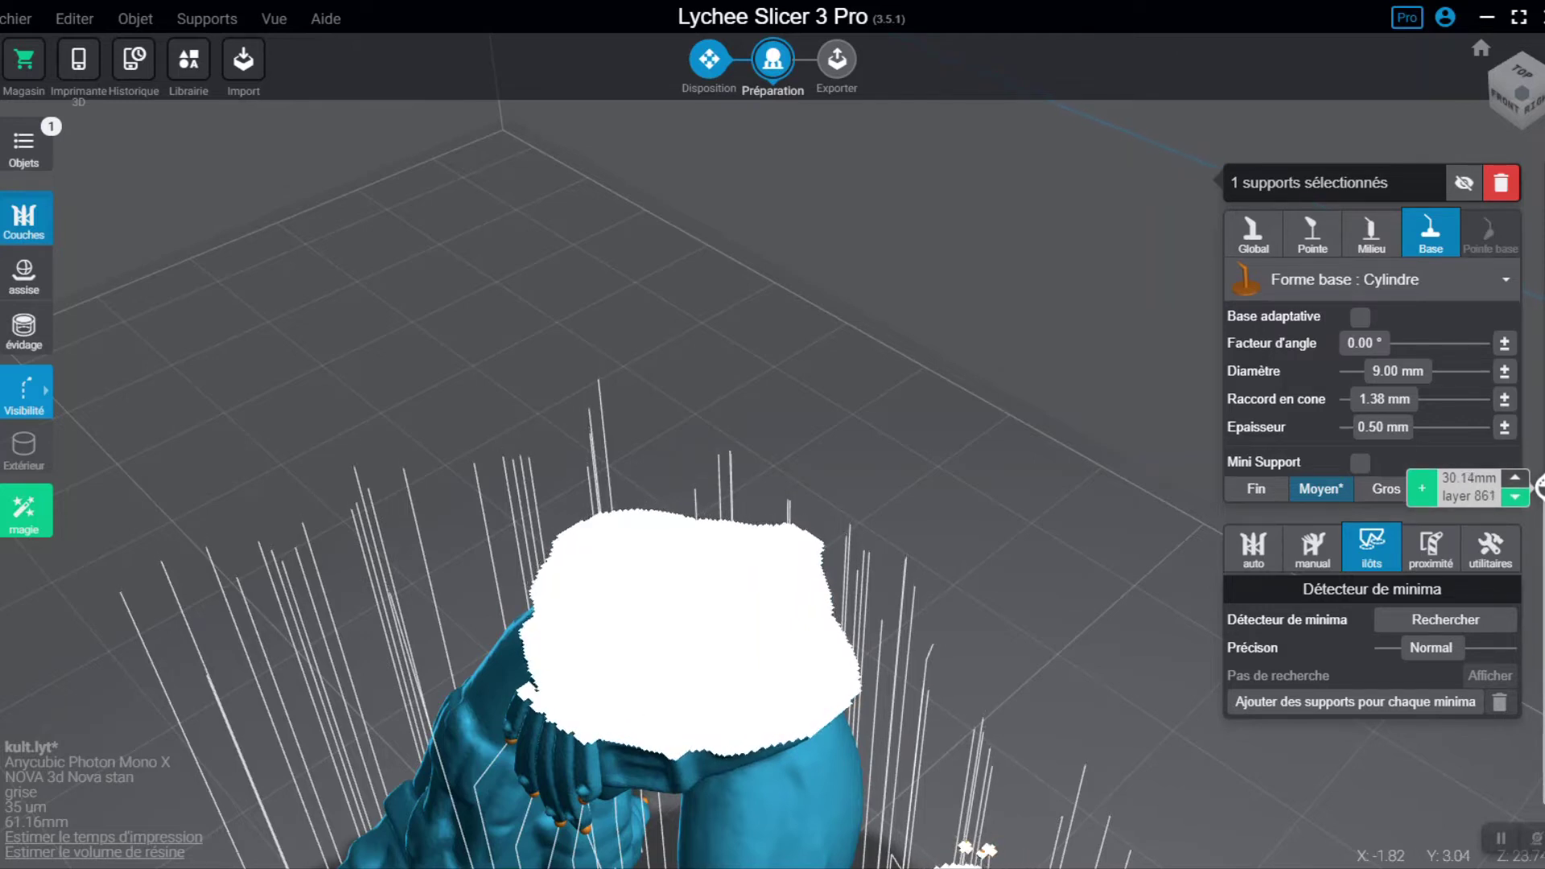
{"action": "mouse_move", "coordinate": [1539, 489]}
{"action": "left_mouse_down"}
{"action": "mouse_move", "coordinate": [1539, 523]}
{"action": "mouse_move", "coordinate": [1539, 480]}
{"action": "left_mouse_up"}
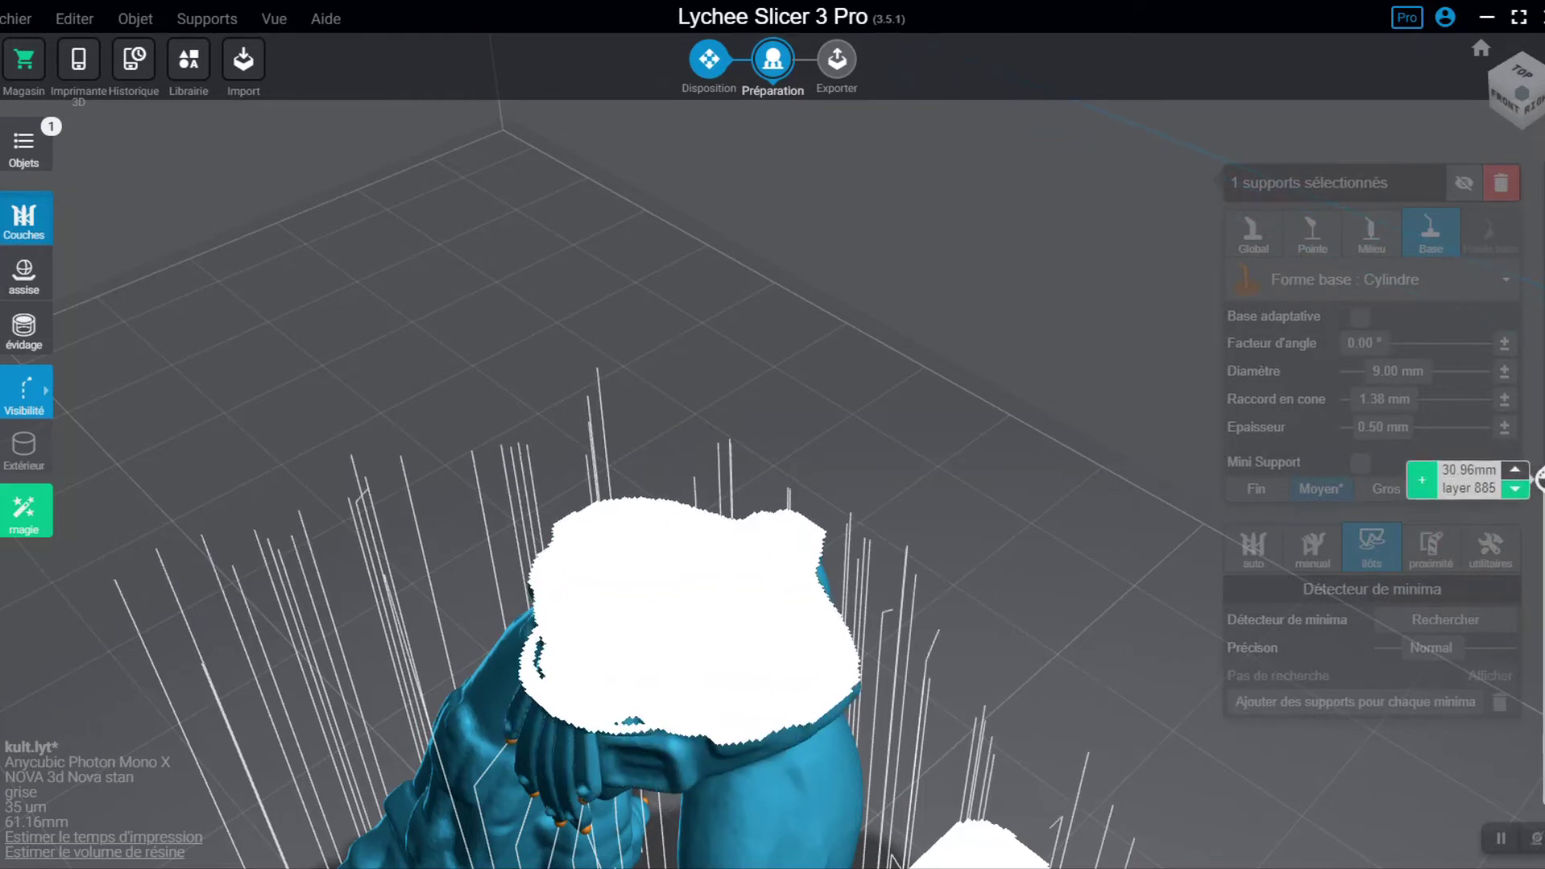
{"action": "scroll", "coordinate": [645, 747], "scroll_direction": "up", "scroll_amount": 3}
{"action": "right_click", "coordinate": [642, 747]}
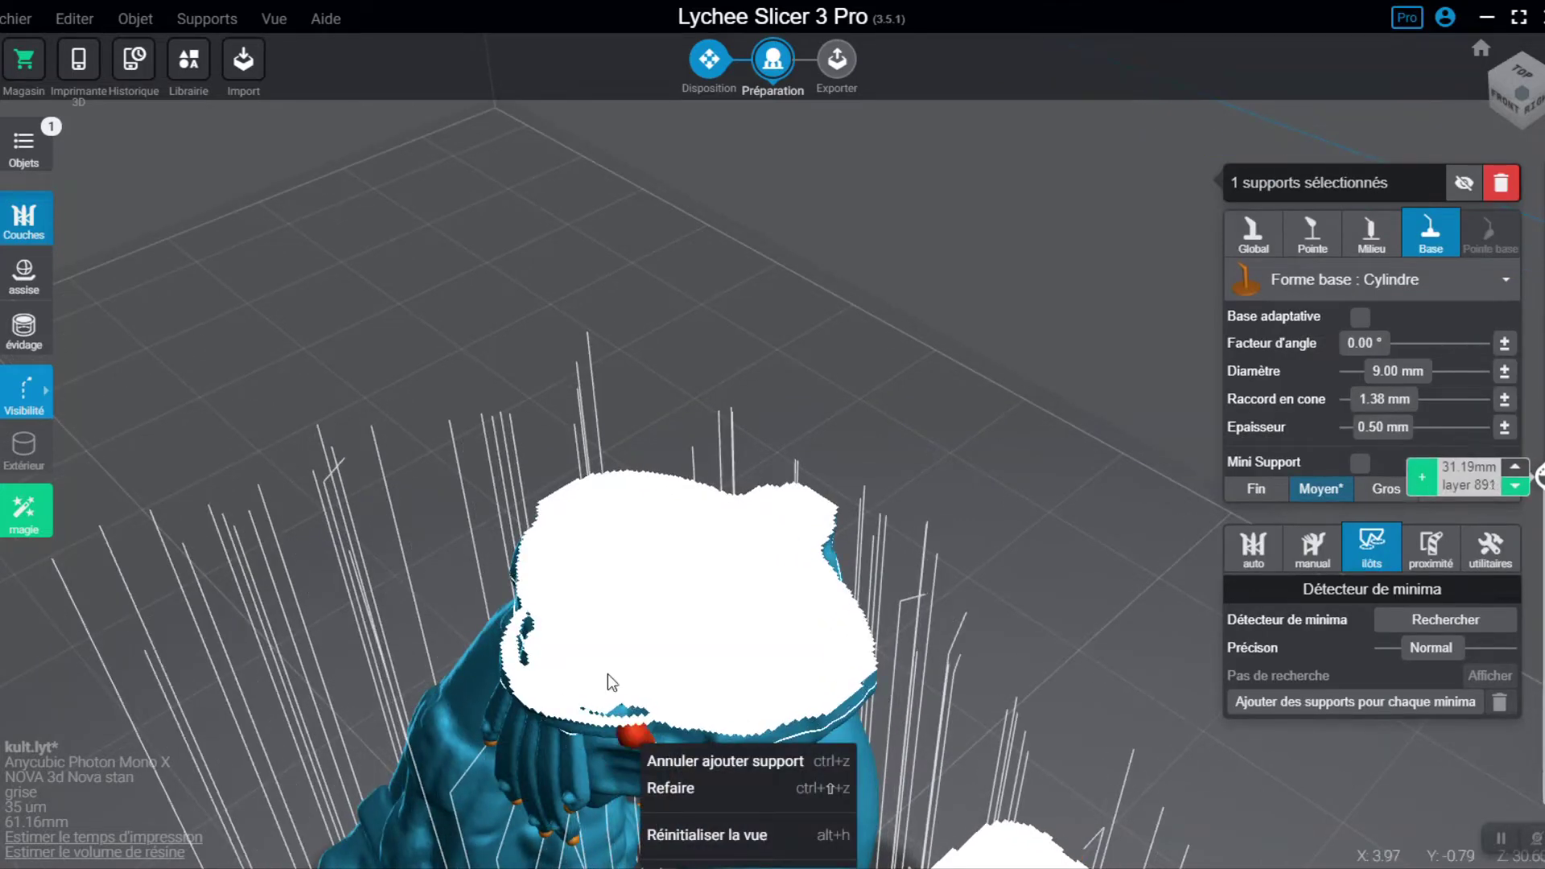
{"action": "scroll", "coordinate": [614, 744], "scroll_direction": "up", "scroll_amount": 2}
{"action": "right_click", "coordinate": [612, 748]}
{"action": "right_click_drag", "start_coordinate": [485, 747], "coordinate": [579, 646]}
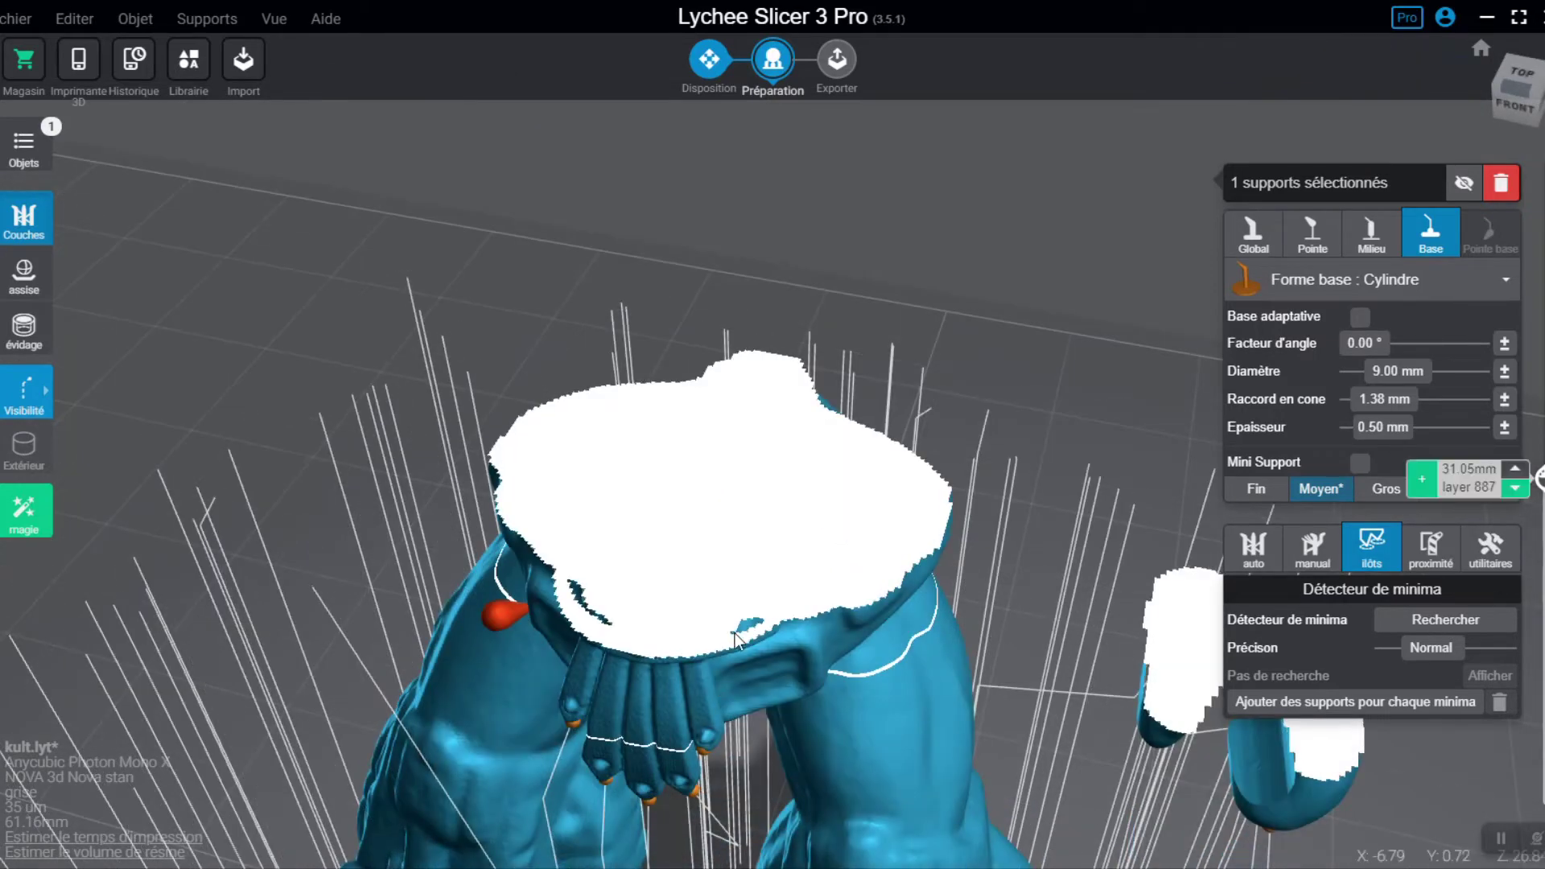
Step: Step the layers down to 30.42 mm (layer 869) and back up, examining the waist above the hanging loincloth strips
{"action": "key", "text": "Down"}
{"action": "key", "text": "Down"}
{"action": "key", "text": "Down"}
{"action": "key", "text": "Down"}
{"action": "key", "text": "Down"}
{"action": "key", "text": "Down"}
{"action": "key", "text": "Down"}
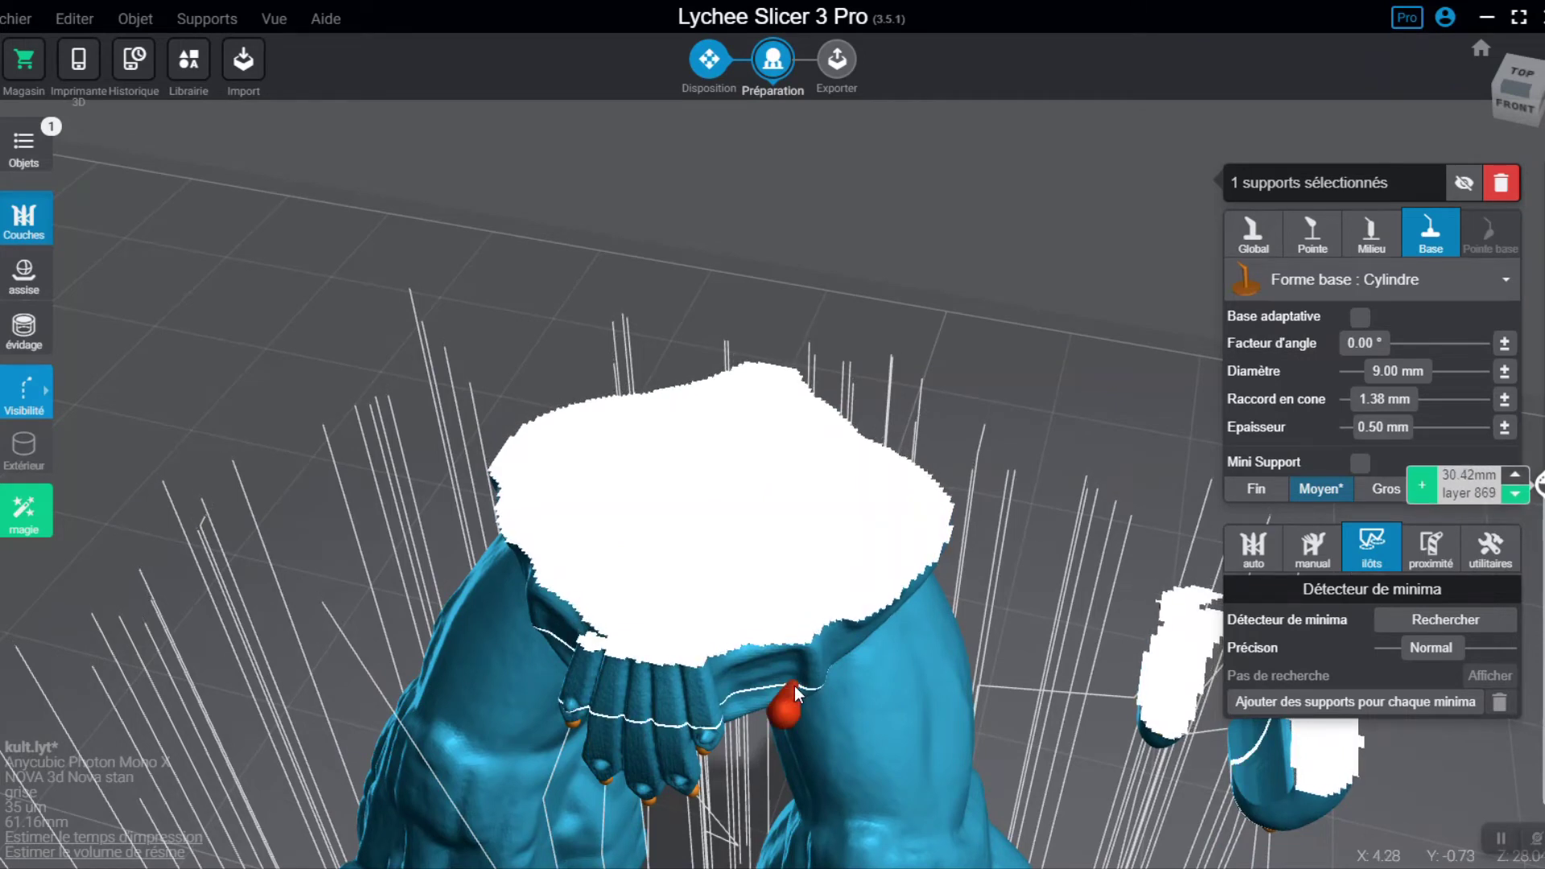
{"action": "key", "text": "Up"}
{"action": "key", "text": "Up"}
{"action": "key", "text": "Up"}
{"action": "key", "text": "Up"}
{"action": "key", "text": "Up"}
{"action": "key", "text": "Up"}
{"action": "key", "text": "Up"}
{"action": "key", "text": "Up"}
{"action": "key", "text": "Up"}
{"action": "key", "text": "Up"}
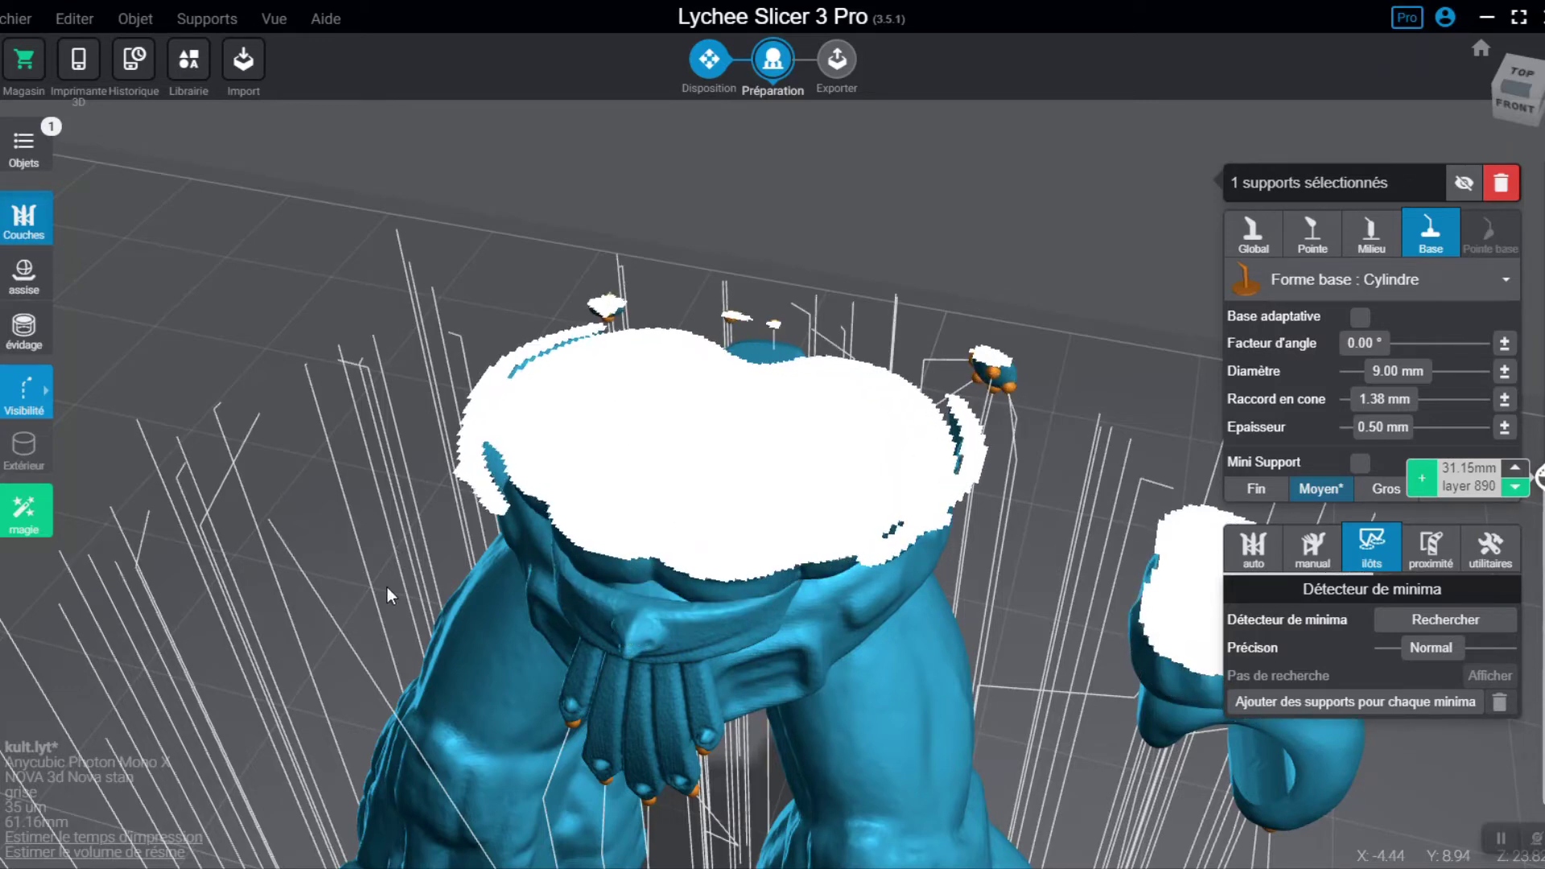
Step: Reveal higher waist layers and place two supports along the overhanging lower edge of the waist strap on the model's left-view side
{"action": "scroll", "coordinate": [602, 552], "scroll_direction": "up", "scroll_amount": 8, "text": "shift"}
{"action": "right_click_drag", "start_coordinate": [489, 514], "coordinate": [624, 552]}
{"action": "right_click_drag", "start_coordinate": [634, 495], "coordinate": [727, 269]}
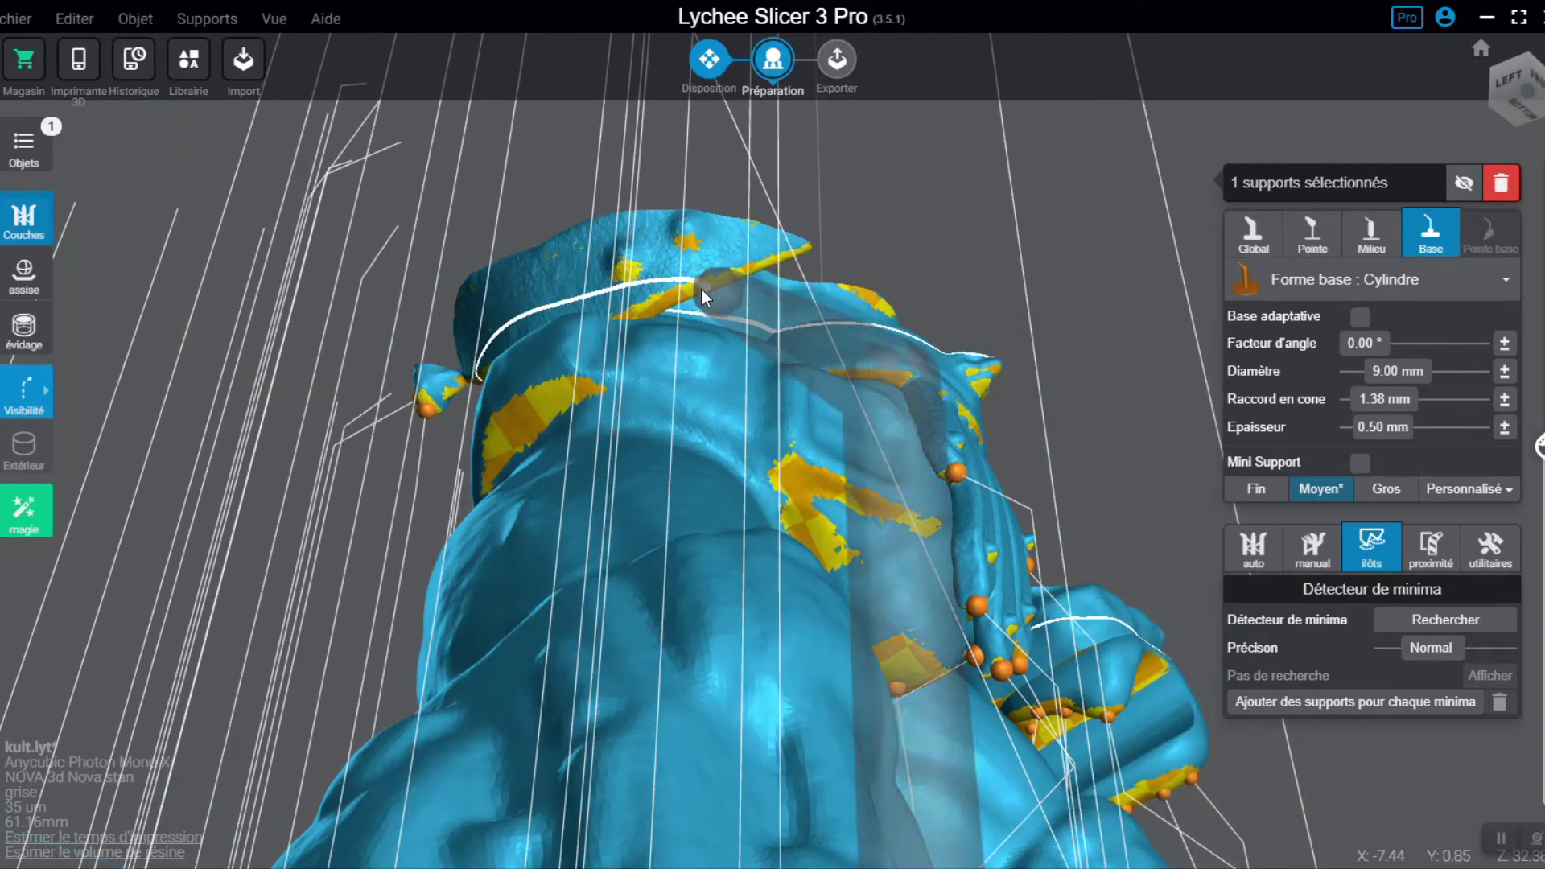
{"action": "left_click", "coordinate": [738, 279]}
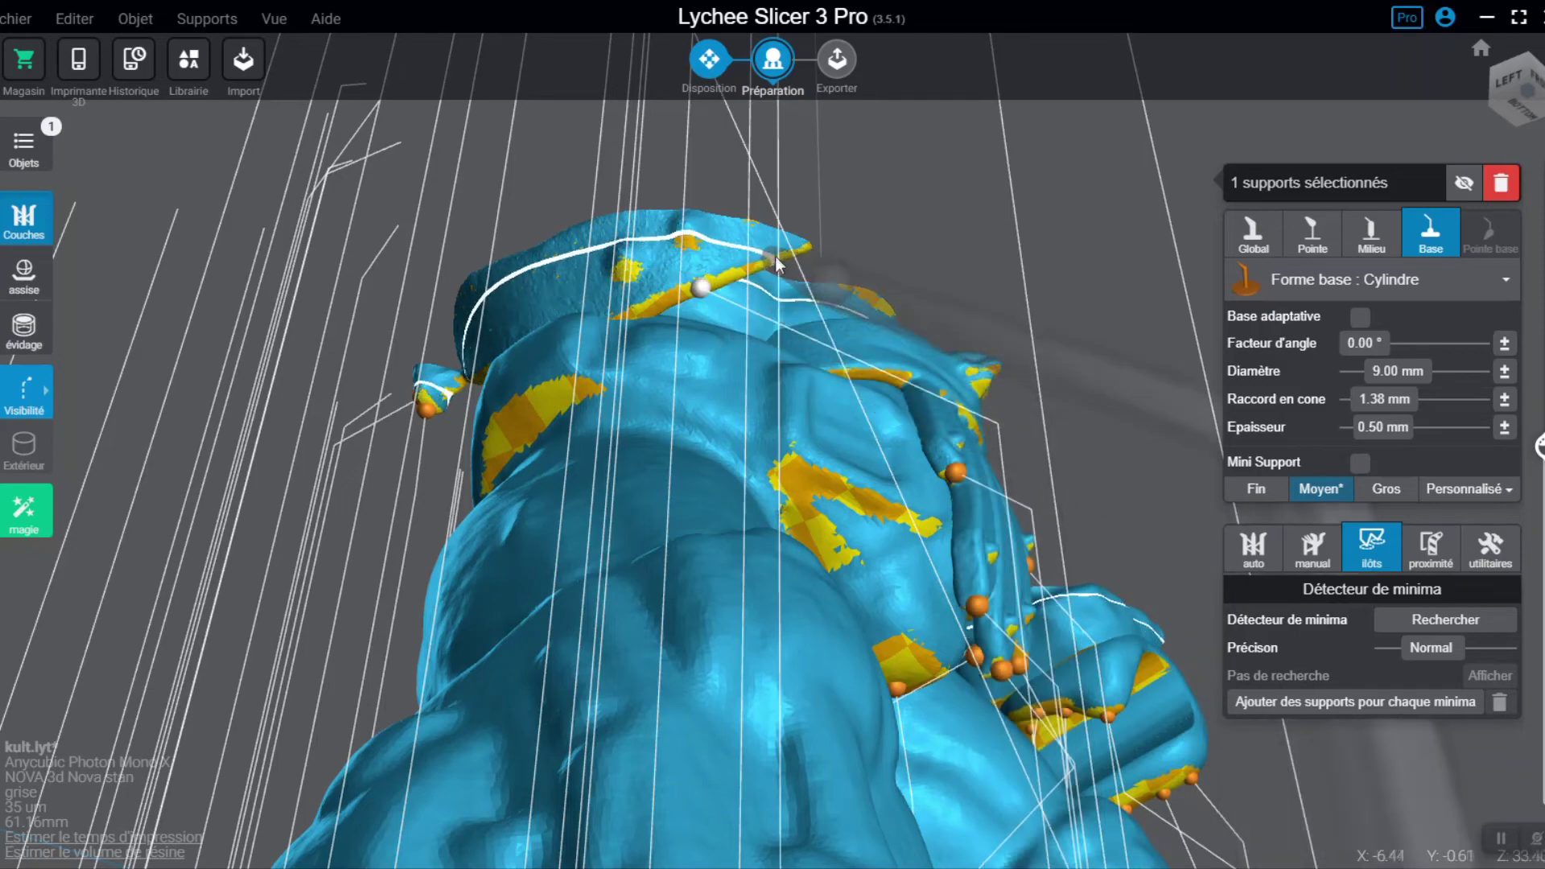
{"action": "right_click_drag", "start_coordinate": [793, 445], "coordinate": [901, 383]}
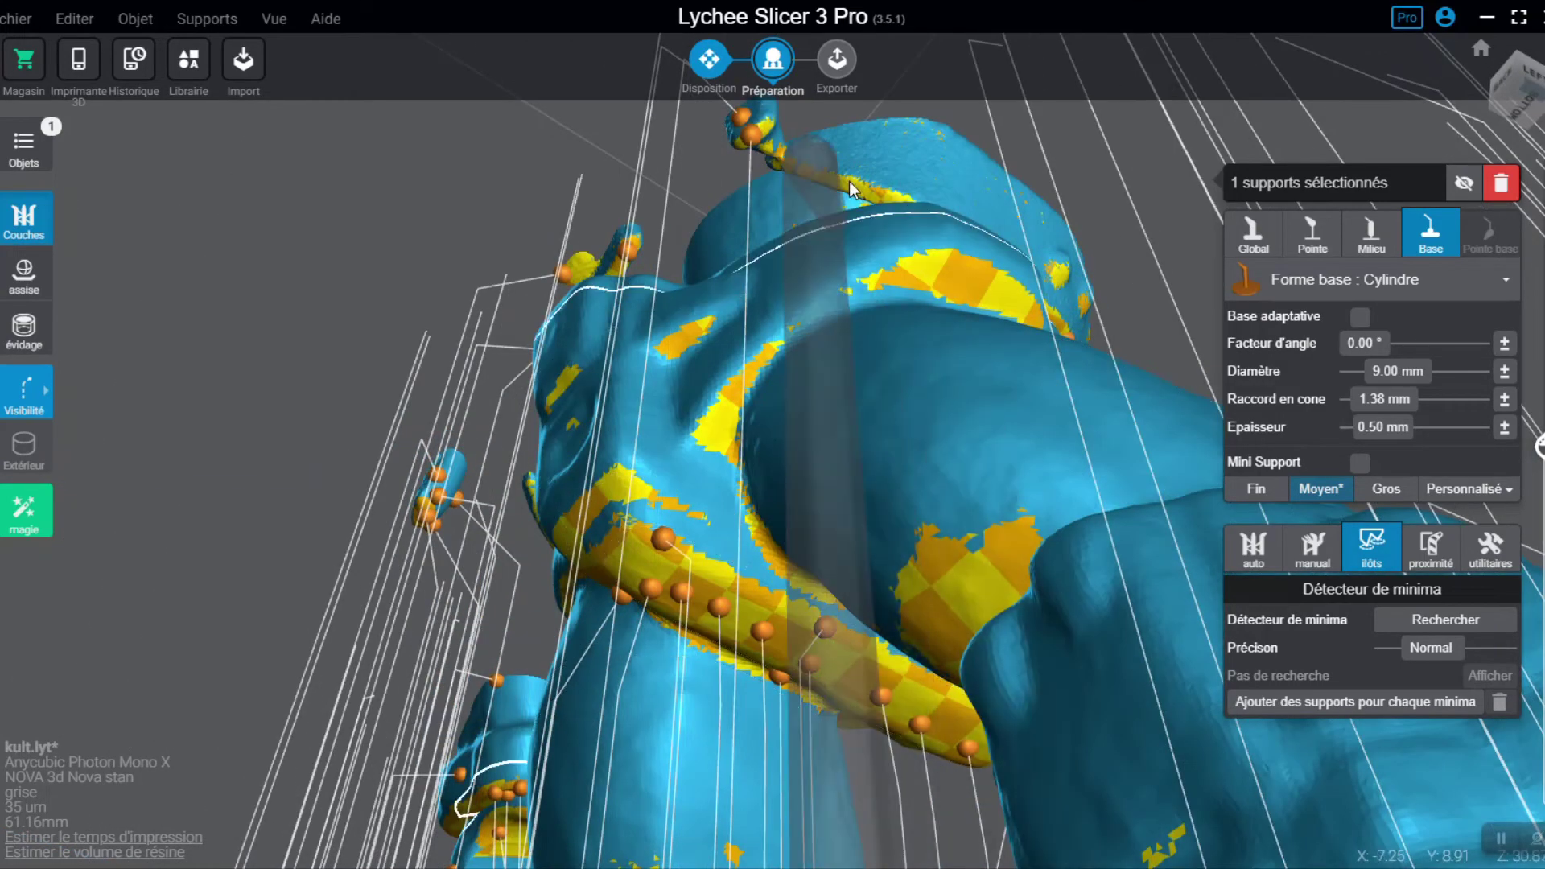
Step: Place three supports along the overhanging lower edge of the waist strap on the model's right-view side, from back to front
{"action": "right_click_drag", "start_coordinate": [924, 369], "coordinate": [660, 400]}
{"action": "left_click", "coordinate": [693, 344]}
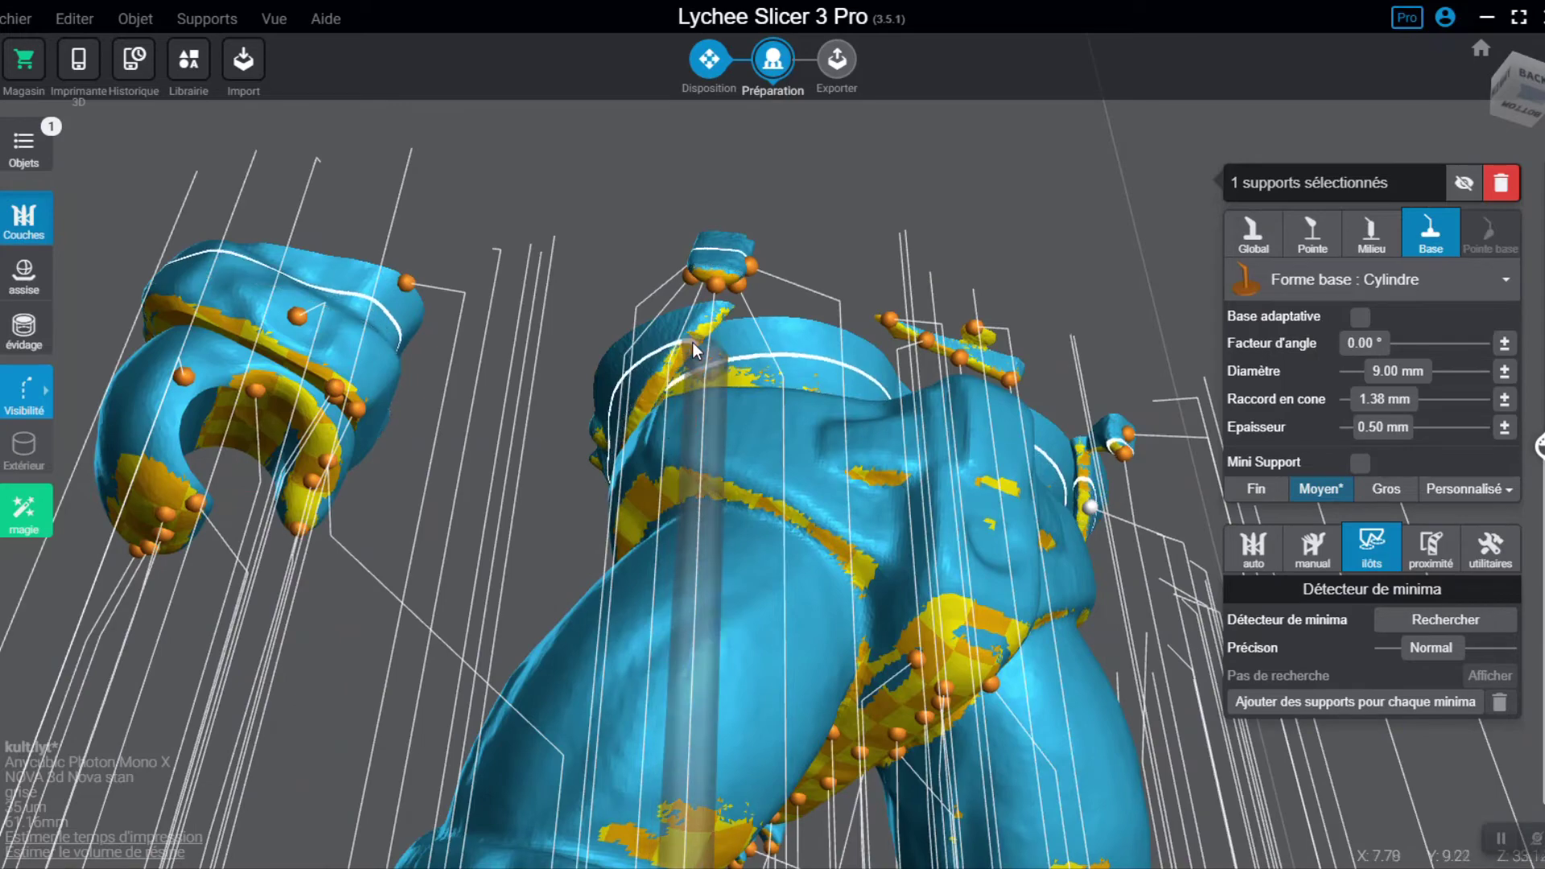
{"action": "right_click_drag", "start_coordinate": [845, 448], "coordinate": [745, 347]}
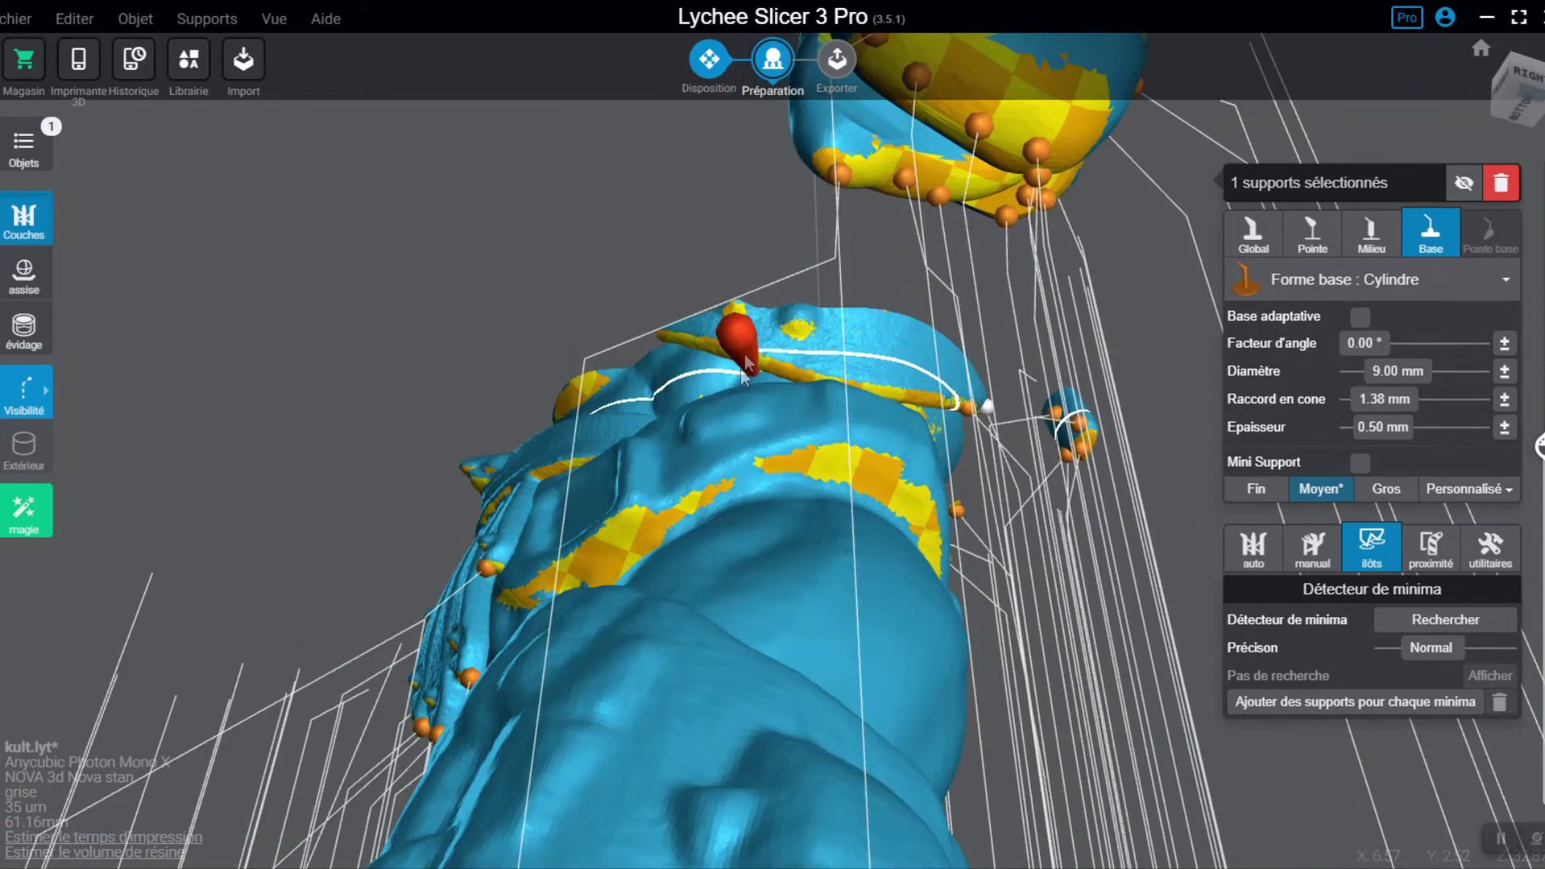
{"action": "left_click", "coordinate": [745, 346]}
{"action": "mouse_move", "coordinate": [819, 407]}
{"action": "right_mouse_down"}
{"action": "mouse_move", "coordinate": [757, 389]}
{"action": "mouse_move", "coordinate": [811, 420]}
{"action": "right_mouse_up"}
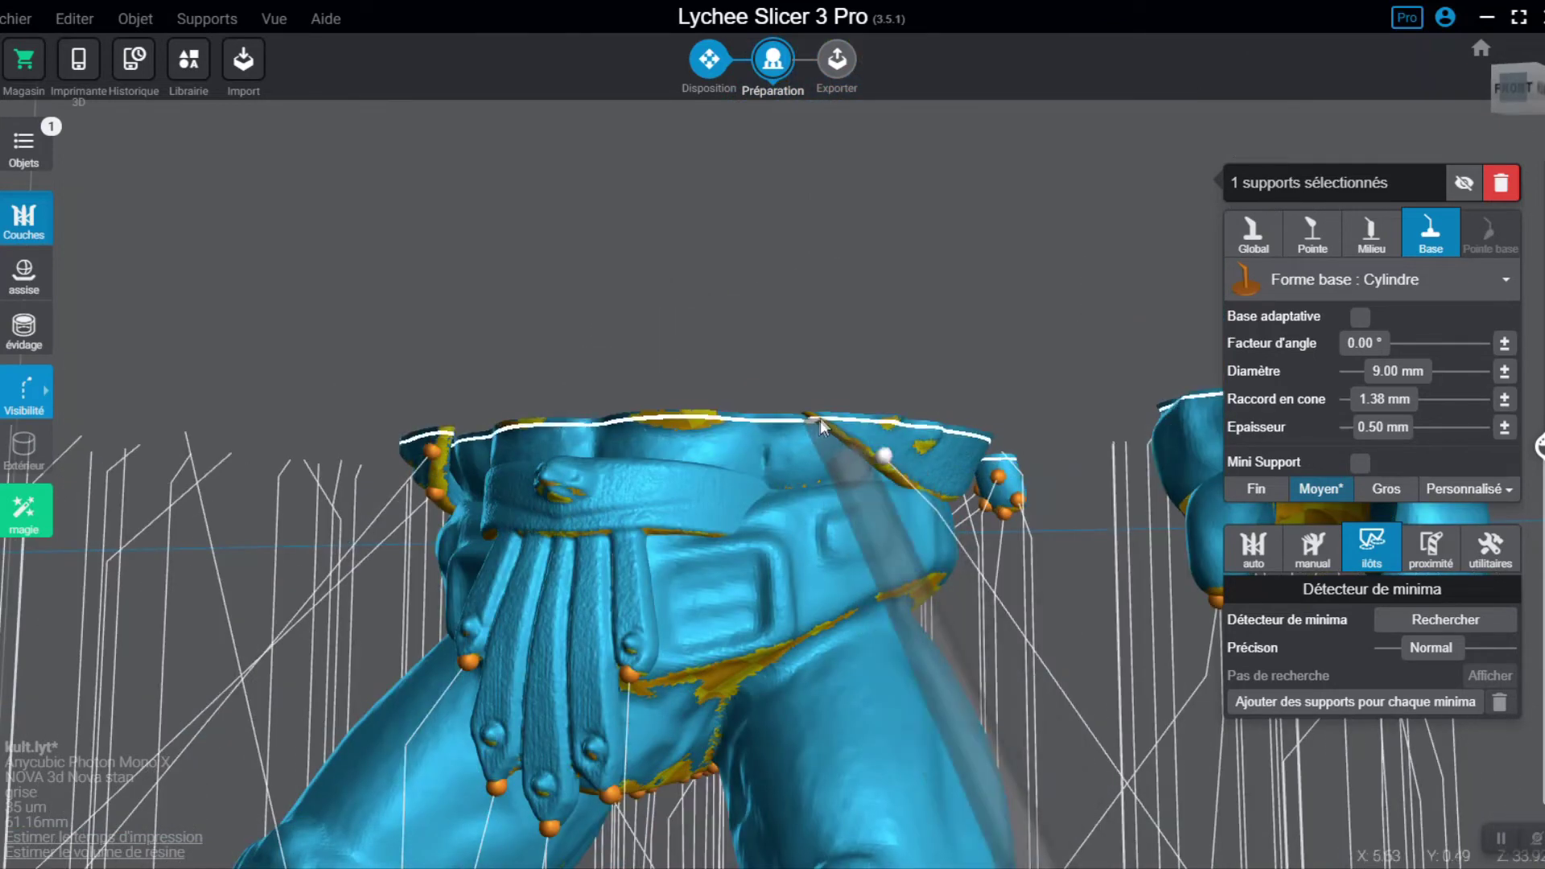
{"action": "right_click_drag", "start_coordinate": [872, 327], "coordinate": [871, 310]}
{"action": "left_click", "coordinate": [872, 335]}
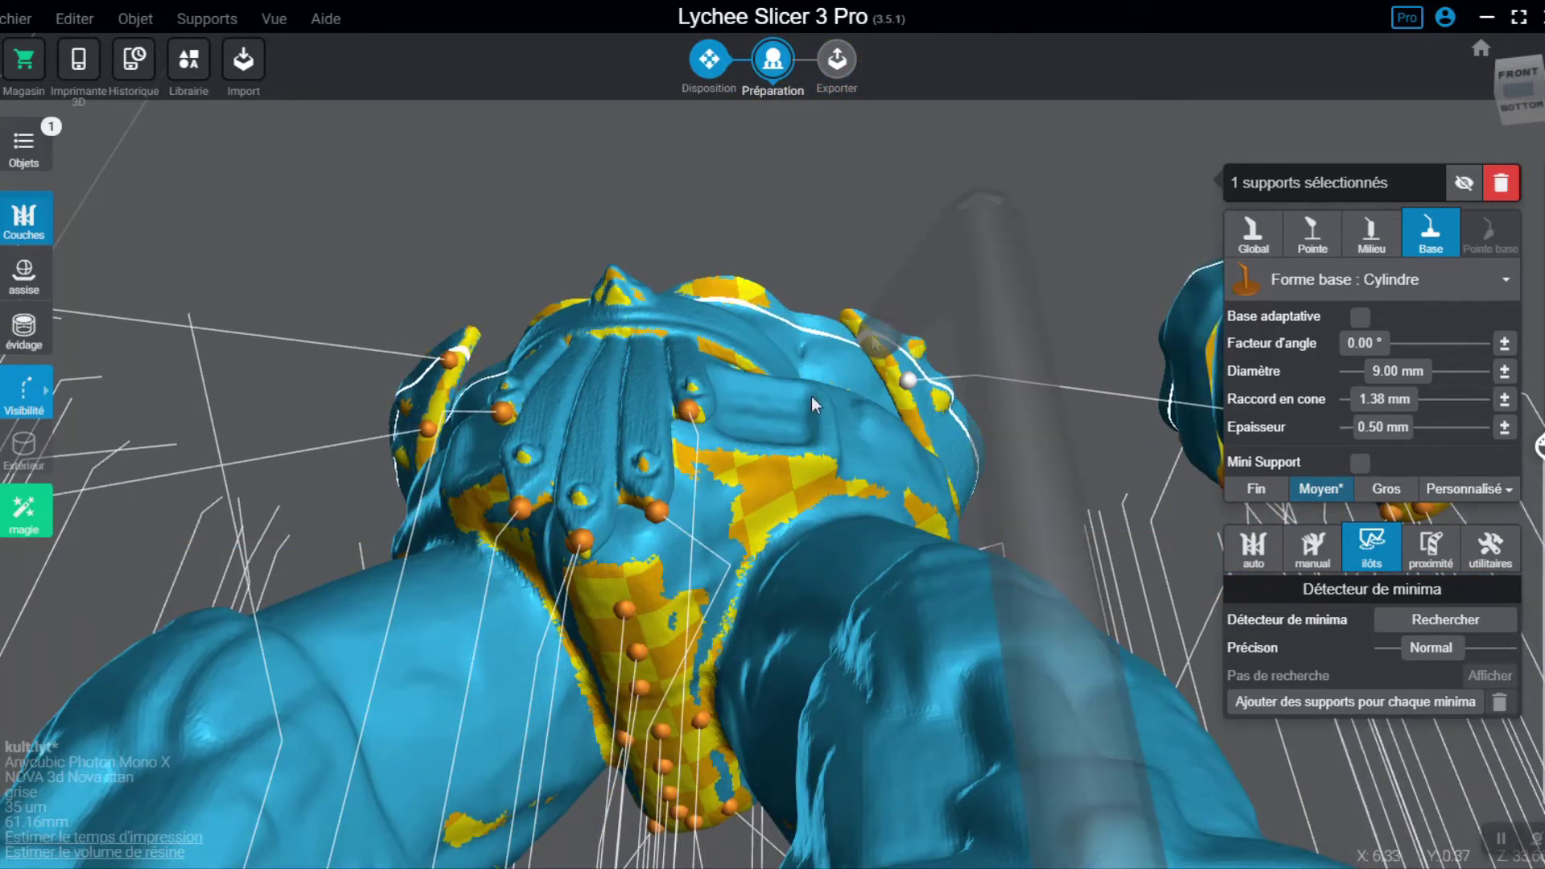
Step: Raise the layer preview to chest height and lower it to 41.34 mm (layer 1182), examining the torso cross-sections
{"action": "scroll", "coordinate": [702, 412], "scroll_direction": "down", "scroll_amount": 2}
{"action": "right_click_drag", "start_coordinate": [697, 375], "coordinate": [1186, 422]}
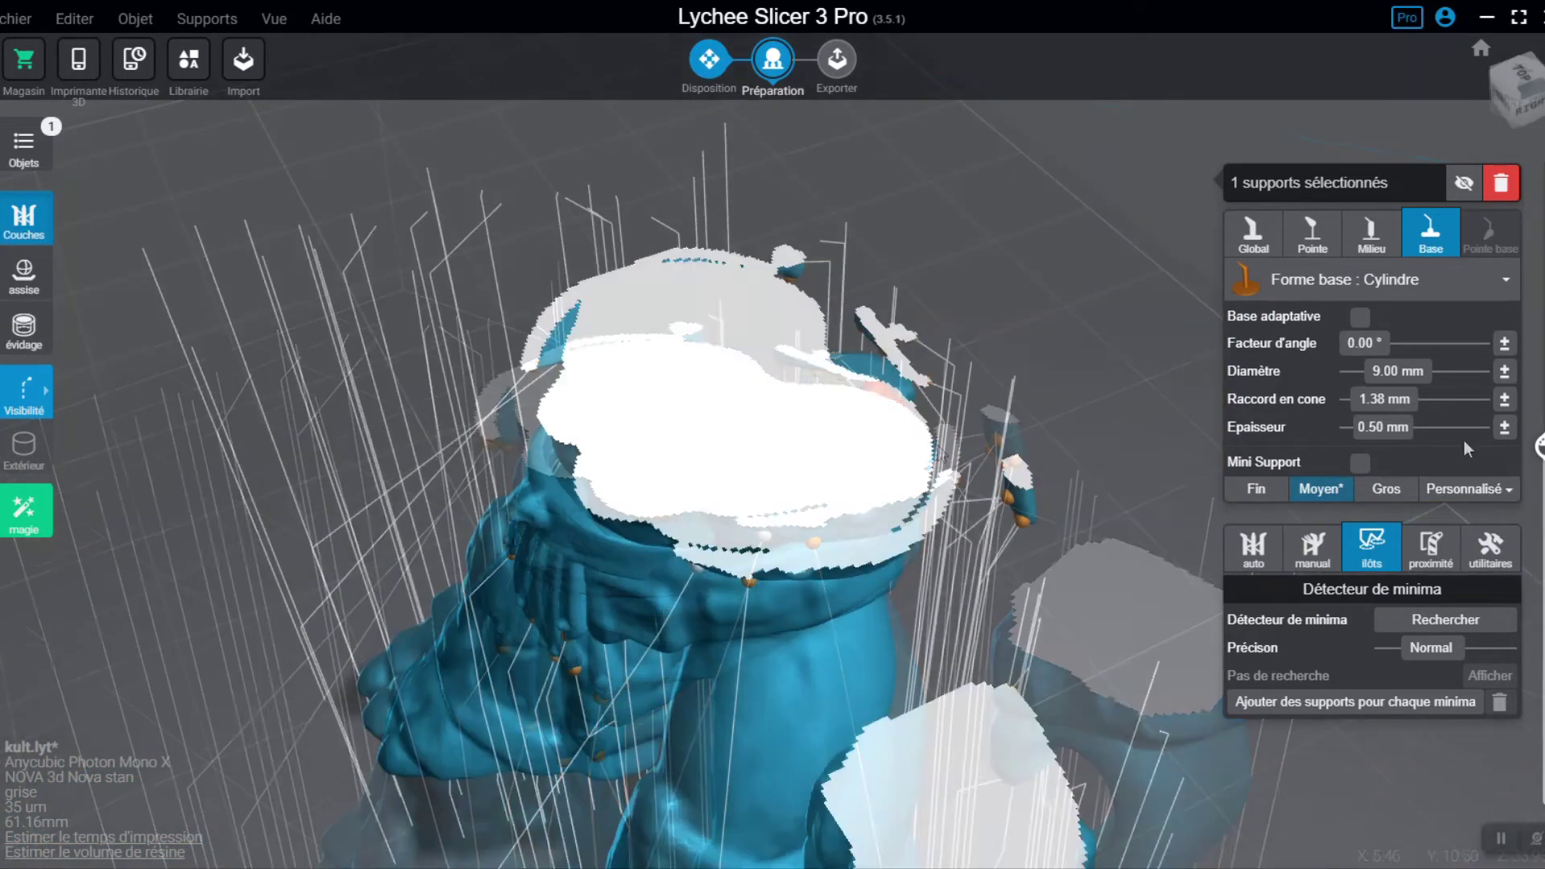
{"action": "left_click_drag", "start_coordinate": [1539, 447], "coordinate": [1539, 295]}
{"action": "left_click_drag", "start_coordinate": [538, 408], "coordinate": [620, 503]}
{"action": "right_click", "coordinate": [620, 505]}
{"action": "scroll", "coordinate": [1539, 366], "scroll_direction": "down", "scroll_amount": 3}
{"action": "scroll", "coordinate": [1539, 369], "scroll_direction": "down", "scroll_amount": 10}
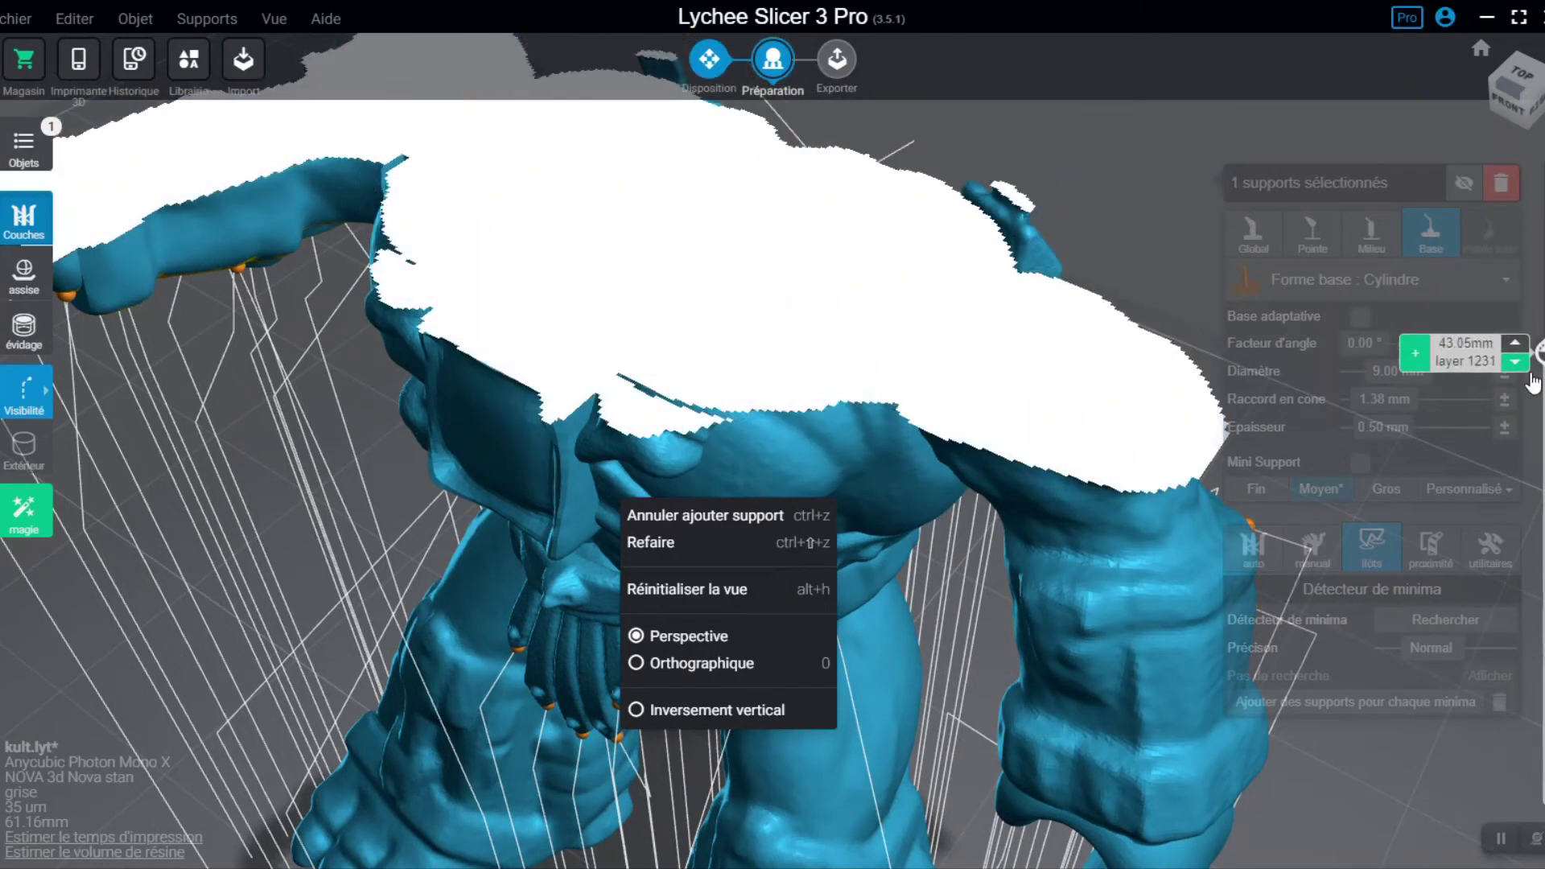
{"action": "scroll", "coordinate": [1532, 374], "scroll_direction": "up", "scroll_amount": 2}
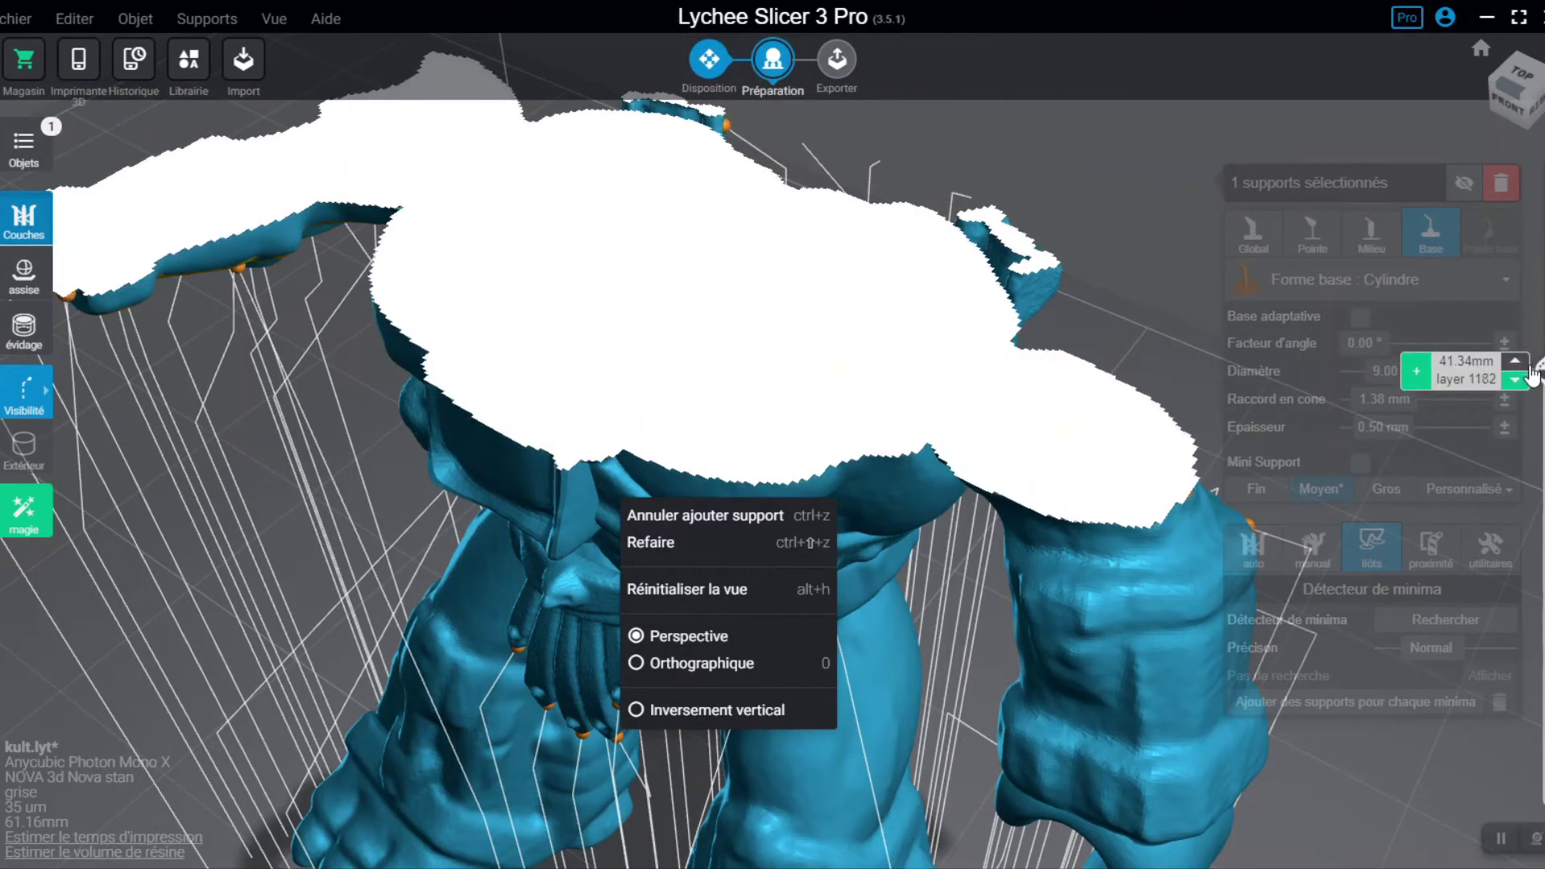
{"action": "left_click", "coordinate": [978, 568]}
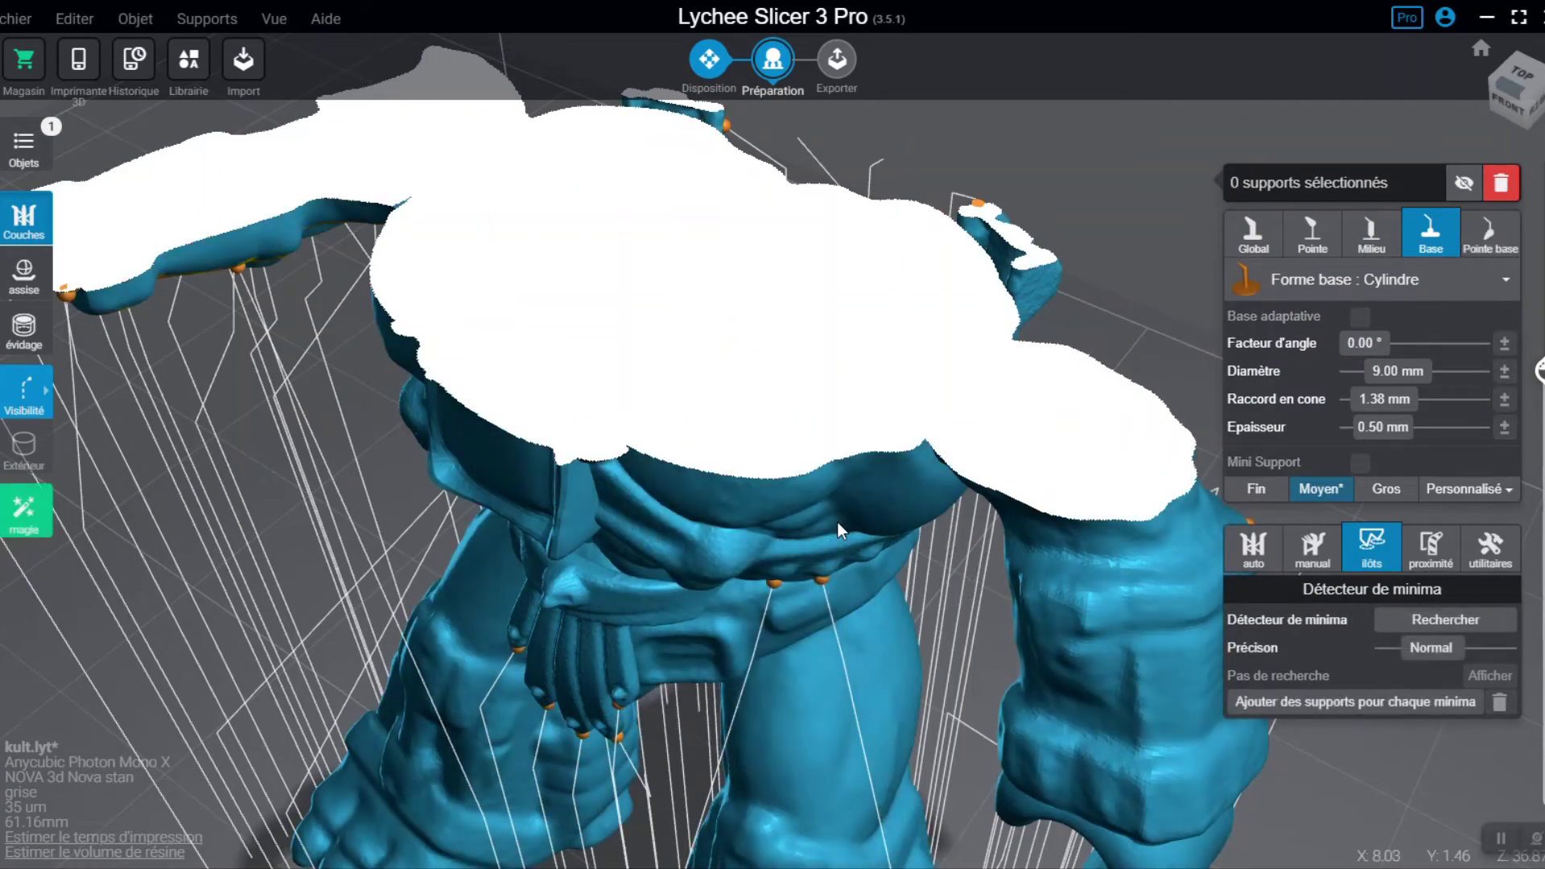
Step: Step the layers up through the chest and place a support under the chest armour's lower tip on each side of the emblem
{"action": "key", "text": "Up"}
{"action": "key", "text": "Up"}
{"action": "key", "text": "Up"}
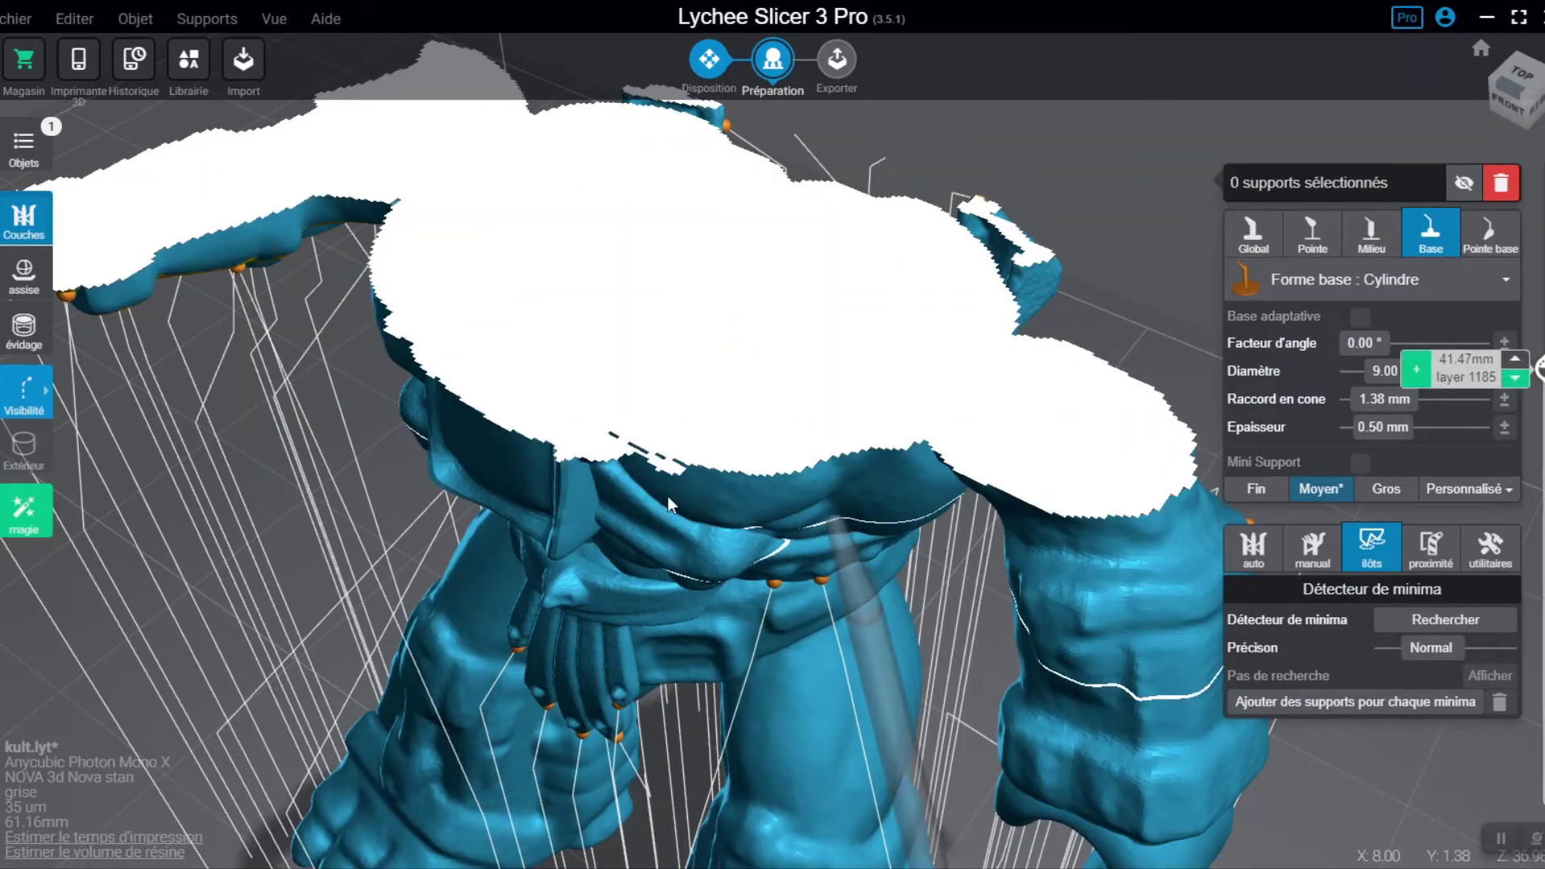
{"action": "scroll", "coordinate": [660, 482], "scroll_direction": "up", "scroll_amount": 2}
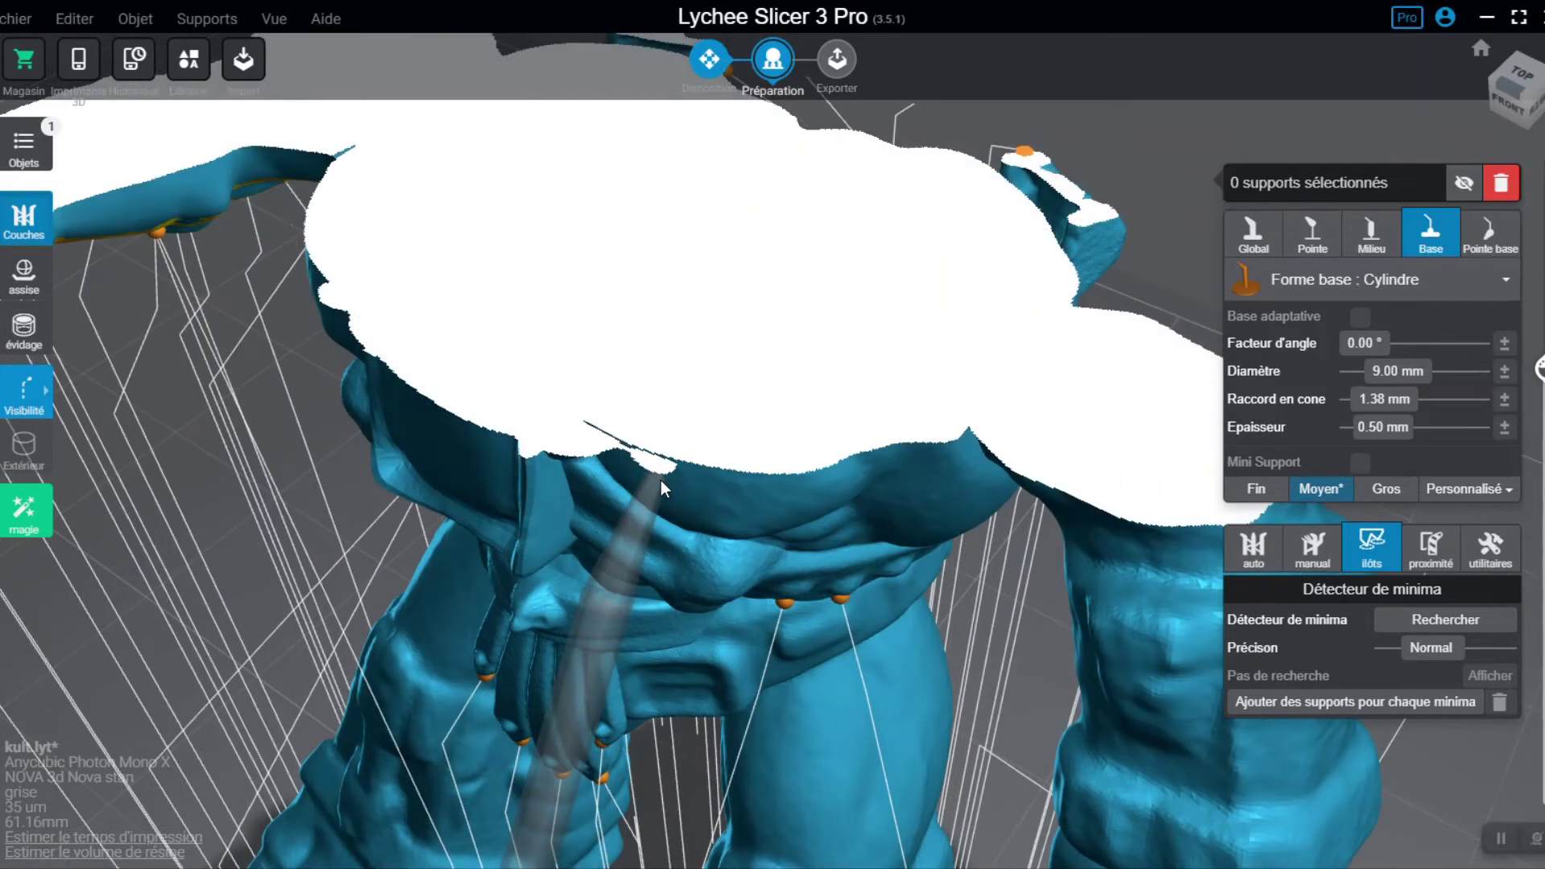
{"action": "key", "text": "Up"}
{"action": "key", "text": "Up"}
{"action": "key", "text": "Up"}
{"action": "key", "text": "Up"}
{"action": "key", "text": "Up"}
{"action": "key", "text": "Up"}
{"action": "key", "text": "Up"}
{"action": "key", "text": "Up"}
{"action": "key", "text": "Up"}
{"action": "key", "text": "Up"}
{"action": "key", "text": "Up"}
{"action": "key", "text": "Up"}
{"action": "key", "text": "Up"}
{"action": "key", "text": "Up"}
{"action": "key", "text": "Up"}
{"action": "key", "text": "Up"}
{"action": "key", "text": "Up"}
{"action": "key", "text": "Up"}
{"action": "key", "text": "Up"}
{"action": "key", "text": "Up"}
{"action": "key", "text": "Up"}
{"action": "key", "text": "Up"}
{"action": "right_click_drag", "start_coordinate": [675, 370], "coordinate": [667, 332]}
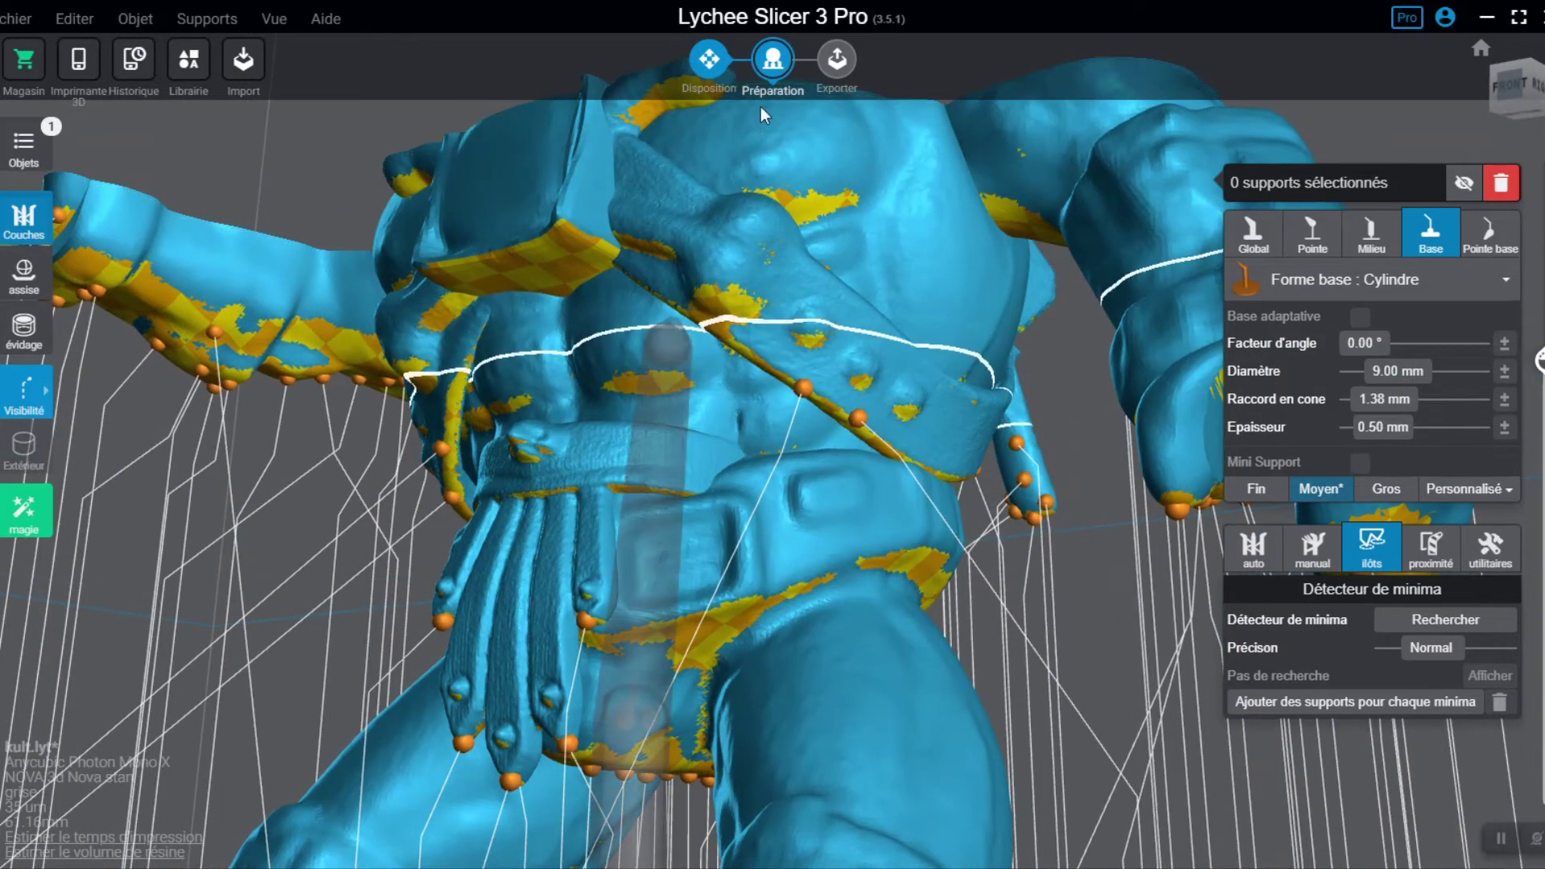
{"action": "right_click_drag", "start_coordinate": [721, 374], "coordinate": [749, 322]}
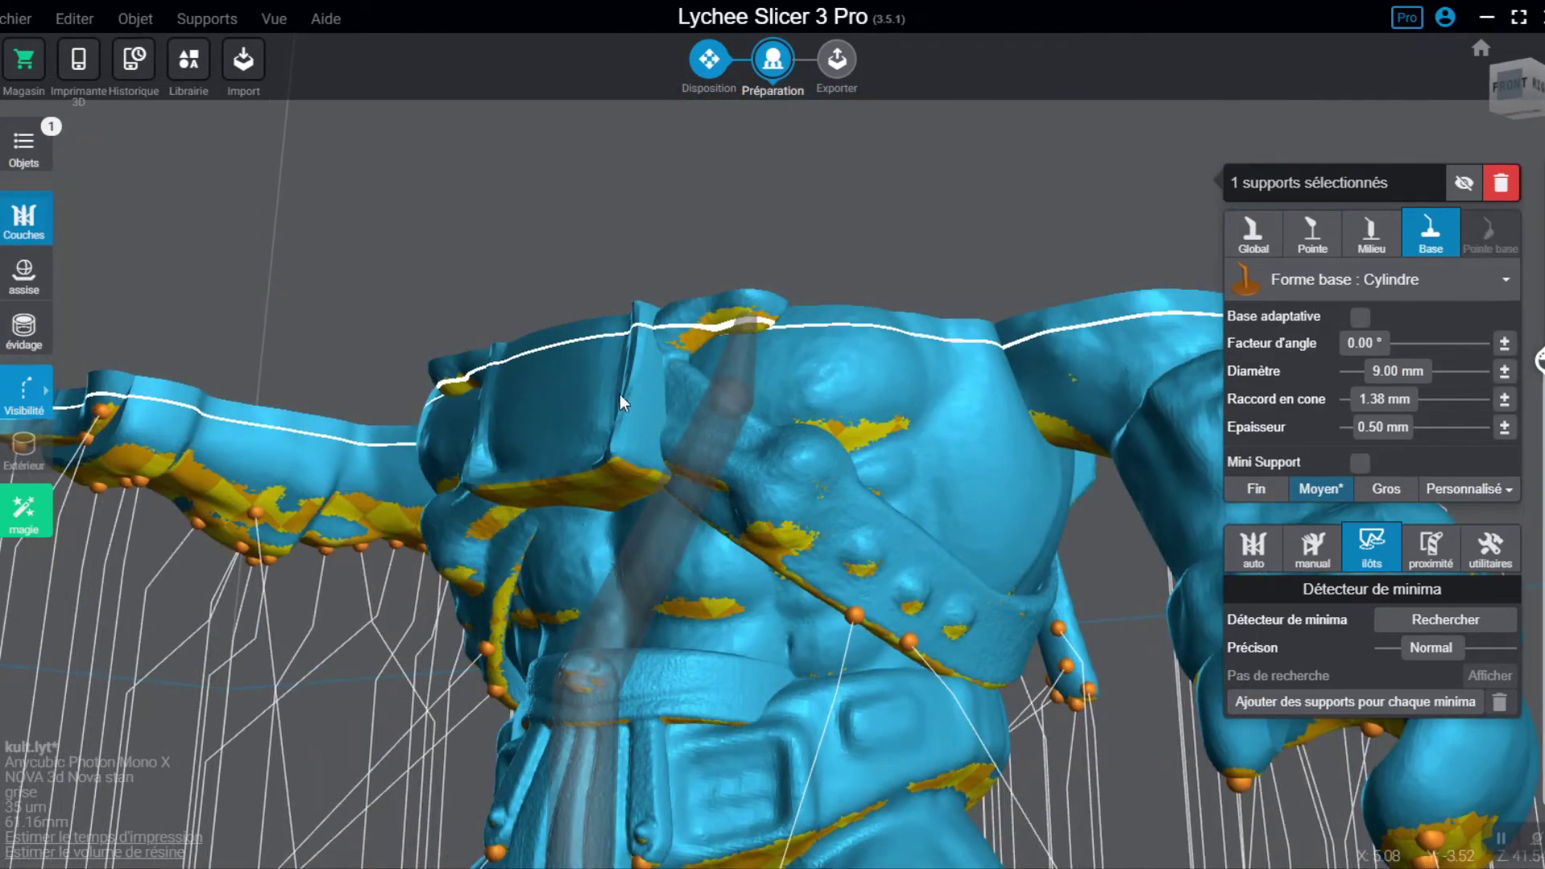
{"action": "right_click_drag", "start_coordinate": [620, 394], "coordinate": [631, 395]}
{"action": "left_click", "coordinate": [453, 370]}
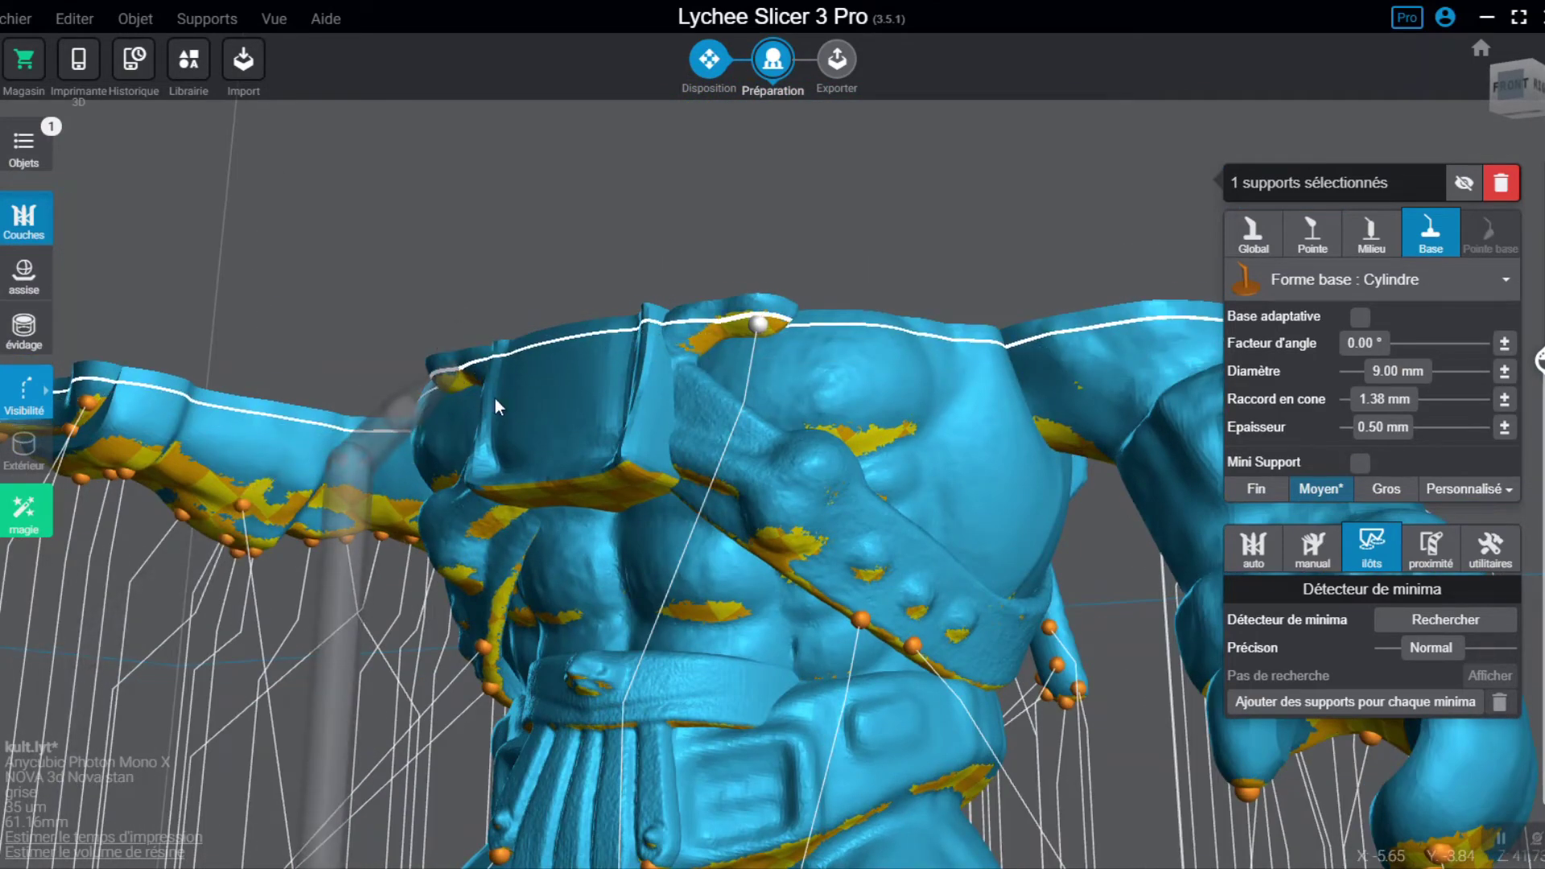
Step: Raise the layer preview in stages to 51.98 mm (layer 1486), examining the shoulder, strap and neck cross-sections from above
{"action": "right_click_drag", "start_coordinate": [678, 403], "coordinate": [309, 563]}
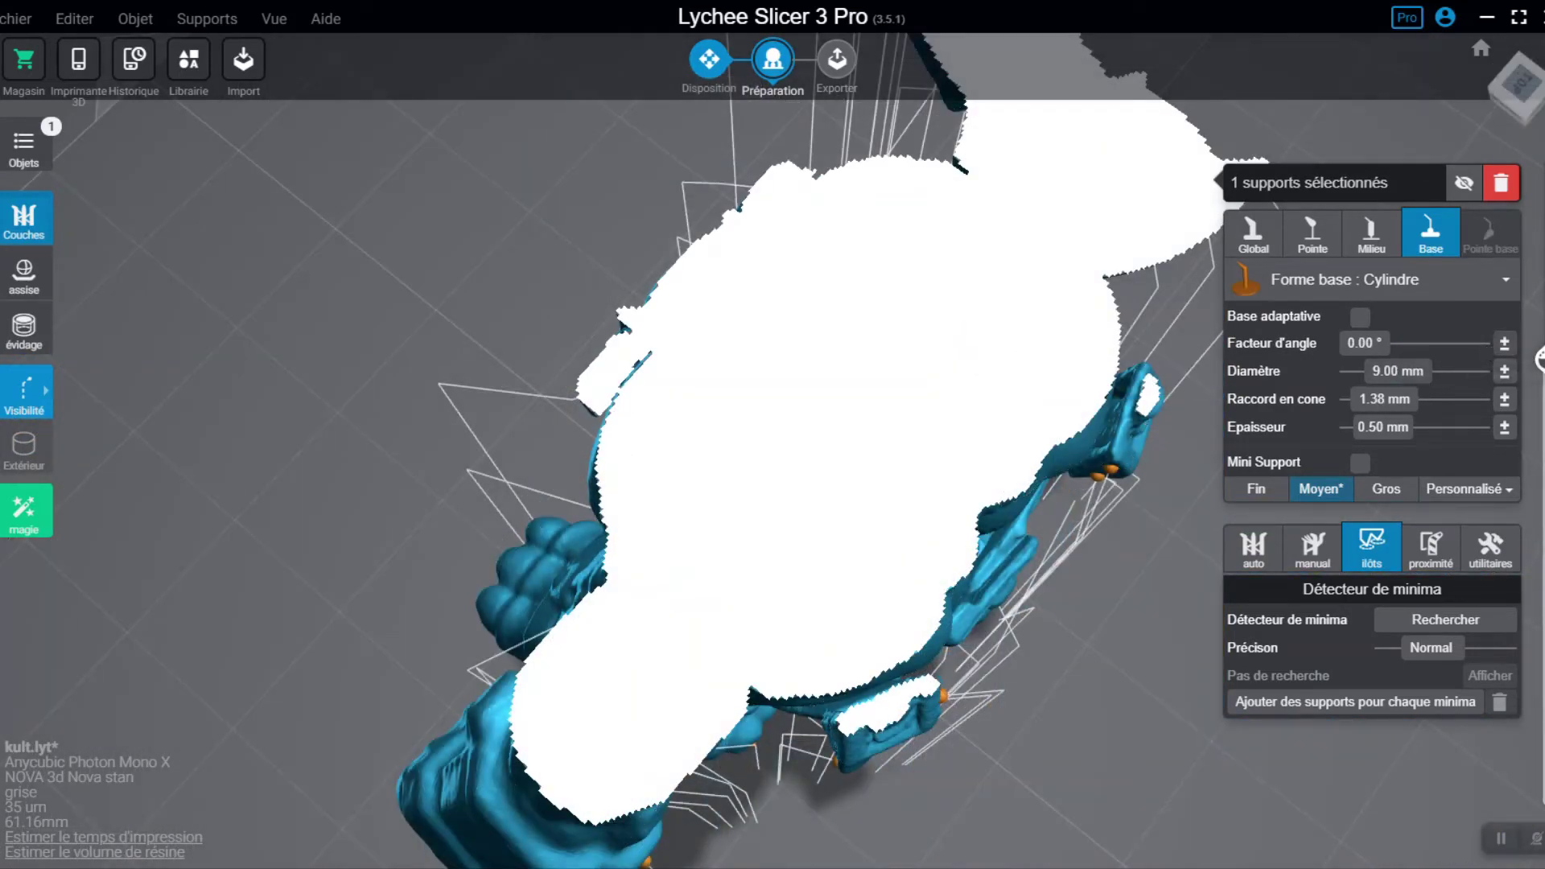
{"action": "left_click_drag", "start_coordinate": [1540, 360], "coordinate": [1539, 319]}
{"action": "right_click_drag", "start_coordinate": [737, 554], "coordinate": [773, 471]}
{"action": "left_click_drag", "start_coordinate": [1542, 319], "coordinate": [1540, 300]}
{"action": "right_click_drag", "start_coordinate": [844, 510], "coordinate": [948, 484]}
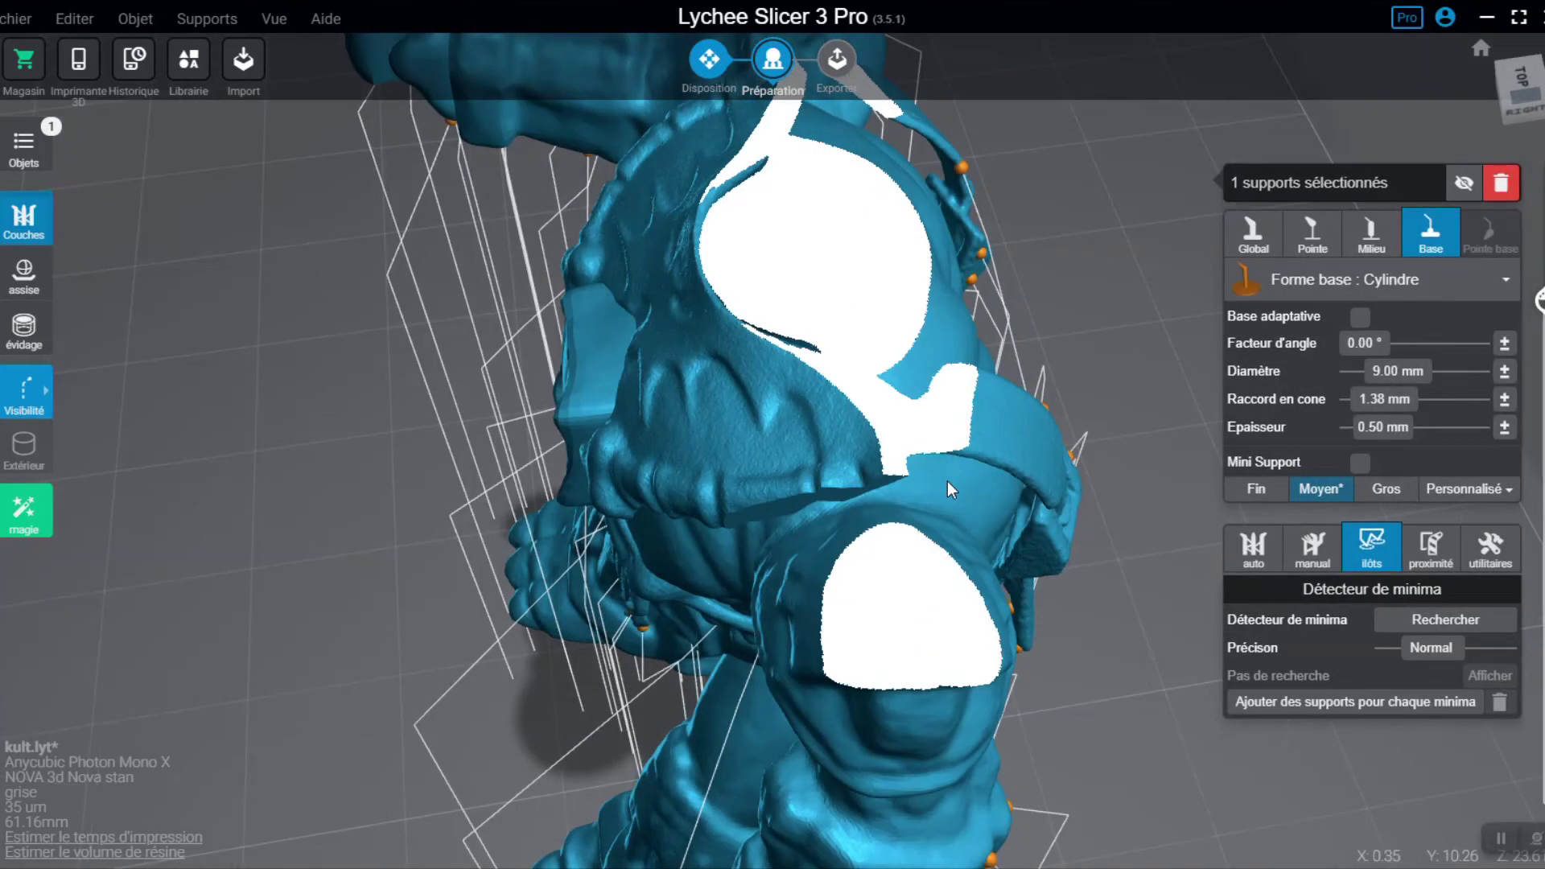
{"action": "left_click_drag", "start_coordinate": [1540, 299], "coordinate": [1539, 258]}
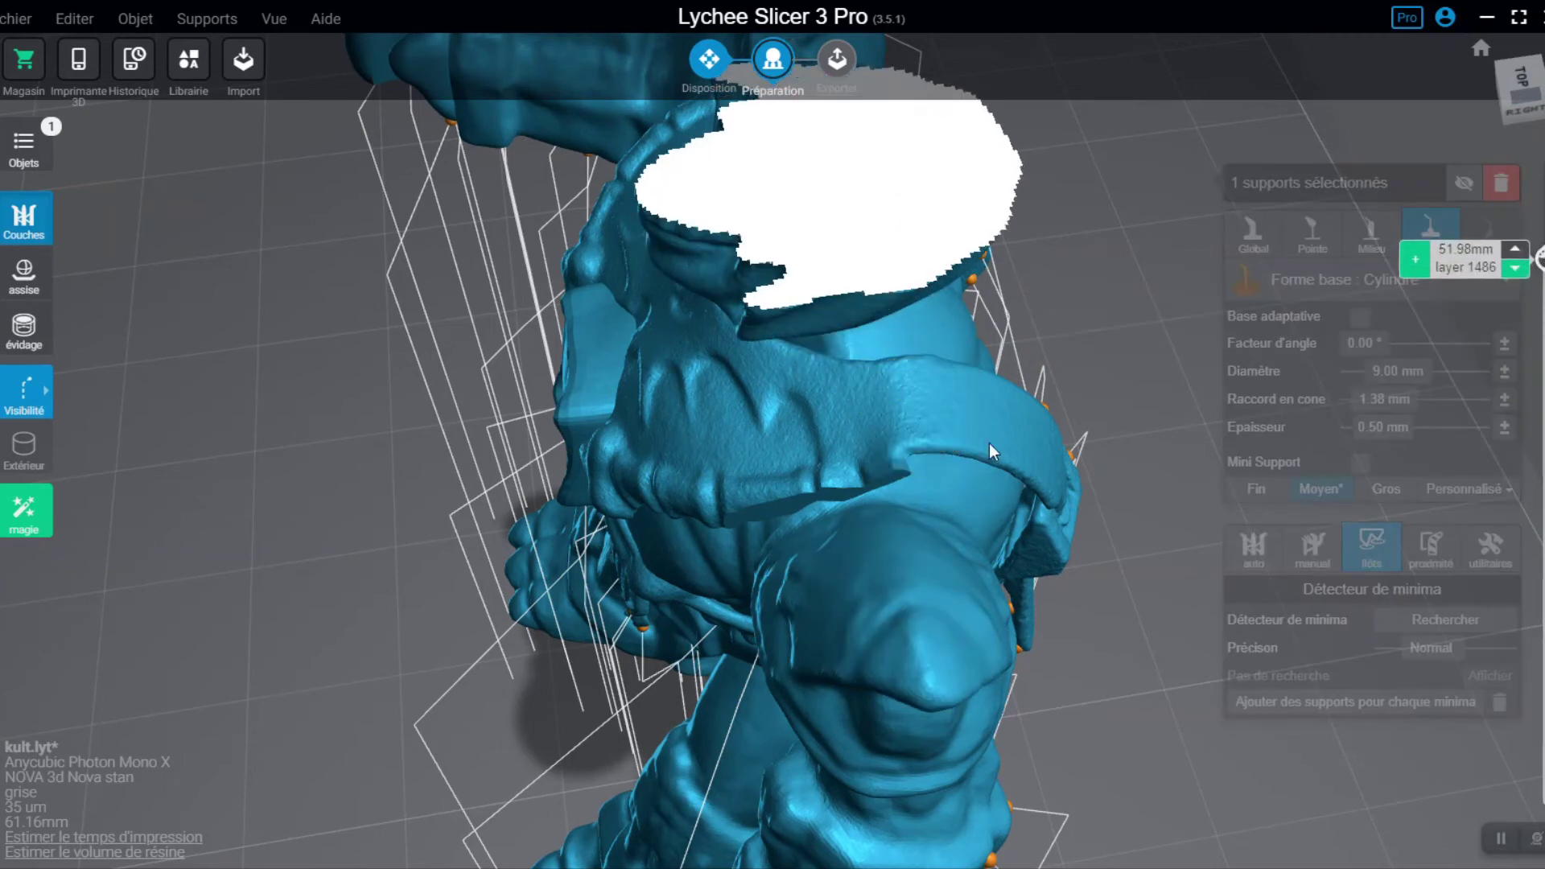
{"action": "scroll", "coordinate": [937, 464], "scroll_direction": "down", "scroll_amount": 1}
Step: Lower the layers one by one to 49.00 mm (layer 1400), examining the base of the hood and the shoulder spike
{"action": "left_click_drag", "start_coordinate": [1540, 262], "coordinate": [715, 360]}
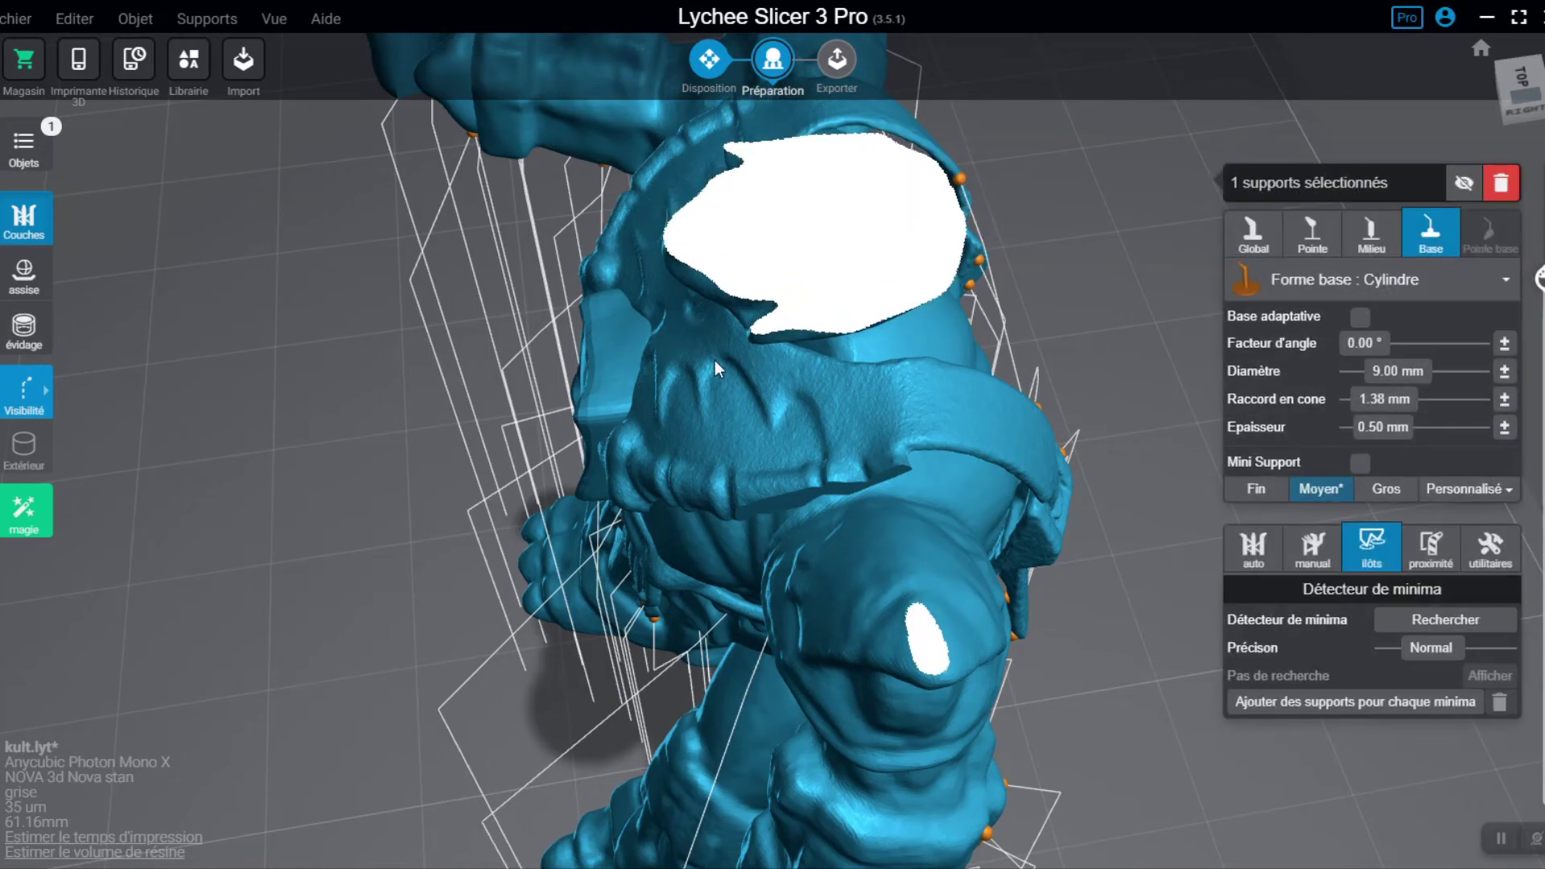
{"action": "key", "text": "Down"}
{"action": "key", "text": "Down"}
{"action": "key", "text": "Down"}
{"action": "key", "text": "Down"}
{"action": "key", "text": "Down"}
{"action": "key", "text": "Down"}
{"action": "key", "text": "Down"}
{"action": "key", "text": "Down"}
{"action": "key", "text": "Down"}
{"action": "key", "text": "Down"}
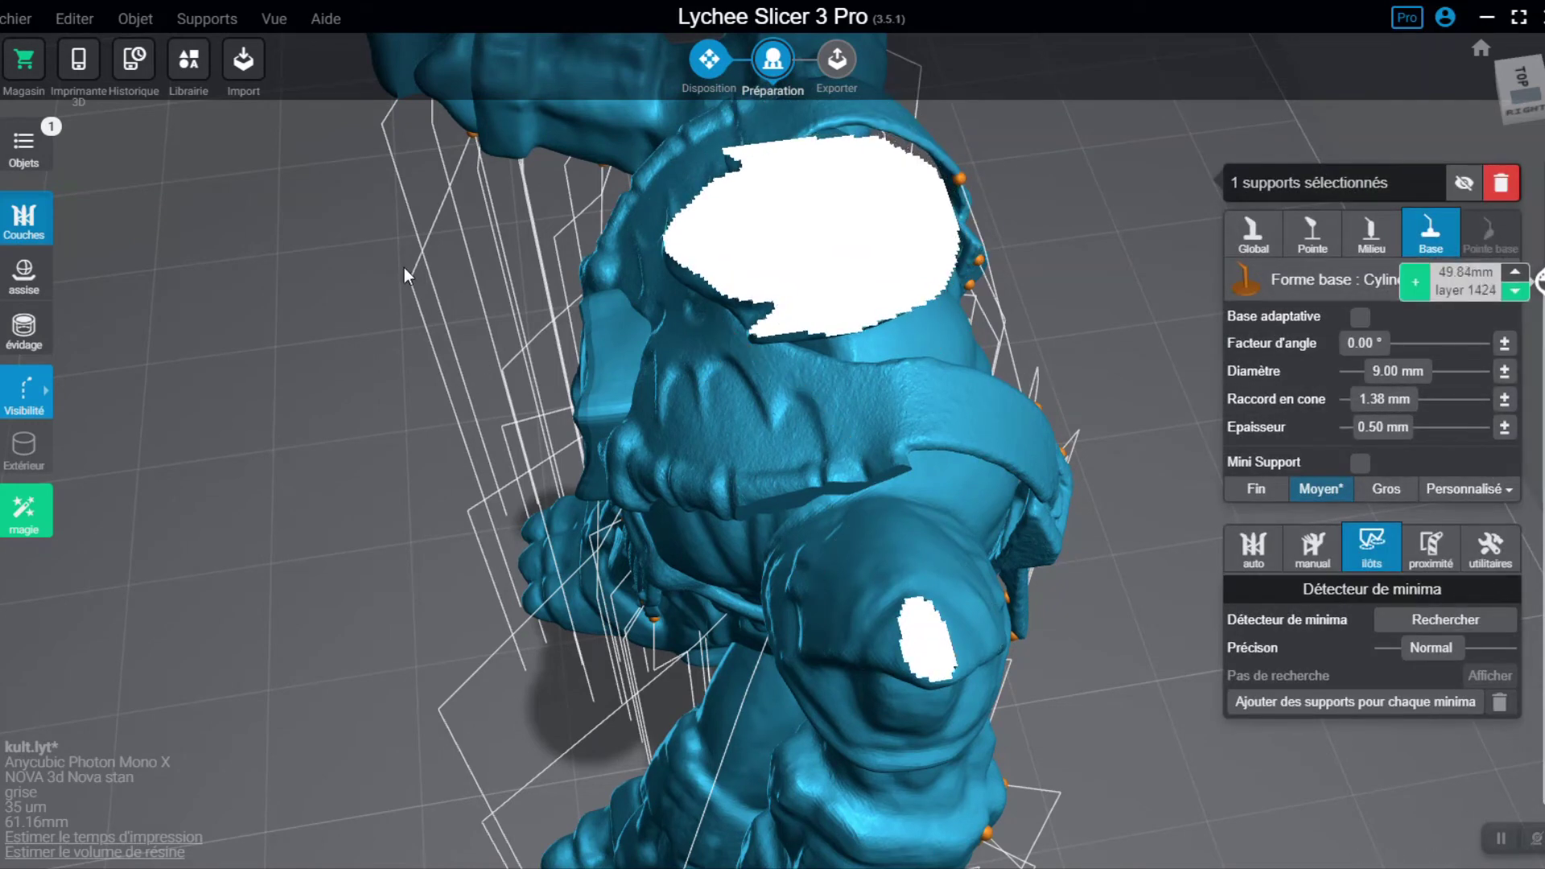
{"action": "key", "text": "Down"}
{"action": "key", "text": "Down"}
{"action": "key", "text": "Down"}
{"action": "key", "text": "Down"}
{"action": "key", "text": "Down"}
{"action": "key", "text": "Down"}
{"action": "key", "text": "Down"}
{"action": "key", "text": "Down"}
{"action": "key", "text": "Down"}
{"action": "key", "text": "Down"}
{"action": "key", "text": "Down"}
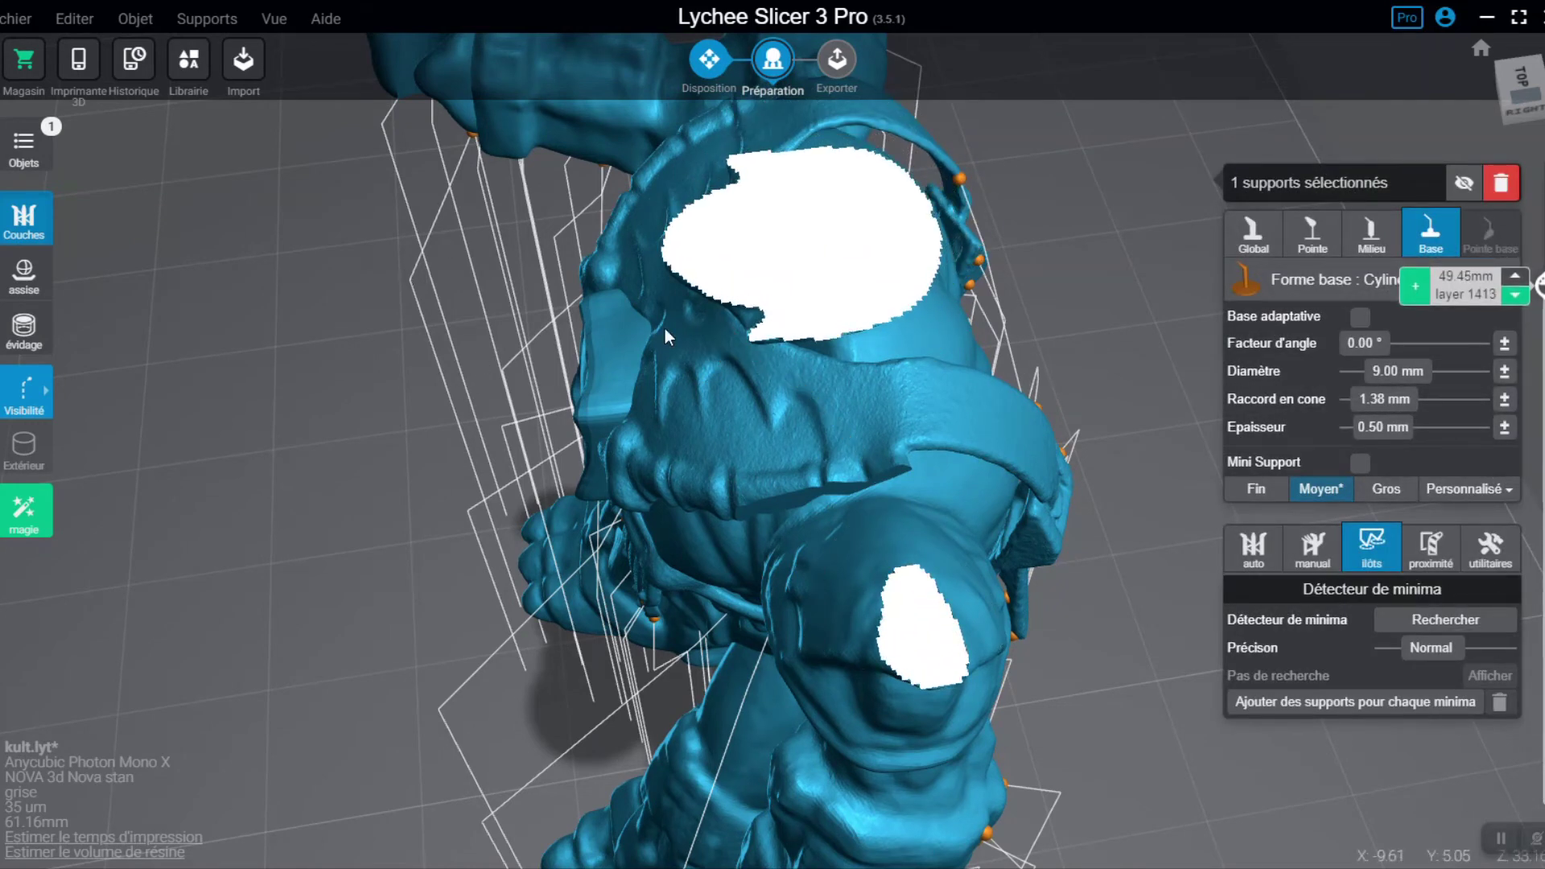
{"action": "right_click_drag", "start_coordinate": [658, 355], "coordinate": [781, 354]}
{"action": "key", "text": "Down"}
{"action": "key", "text": "Down"}
{"action": "key", "text": "Down"}
{"action": "key", "text": "Down"}
{"action": "key", "text": "Down"}
{"action": "key", "text": "Down"}
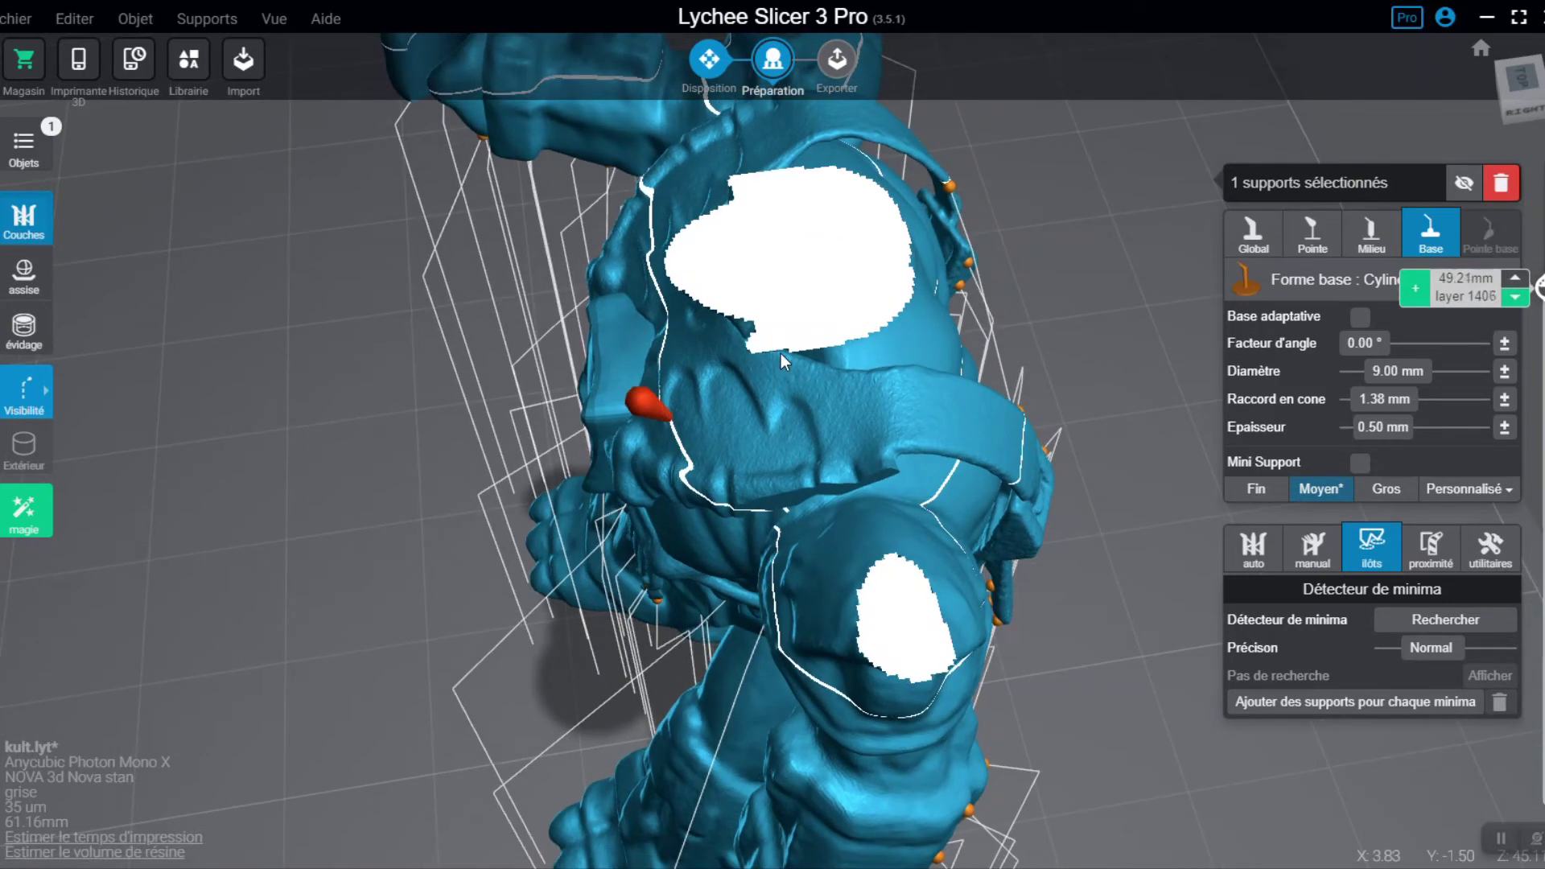
{"action": "key", "text": "Down"}
{"action": "key", "text": "Down"}
{"action": "key", "text": "Down"}
{"action": "key", "text": "Down"}
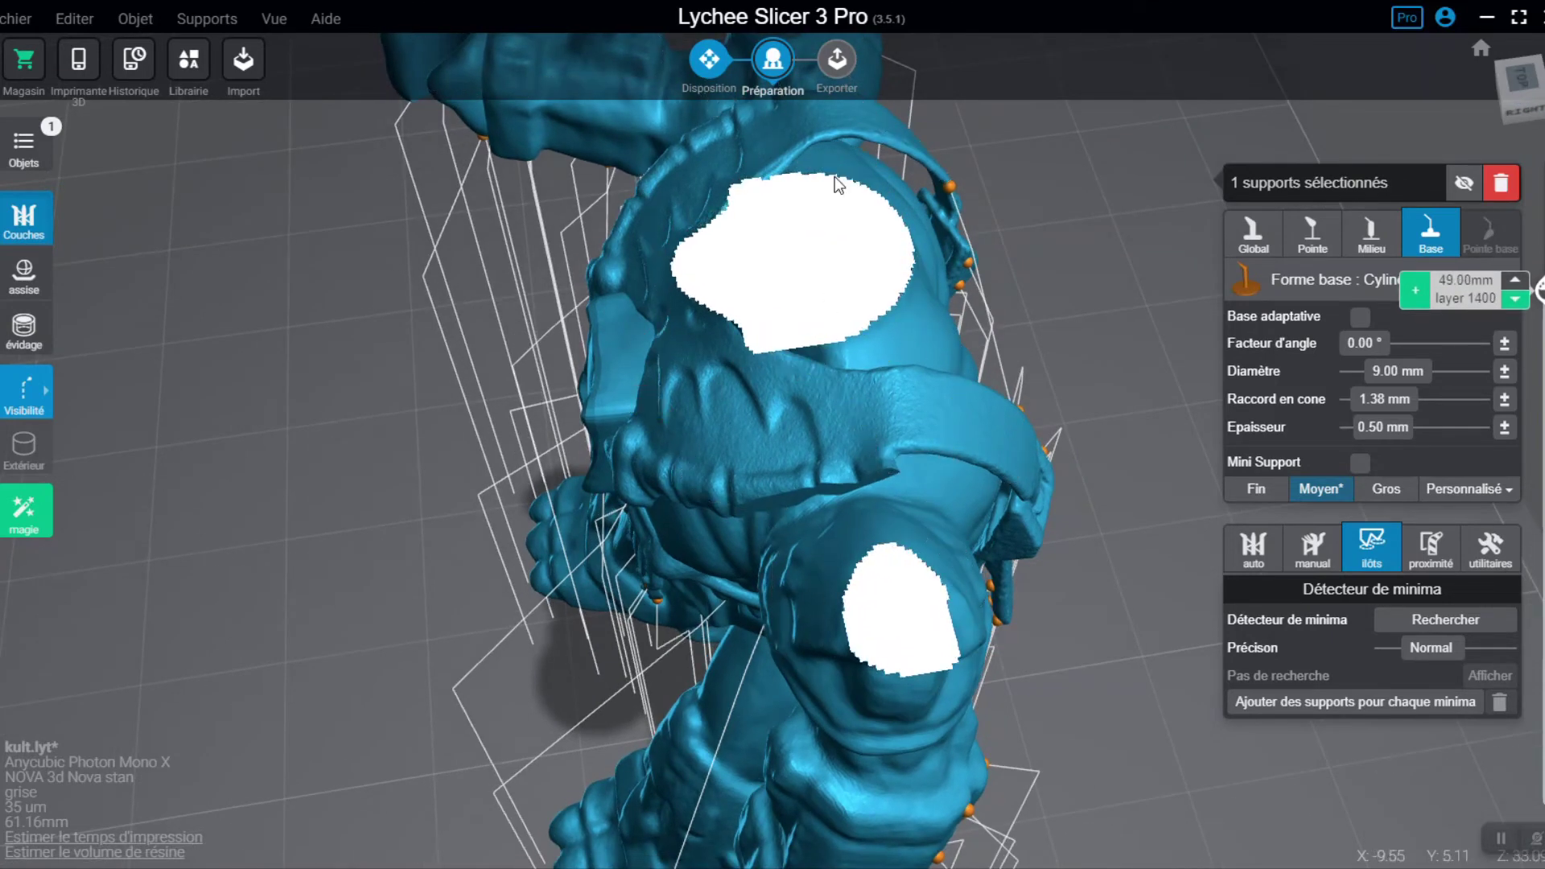
Step: Examine the head's cross-sections up to the top of the hood and save the scene
{"action": "mouse_move", "coordinate": [1540, 290]}
{"action": "left_mouse_down"}
{"action": "mouse_move", "coordinate": [1526, 277]}
{"action": "mouse_move", "coordinate": [1540, 280]}
{"action": "mouse_move", "coordinate": [1541, 259]}
{"action": "left_mouse_up"}
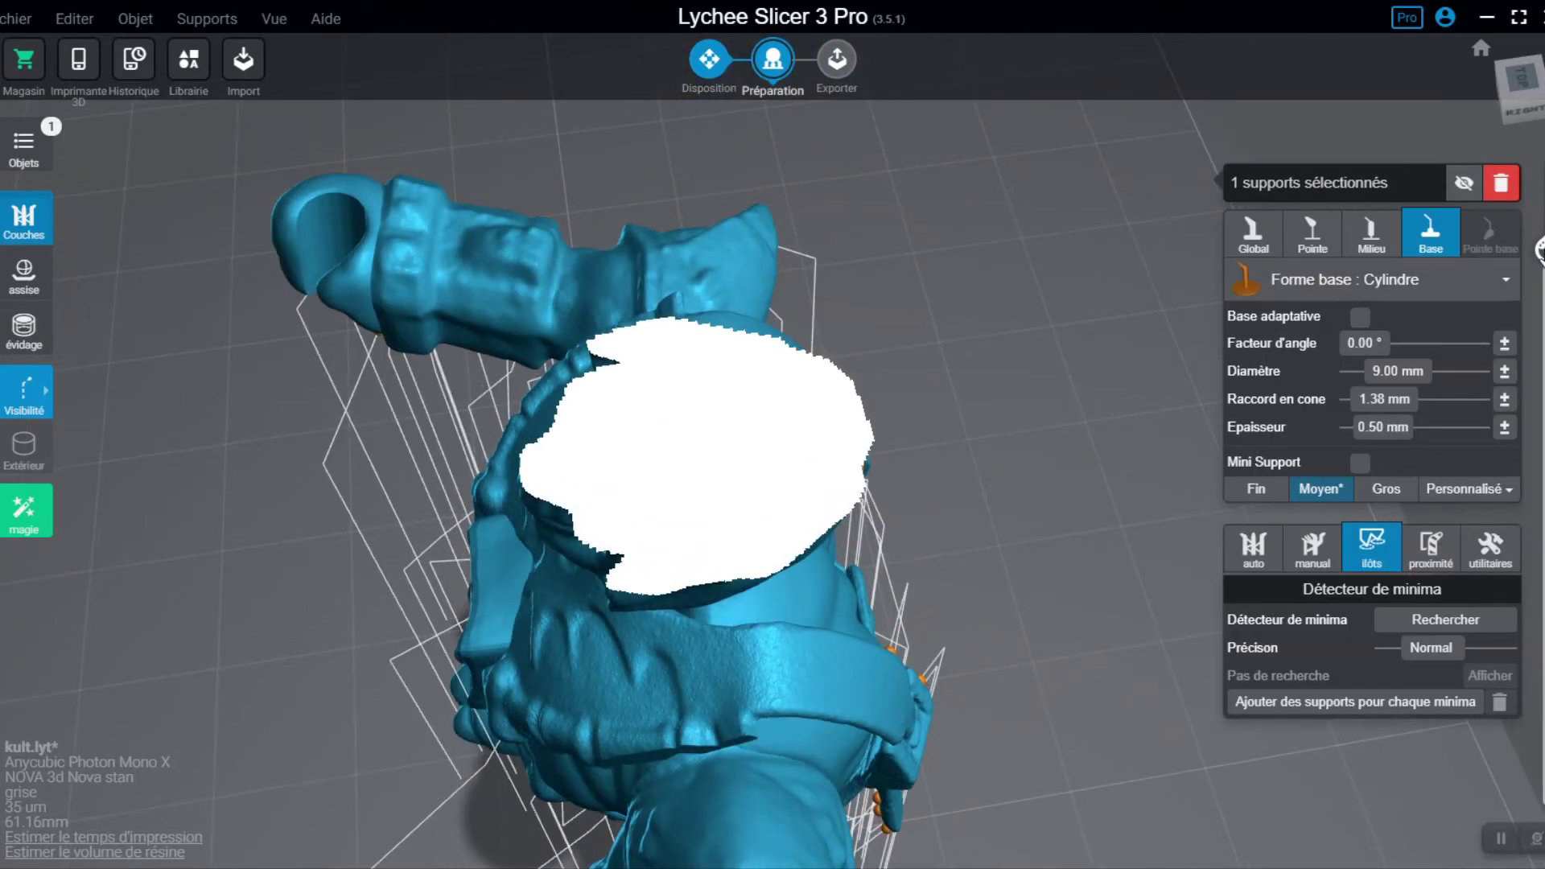
{"action": "left_click_drag", "start_coordinate": [1540, 251], "coordinate": [1537, 76]}
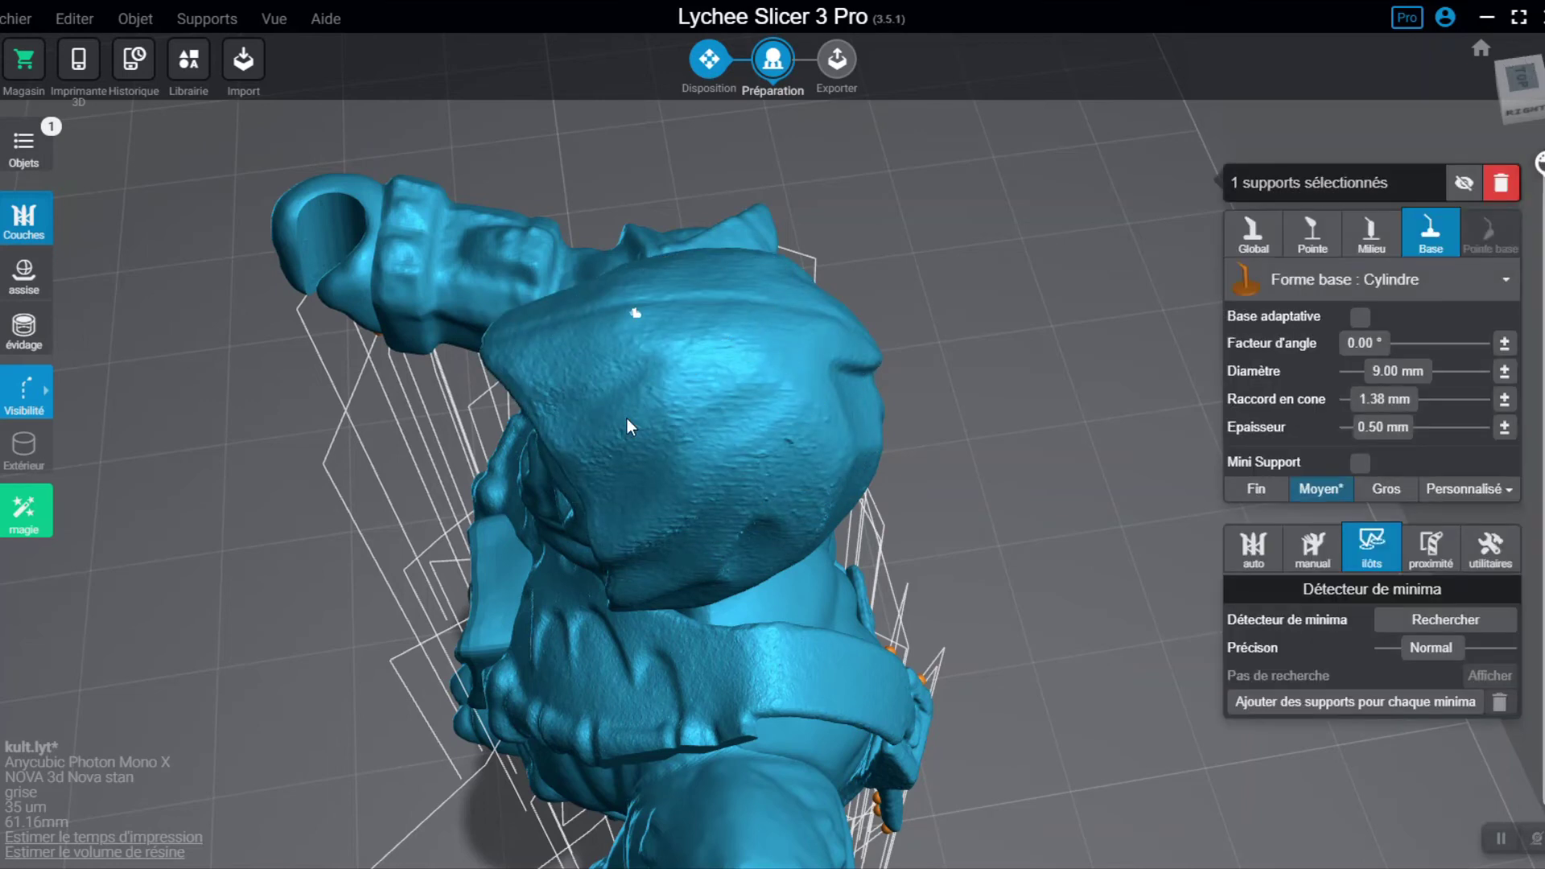
{"action": "right_click_drag", "start_coordinate": [626, 419], "coordinate": [657, 339]}
{"action": "left_click", "coordinate": [16, 17]}
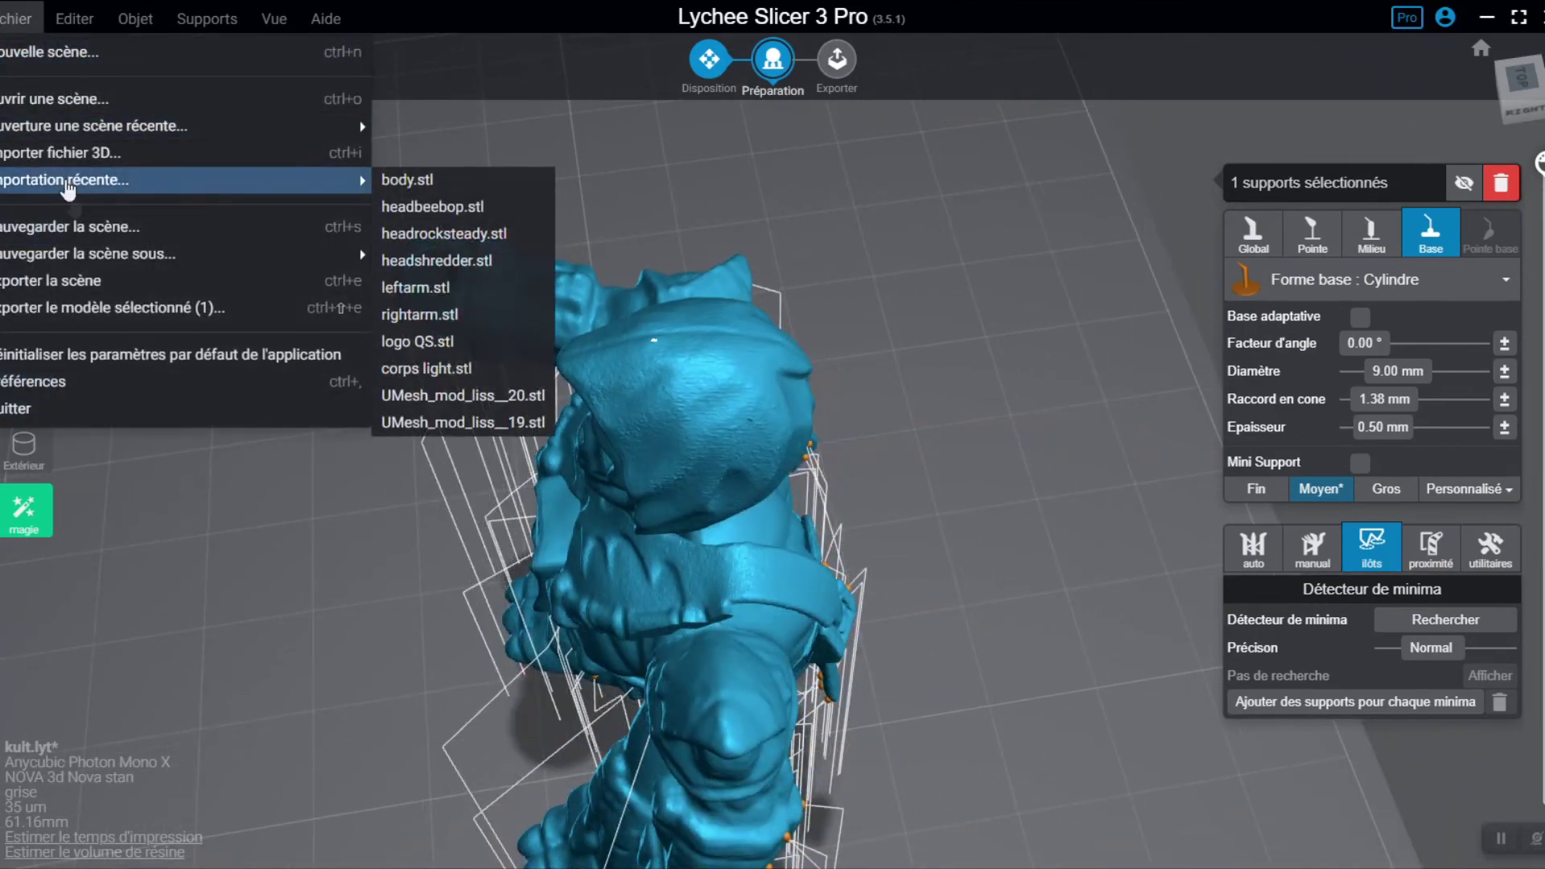
{"action": "left_click", "coordinate": [96, 227]}
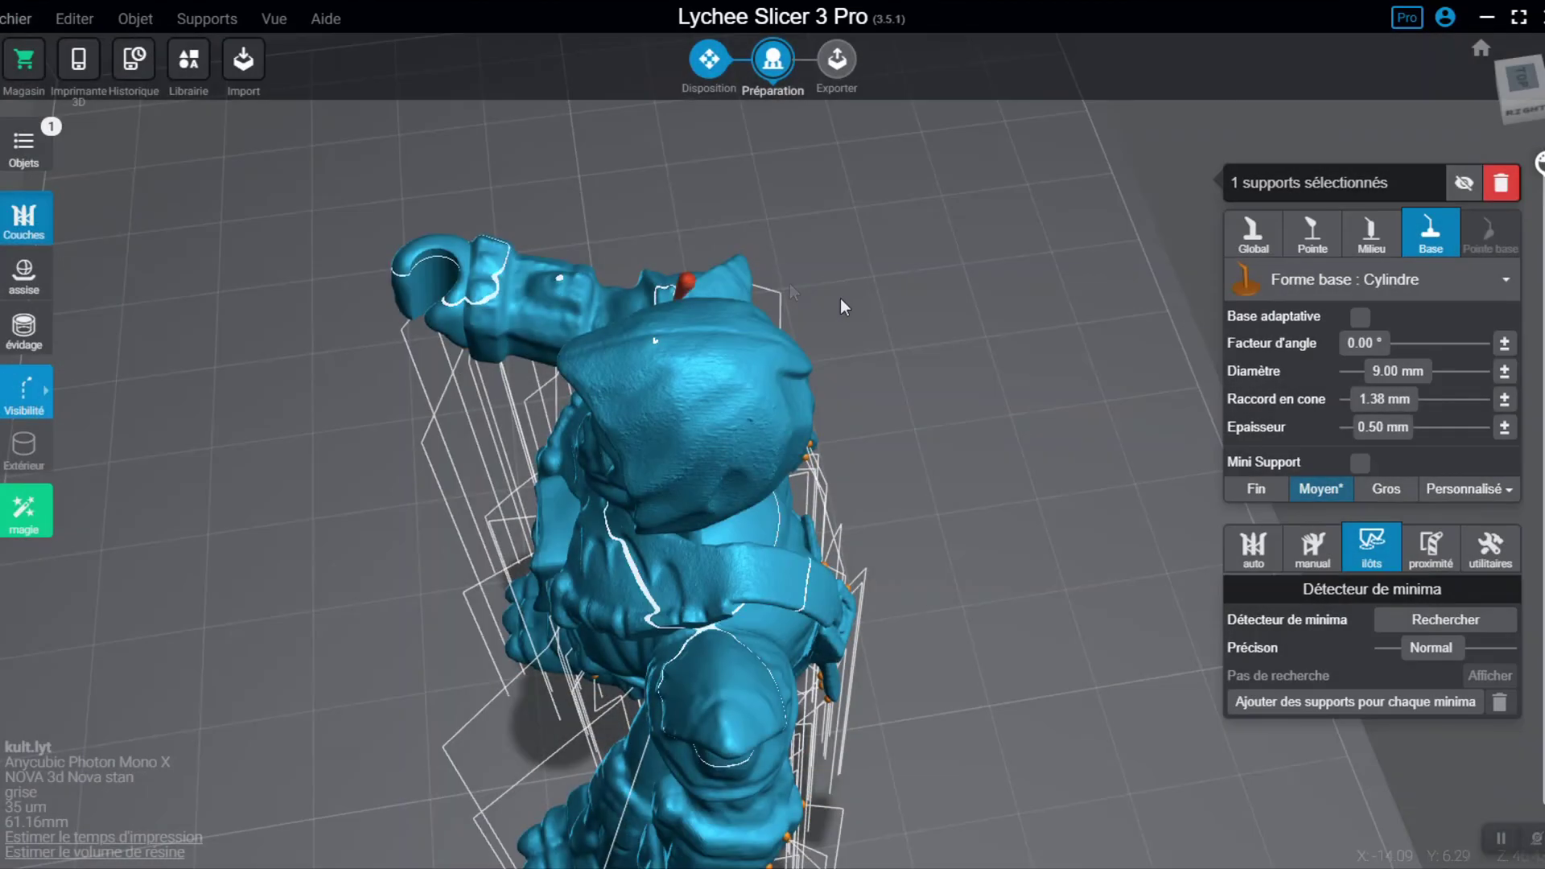
Step: From behind, place five supports up the back of the model's left leg, from the boot to the upper thigh
{"action": "right_click_drag", "start_coordinate": [840, 298], "coordinate": [715, 701]}
{"action": "scroll", "coordinate": [604, 299], "scroll_direction": "down", "scroll_amount": 5}
{"action": "scroll", "coordinate": [732, 769], "scroll_direction": "up", "scroll_amount": 6}
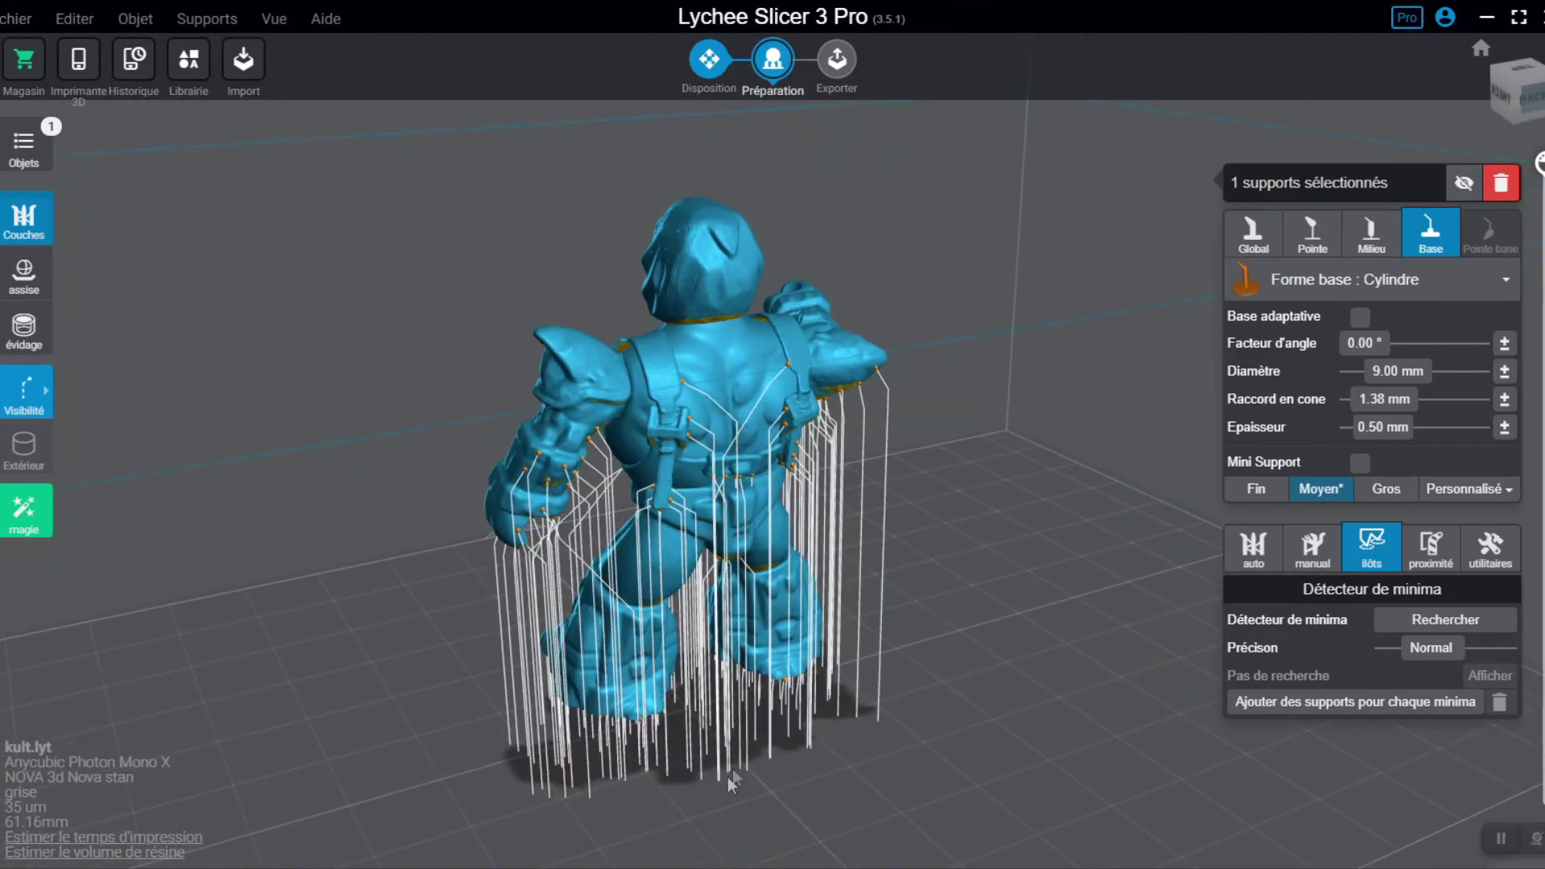
{"action": "right_click_drag", "start_coordinate": [718, 776], "coordinate": [652, 594]}
{"action": "scroll", "coordinate": [592, 685], "scroll_direction": "up", "scroll_amount": 5}
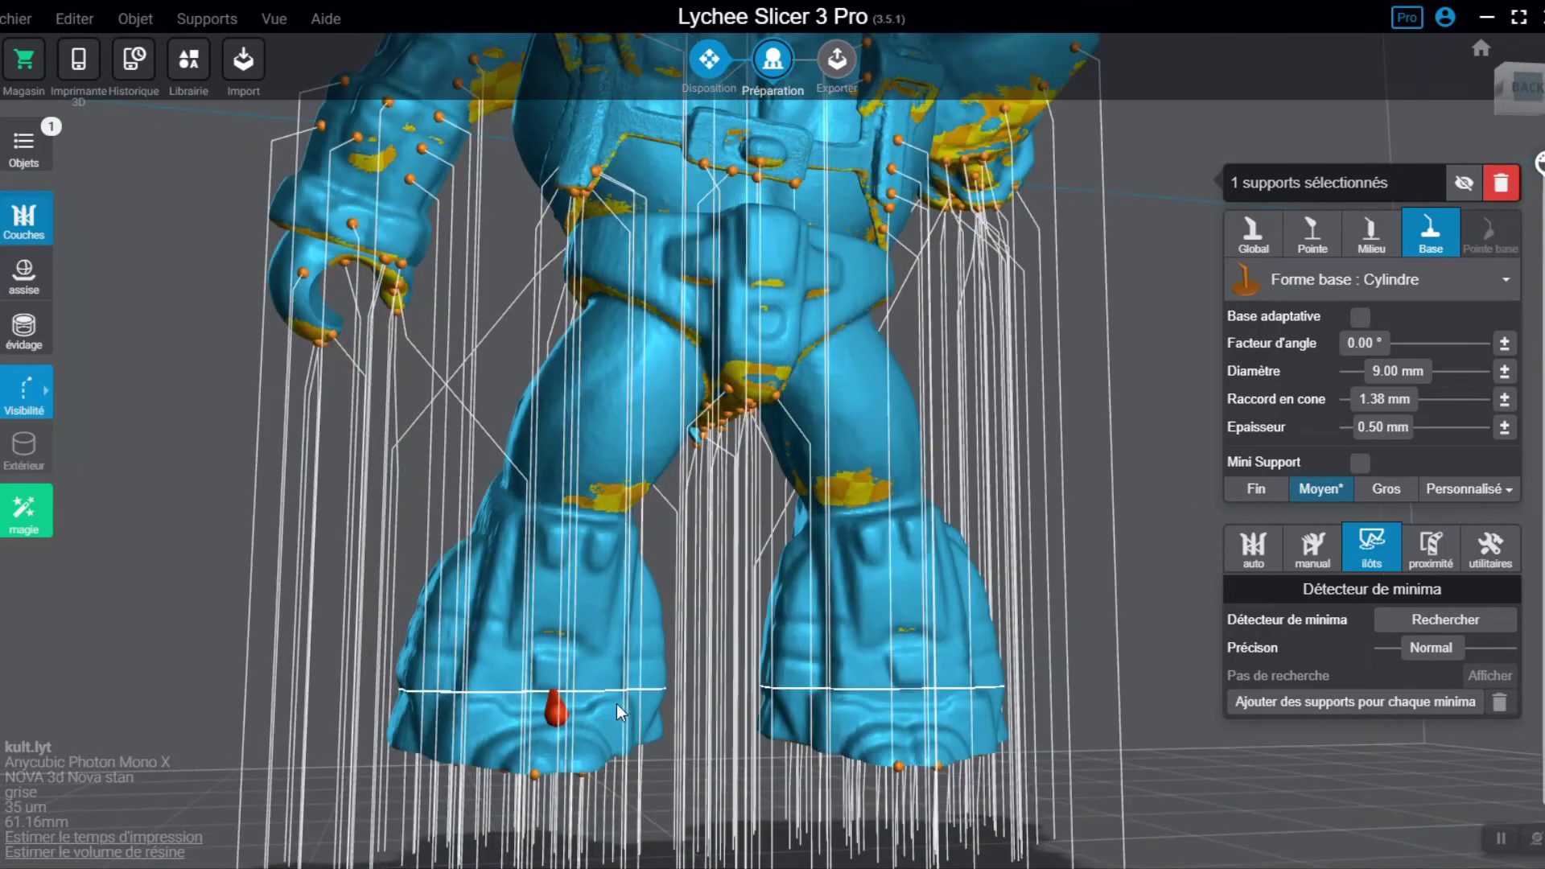
{"action": "left_click", "coordinate": [560, 668]}
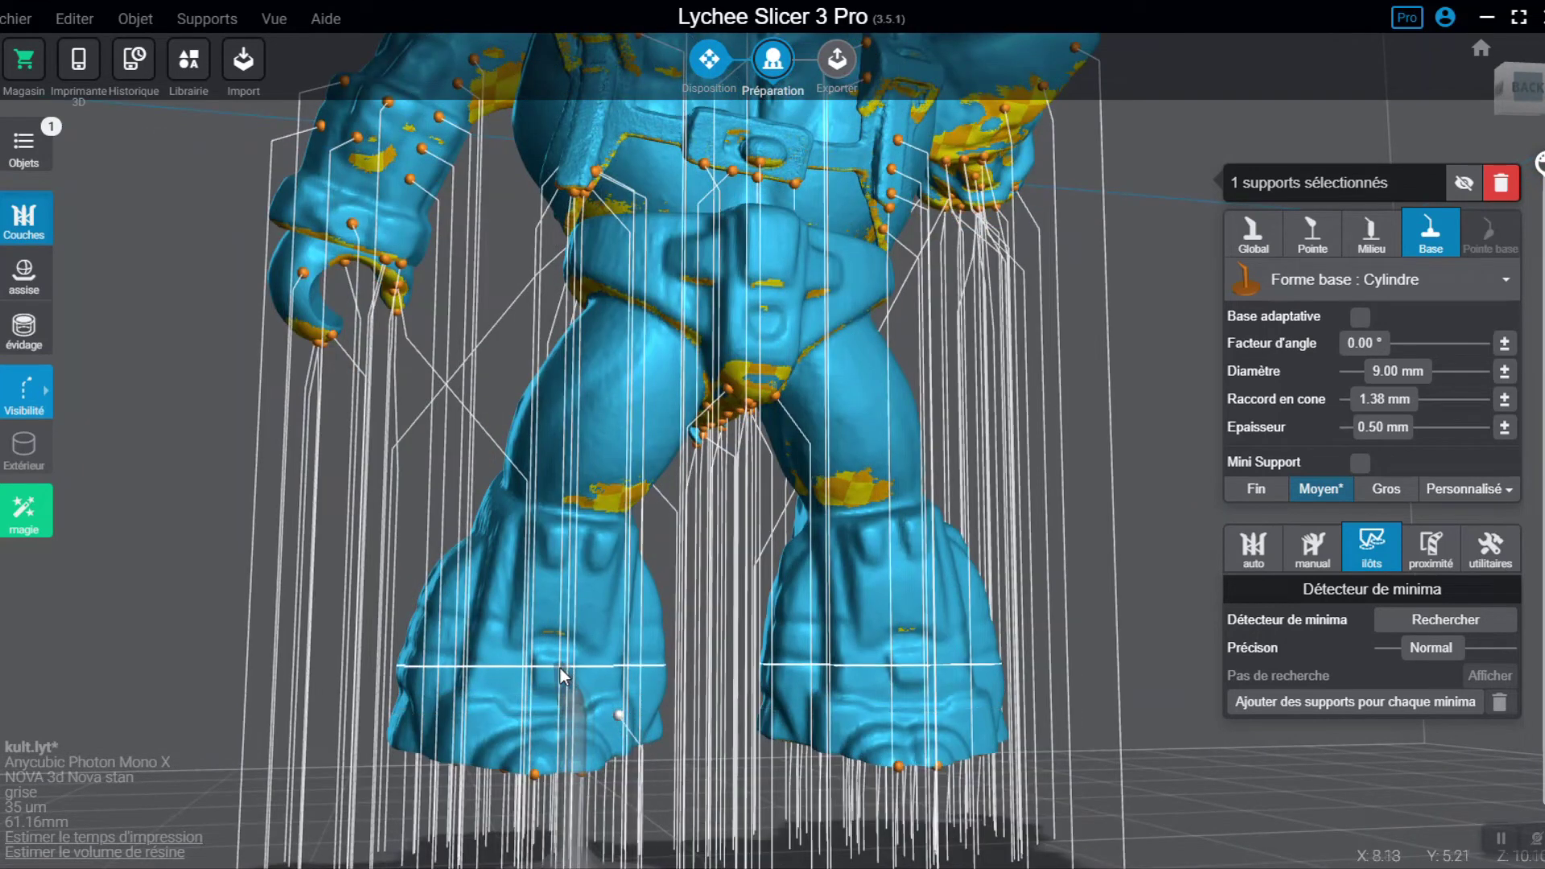
{"action": "left_click", "coordinate": [593, 602]}
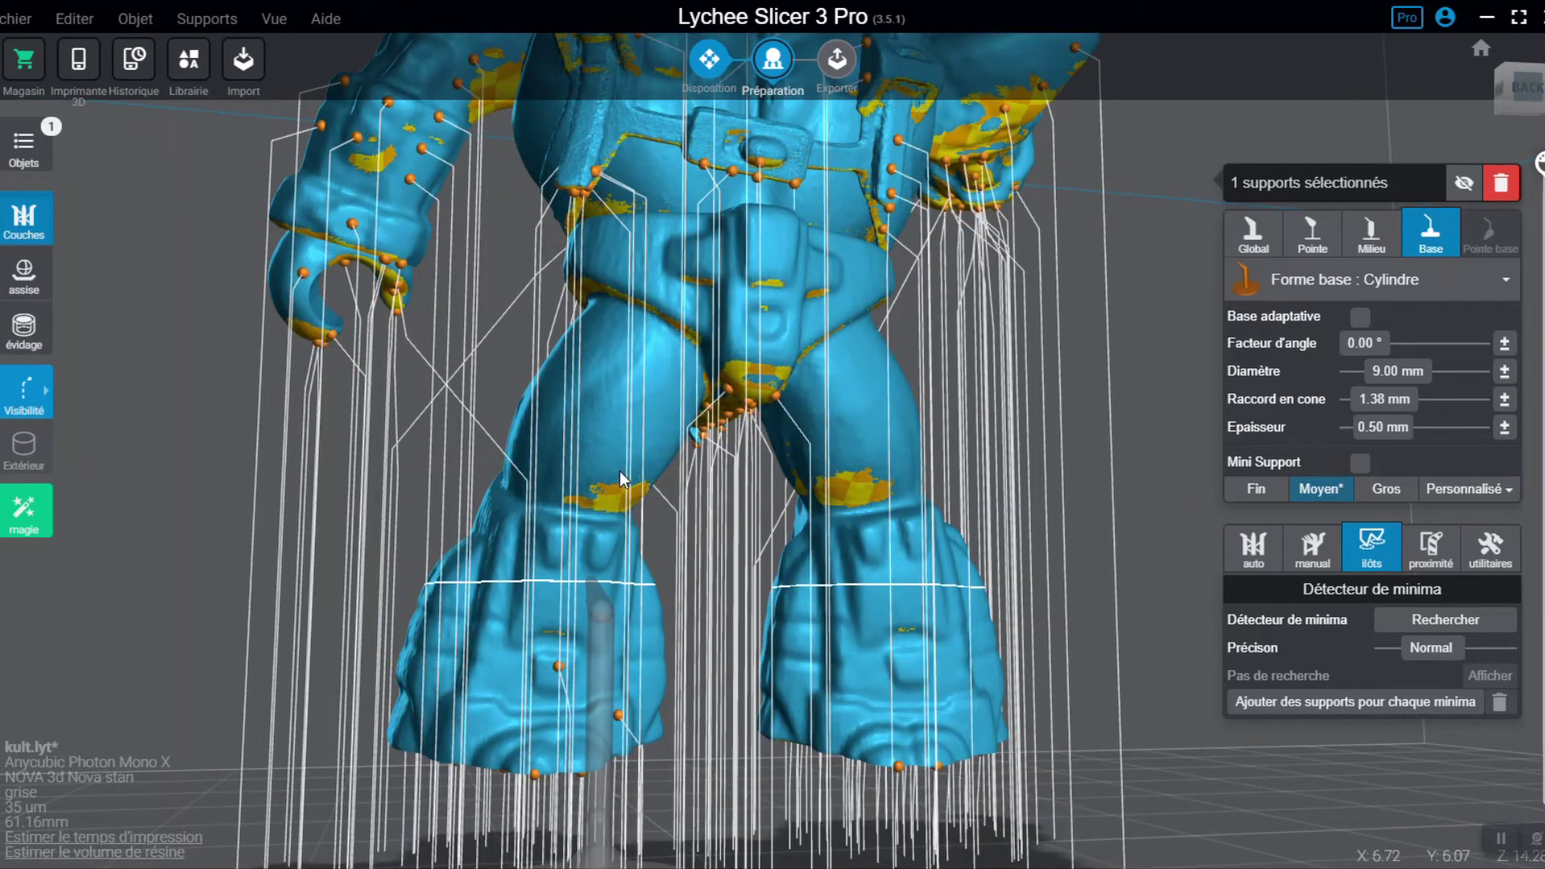
{"action": "left_click", "coordinate": [661, 386]}
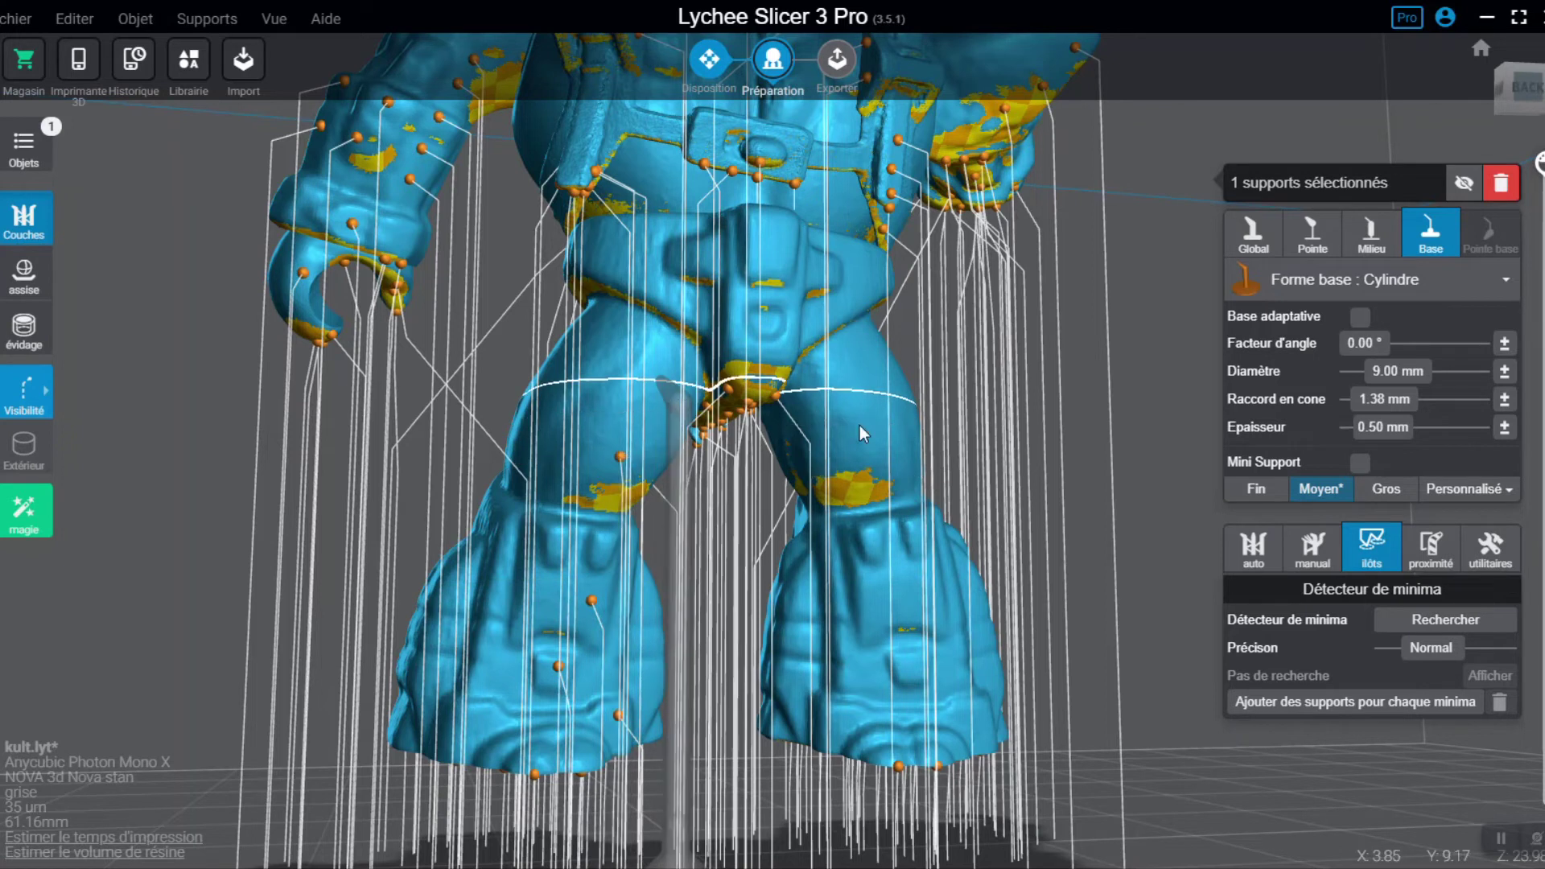
Step: Place matching supports up the back of the model's right leg, from the boot to the upper thigh
{"action": "left_click", "coordinate": [921, 671]}
{"action": "left_click", "coordinate": [845, 718]}
{"action": "left_click", "coordinate": [896, 589]}
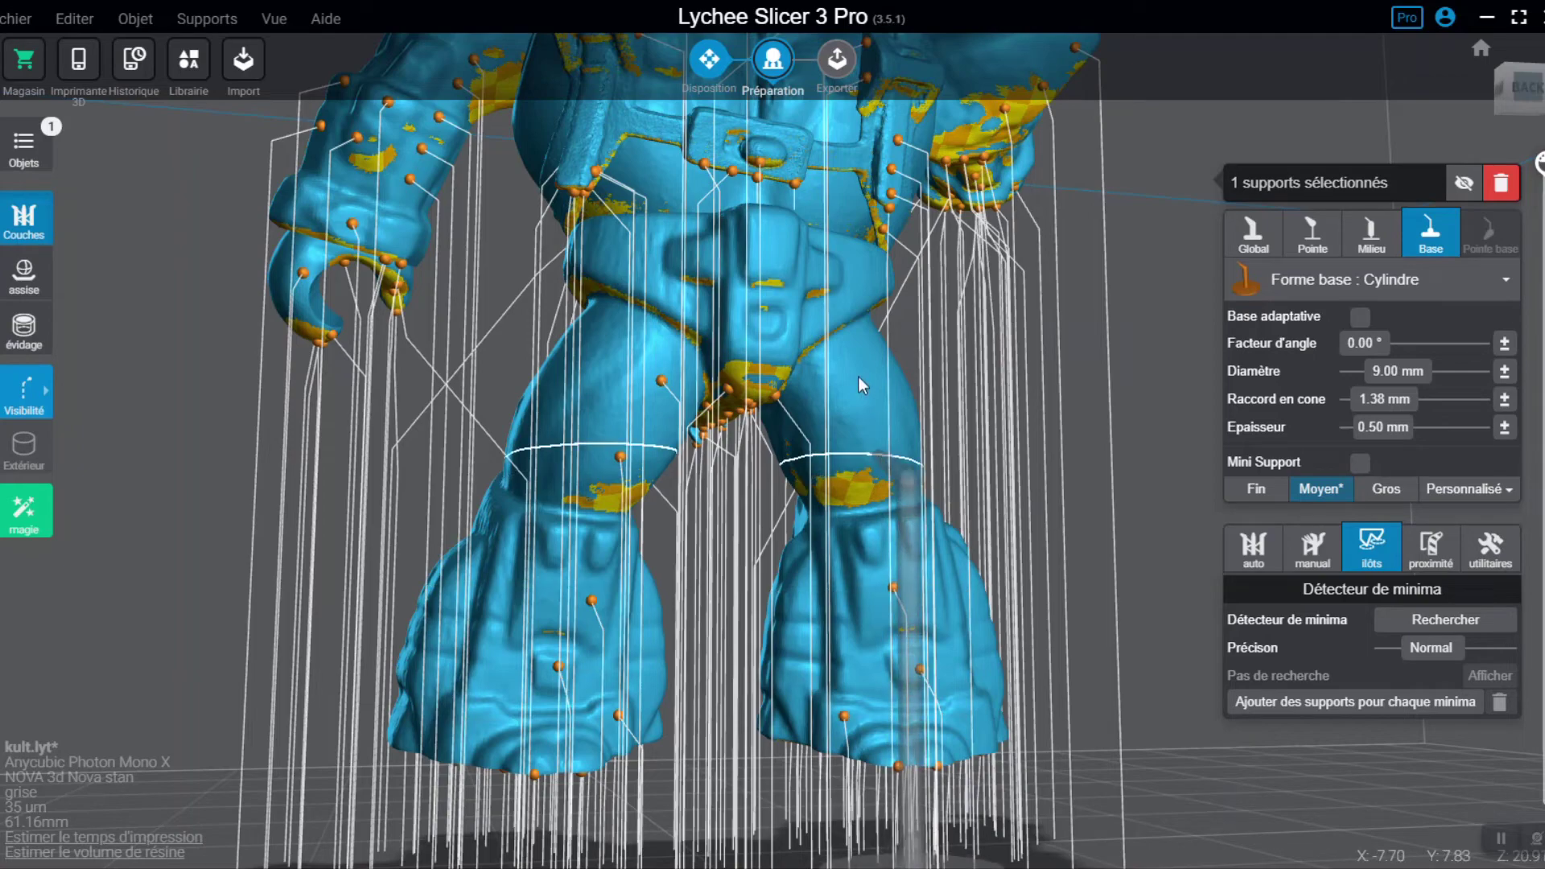
Step: View the model from below and behind, and place two supports on the inner side of its left arm near the elbow
{"action": "right_click_drag", "start_coordinate": [724, 383], "coordinate": [645, 480]}
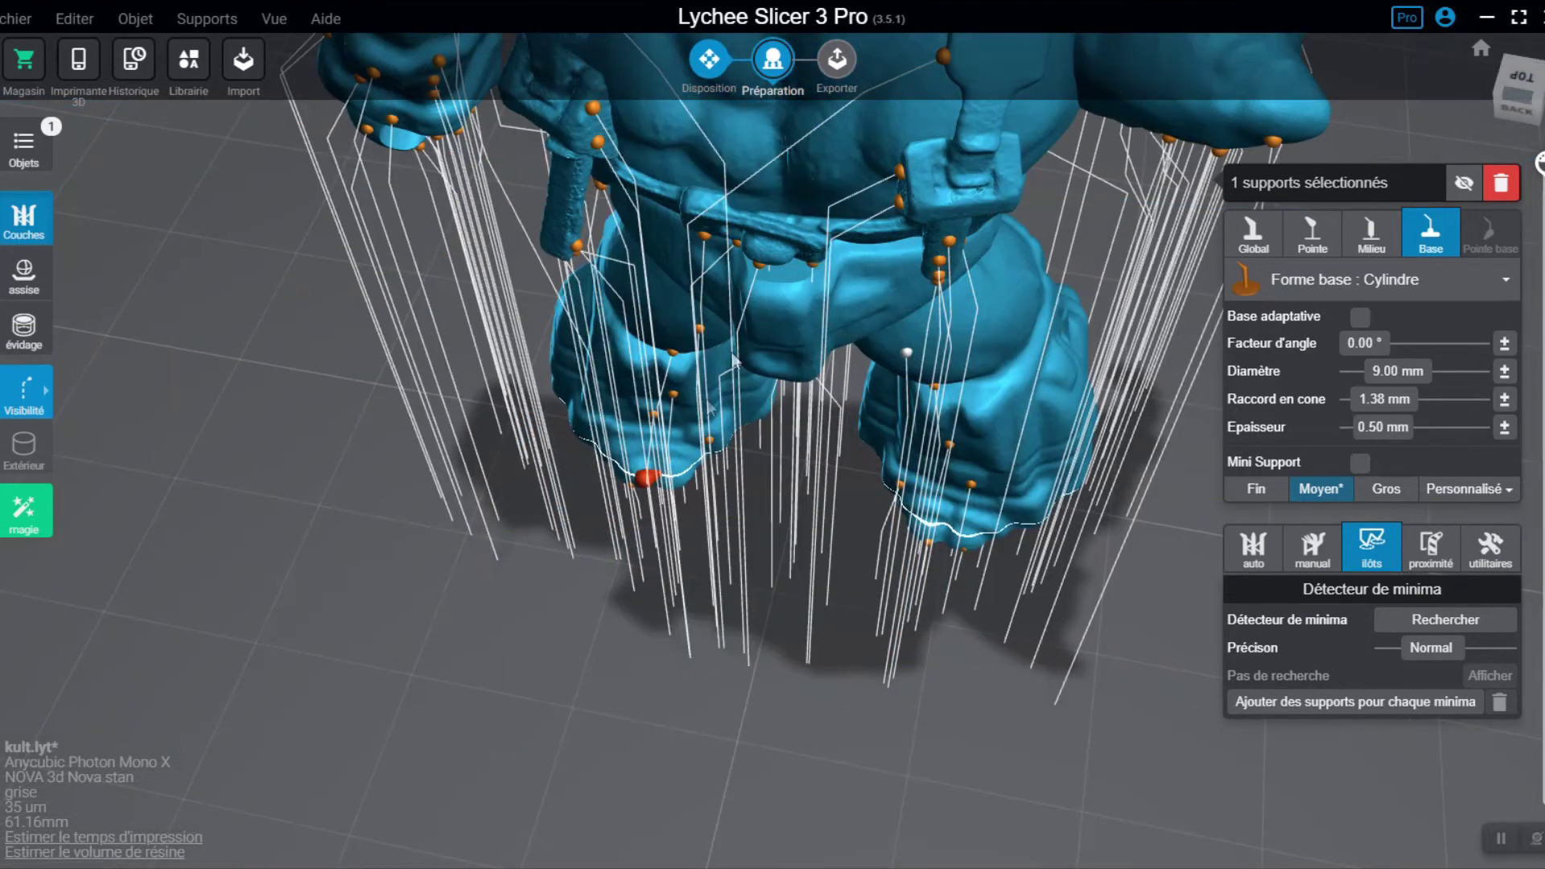
{"action": "middle_click_drag", "start_coordinate": [621, 602], "coordinate": [607, 673]}
{"action": "right_click_drag", "start_coordinate": [607, 664], "coordinate": [392, 293]}
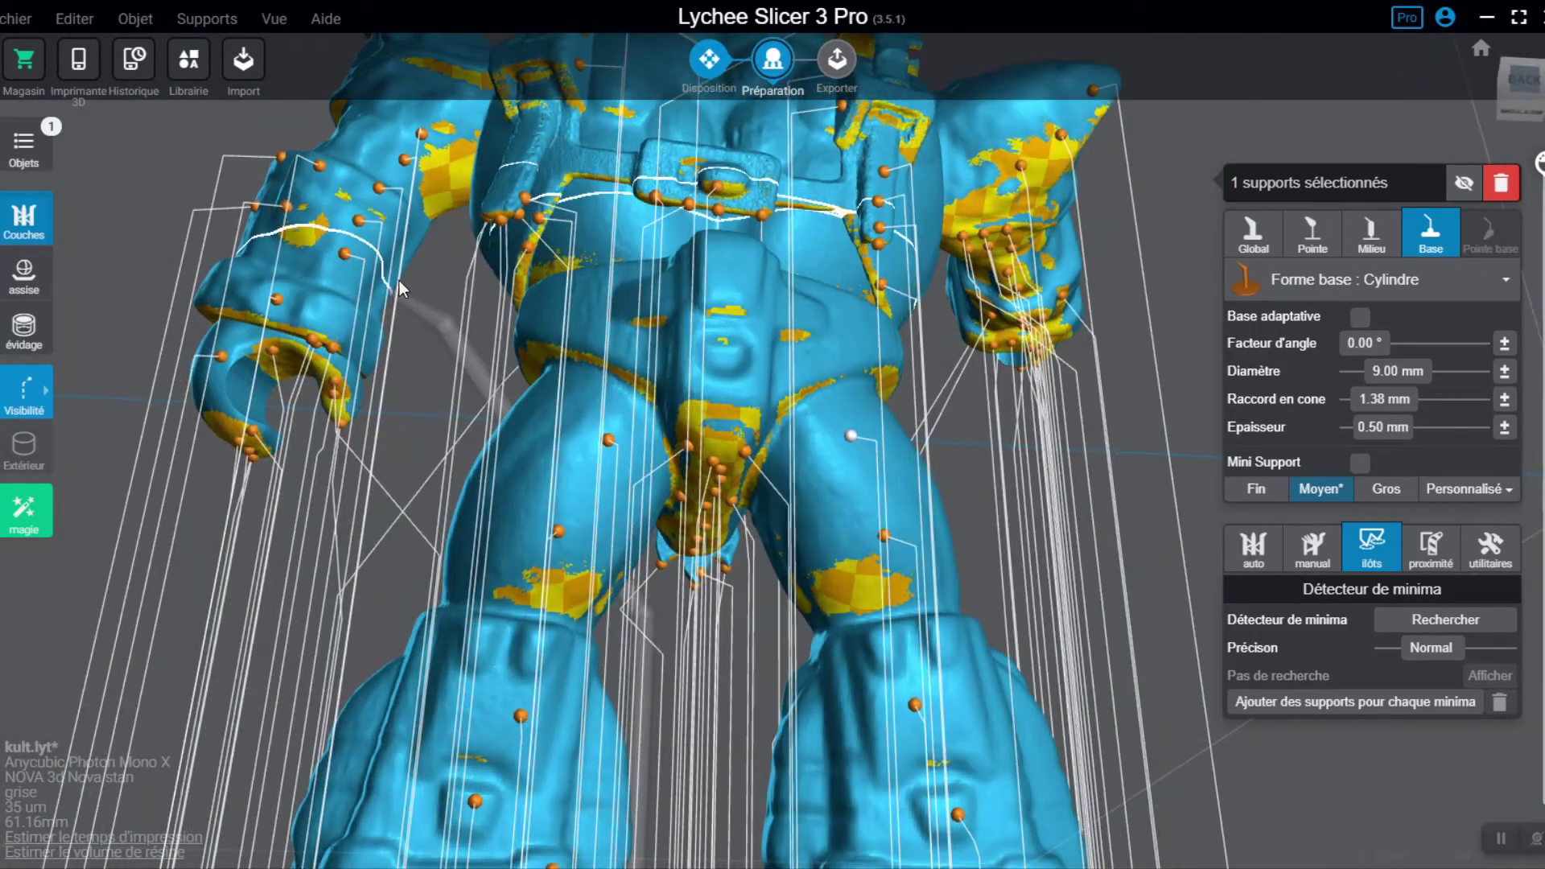
{"action": "left_click", "coordinate": [393, 267]}
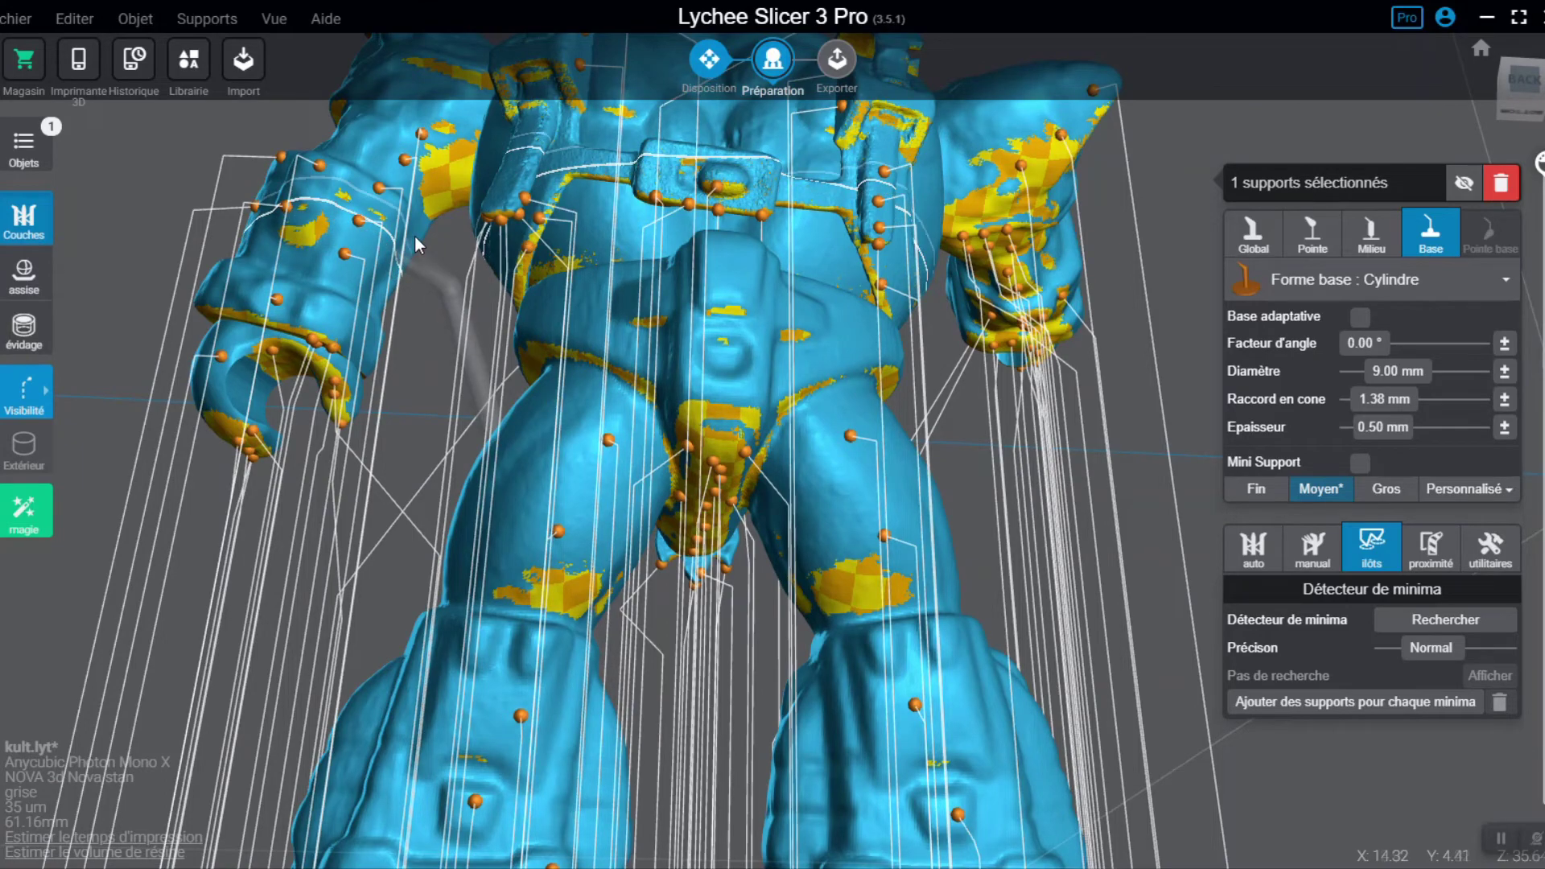
Step: Review the supported figurine from the back, side and front, and save the scene
{"action": "scroll", "coordinate": [763, 485], "scroll_direction": "down", "scroll_amount": 3}
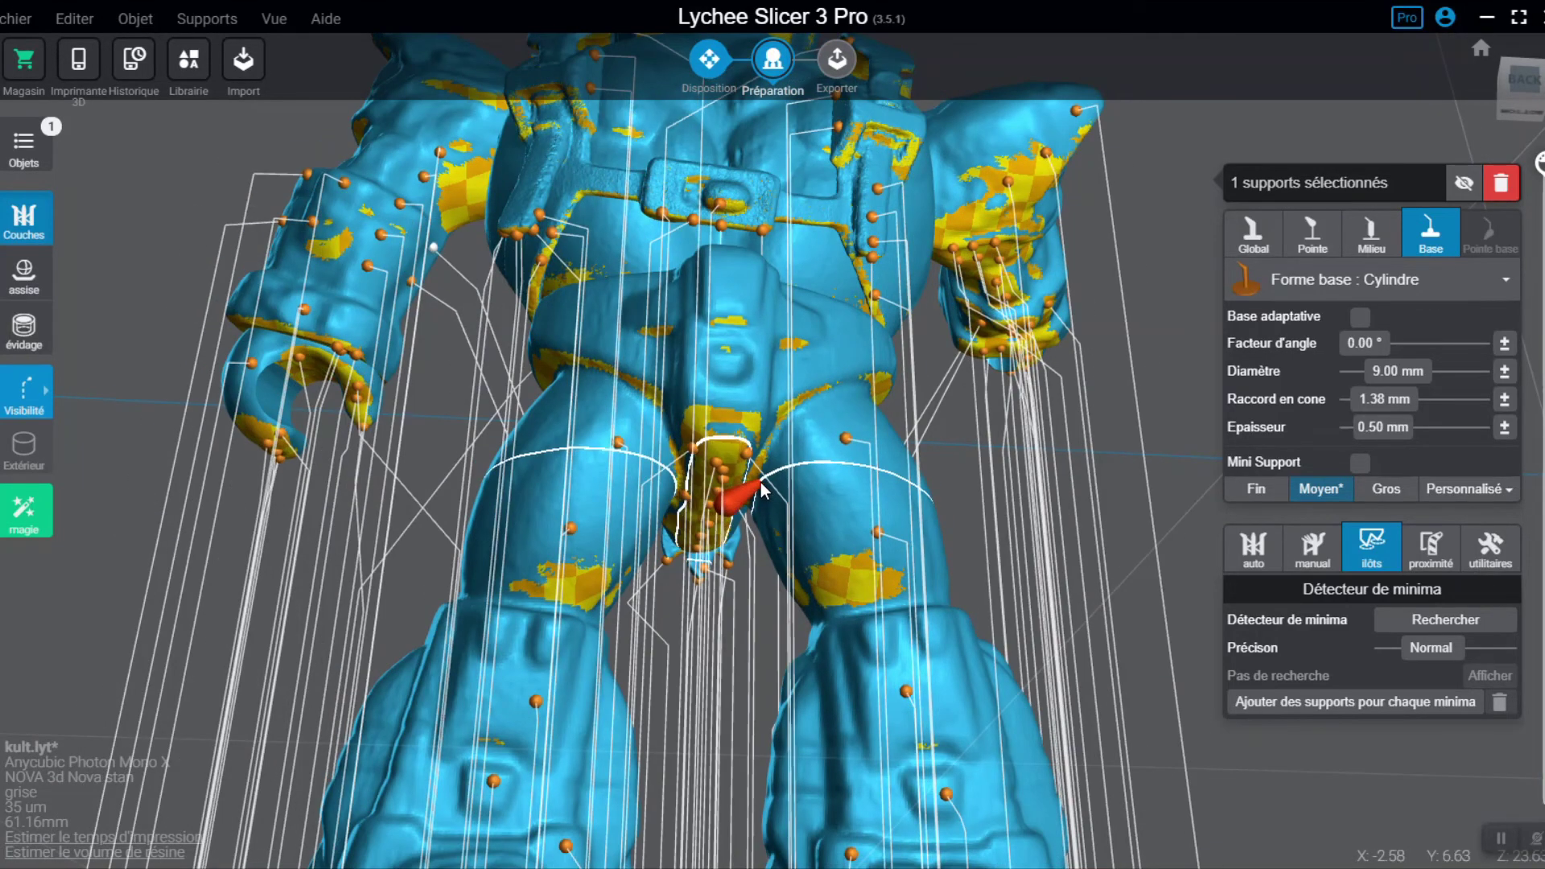
{"action": "scroll", "coordinate": [769, 492], "scroll_direction": "down", "scroll_amount": 3}
{"action": "right_click_drag", "start_coordinate": [702, 433], "coordinate": [810, 593]}
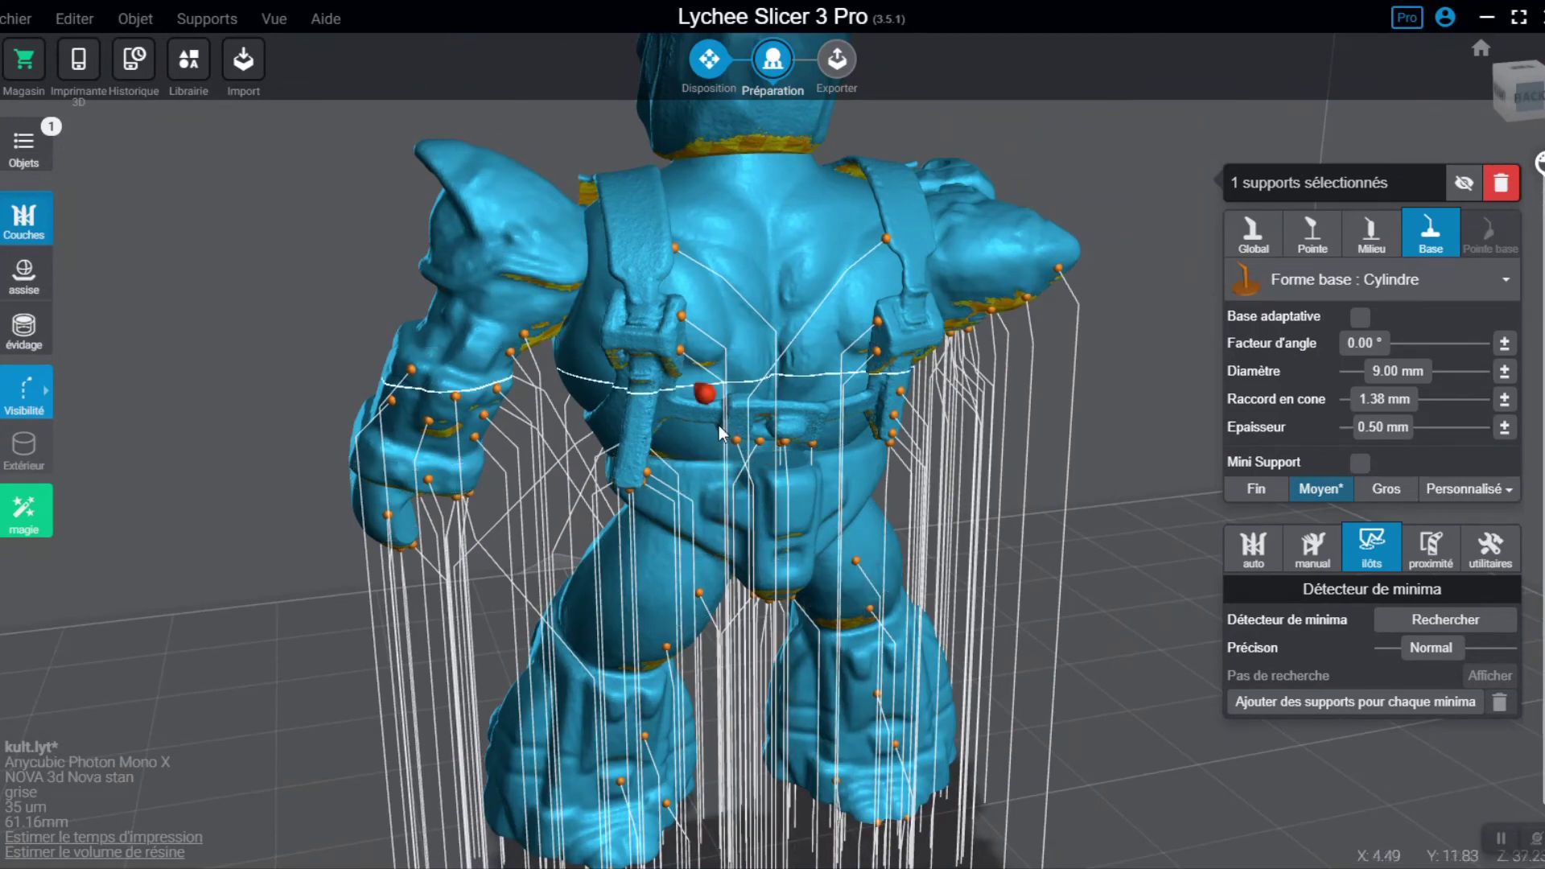
{"action": "scroll", "coordinate": [687, 359], "scroll_direction": "up", "scroll_amount": 2}
{"action": "right_click_drag", "start_coordinate": [675, 393], "coordinate": [921, 404]}
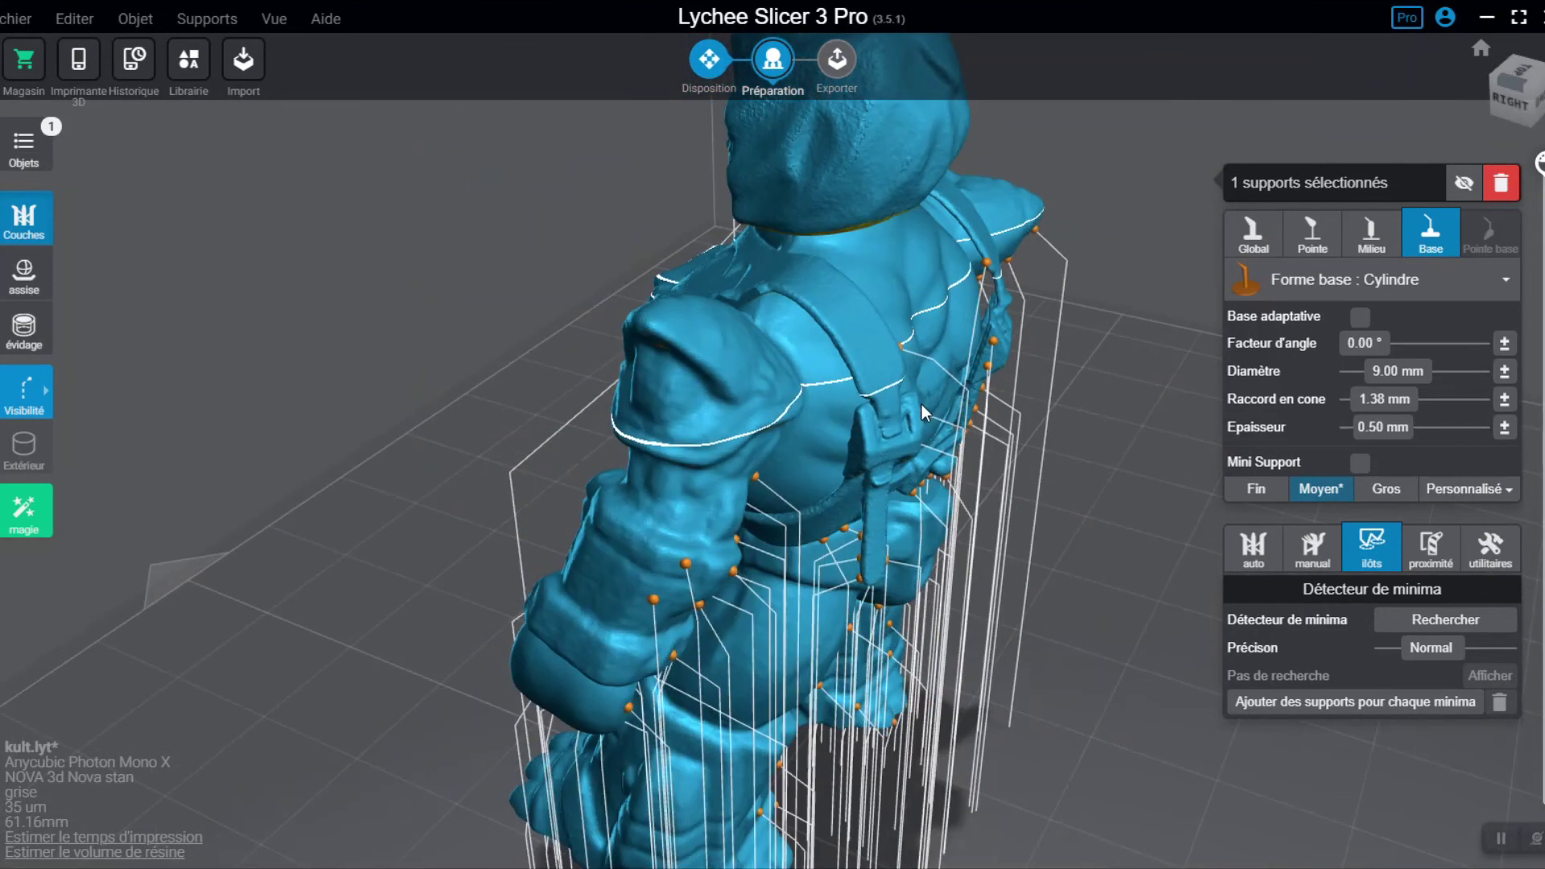
{"action": "scroll", "coordinate": [639, 355], "scroll_direction": "down", "scroll_amount": 2}
{"action": "scroll", "coordinate": [633, 366], "scroll_direction": "down", "scroll_amount": 2}
{"action": "right_click_drag", "start_coordinate": [611, 383], "coordinate": [944, 408]}
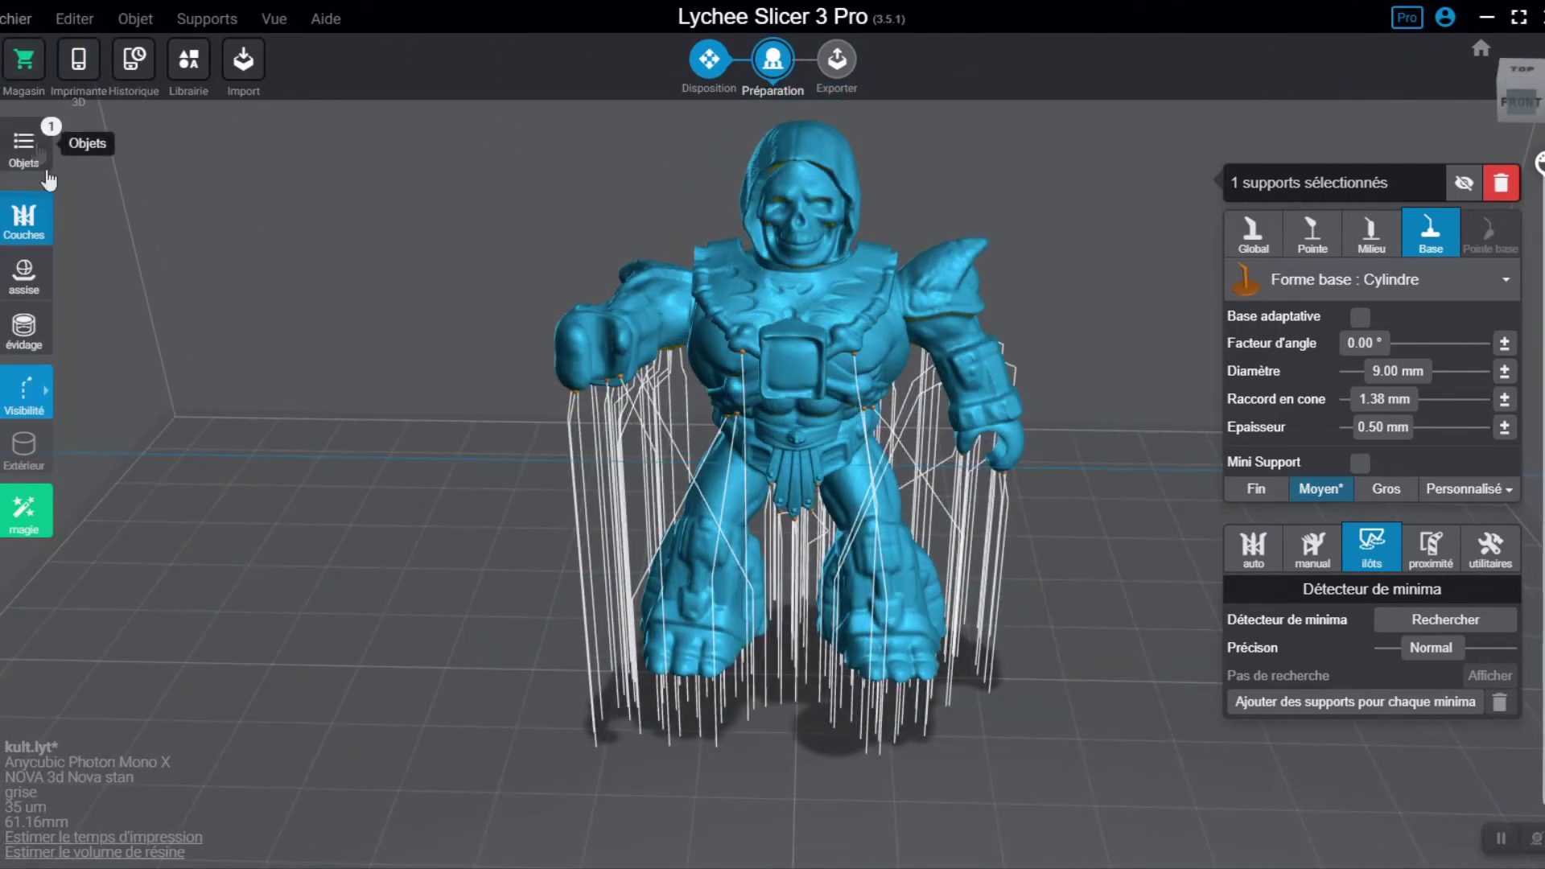
{"action": "left_click", "coordinate": [16, 18]}
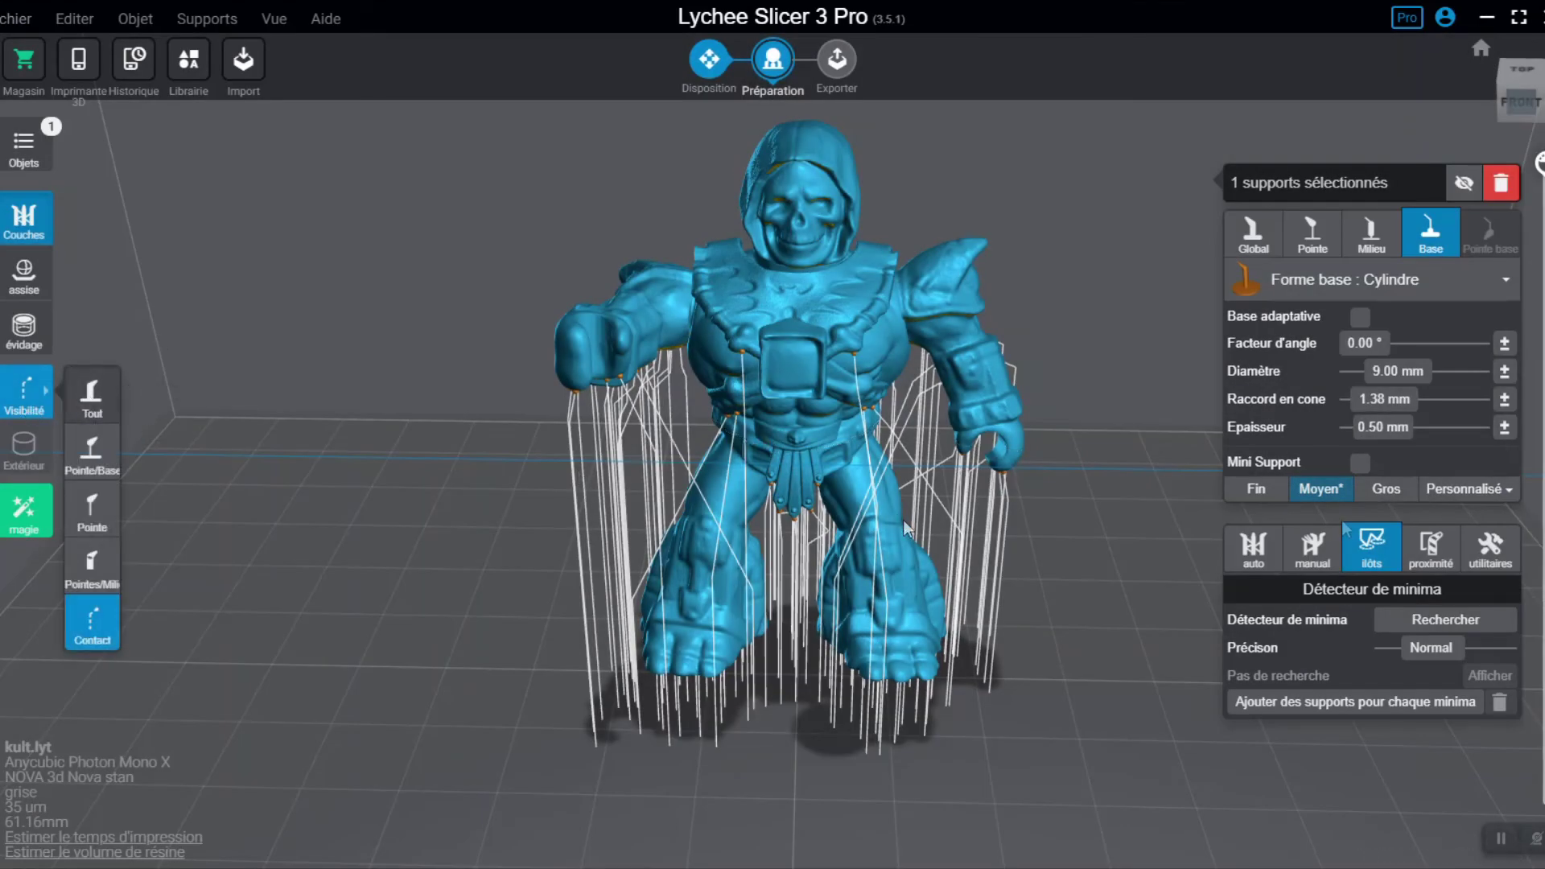
Step: Show the supports in full, select all the figurine's supports and optimize them with the manual Parent function
{"action": "left_click", "coordinate": [92, 397]}
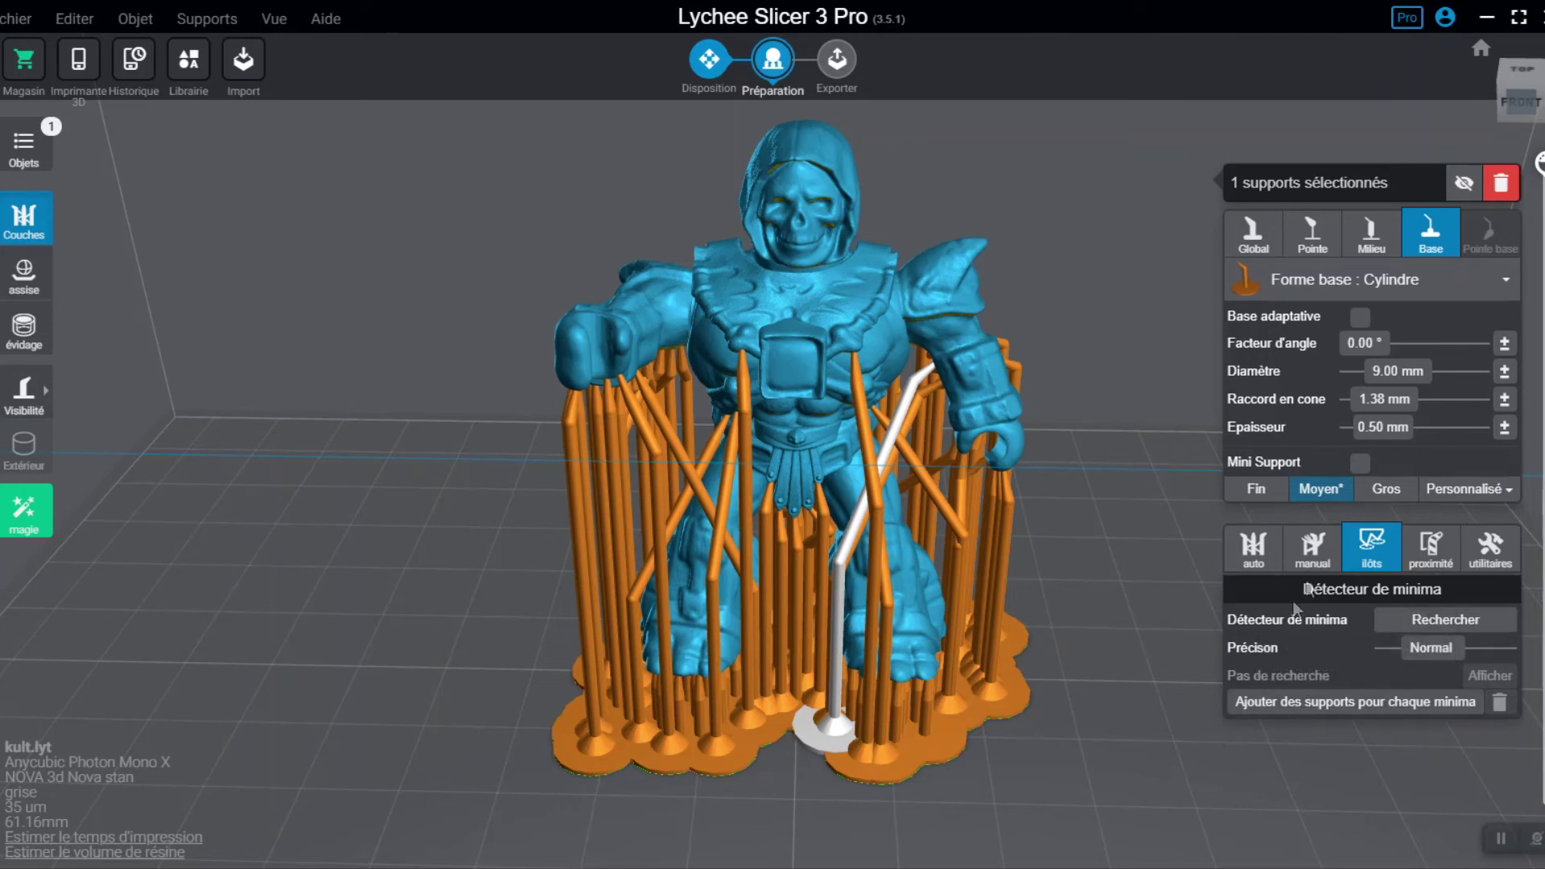
{"action": "left_click", "coordinate": [1318, 556]}
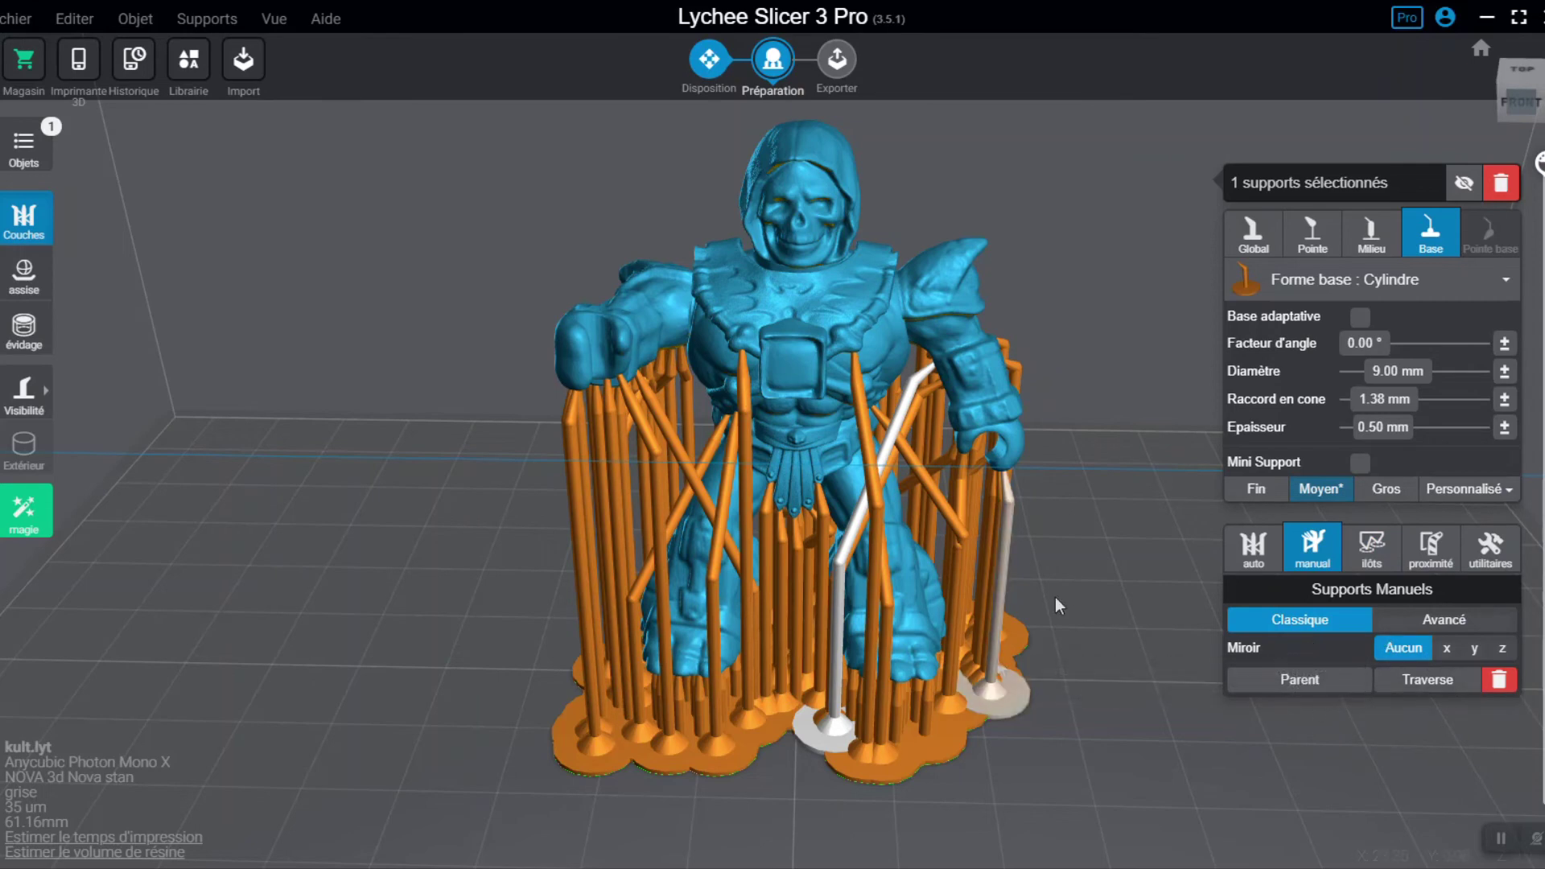
{"action": "right_click_drag", "start_coordinate": [1080, 611], "coordinate": [963, 544]}
{"action": "left_click_drag", "start_coordinate": [1102, 765], "coordinate": [377, 582], "text": "shift"}
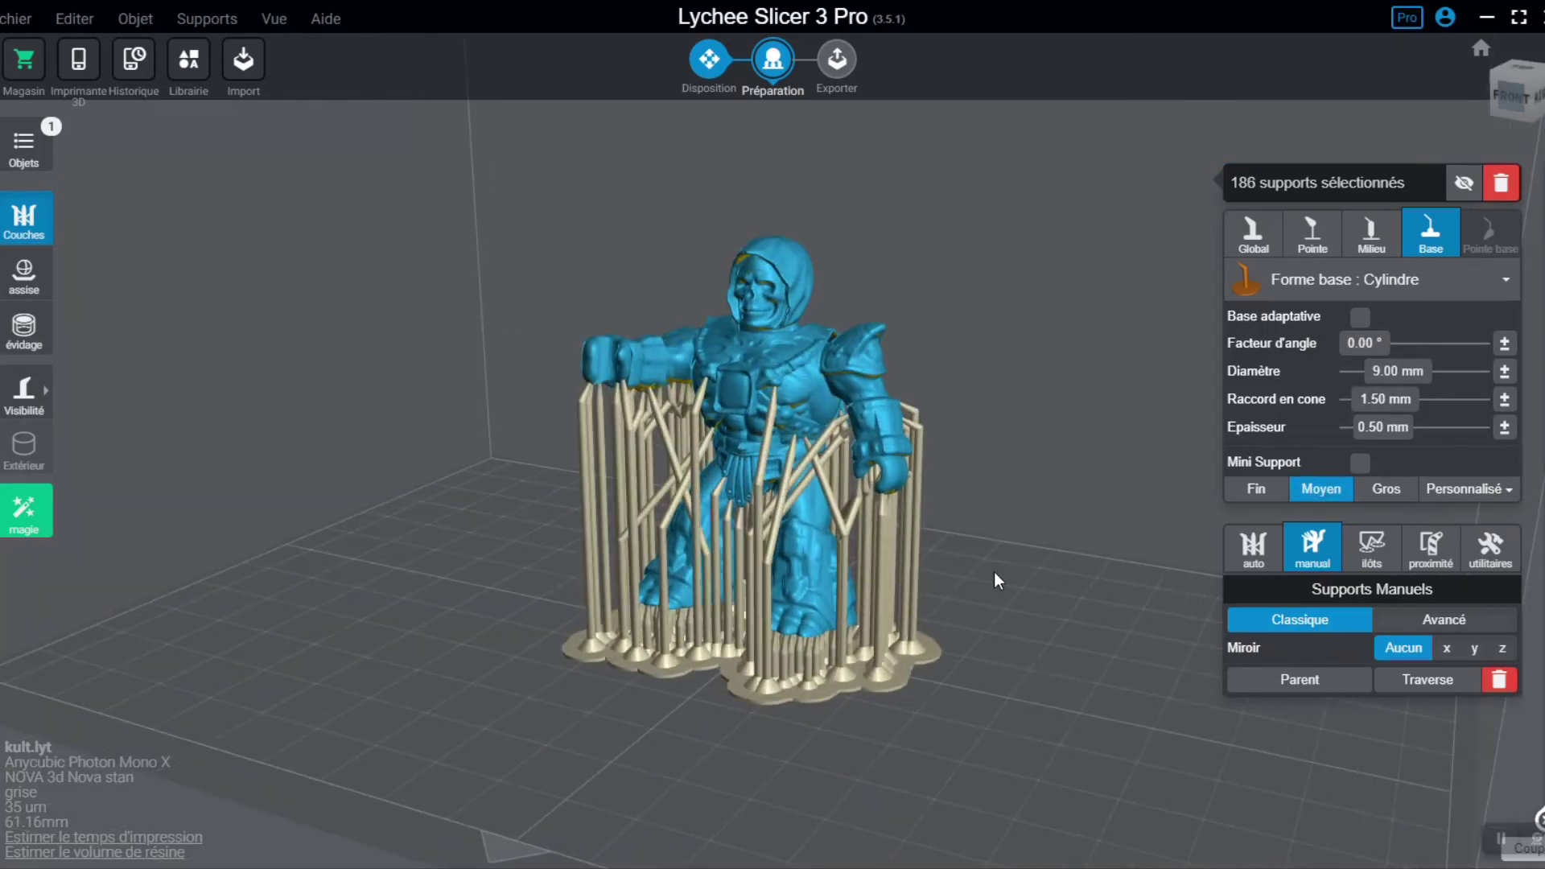
{"action": "left_click", "coordinate": [1318, 679]}
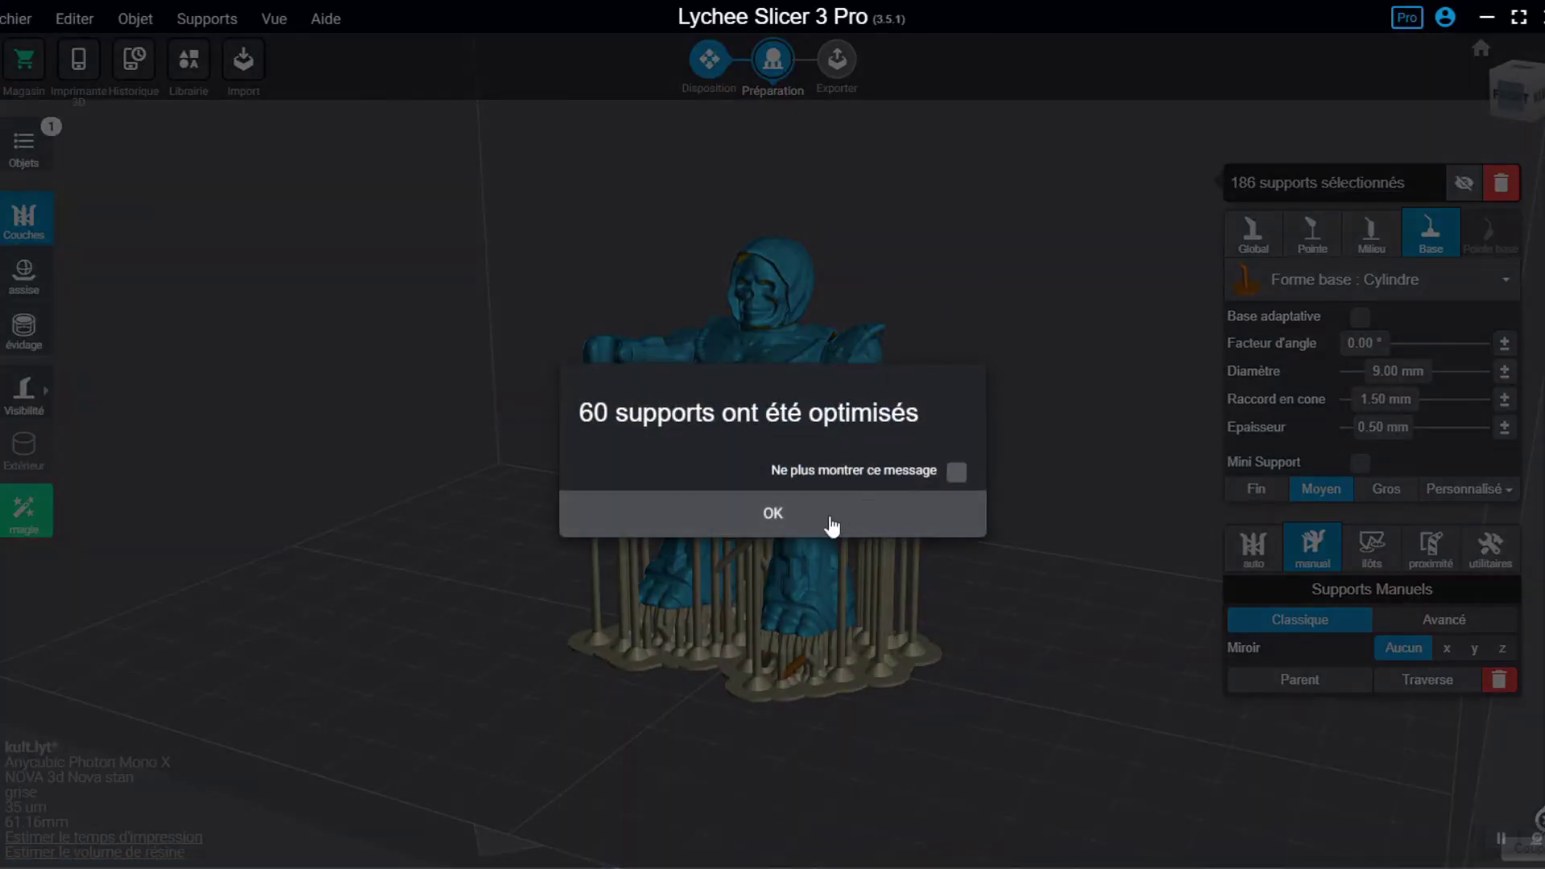
{"action": "left_click", "coordinate": [831, 525]}
Step: Add cross-braces between all the selected supports with the Traverse function and inspect the braced figurine
{"action": "right_click_drag", "start_coordinate": [840, 522], "coordinate": [1109, 625]}
{"action": "scroll", "coordinate": [876, 532], "scroll_direction": "up", "scroll_amount": 2}
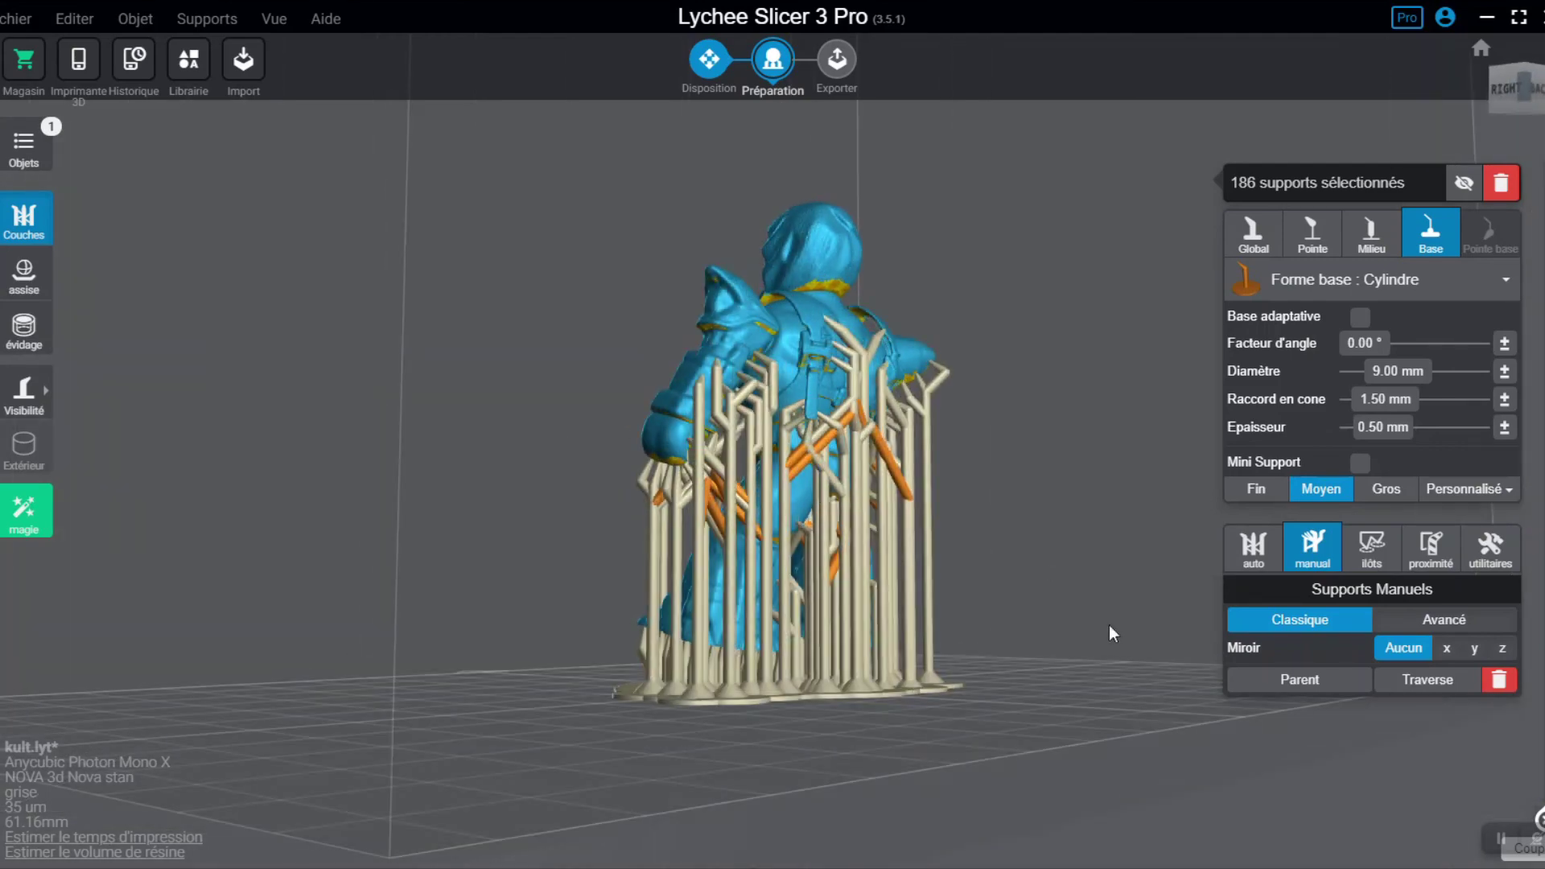
{"action": "left_click", "coordinate": [1421, 681]}
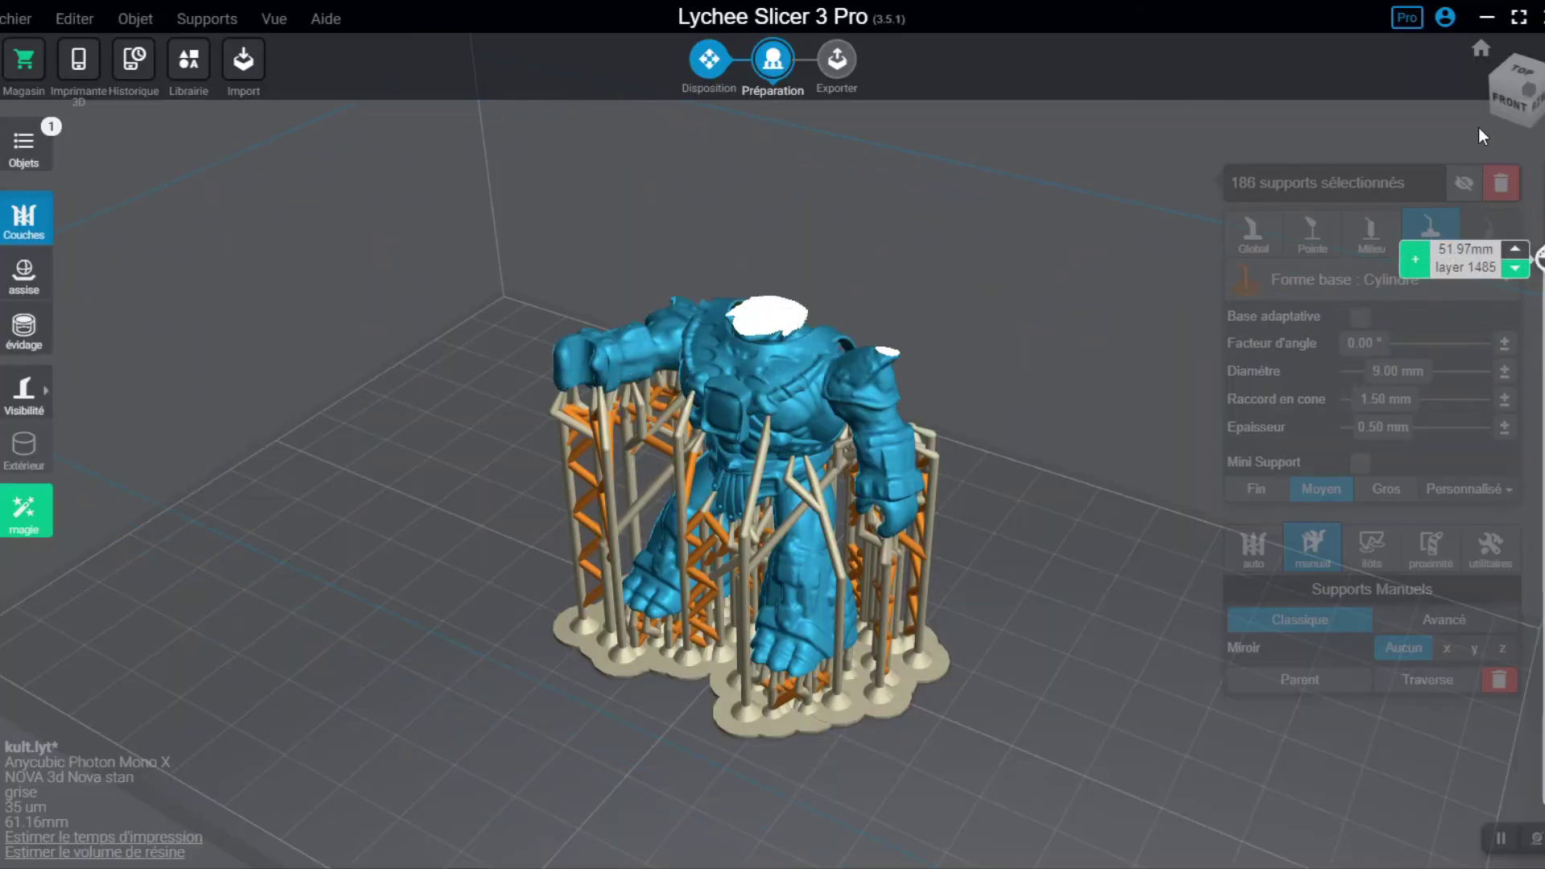
{"action": "left_click_drag", "start_coordinate": [1479, 127], "coordinate": [1477, 113]}
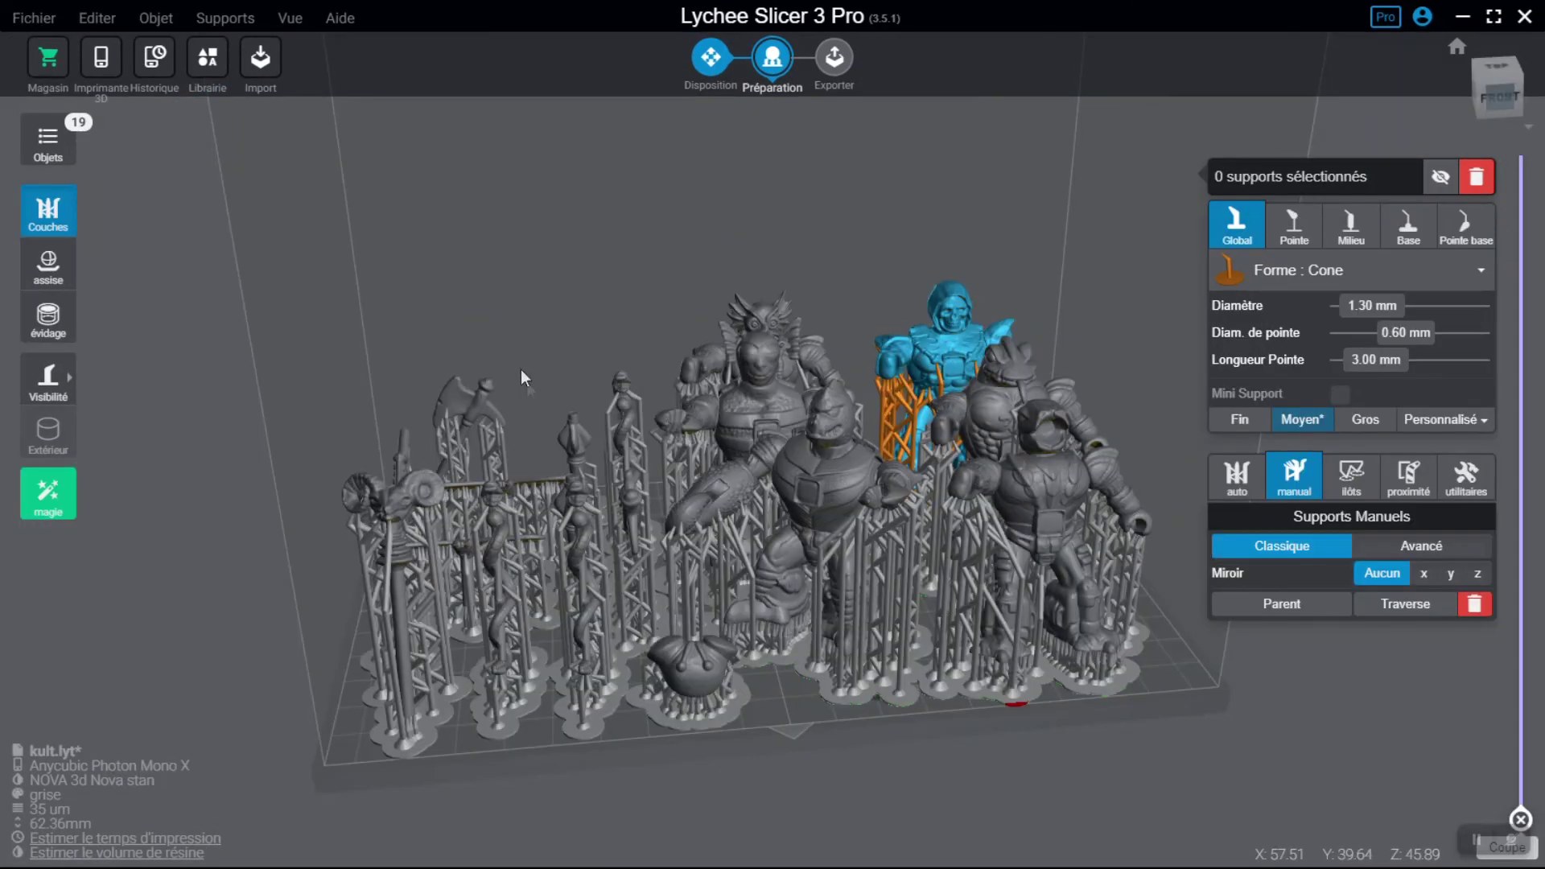
Step: Prepare the full plate for export with Standard antialiasing and export its layers to the computer in .pwmx format
{"action": "right_click_drag", "start_coordinate": [535, 441], "coordinate": [739, 327]}
{"action": "left_click", "coordinate": [836, 61]}
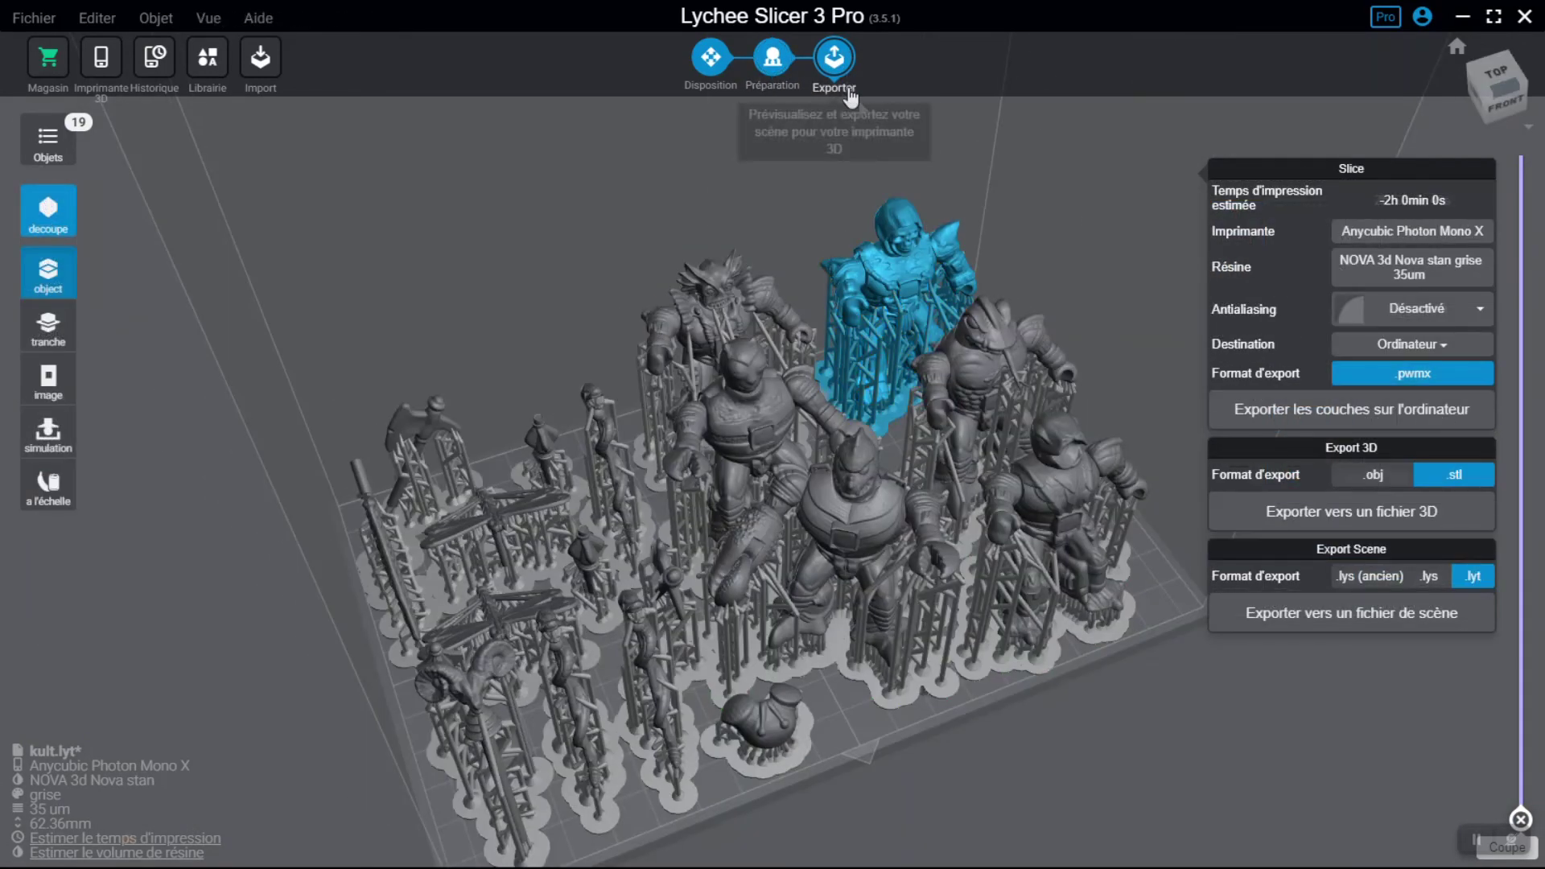
{"action": "left_click", "coordinate": [1427, 321]}
{"action": "left_click", "coordinate": [1386, 386]}
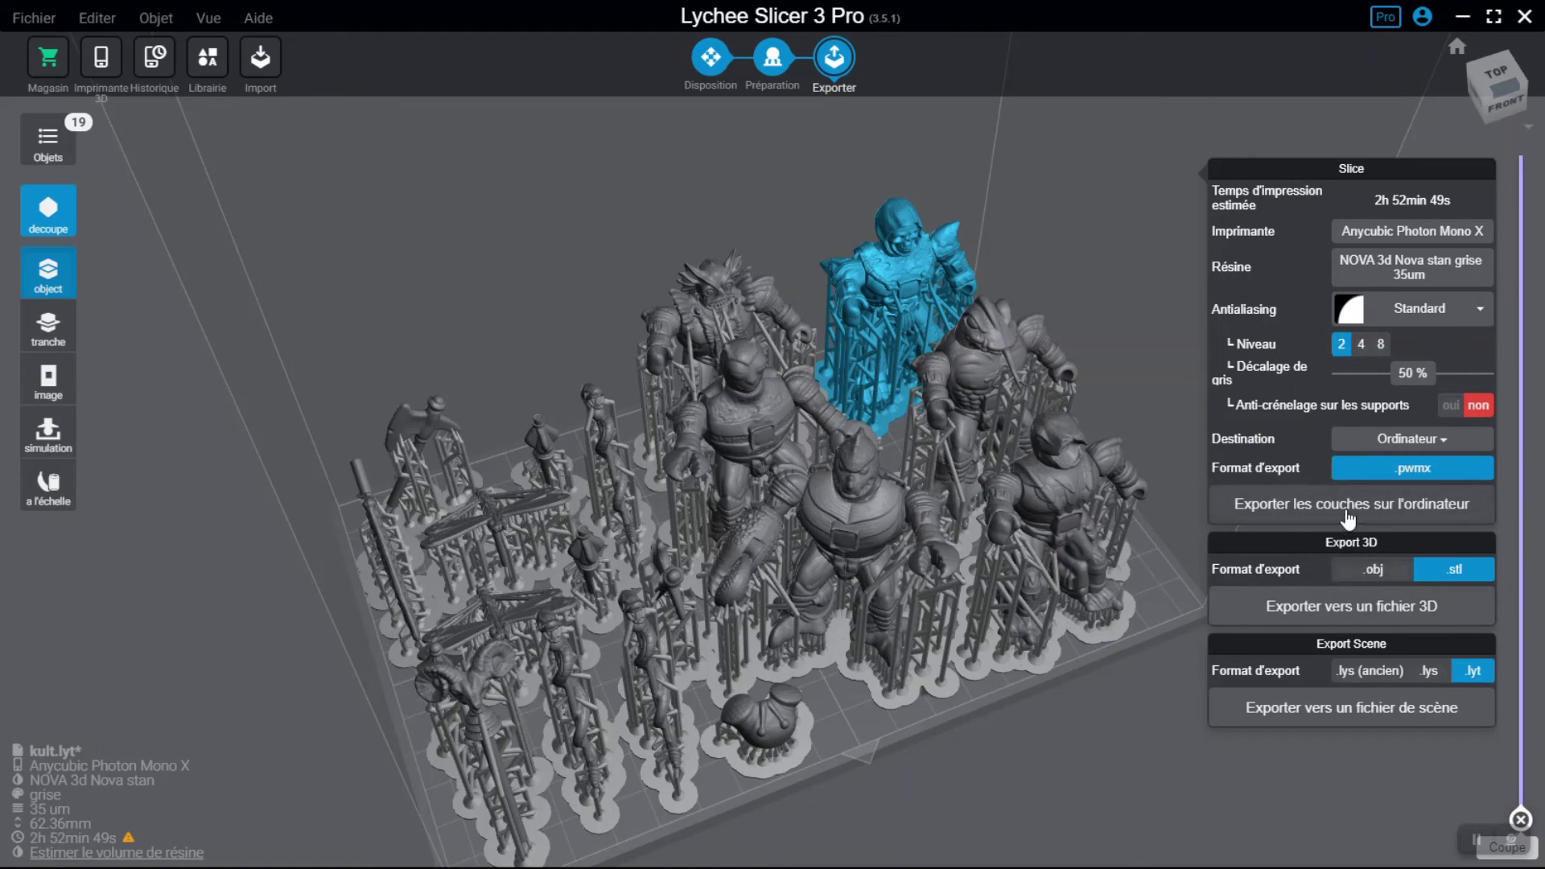
{"action": "left_click", "coordinate": [1349, 519]}
{"action": "left_click", "coordinate": [581, 430]}
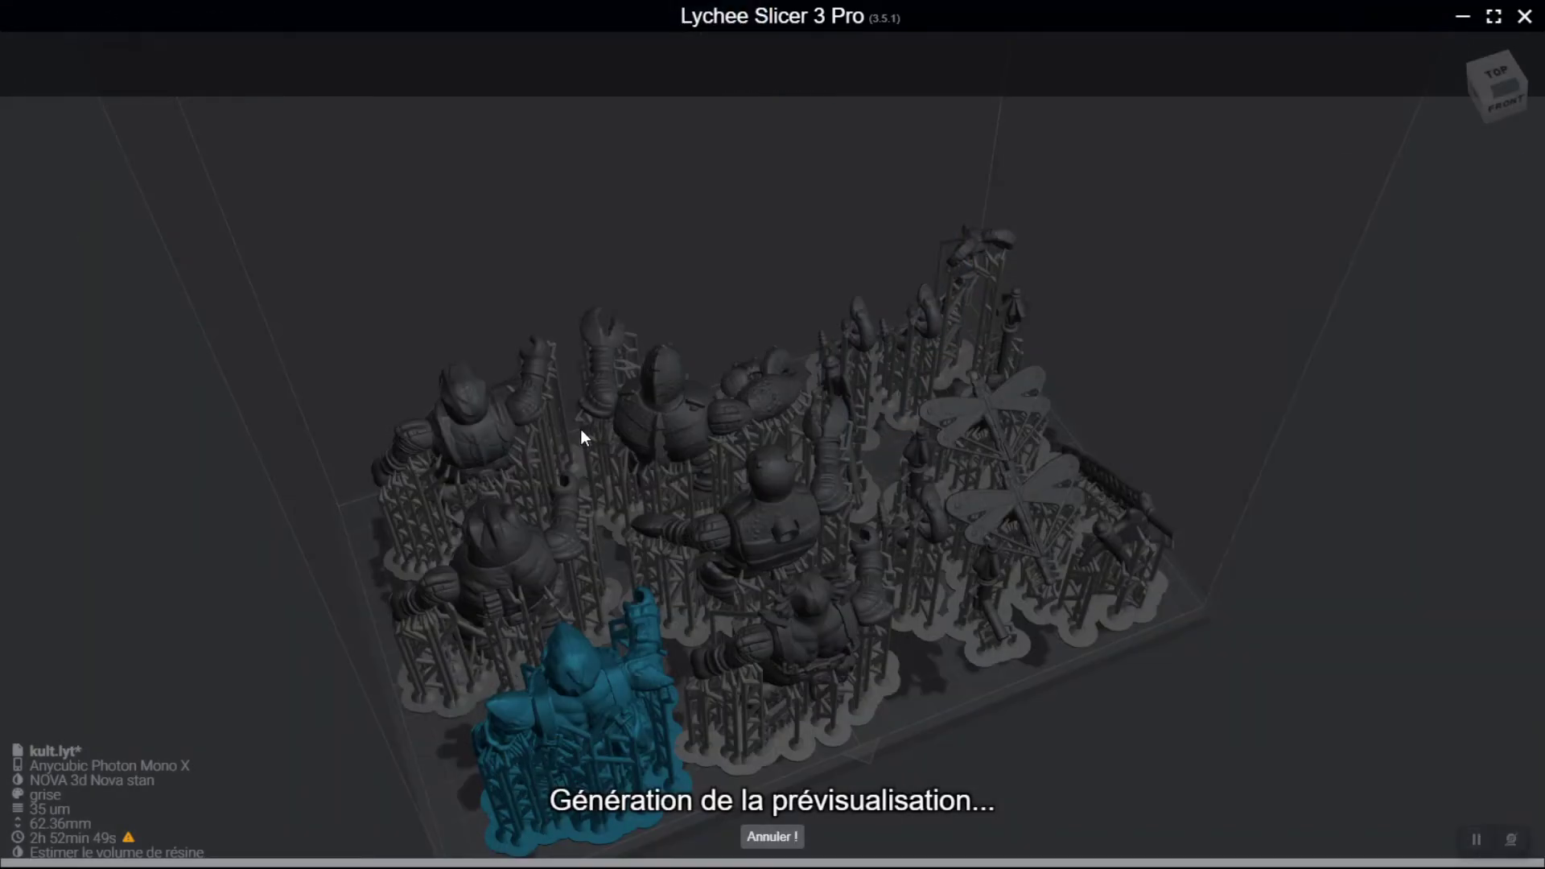